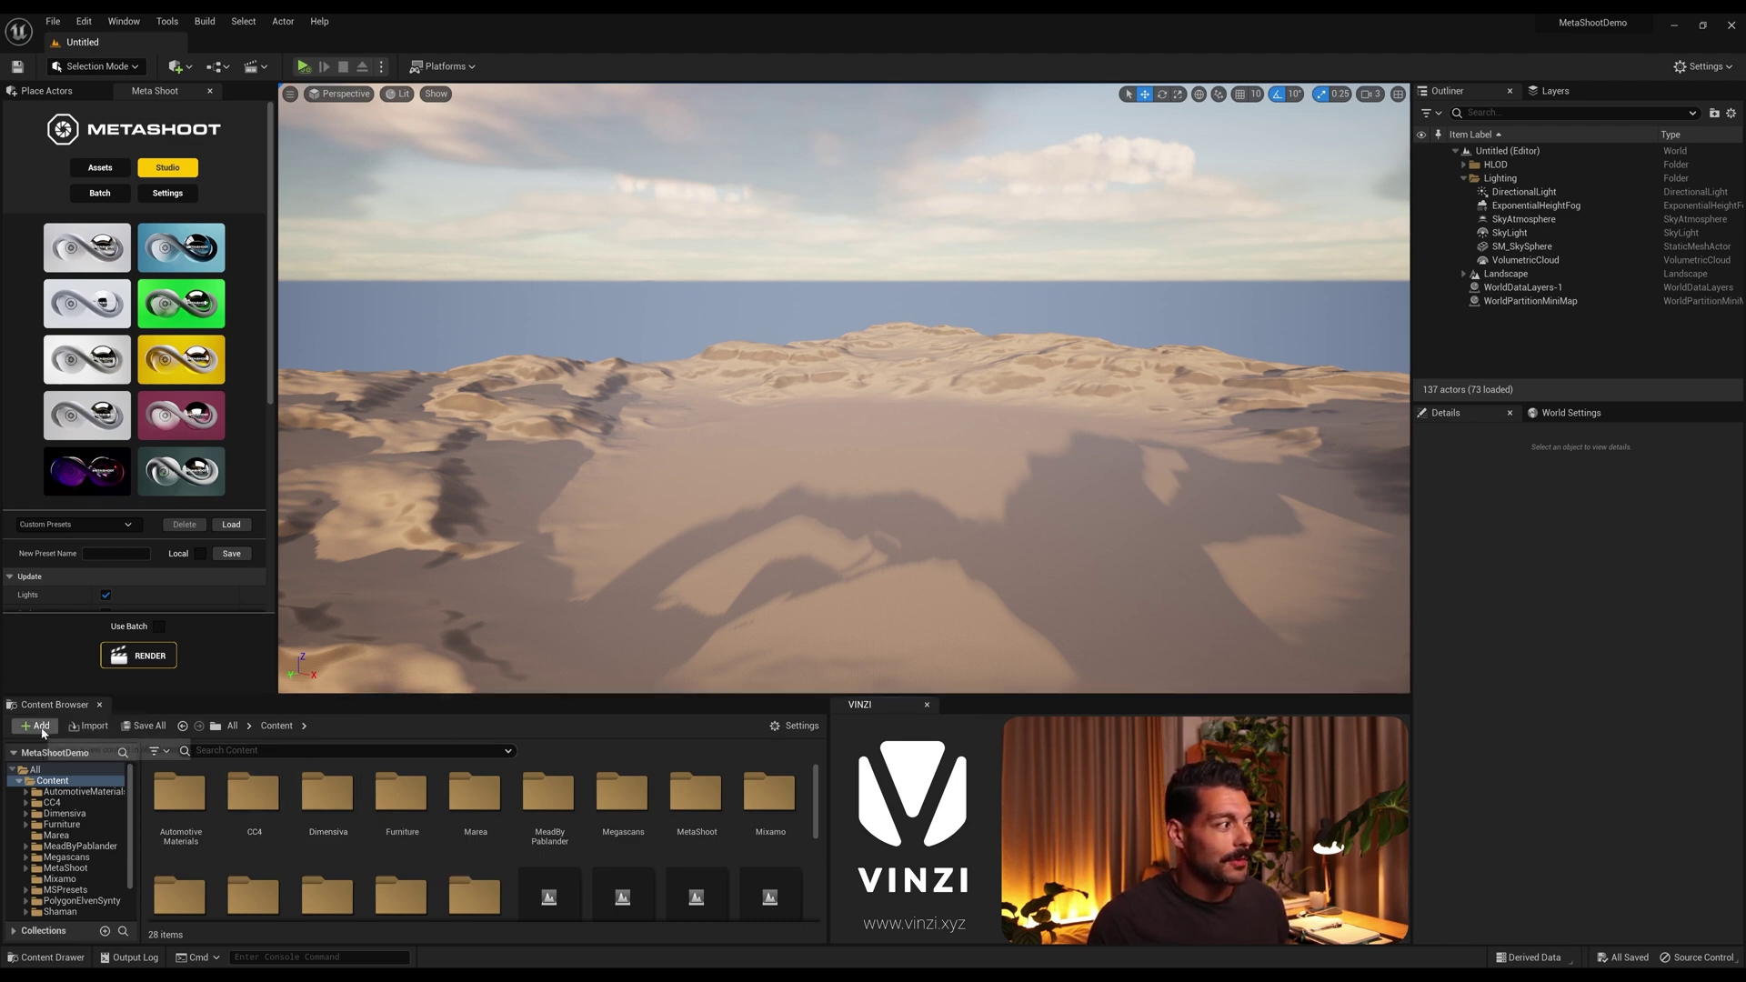
Create a level named 0 in the Content folder, save it and open it.
{"action": "left_click", "coordinate": [36, 725]}
{"action": "left_click", "coordinate": [68, 368]}
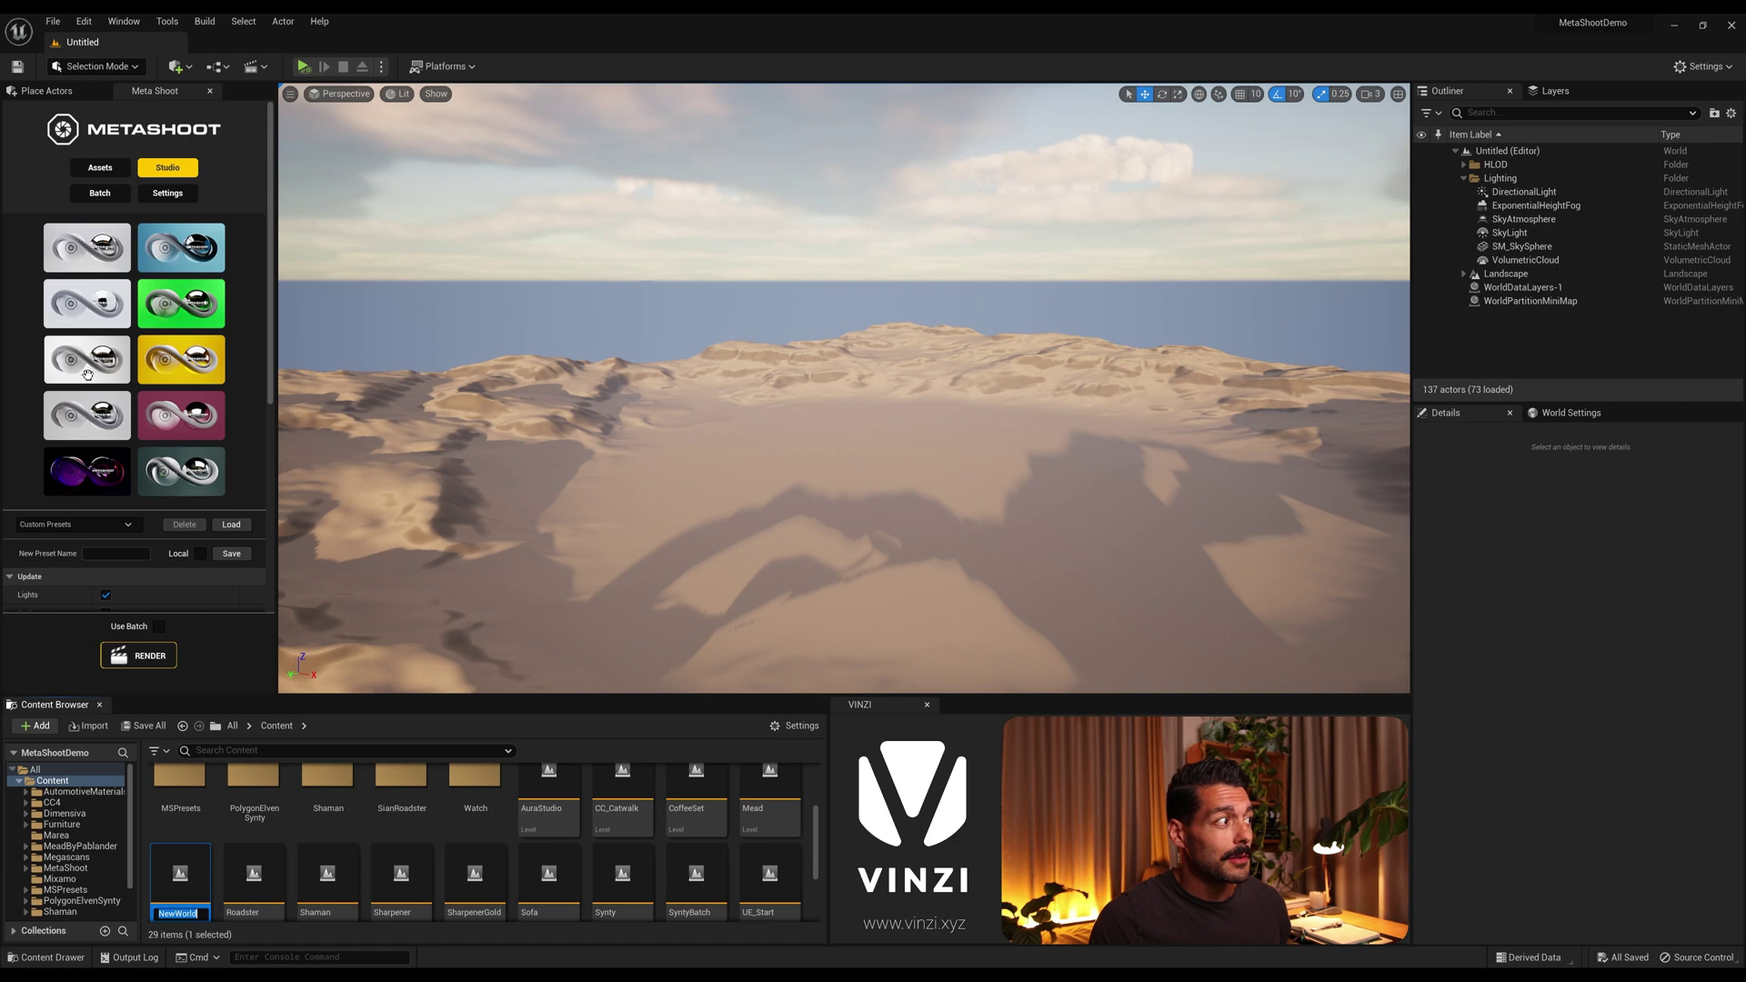
{"action": "key", "text": "Return"}
{"action": "key", "text": "Return"}
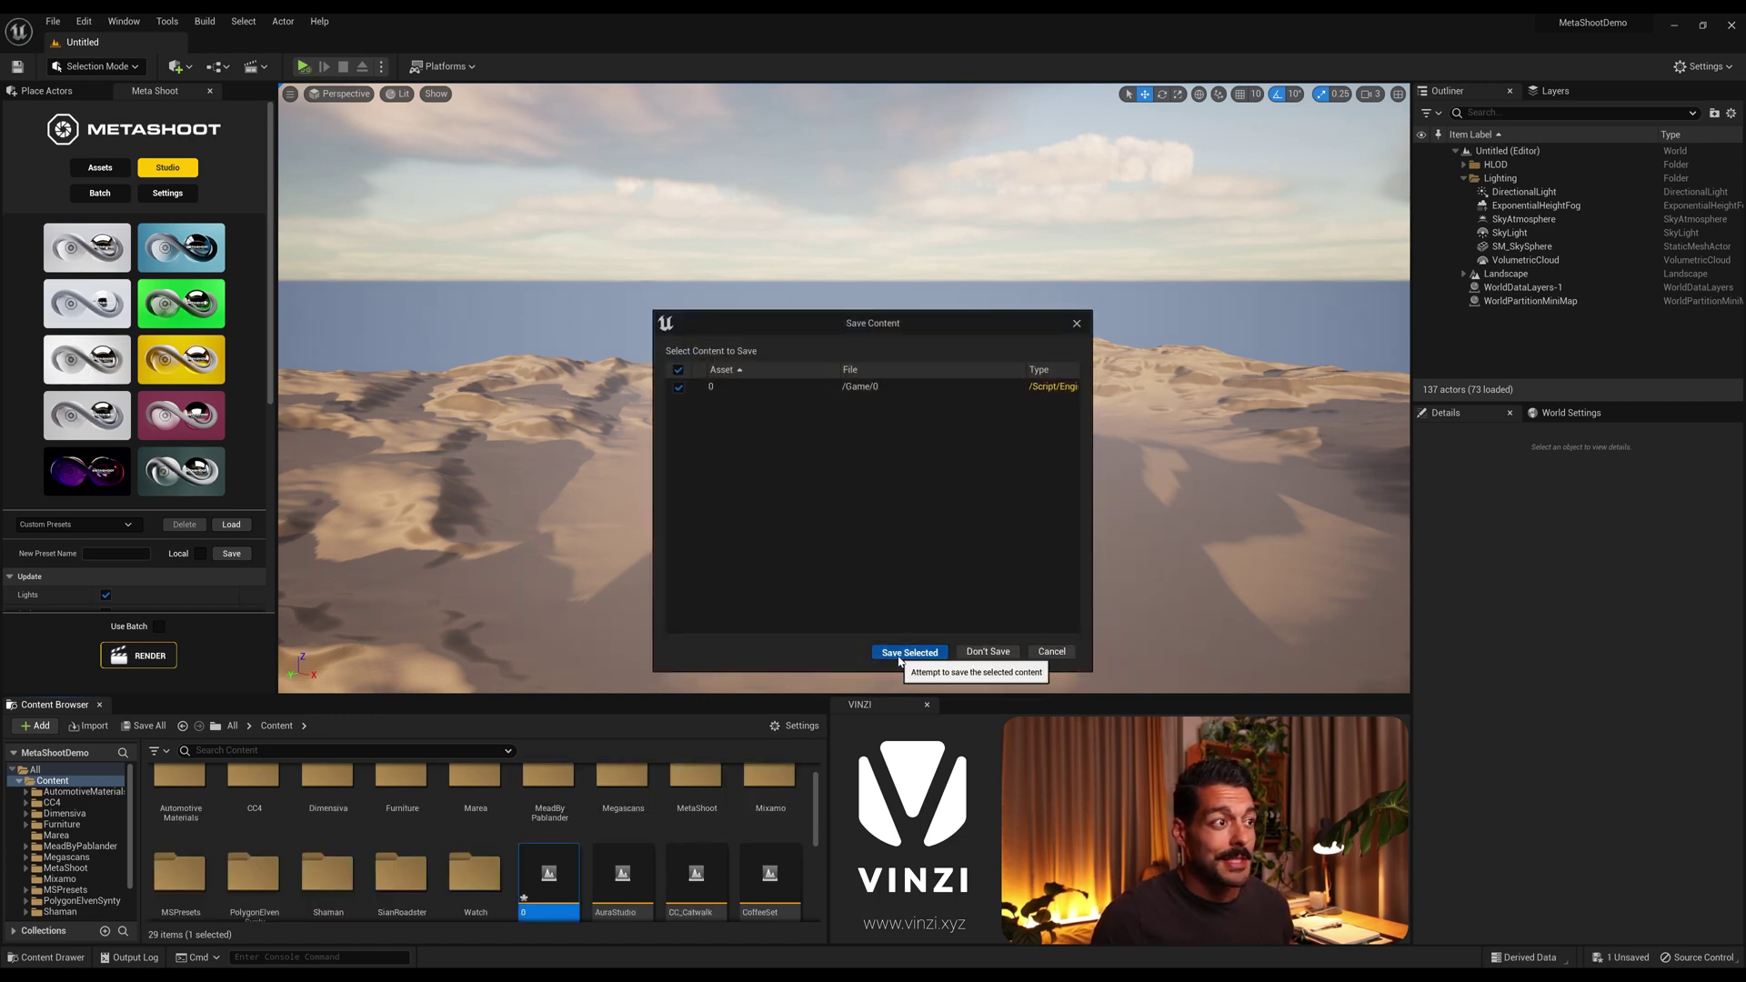
{"action": "left_click", "coordinate": [898, 652]}
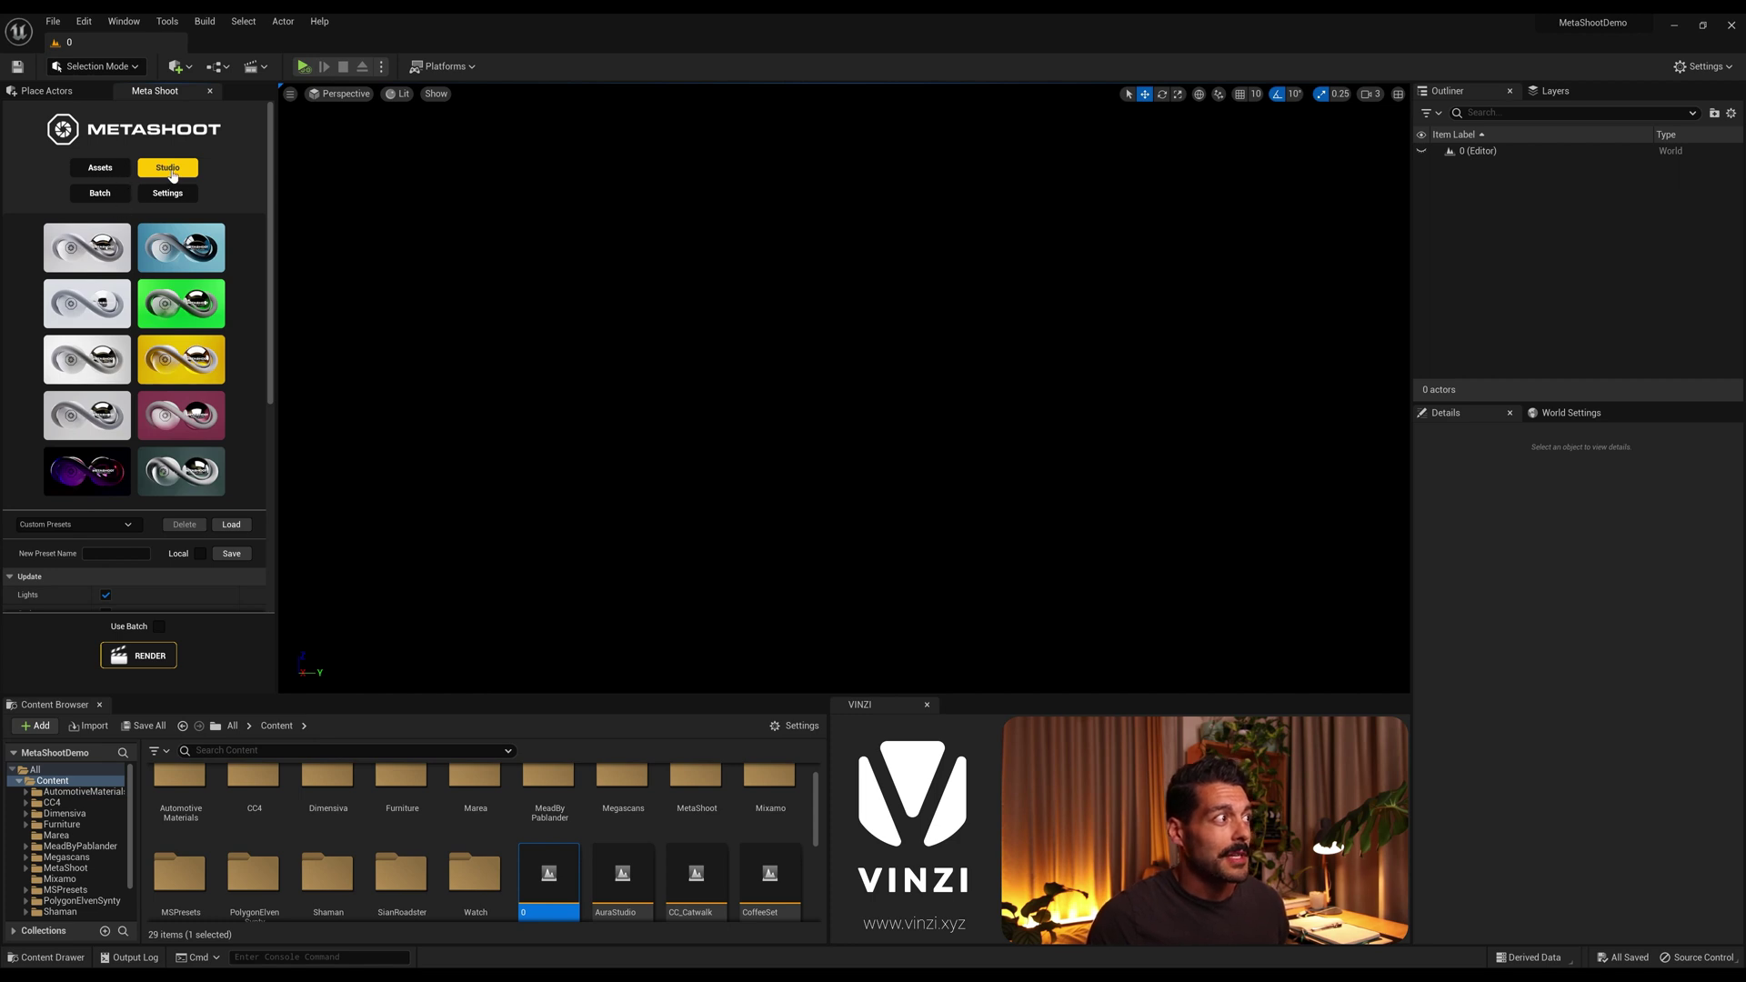
Build a MetaShoot studio in the empty level from the first white studio preset.
{"action": "left_click", "coordinate": [105, 168]}
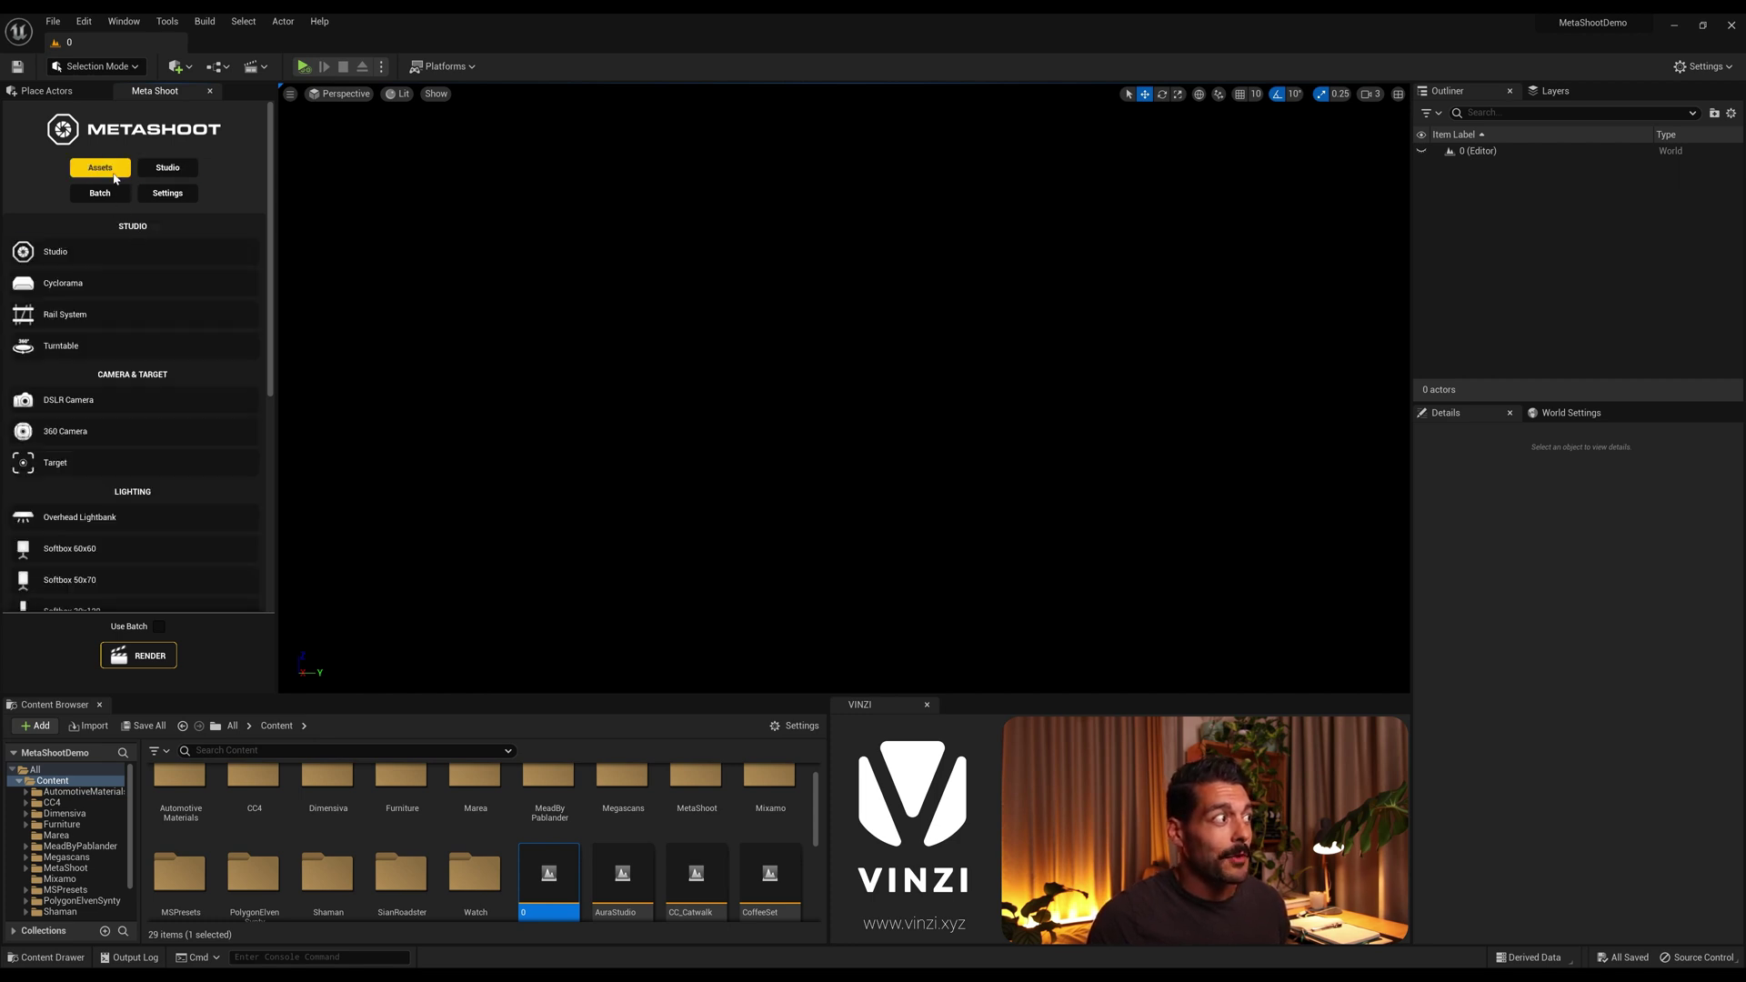
{"action": "left_click", "coordinate": [164, 169]}
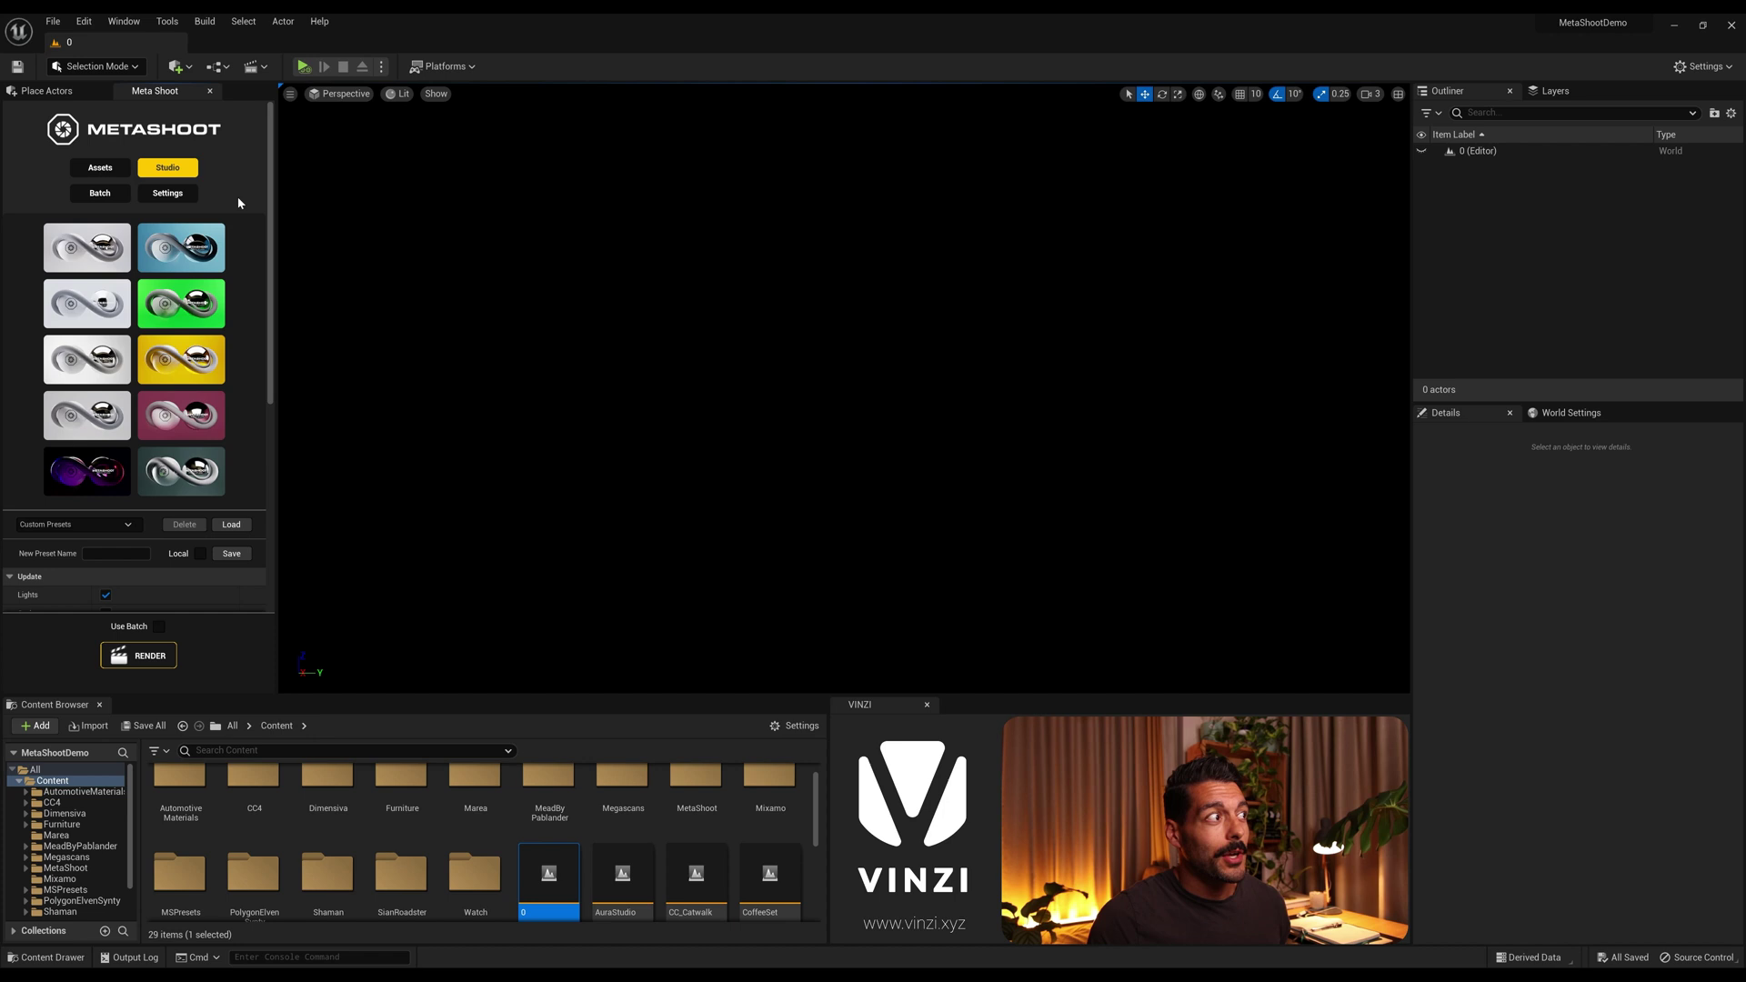
{"action": "left_click", "coordinate": [100, 251]}
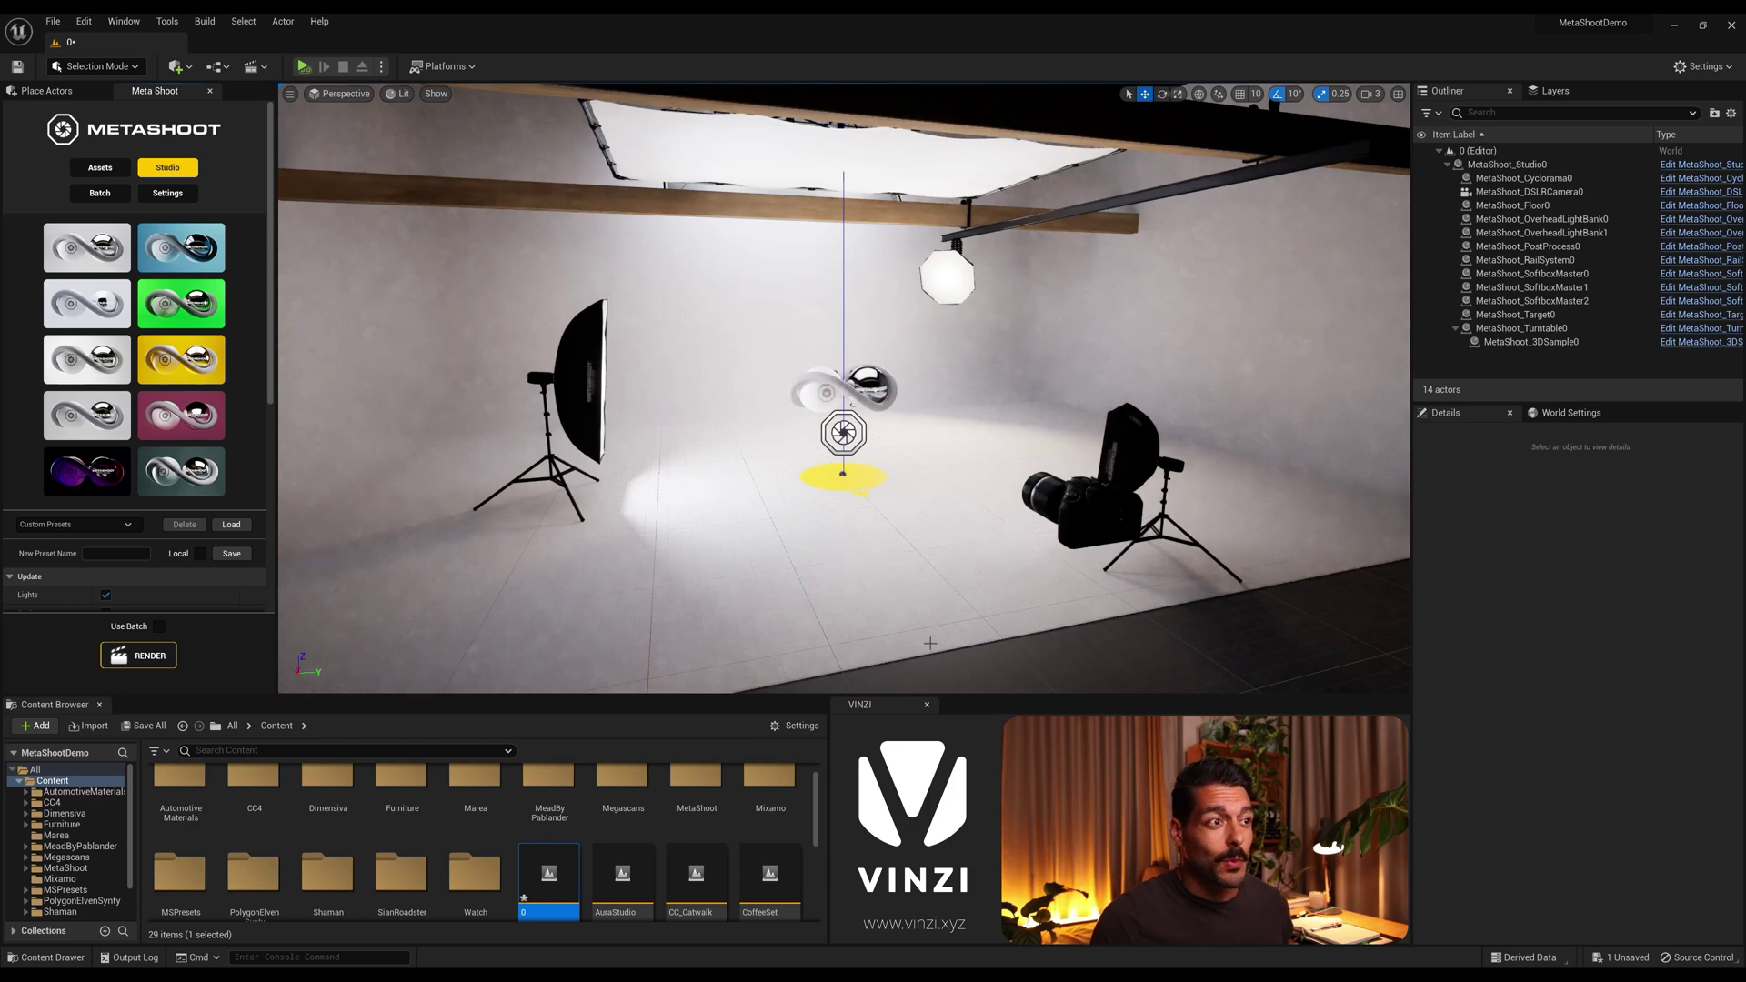
{"action": "mouse_move", "coordinate": [863, 467]}
{"action": "right_mouse_down"}
{"action": "mouse_move", "coordinate": [917, 537]}
{"action": "mouse_move", "coordinate": [937, 469]}
{"action": "mouse_move", "coordinate": [854, 473]}
{"action": "right_mouse_up"}
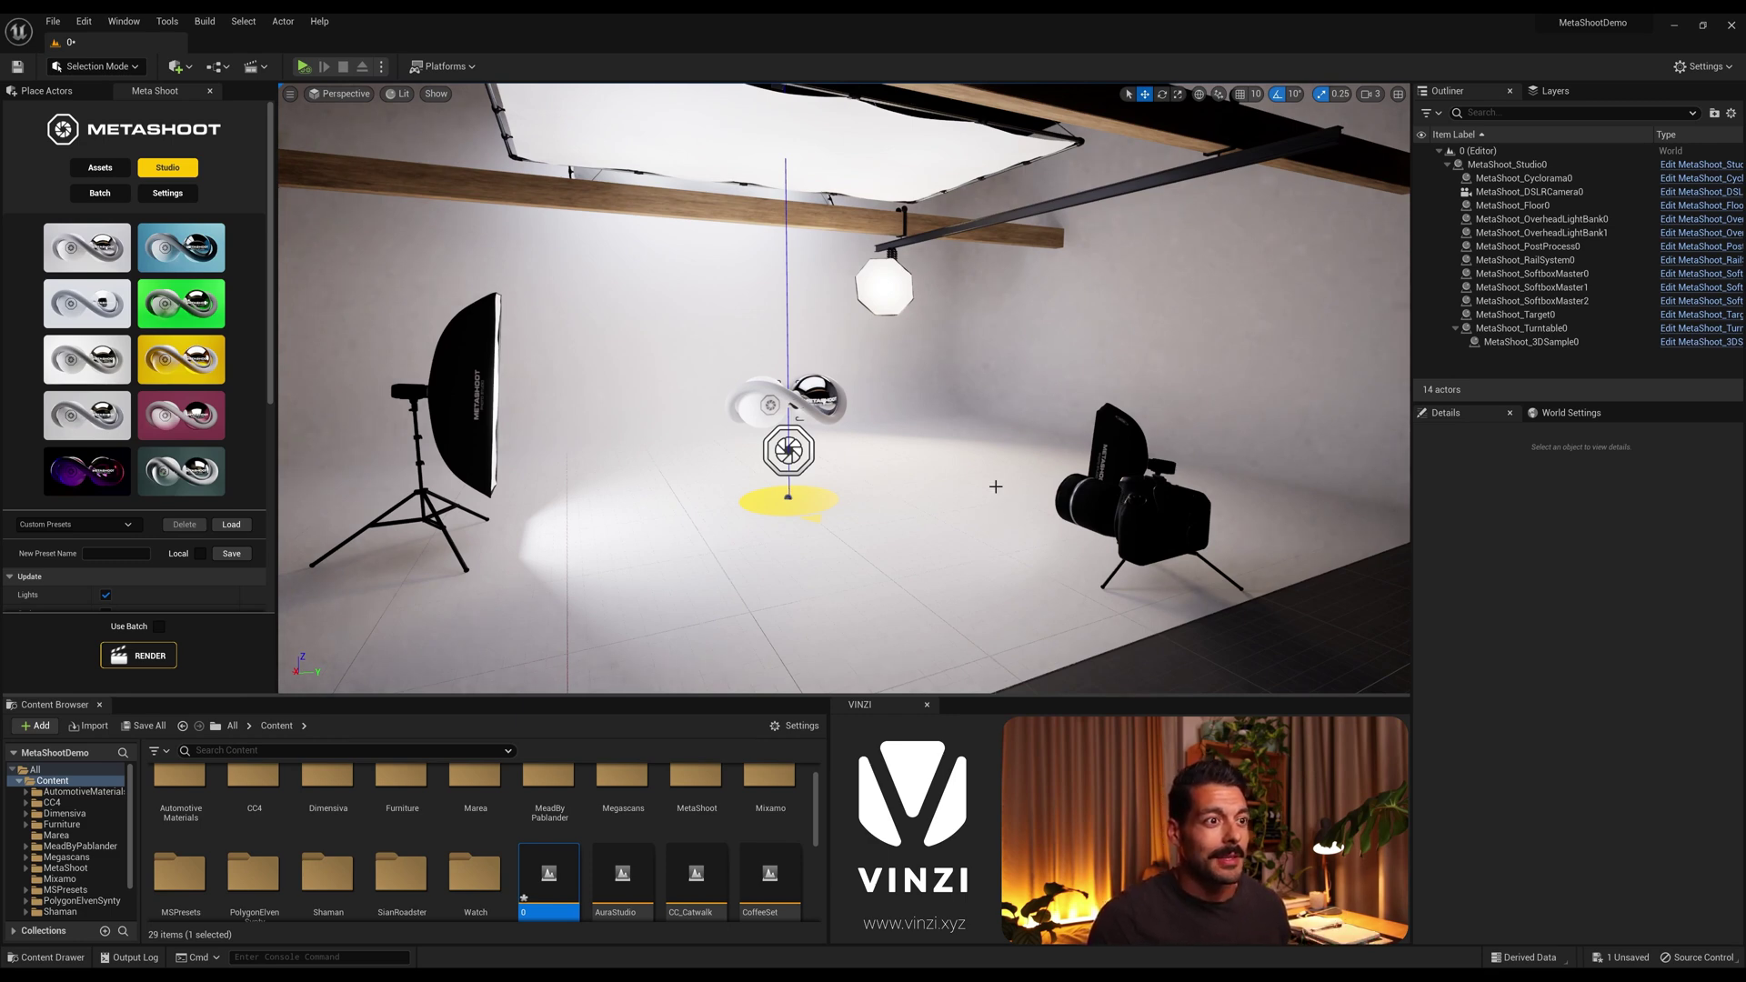
Examine the DSLR camera's preview and the camera target in the studio.
{"action": "left_click", "coordinate": [1073, 498]}
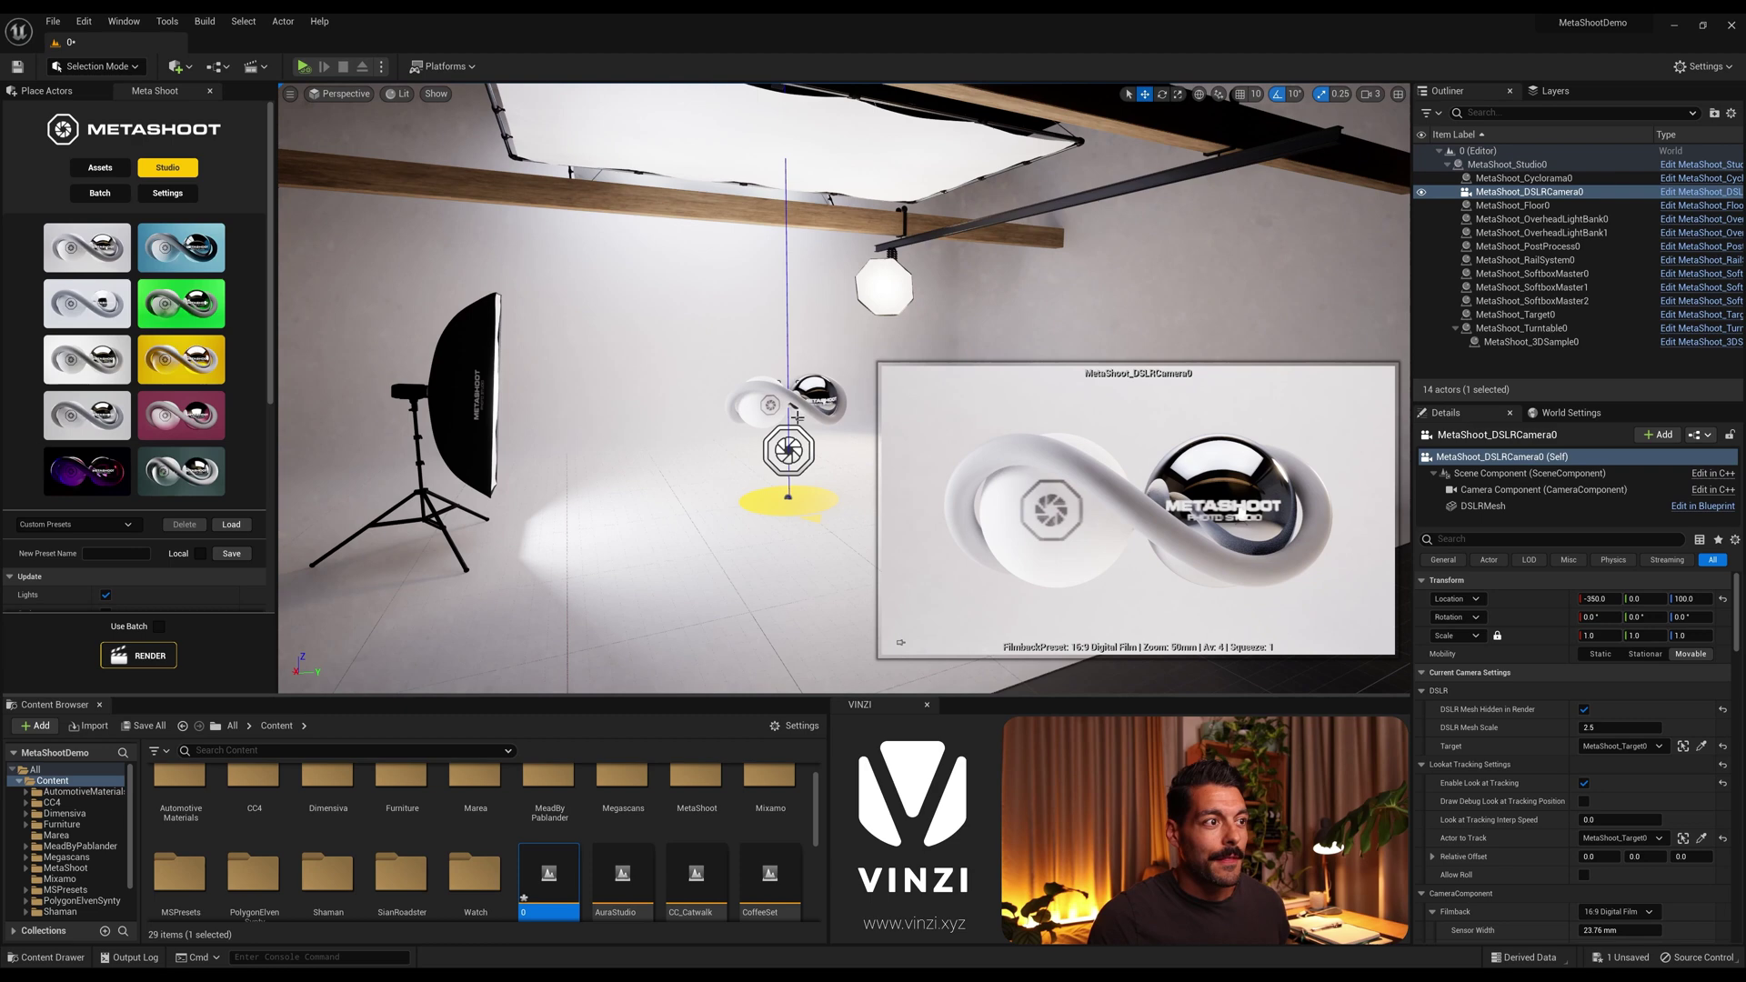
{"action": "left_click", "coordinate": [789, 444]}
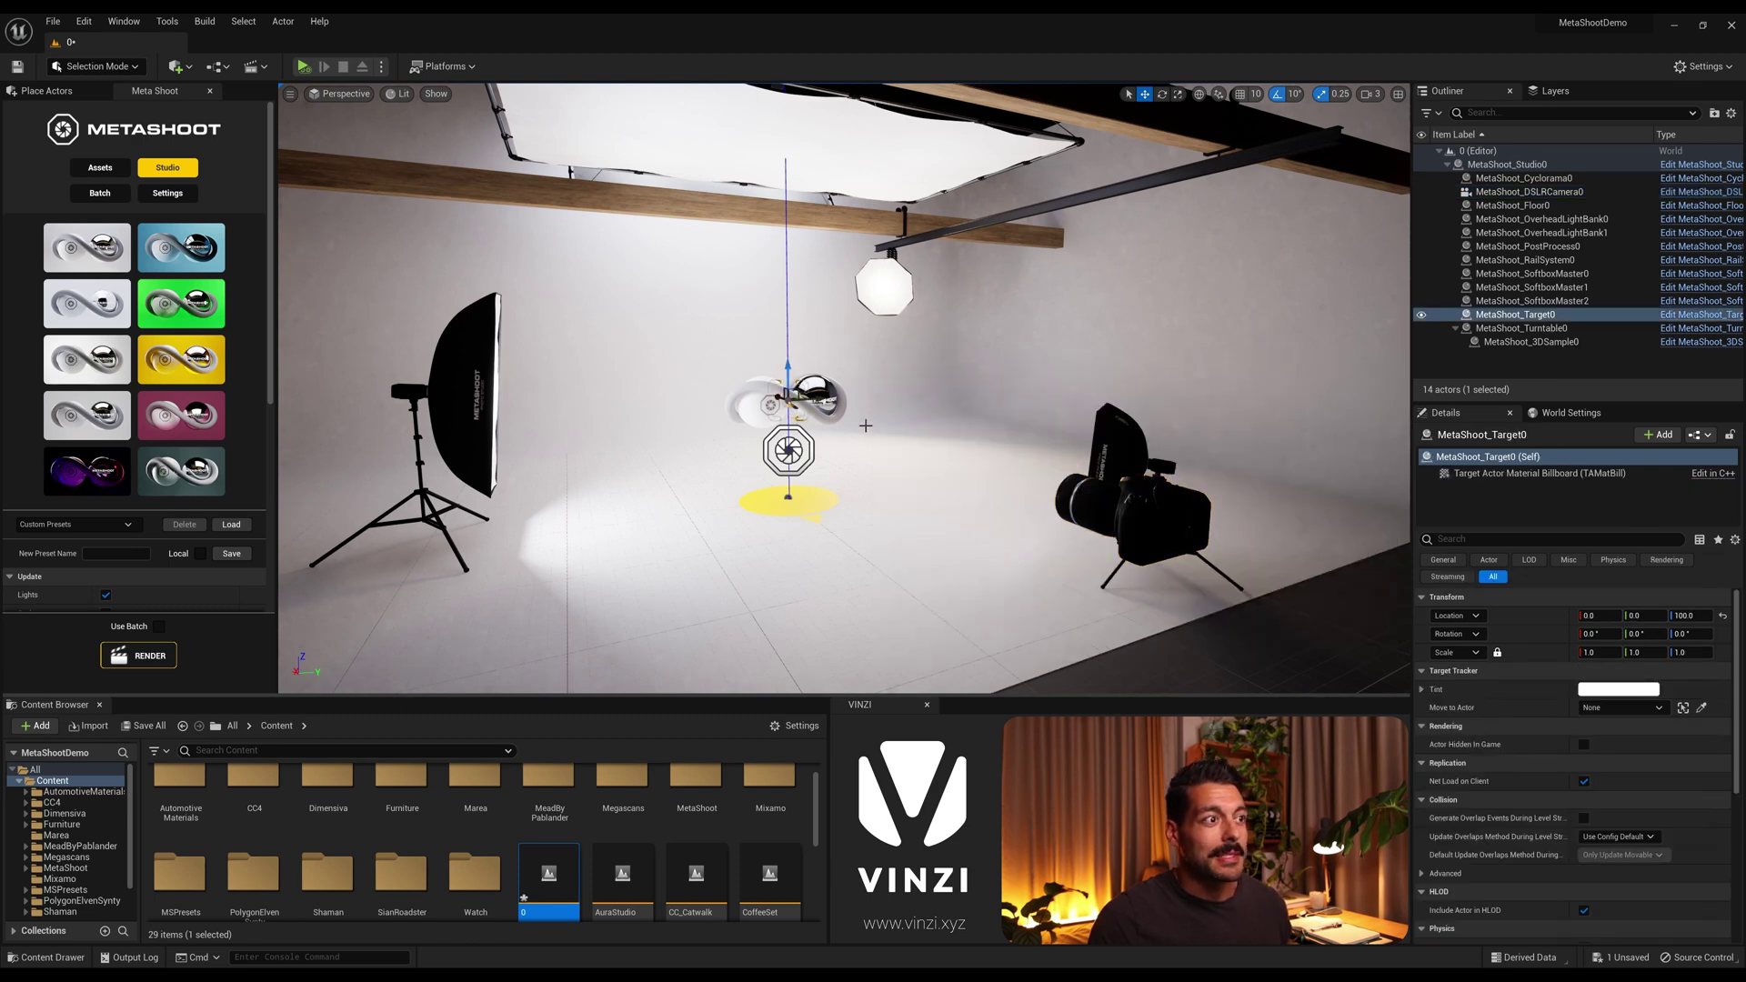
{"action": "right_click_drag", "start_coordinate": [865, 425], "coordinate": [841, 355]}
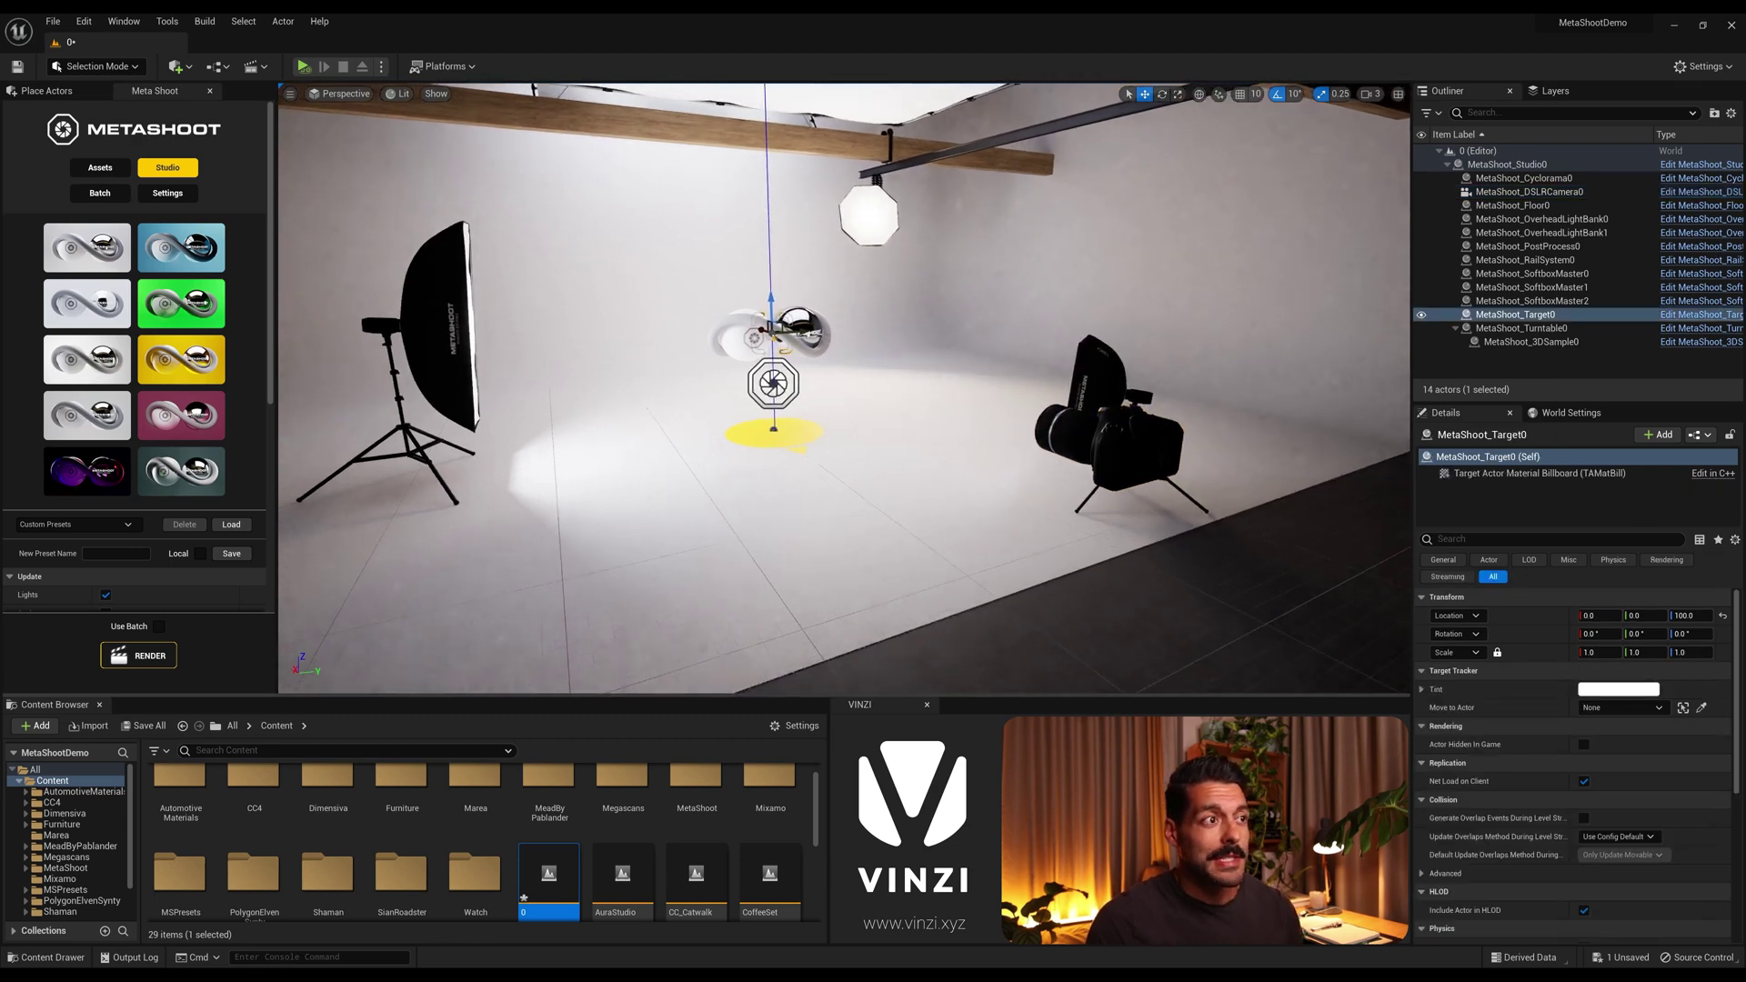
Delete the 3D sample object above the turntable, accepting that its references break.
{"action": "left_click", "coordinate": [818, 333]}
{"action": "key", "text": "Delete"}
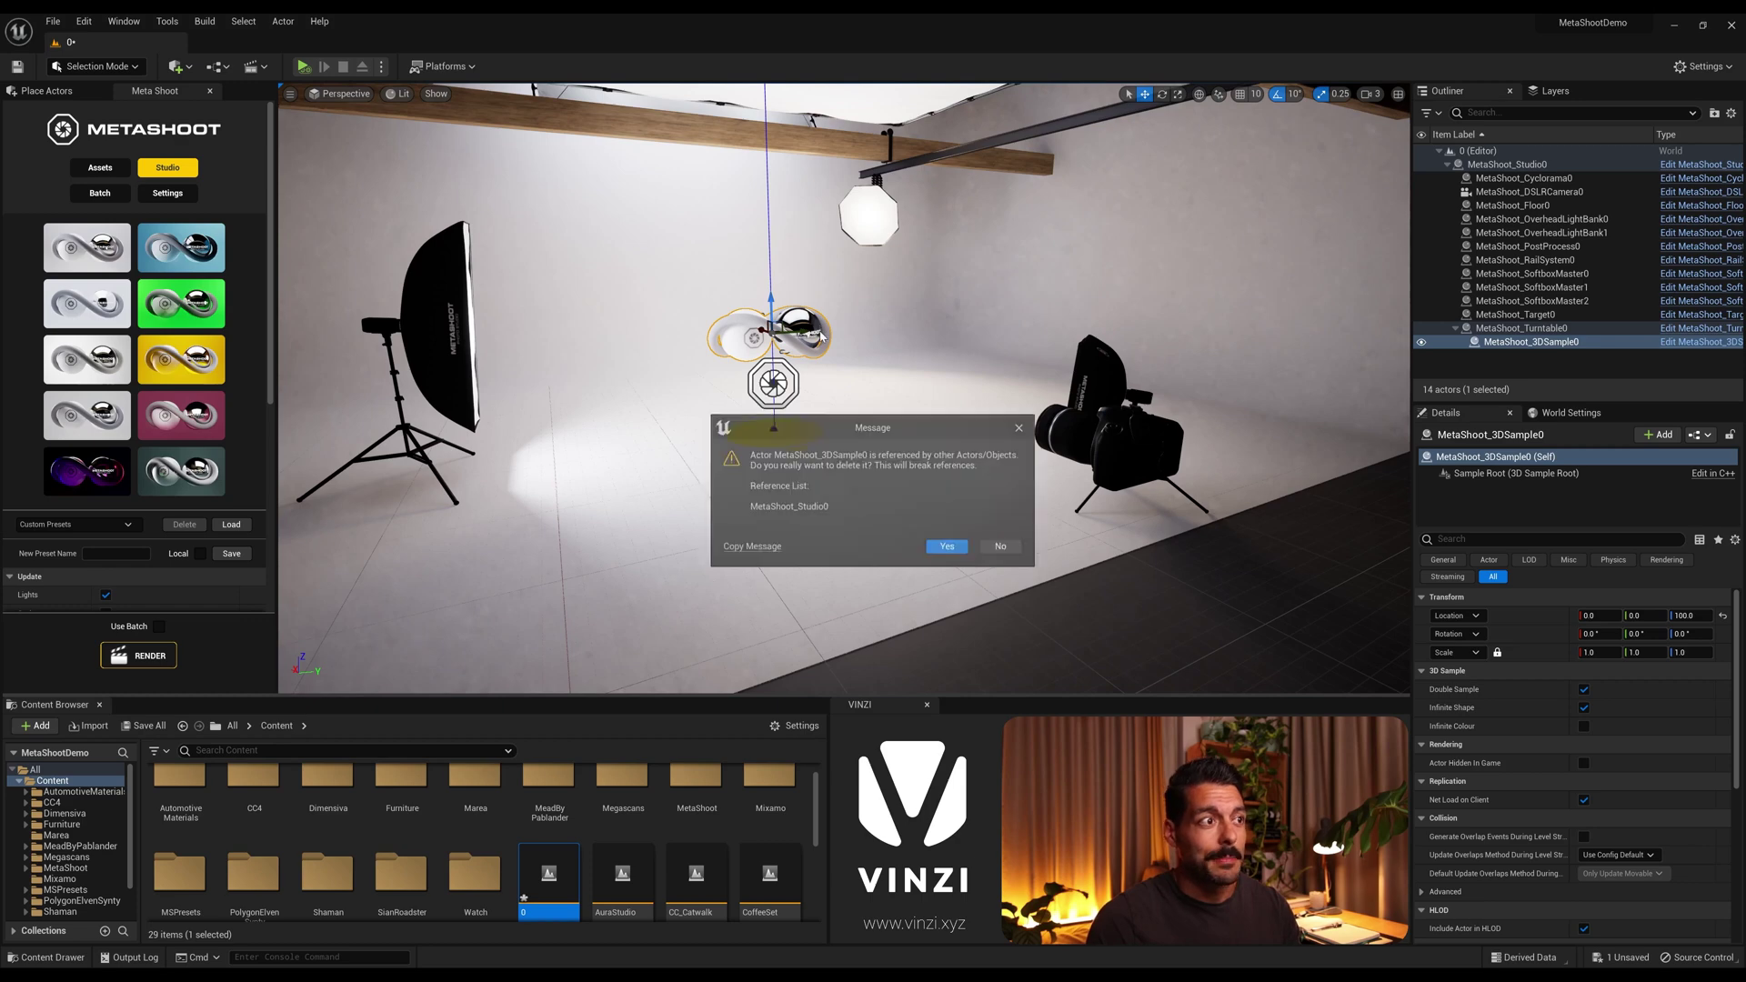
{"action": "left_click", "coordinate": [948, 547]}
{"action": "right_click_drag", "start_coordinate": [909, 473], "coordinate": [920, 437]}
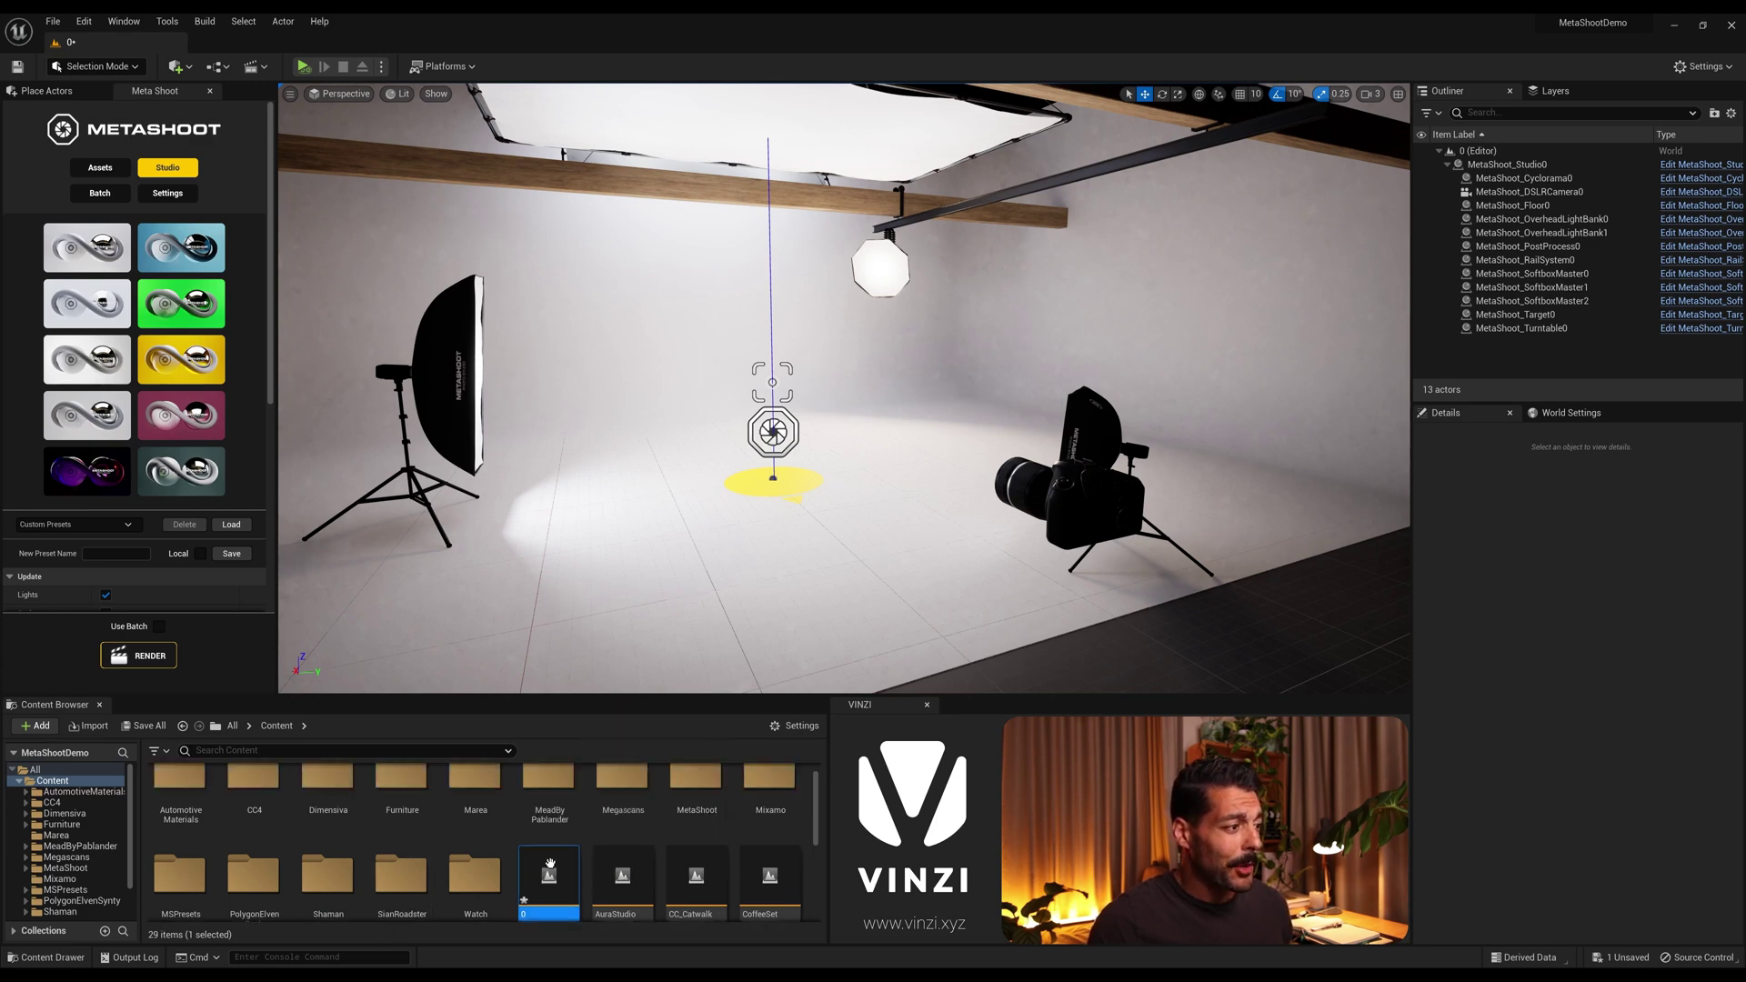
Place the Viking blueprint from the MeadByPablander folder in the studio and reset its location to 0, 0, 0.
{"action": "scroll", "coordinate": [546, 836], "scroll_direction": "up", "scroll_amount": 1}
{"action": "left_click", "coordinate": [555, 802]}
{"action": "double_click", "coordinate": [555, 803]}
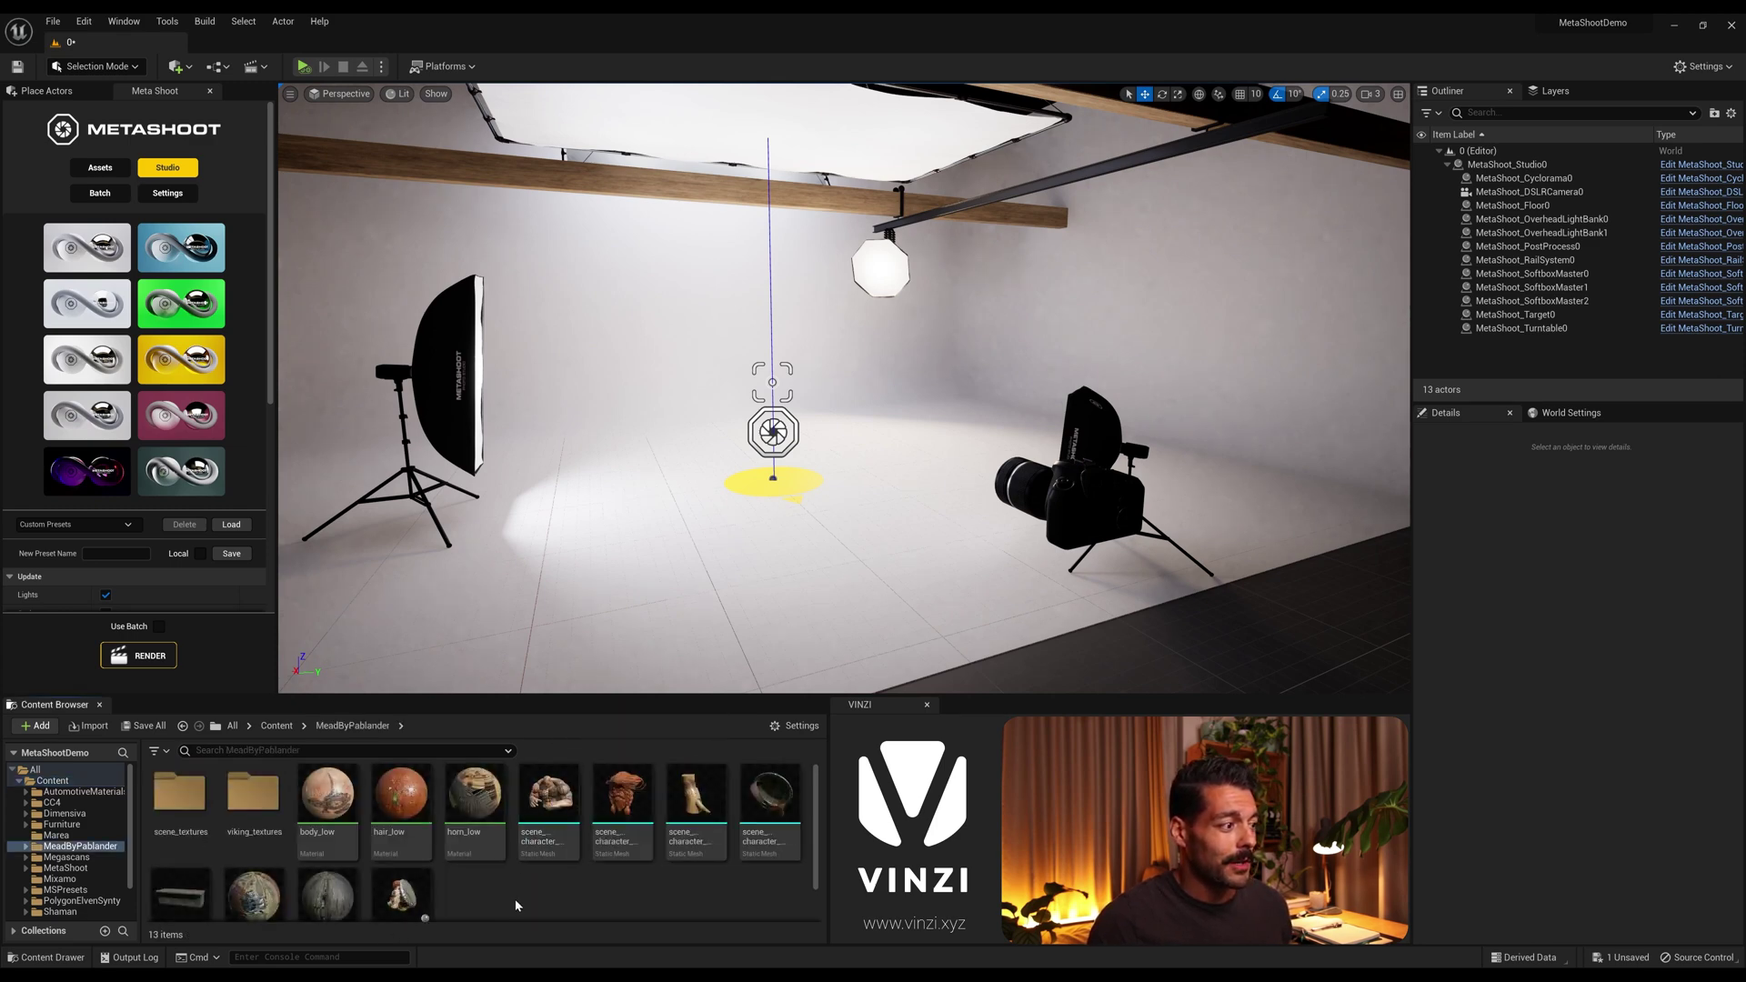
{"action": "scroll", "coordinate": [401, 854], "scroll_direction": "down", "scroll_amount": 1}
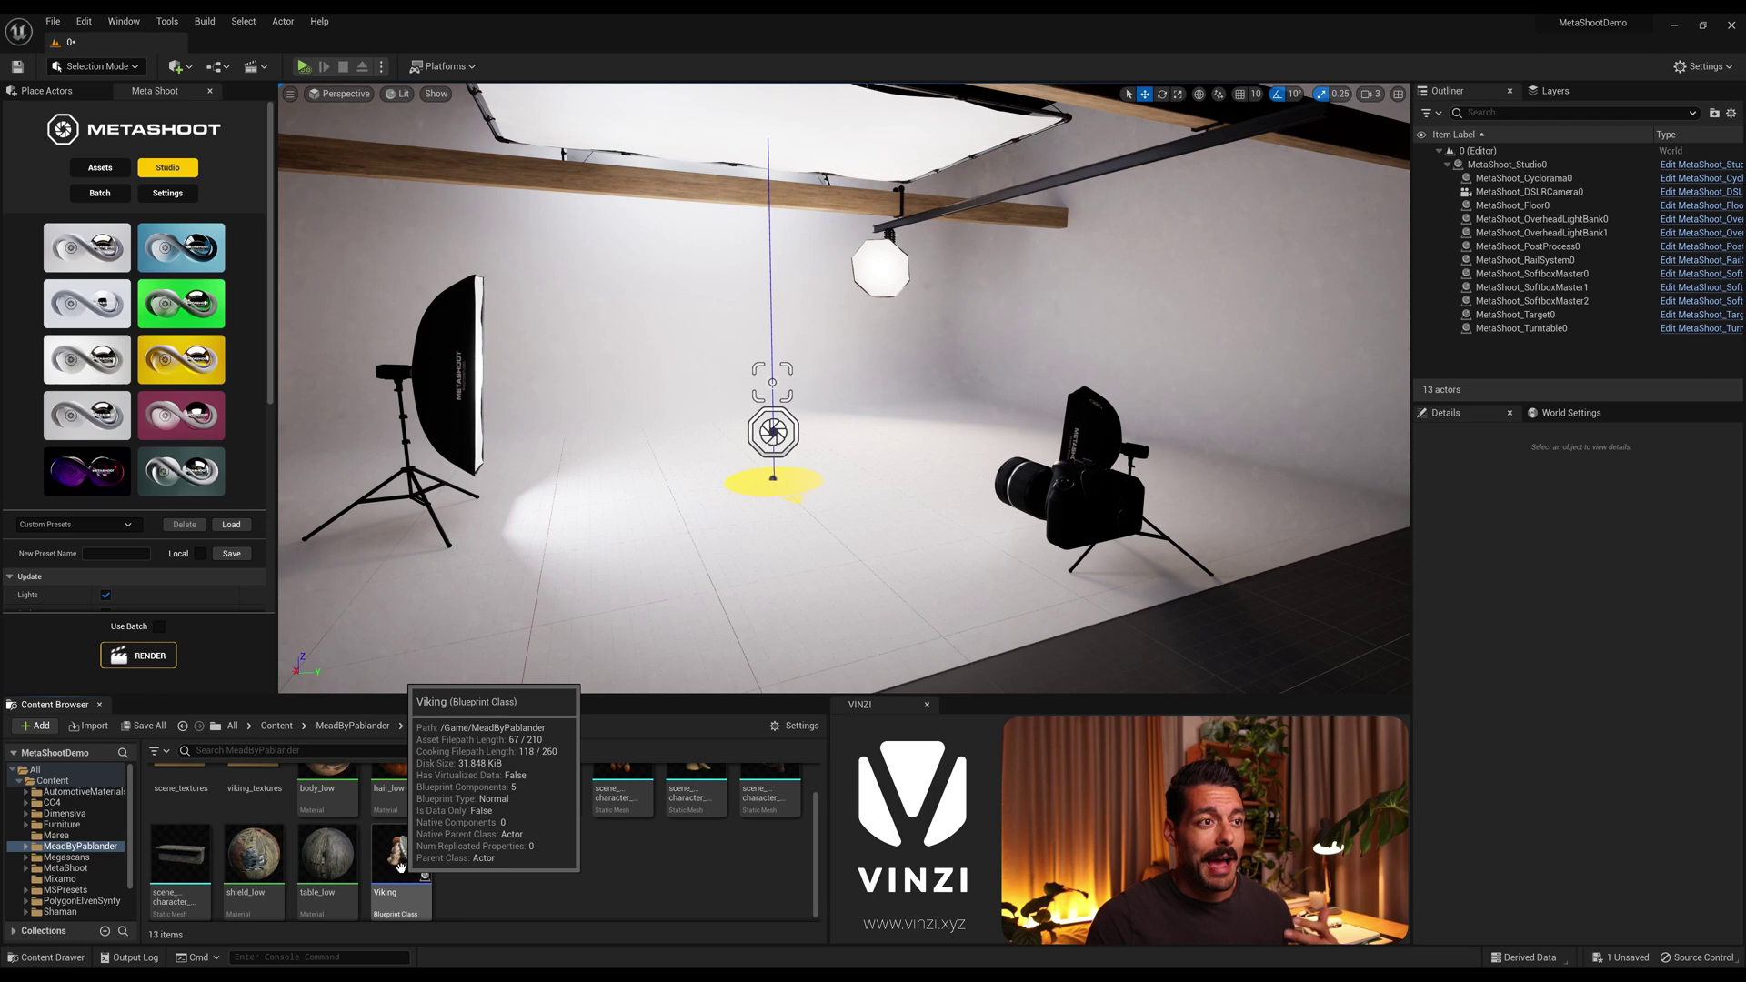
{"action": "left_click_drag", "start_coordinate": [398, 864], "coordinate": [806, 496]}
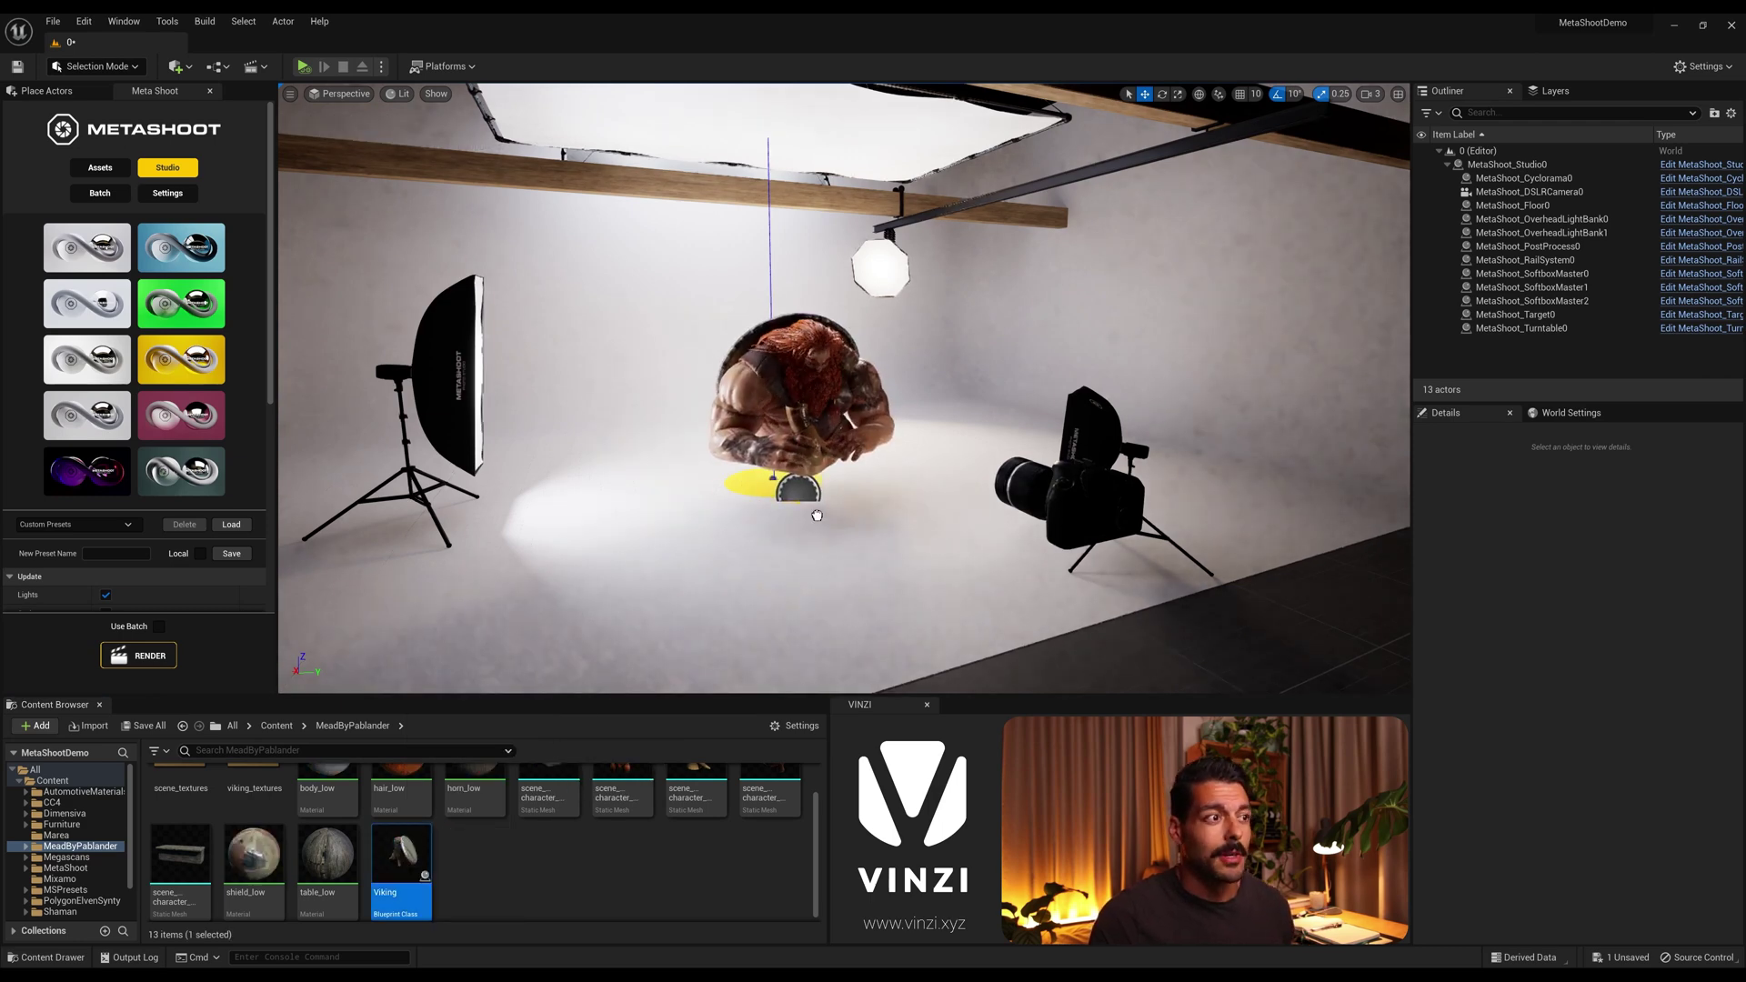
{"action": "right_click_drag", "start_coordinate": [857, 425], "coordinate": [897, 426]}
{"action": "right_click_drag", "start_coordinate": [831, 519], "coordinate": [831, 519]}
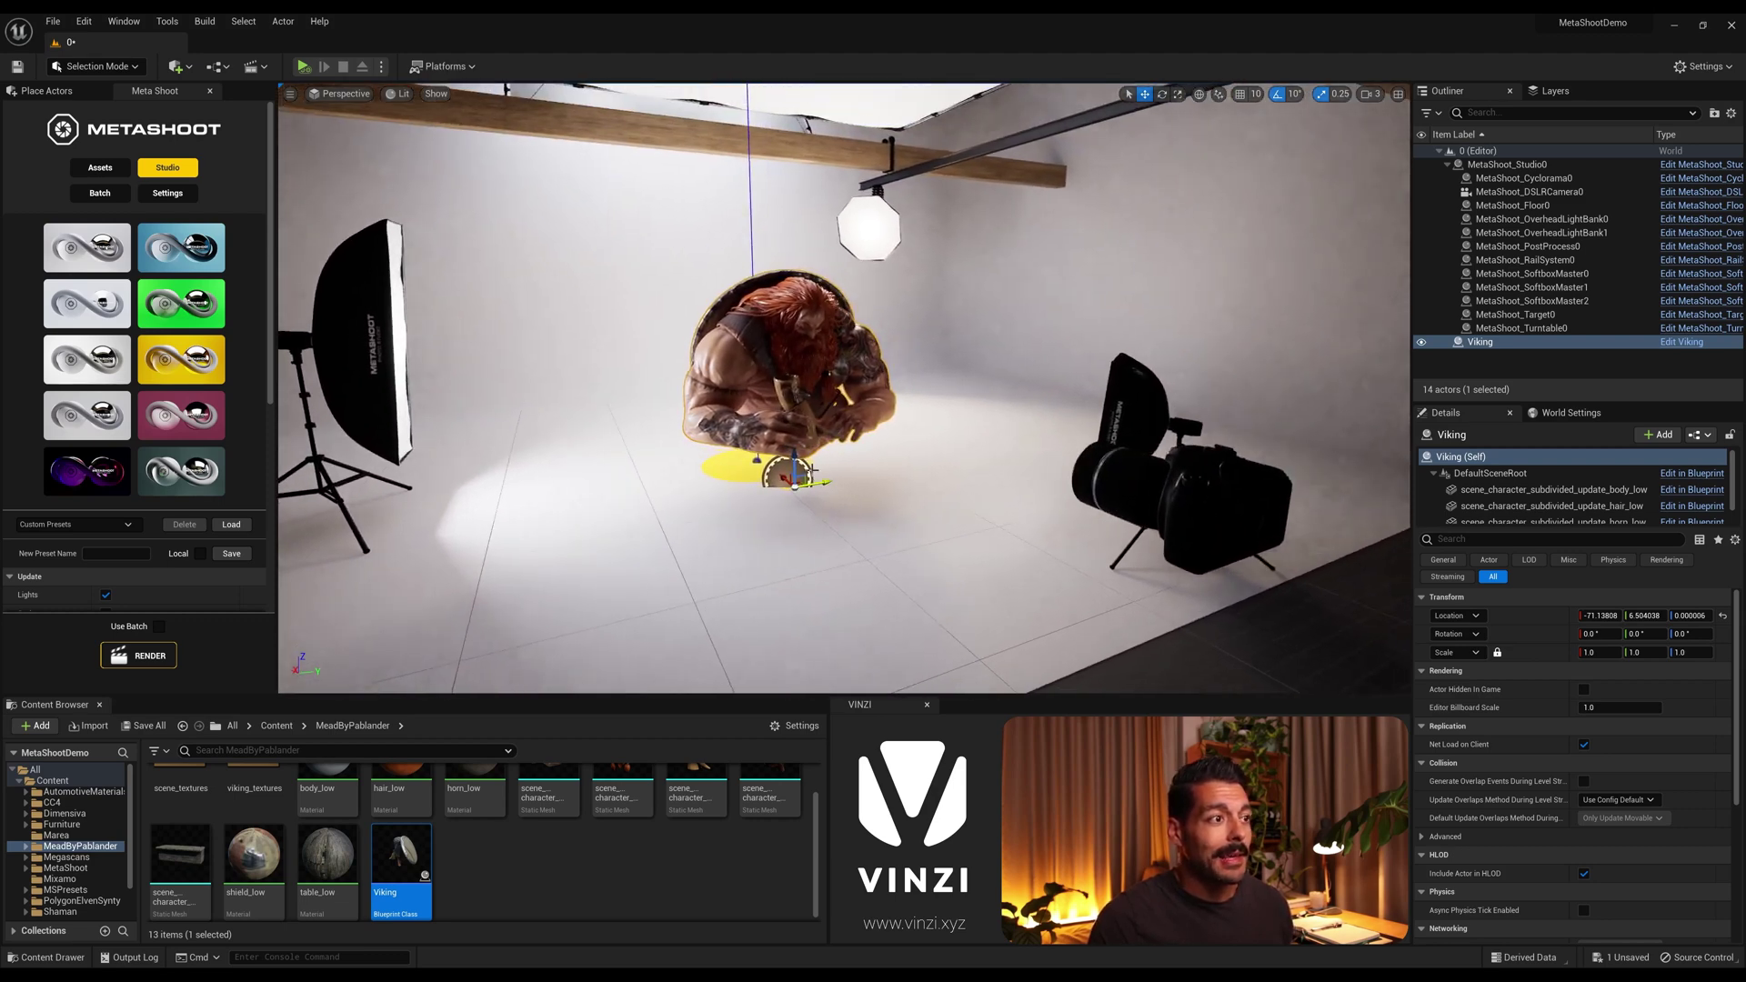
{"action": "left_click", "coordinate": [1721, 616]}
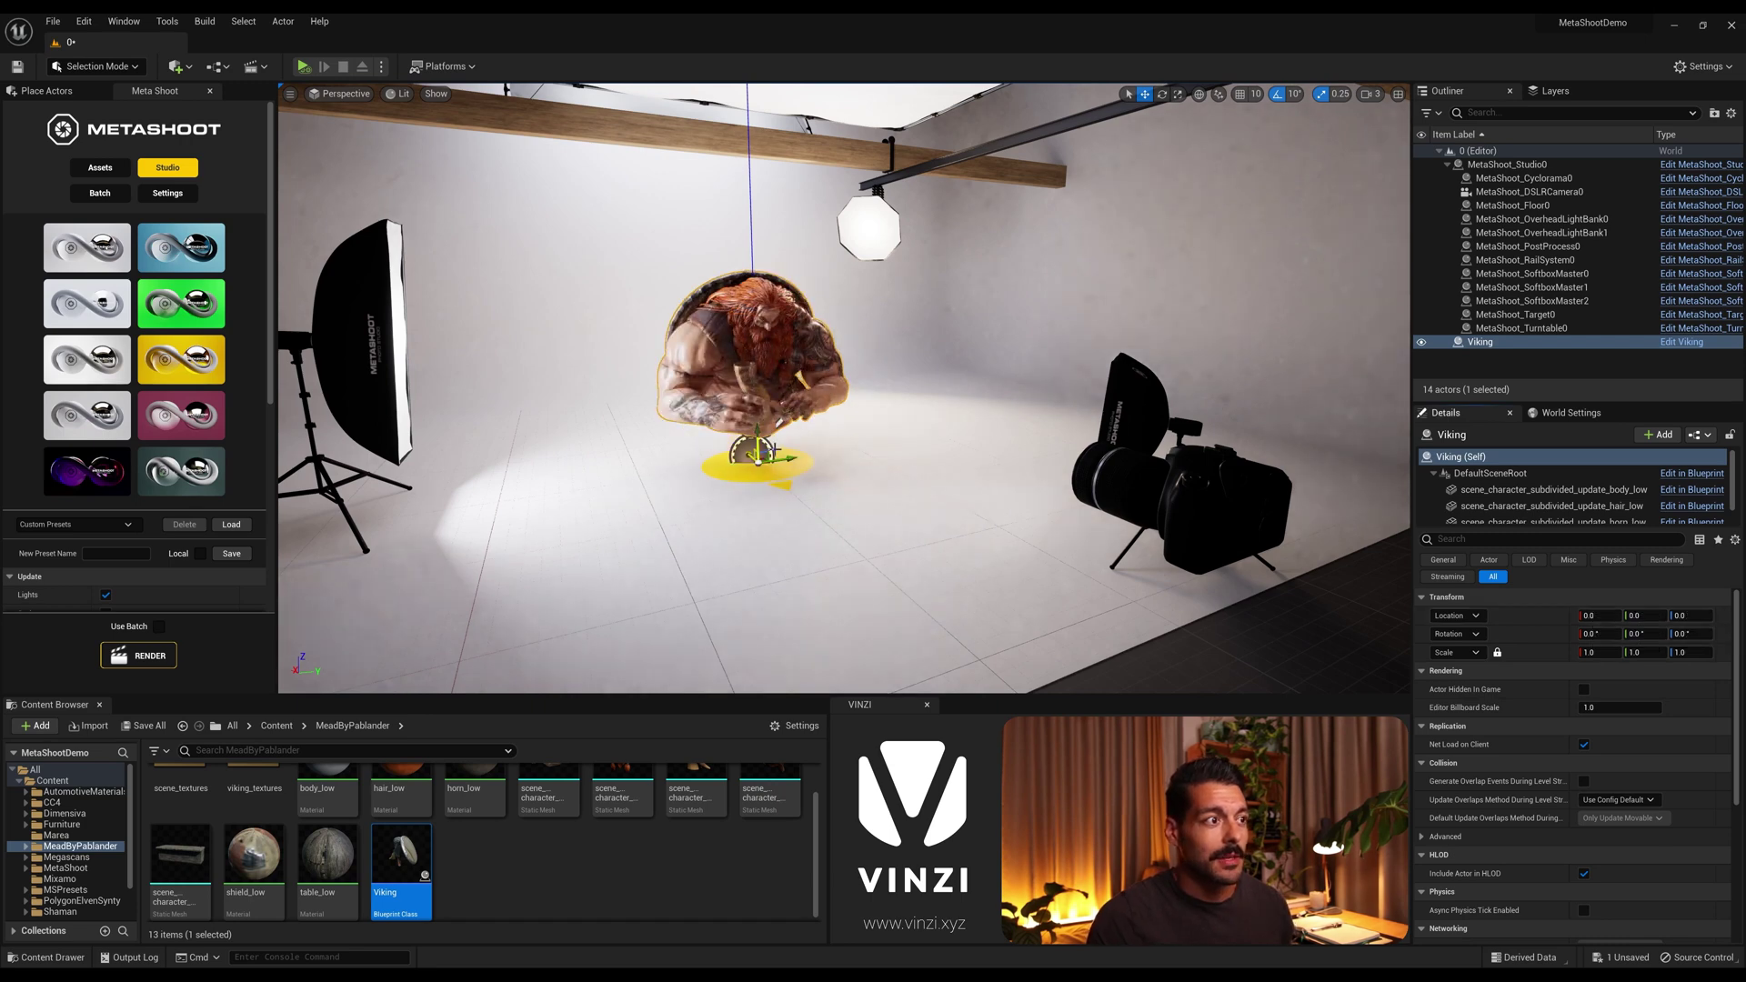
{"action": "right_click_drag", "start_coordinate": [769, 498], "coordinate": [768, 499]}
{"action": "right_click_drag", "start_coordinate": [1087, 466], "coordinate": [1086, 466]}
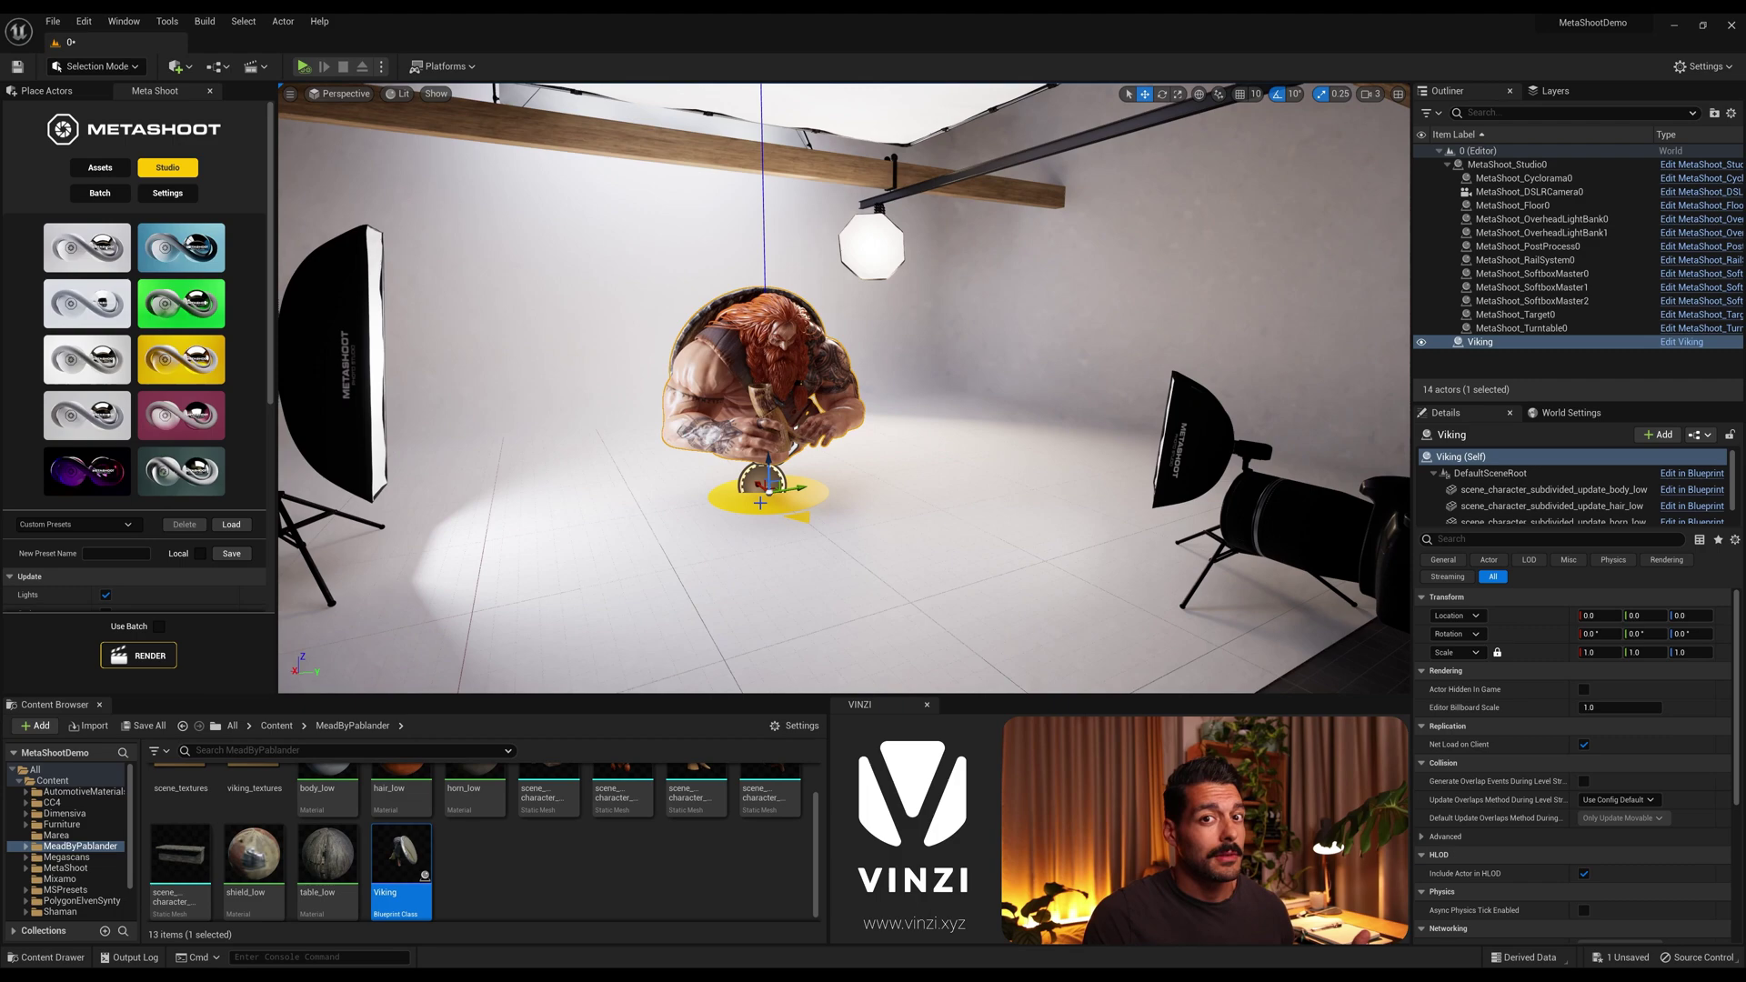
Select the DSLR camera and pin its preview so it stays in the viewport.
{"action": "mouse_move", "coordinate": [846, 391]}
{"action": "right_mouse_down"}
{"action": "mouse_move", "coordinate": [768, 393]}
{"action": "mouse_move", "coordinate": [873, 391]}
{"action": "right_mouse_up"}
{"action": "right_click_drag", "start_coordinate": [1087, 465], "coordinate": [1163, 478]}
{"action": "left_click", "coordinate": [1127, 463]}
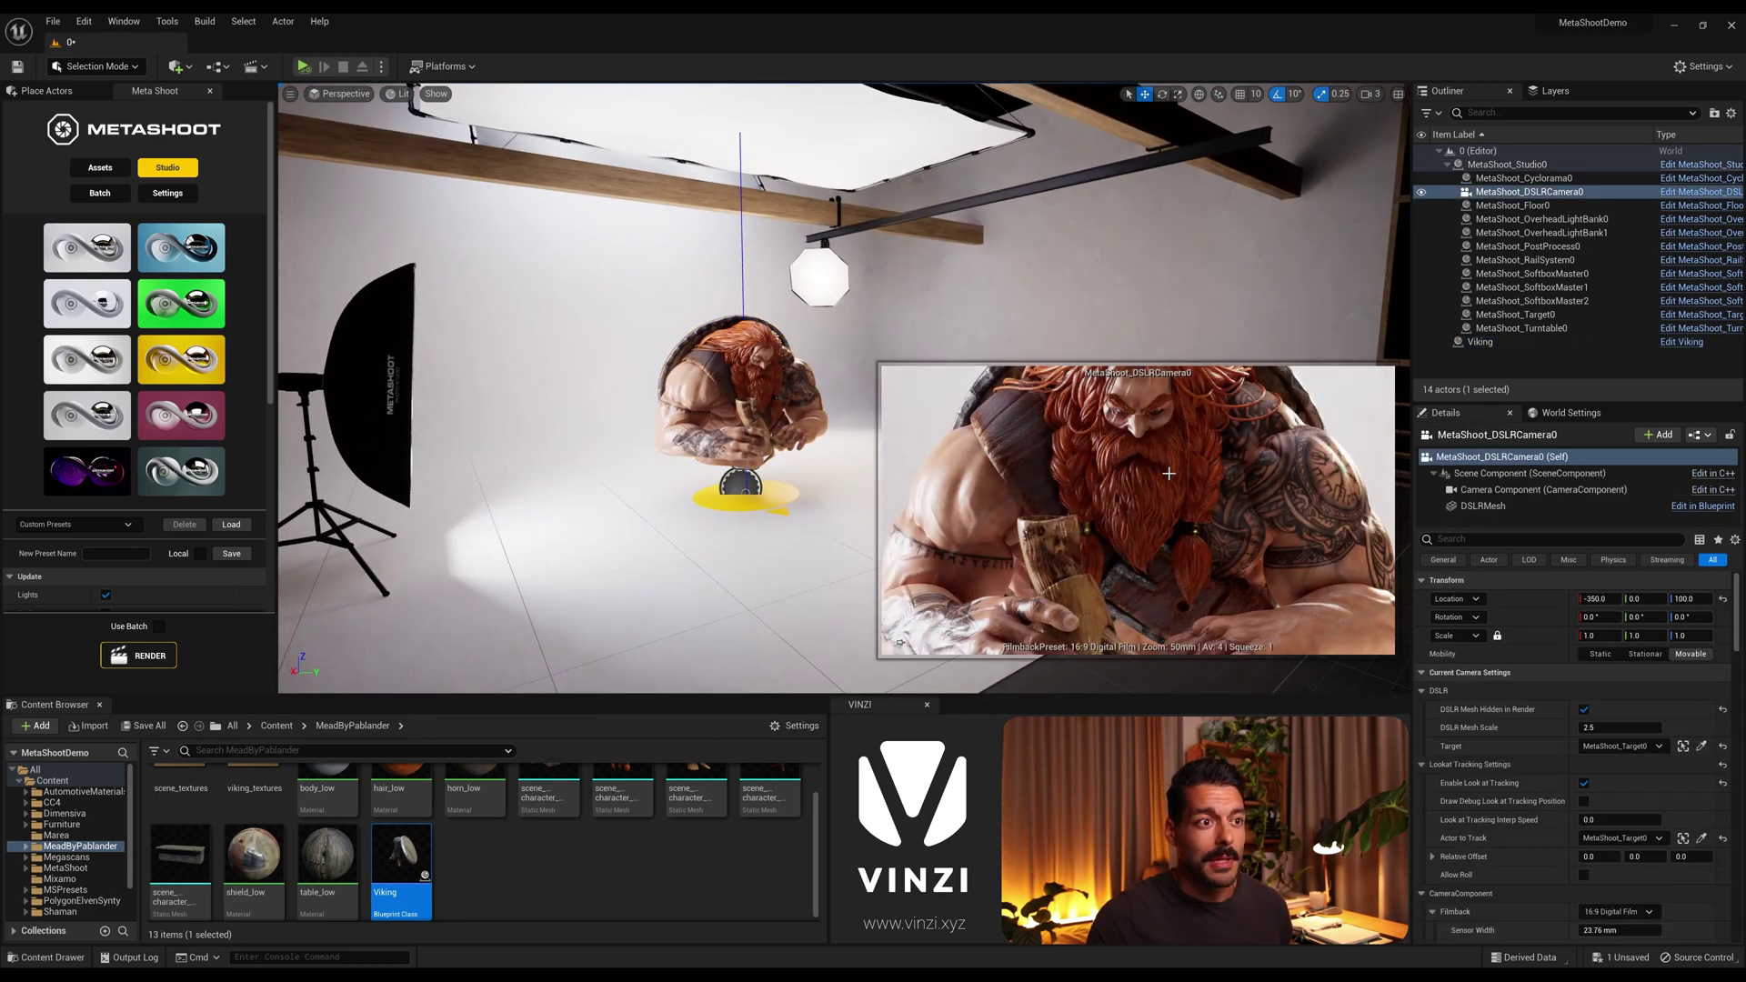
{"action": "right_click_drag", "start_coordinate": [781, 460], "coordinate": [781, 459]}
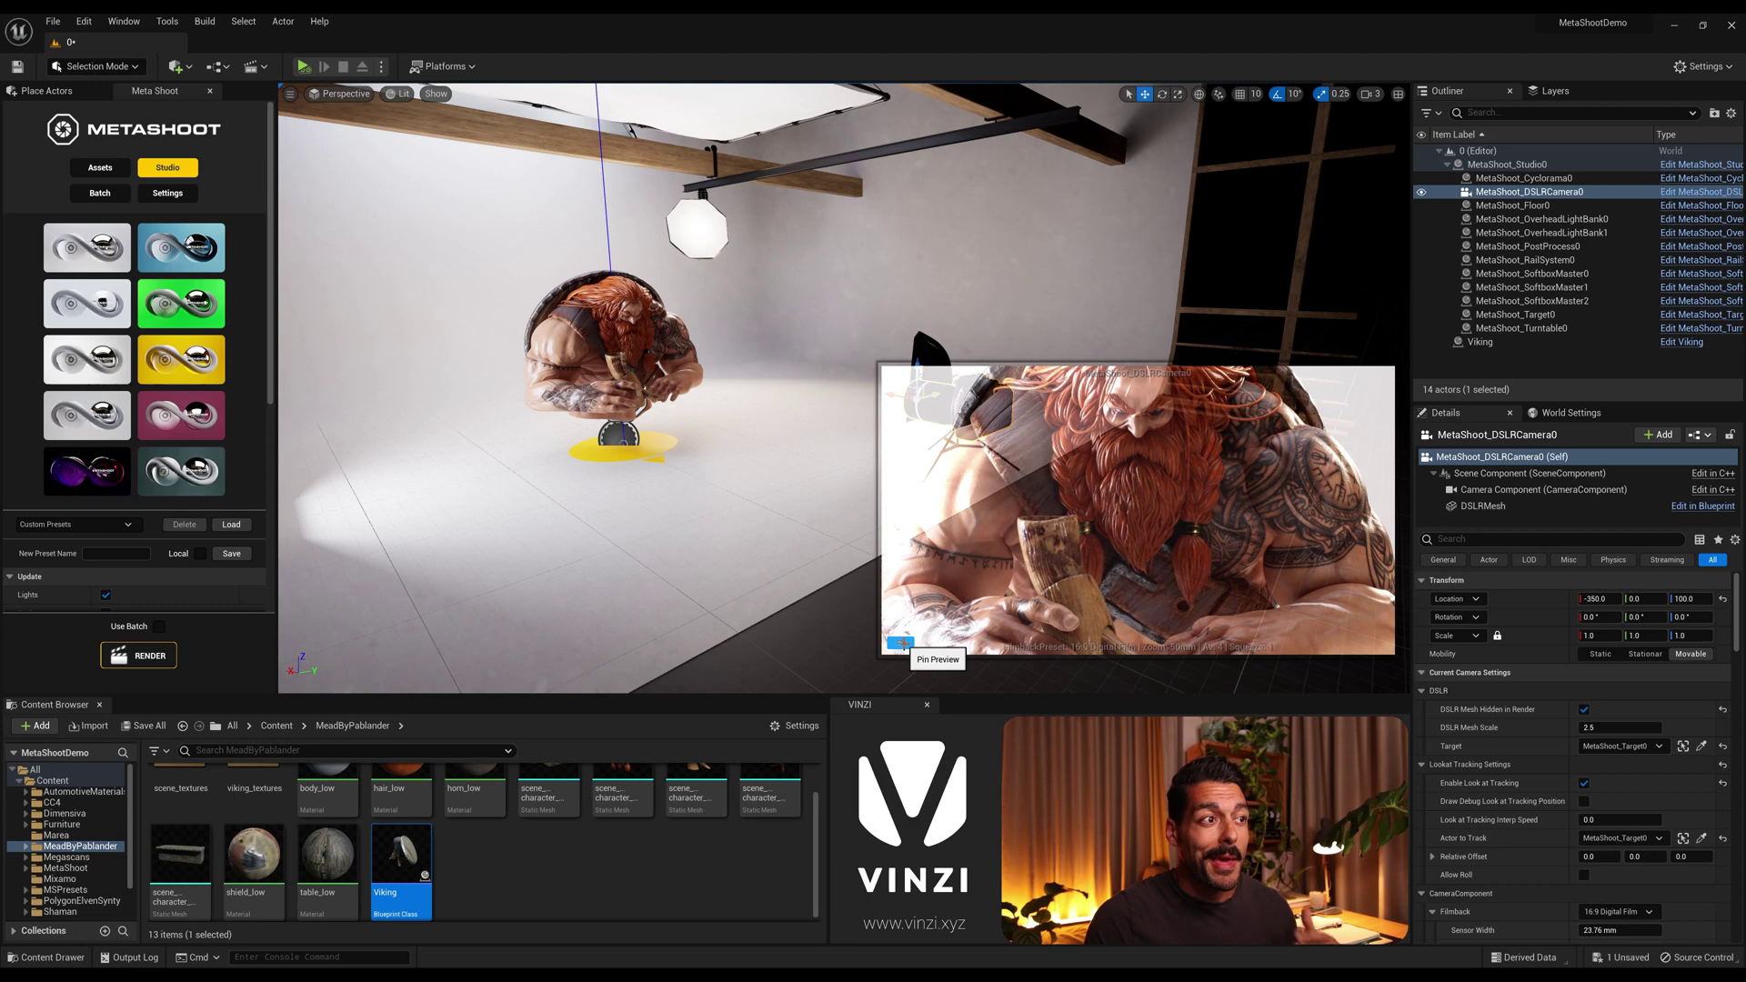
{"action": "left_click", "coordinate": [902, 643]}
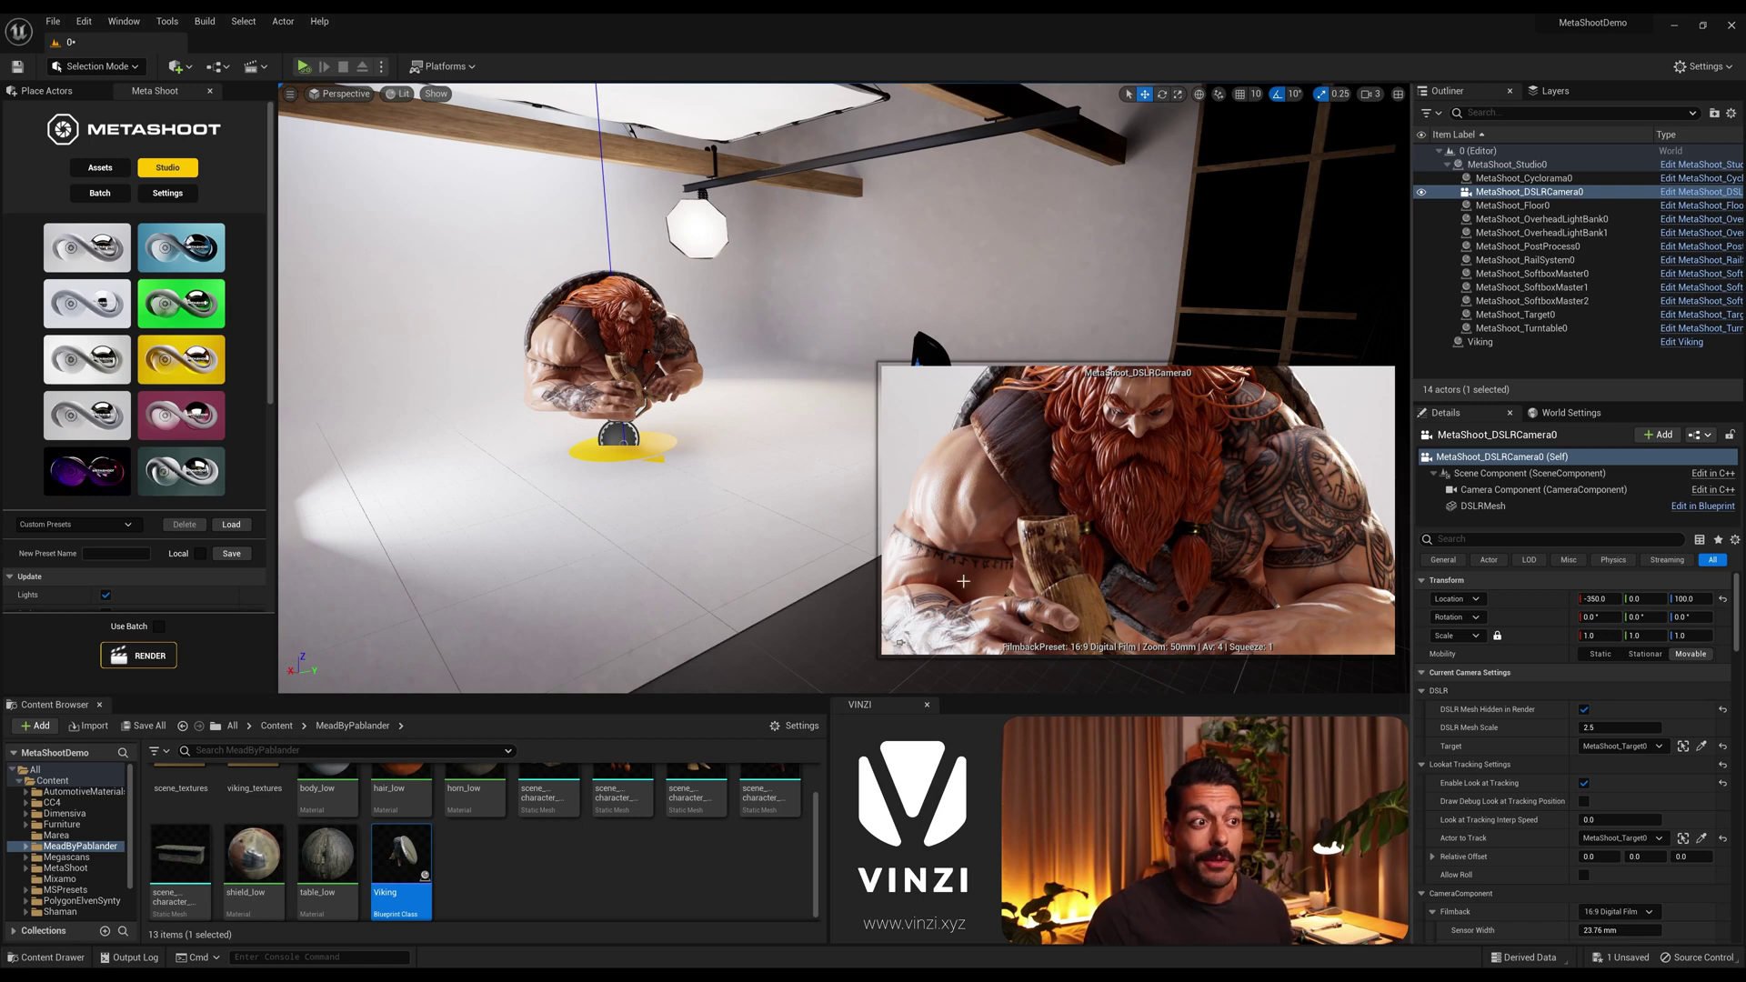
{"action": "left_click", "coordinate": [900, 644]}
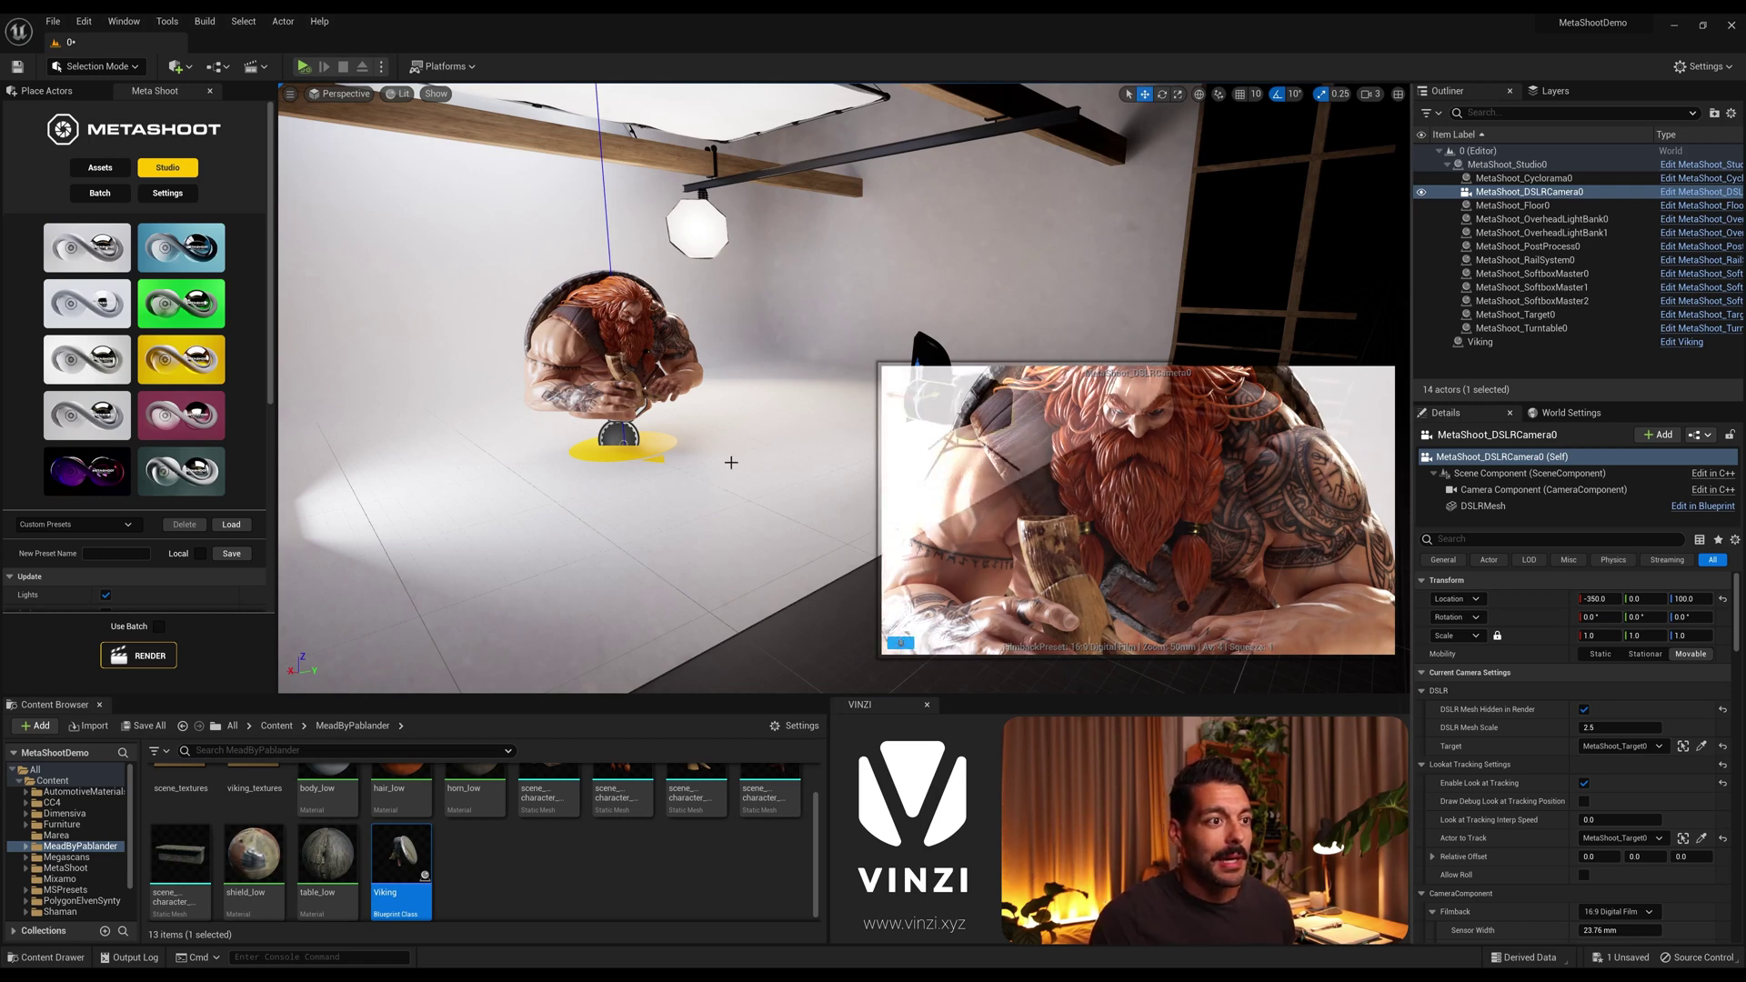
Move the DSLR camera back from the Viking along X to about -627, framing the whole figure.
{"action": "right_click_drag", "start_coordinate": [691, 437], "coordinate": [700, 402]}
{"action": "key", "text": "s"}
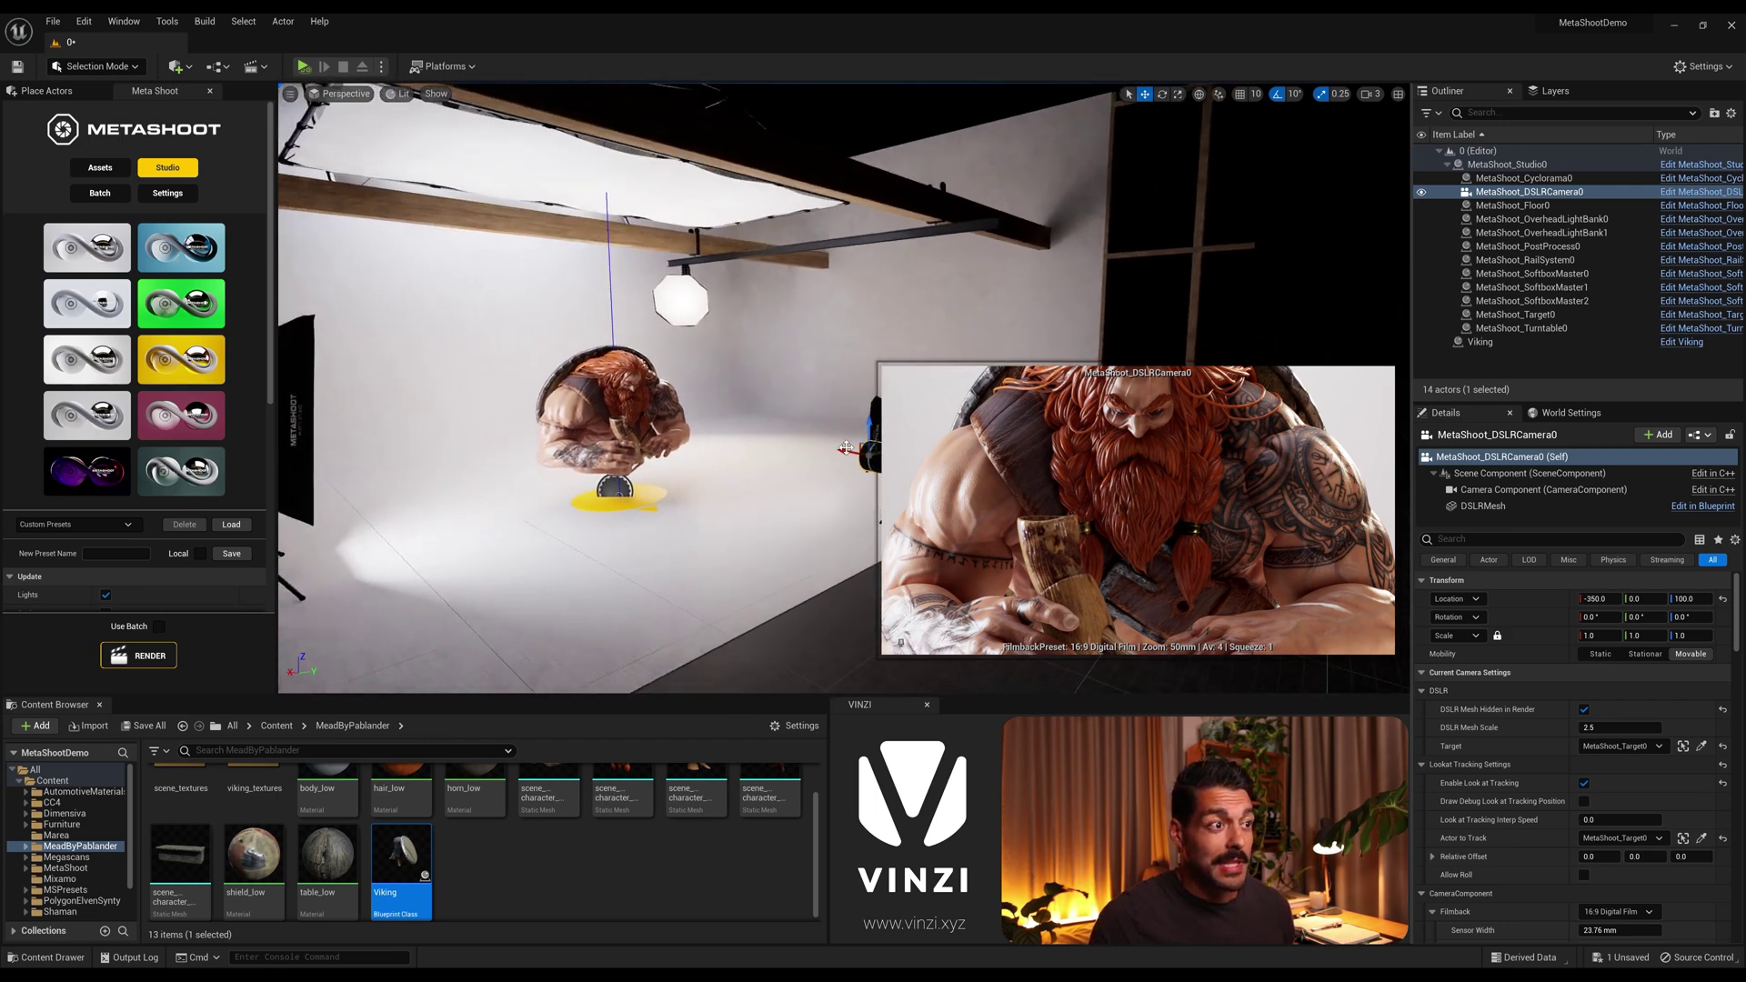
{"action": "left_click_drag", "start_coordinate": [845, 452], "coordinate": [1082, 462]}
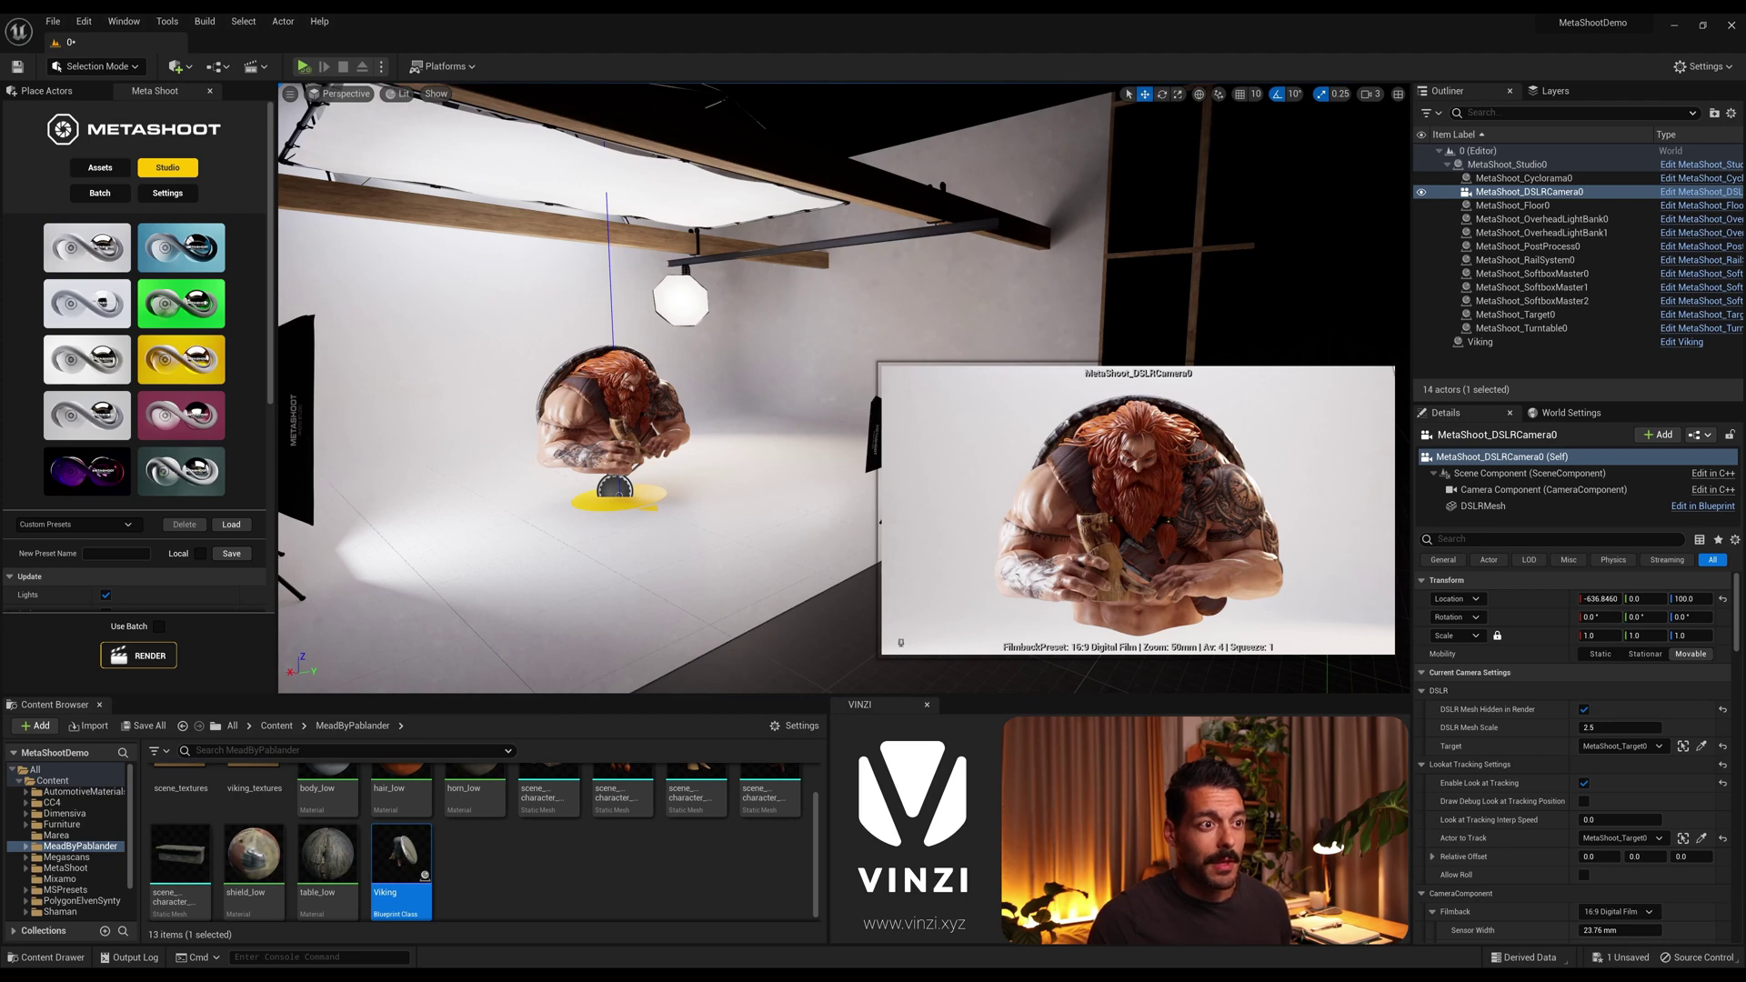
{"action": "right_click_drag", "start_coordinate": [971, 488], "coordinate": [854, 559]}
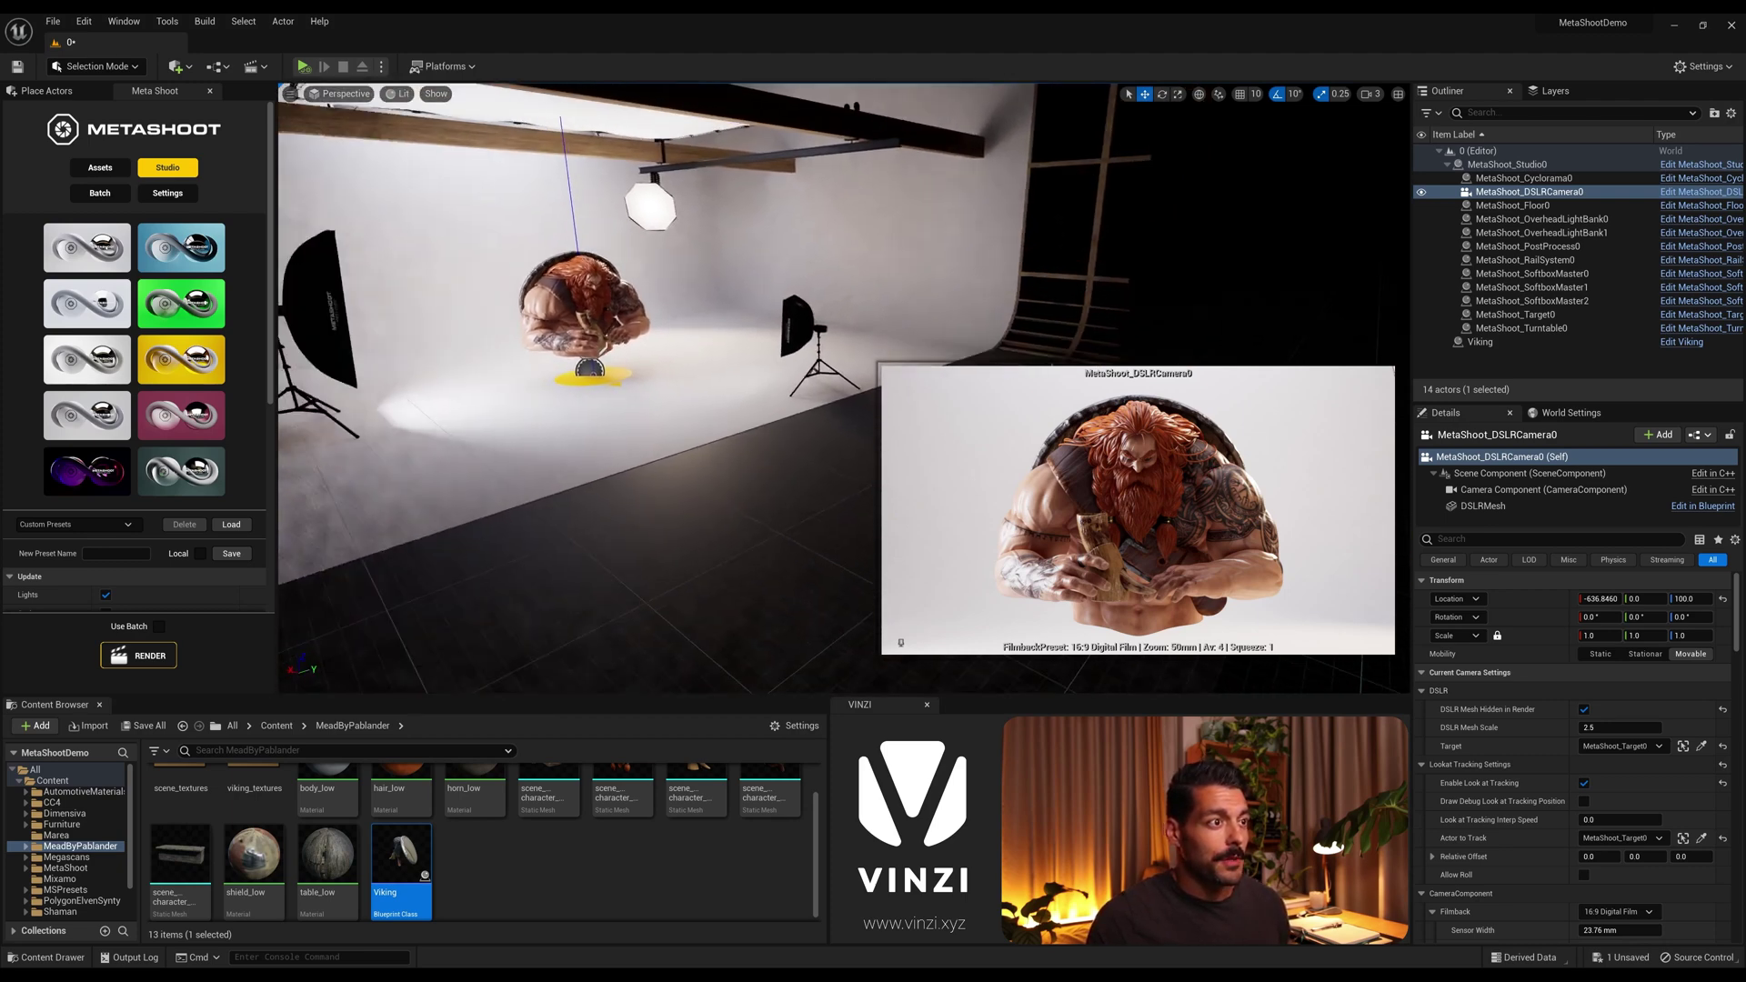
{"action": "right_click_drag", "start_coordinate": [942, 409], "coordinate": [1083, 229]}
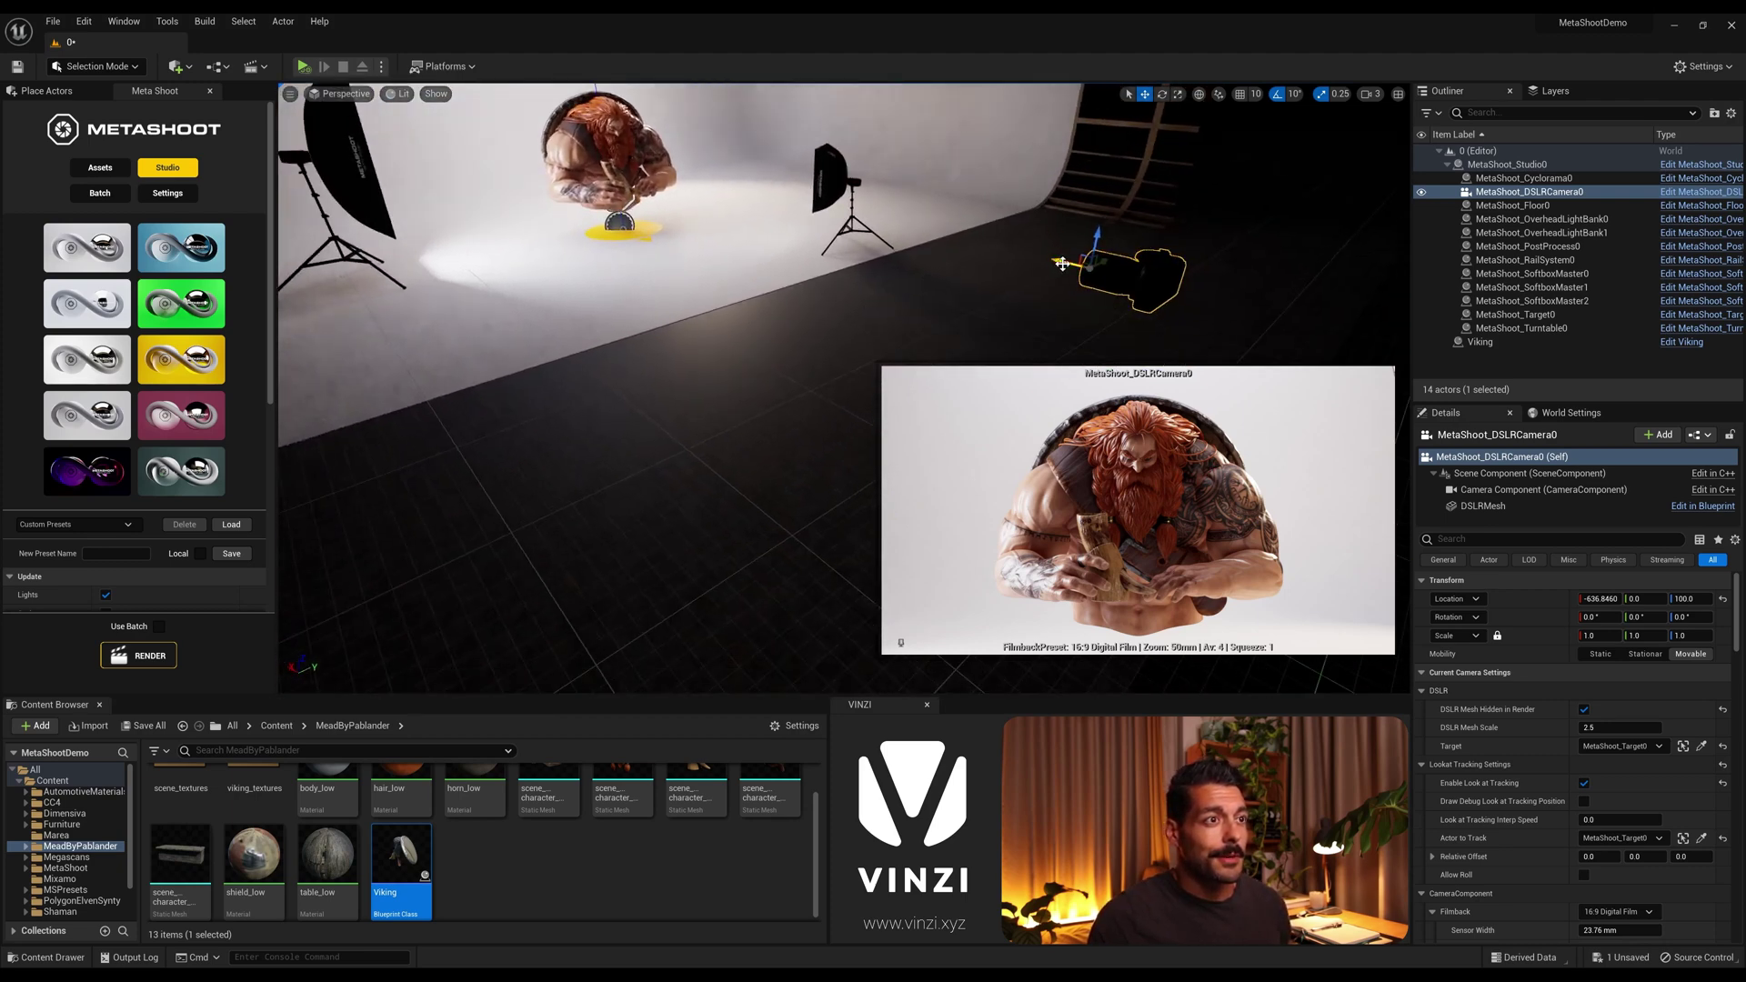
{"action": "mouse_move", "coordinate": [1062, 264]}
{"action": "left_mouse_down"}
{"action": "mouse_move", "coordinate": [1091, 266]}
{"action": "mouse_move", "coordinate": [1051, 247]}
{"action": "left_mouse_up"}
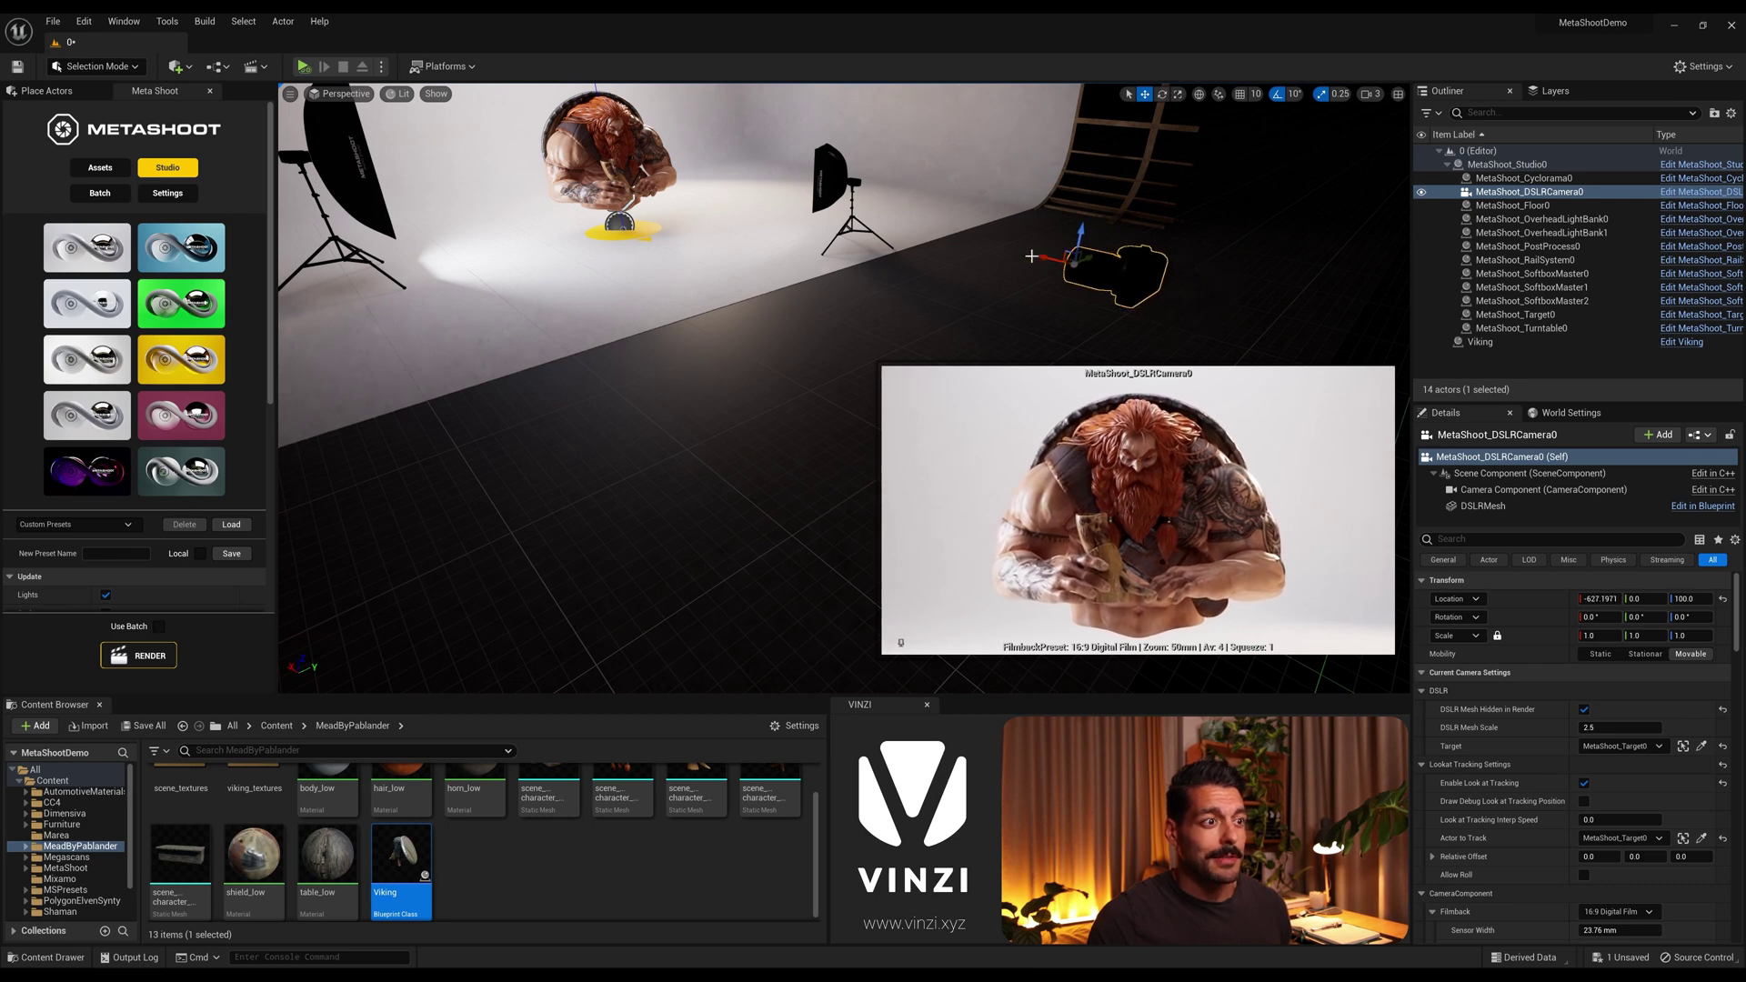
Try moving the camera target sideways away from the Viking, and undo the move.
{"action": "right_click_drag", "start_coordinate": [925, 241], "coordinate": [879, 191]}
{"action": "left_click", "coordinate": [1517, 314]}
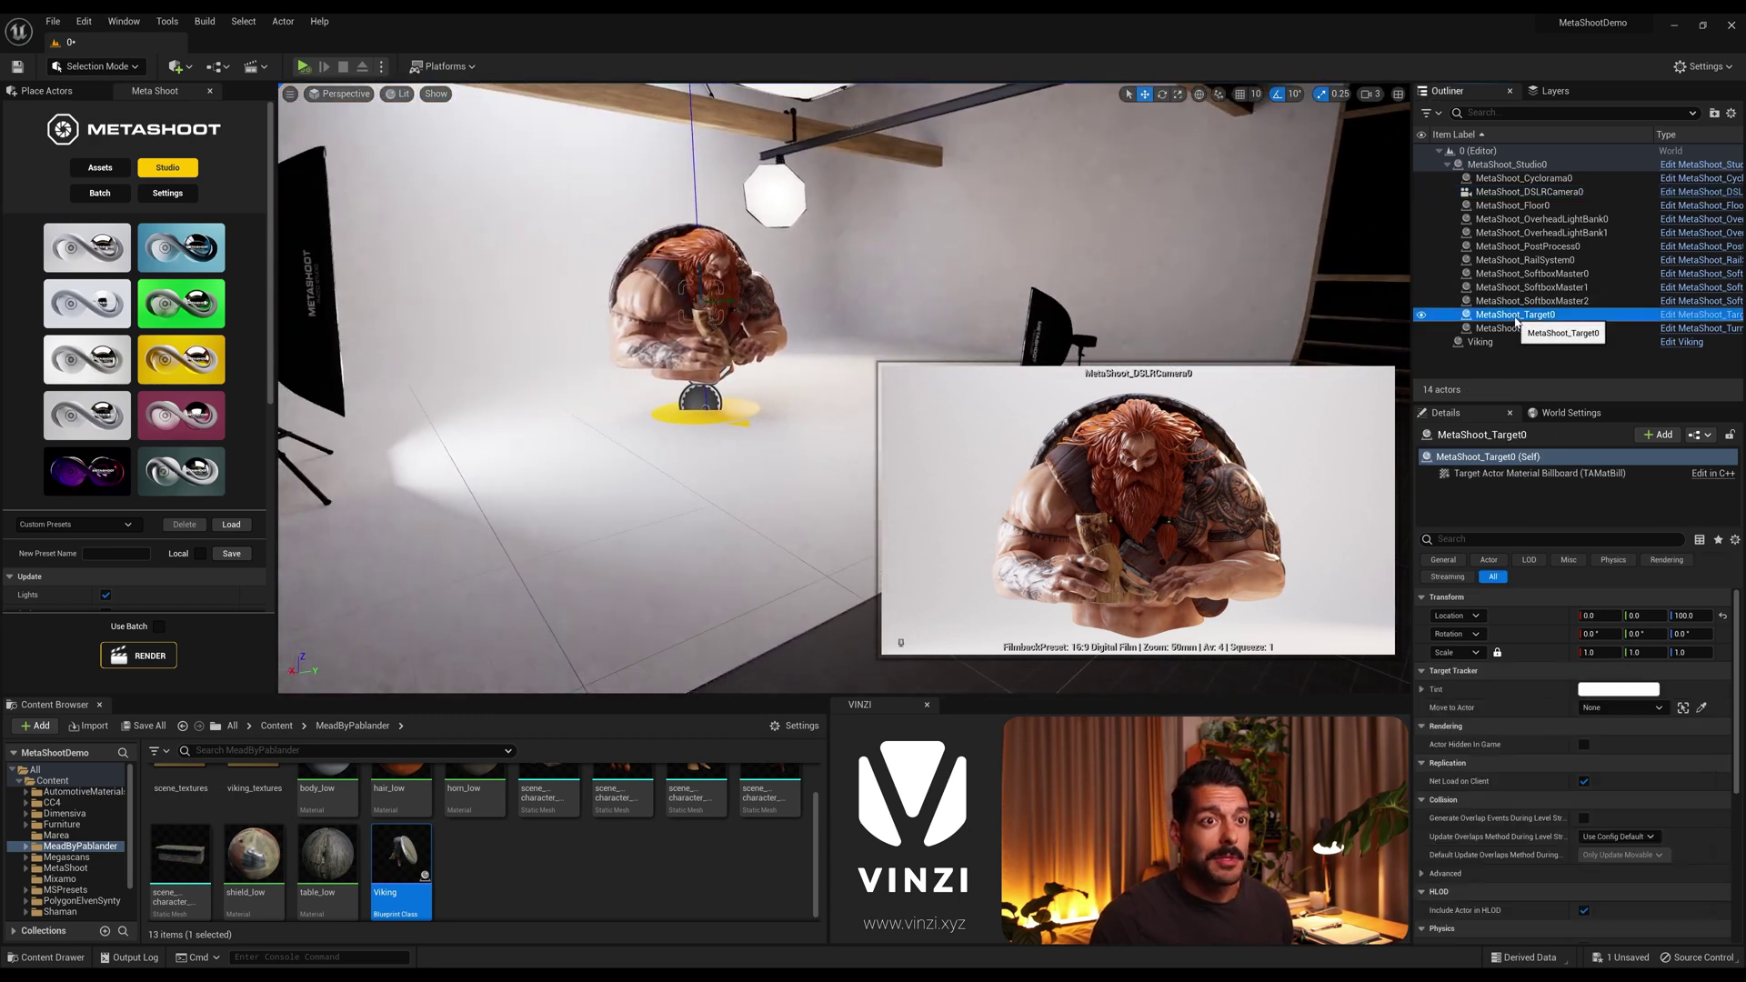
{"action": "mouse_move", "coordinate": [785, 325]}
{"action": "right_mouse_down"}
{"action": "mouse_move", "coordinate": [820, 273]}
{"action": "mouse_move", "coordinate": [794, 347]}
{"action": "mouse_move", "coordinate": [779, 329]}
{"action": "right_mouse_up"}
{"action": "right_click_drag", "start_coordinate": [855, 191], "coordinate": [847, 191]}
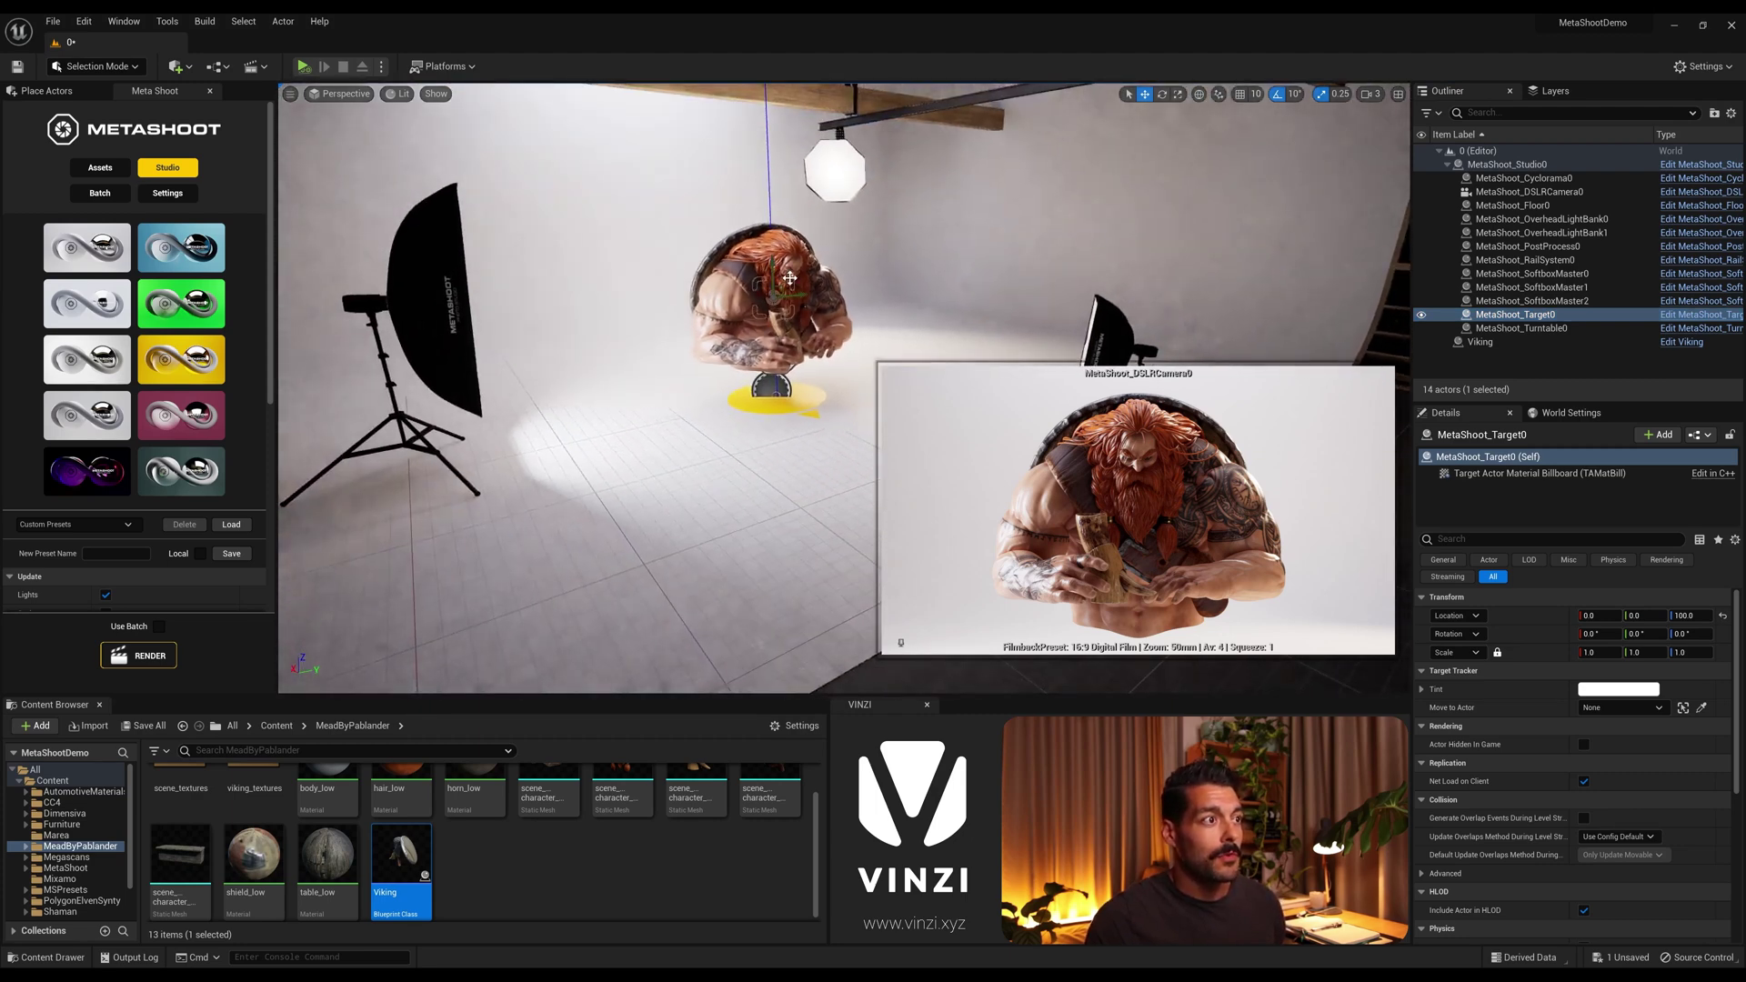
{"action": "left_click_drag", "start_coordinate": [784, 285], "coordinate": [780, 223]}
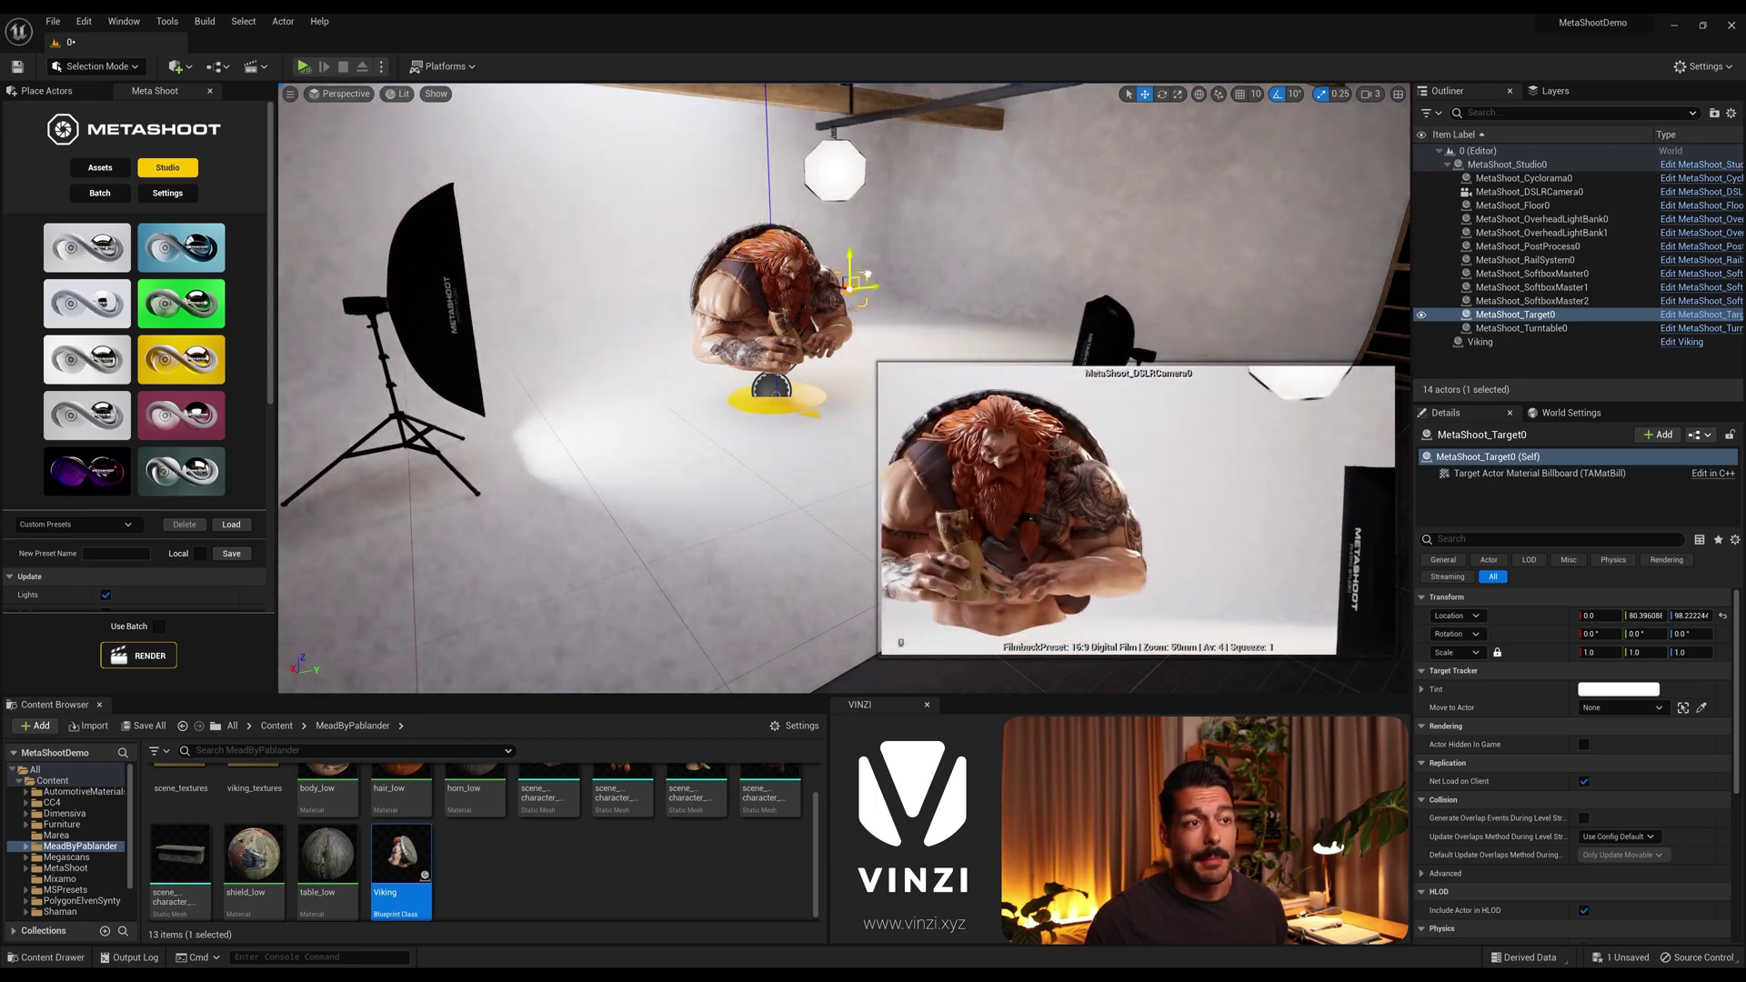
{"action": "key", "text": "ctrl+z"}
Move the camera target forward along X to about -34, in front of the Viking's chest.
{"action": "key", "text": "w"}
{"action": "right_click_drag", "start_coordinate": [918, 350], "coordinate": [1034, 345]}
{"action": "key", "text": "a"}
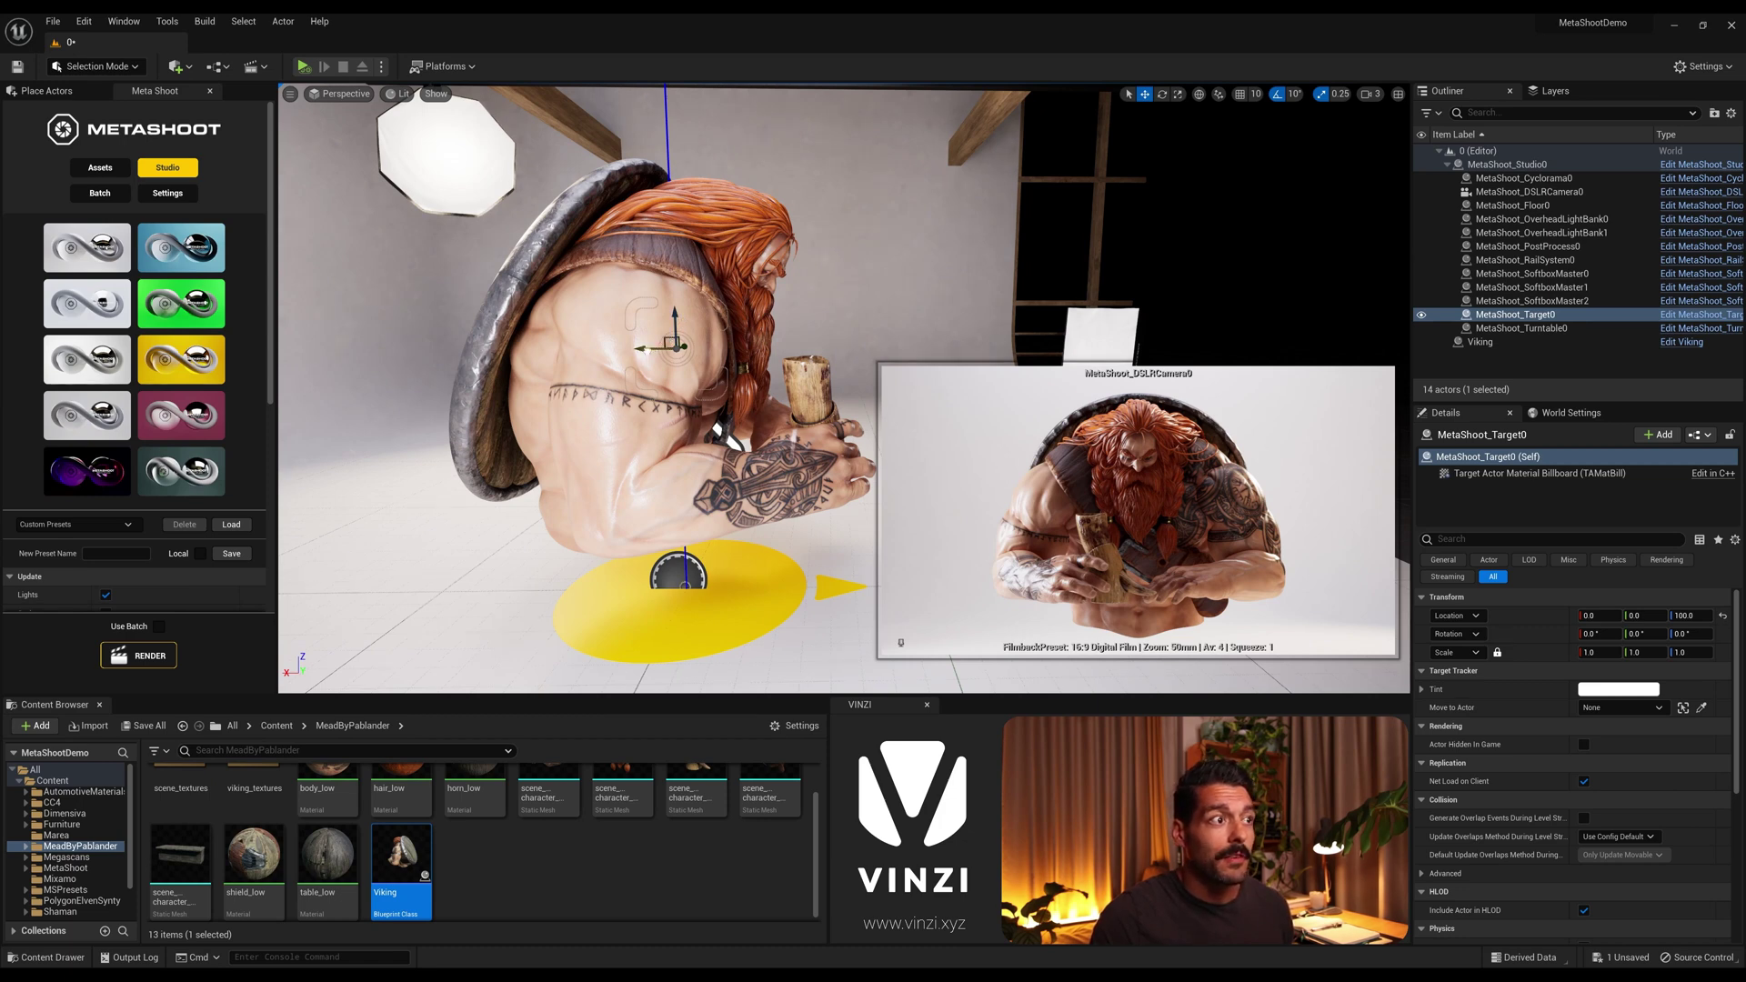
{"action": "left_click_drag", "start_coordinate": [678, 346], "coordinate": [741, 347]}
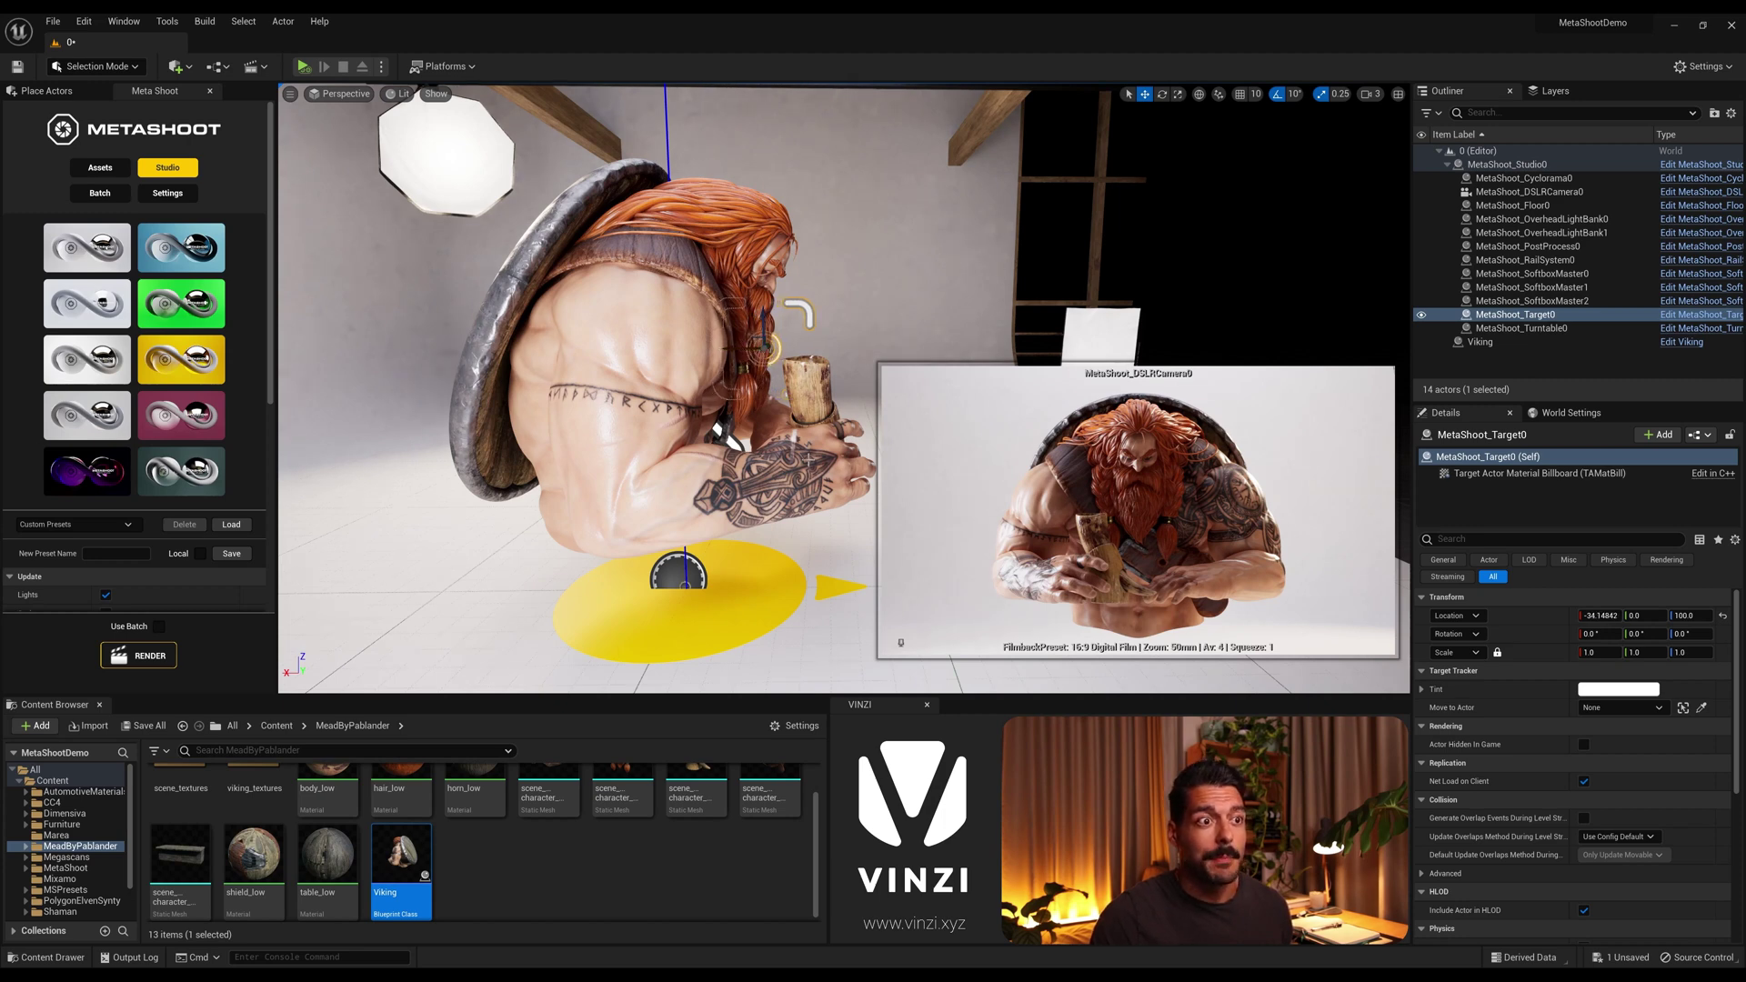
{"action": "right_click_drag", "start_coordinate": [809, 460], "coordinate": [653, 437]}
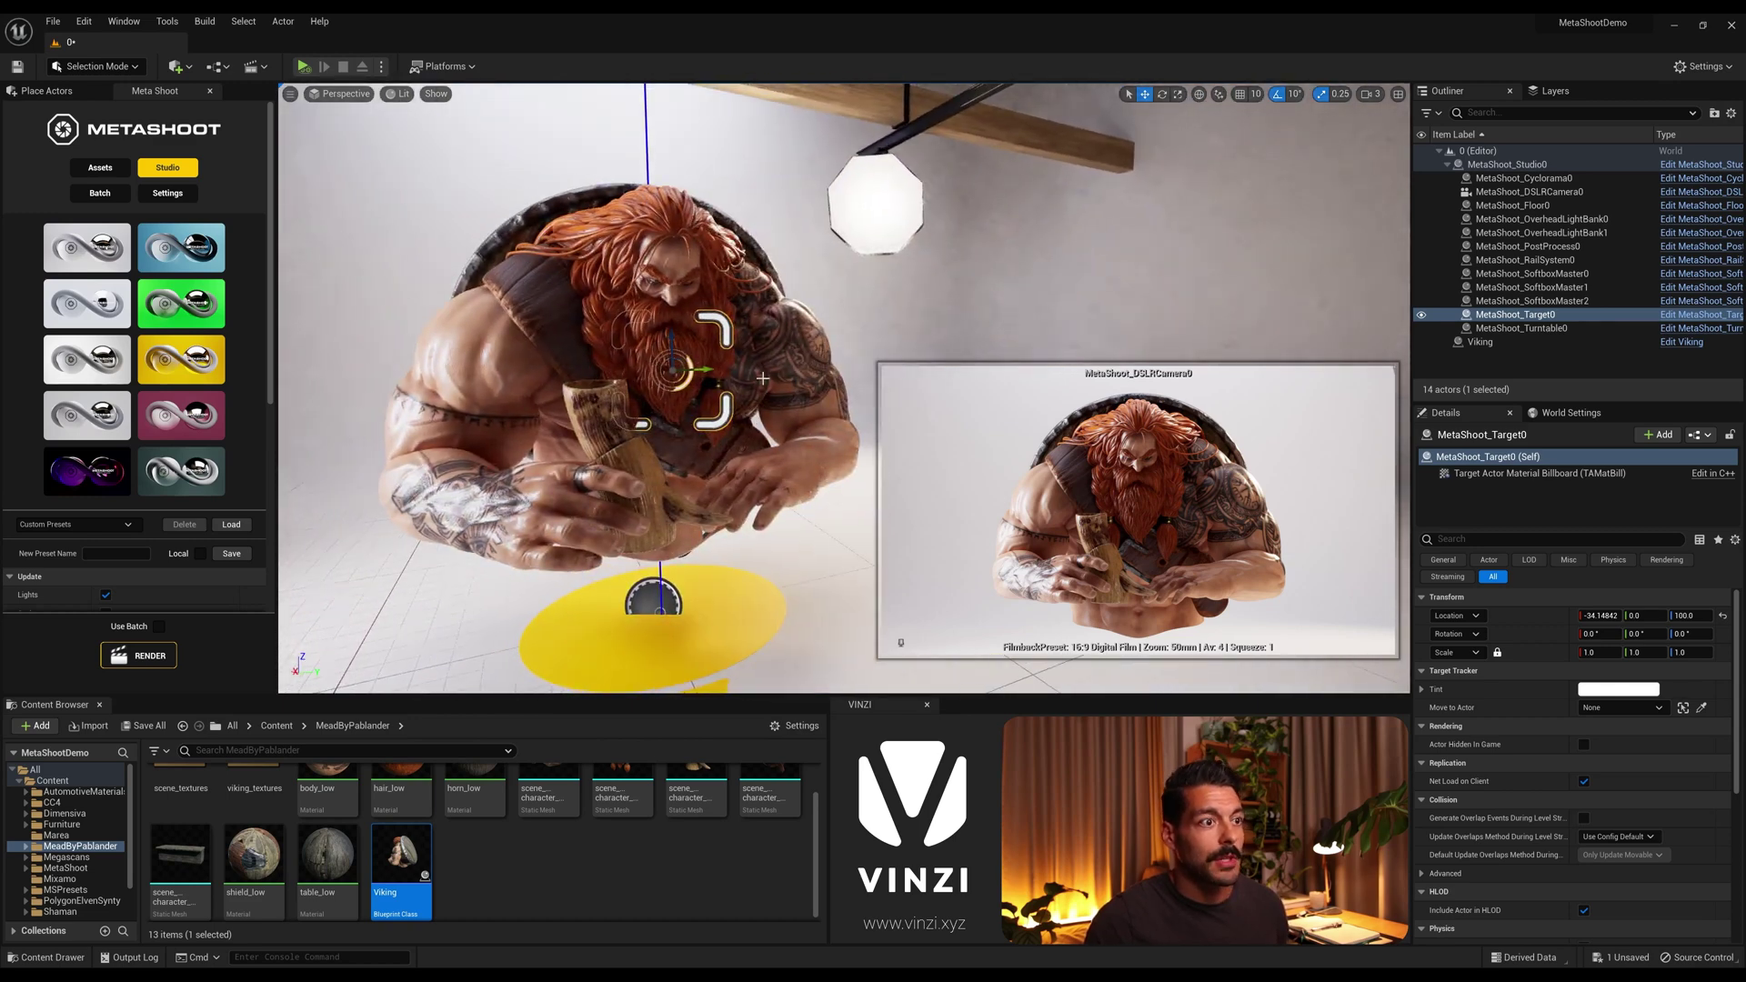
Switch the studio to the yellow backdrop preset.
{"action": "key", "text": "s"}
{"action": "mouse_move", "coordinate": [763, 378]}
{"action": "right_mouse_down"}
{"action": "mouse_move", "coordinate": [710, 358]}
{"action": "mouse_move", "coordinate": [749, 367]}
{"action": "mouse_move", "coordinate": [715, 379]}
{"action": "mouse_move", "coordinate": [734, 379]}
{"action": "right_mouse_up"}
{"action": "key", "text": "w"}
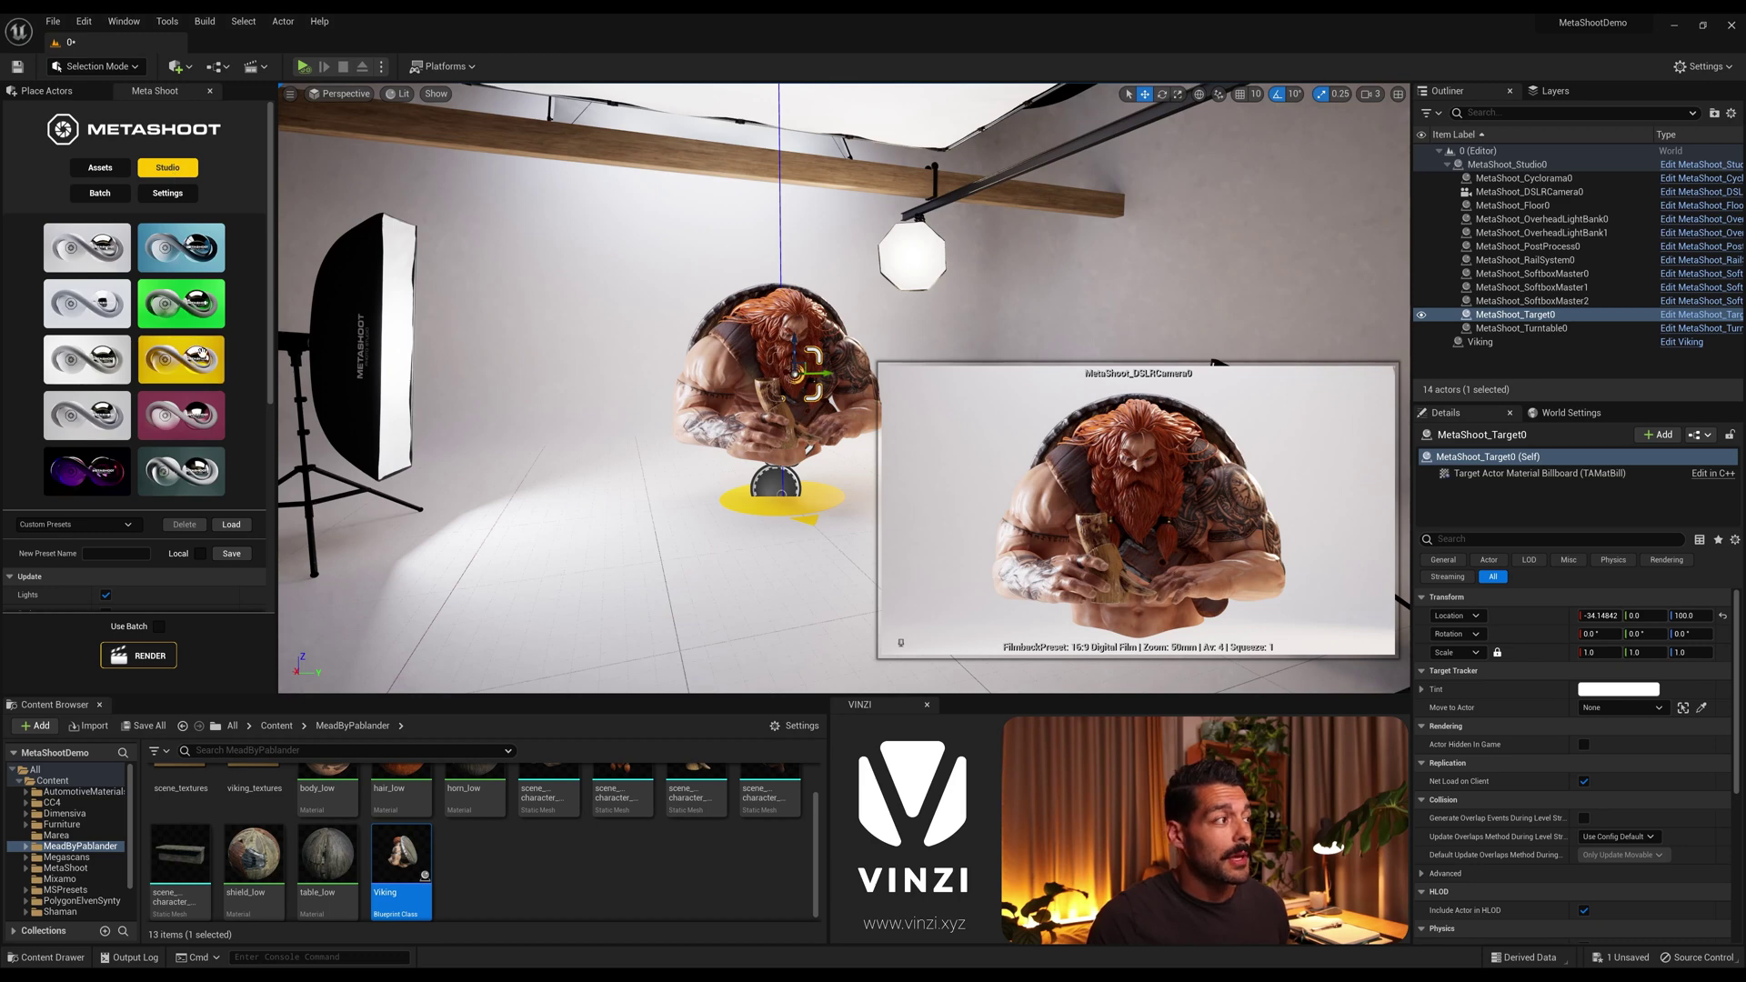
{"action": "left_click", "coordinate": [181, 247]}
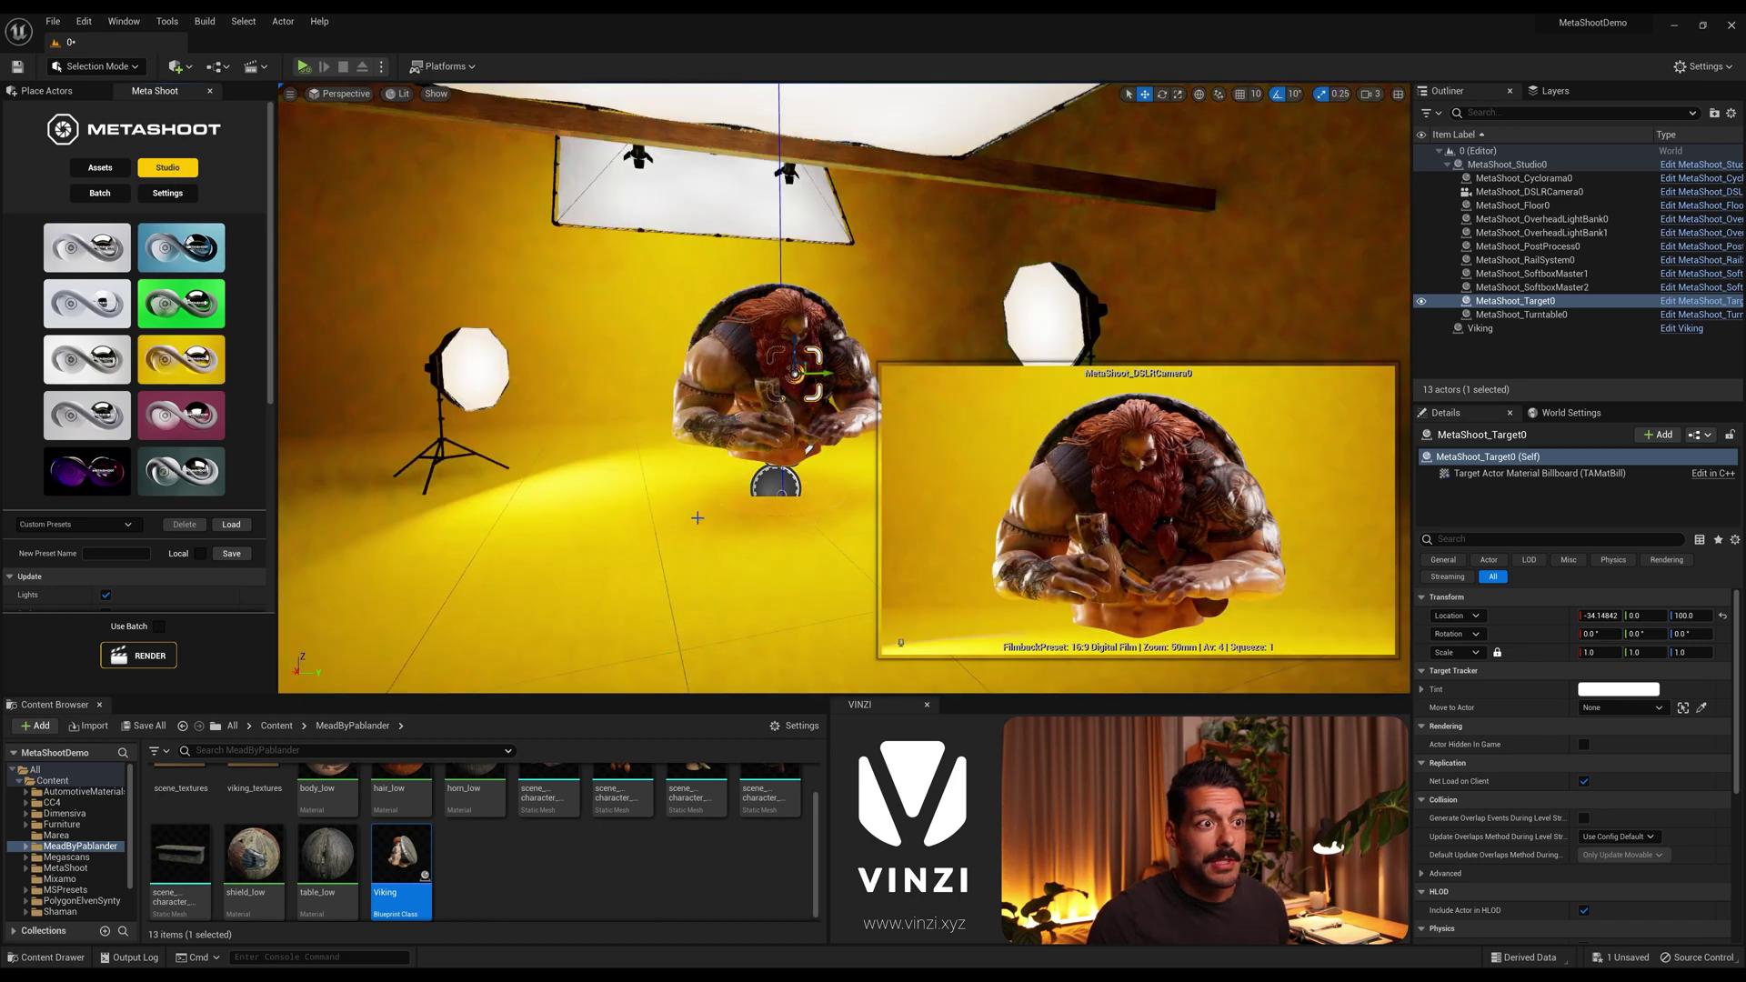
Try other studio presets, including the dark teal one, and switch back to the yellow backdrop preset.
{"action": "left_click", "coordinate": [106, 415]}
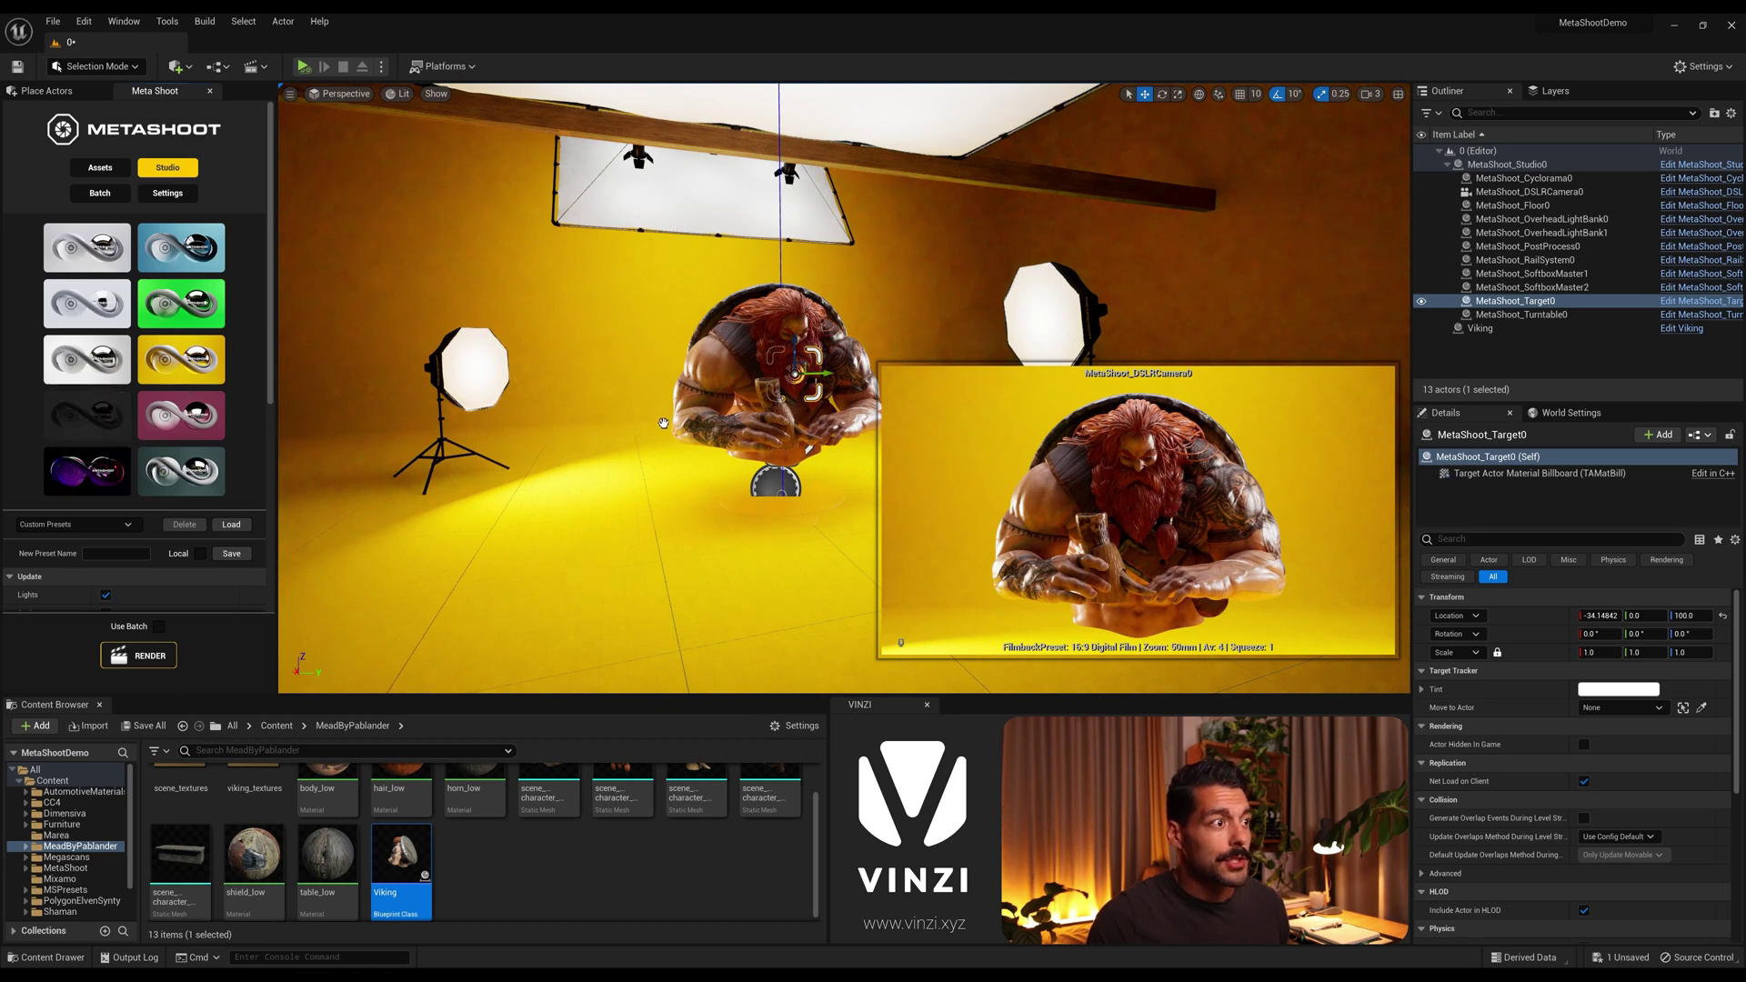
{"action": "left_click", "coordinate": [175, 480]}
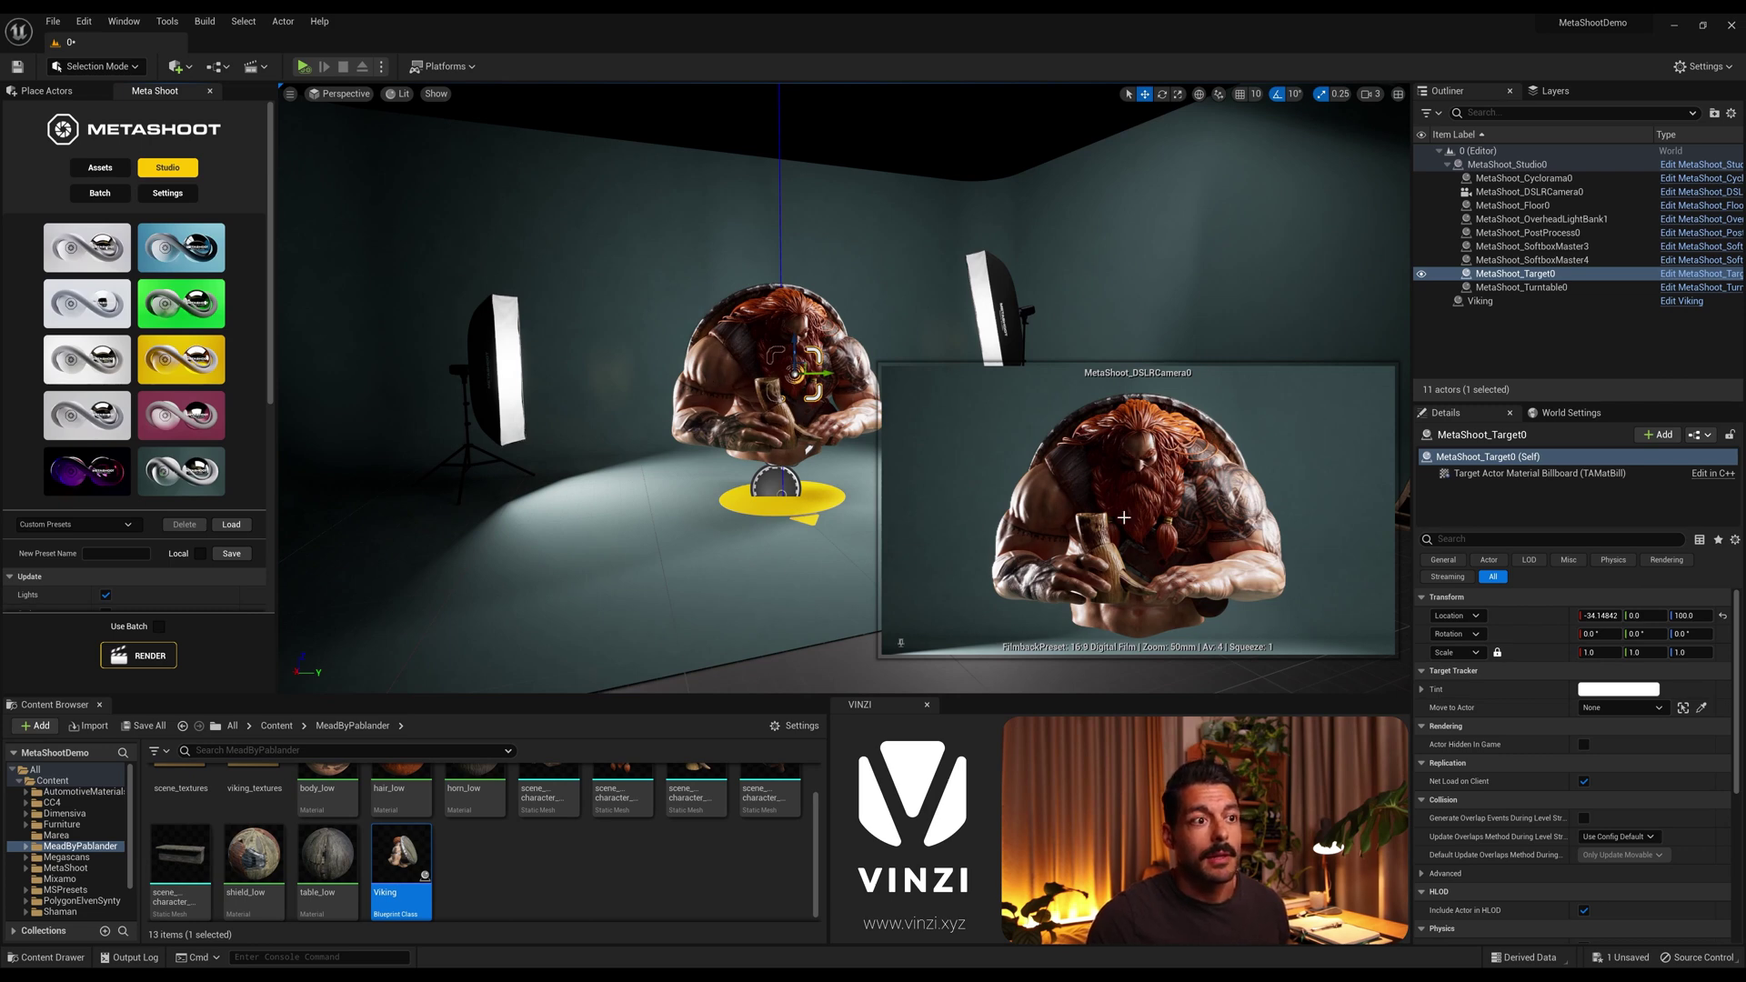
{"action": "left_click", "coordinate": [178, 368]}
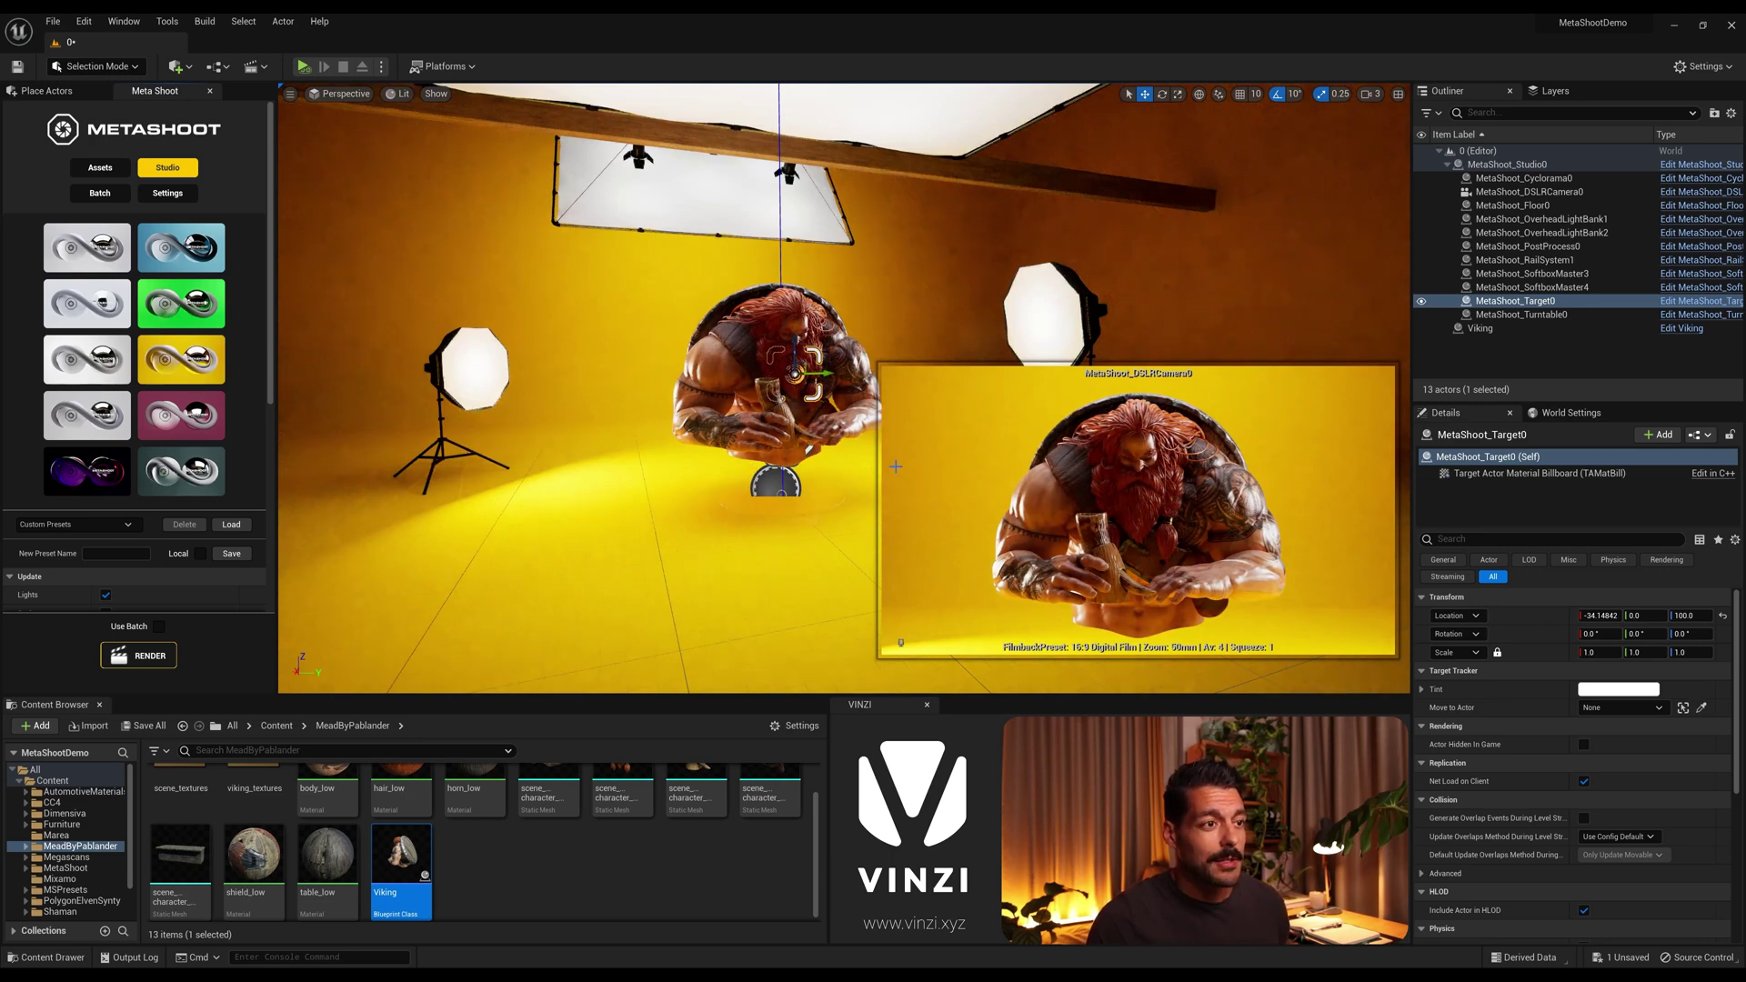
Inspect the two octagonal softboxes on either side of the Viking.
{"action": "mouse_move", "coordinate": [840, 376]}
{"action": "right_mouse_down"}
{"action": "mouse_move", "coordinate": [764, 359]}
{"action": "mouse_move", "coordinate": [840, 377]}
{"action": "right_mouse_up"}
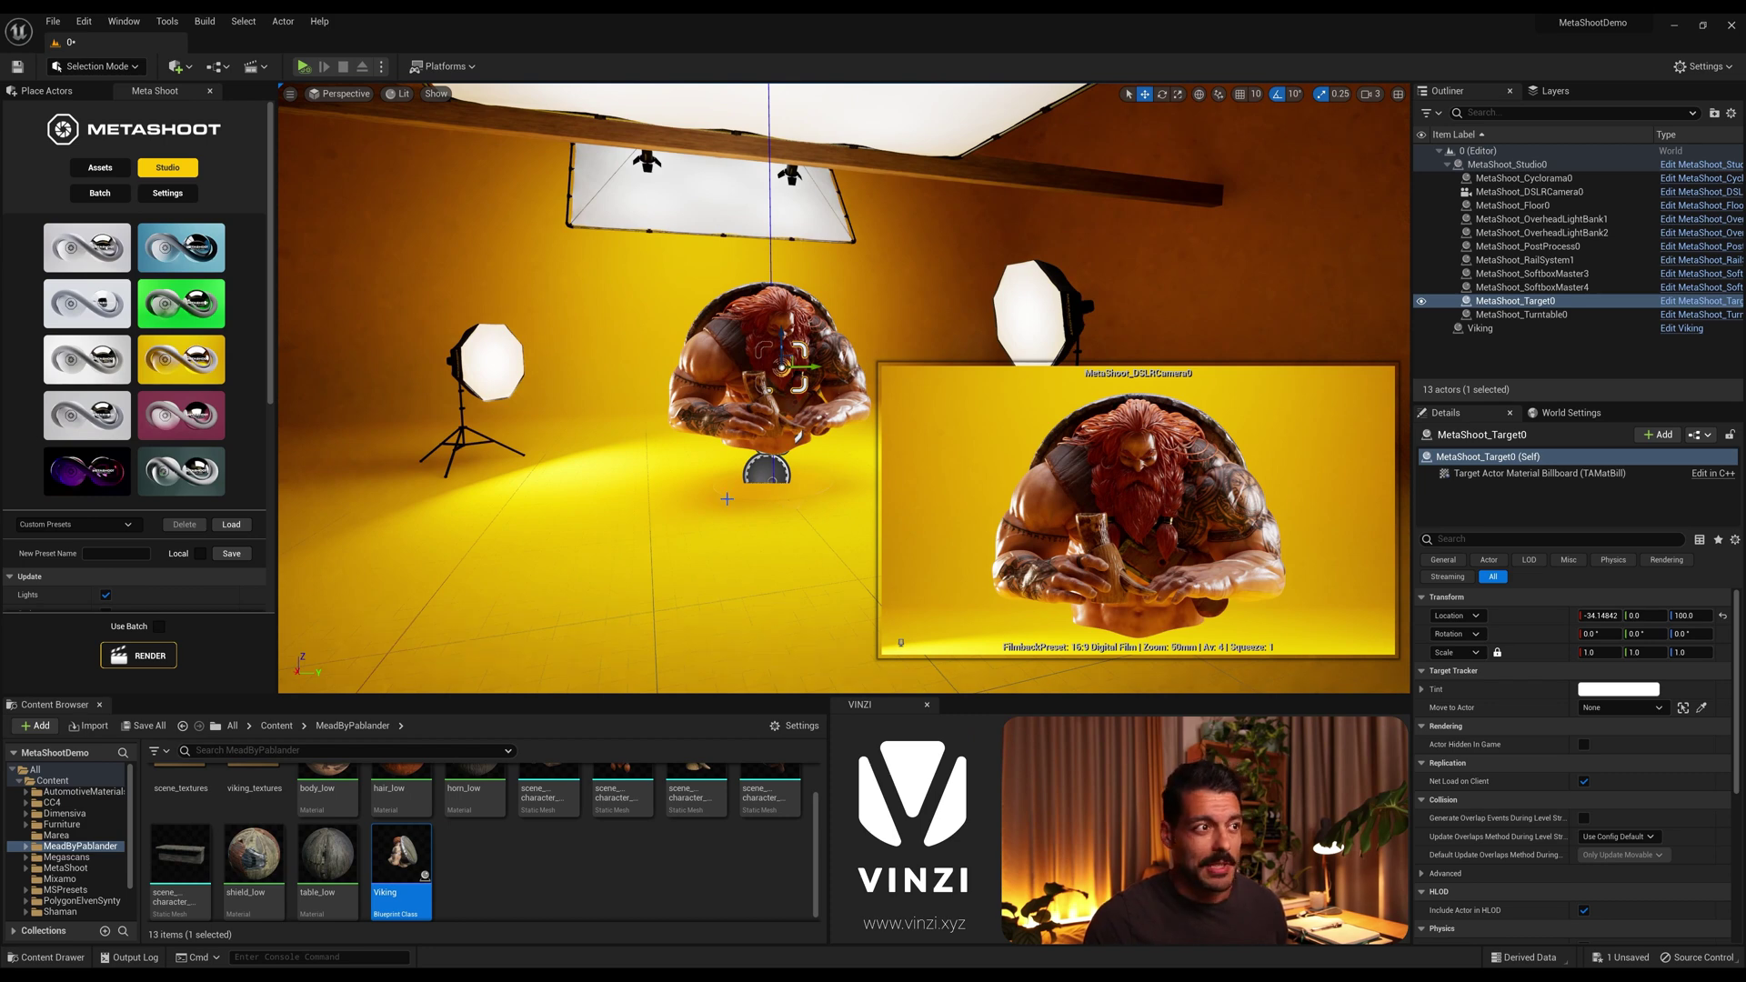
{"action": "right_click_drag", "start_coordinate": [588, 471], "coordinate": [600, 434]}
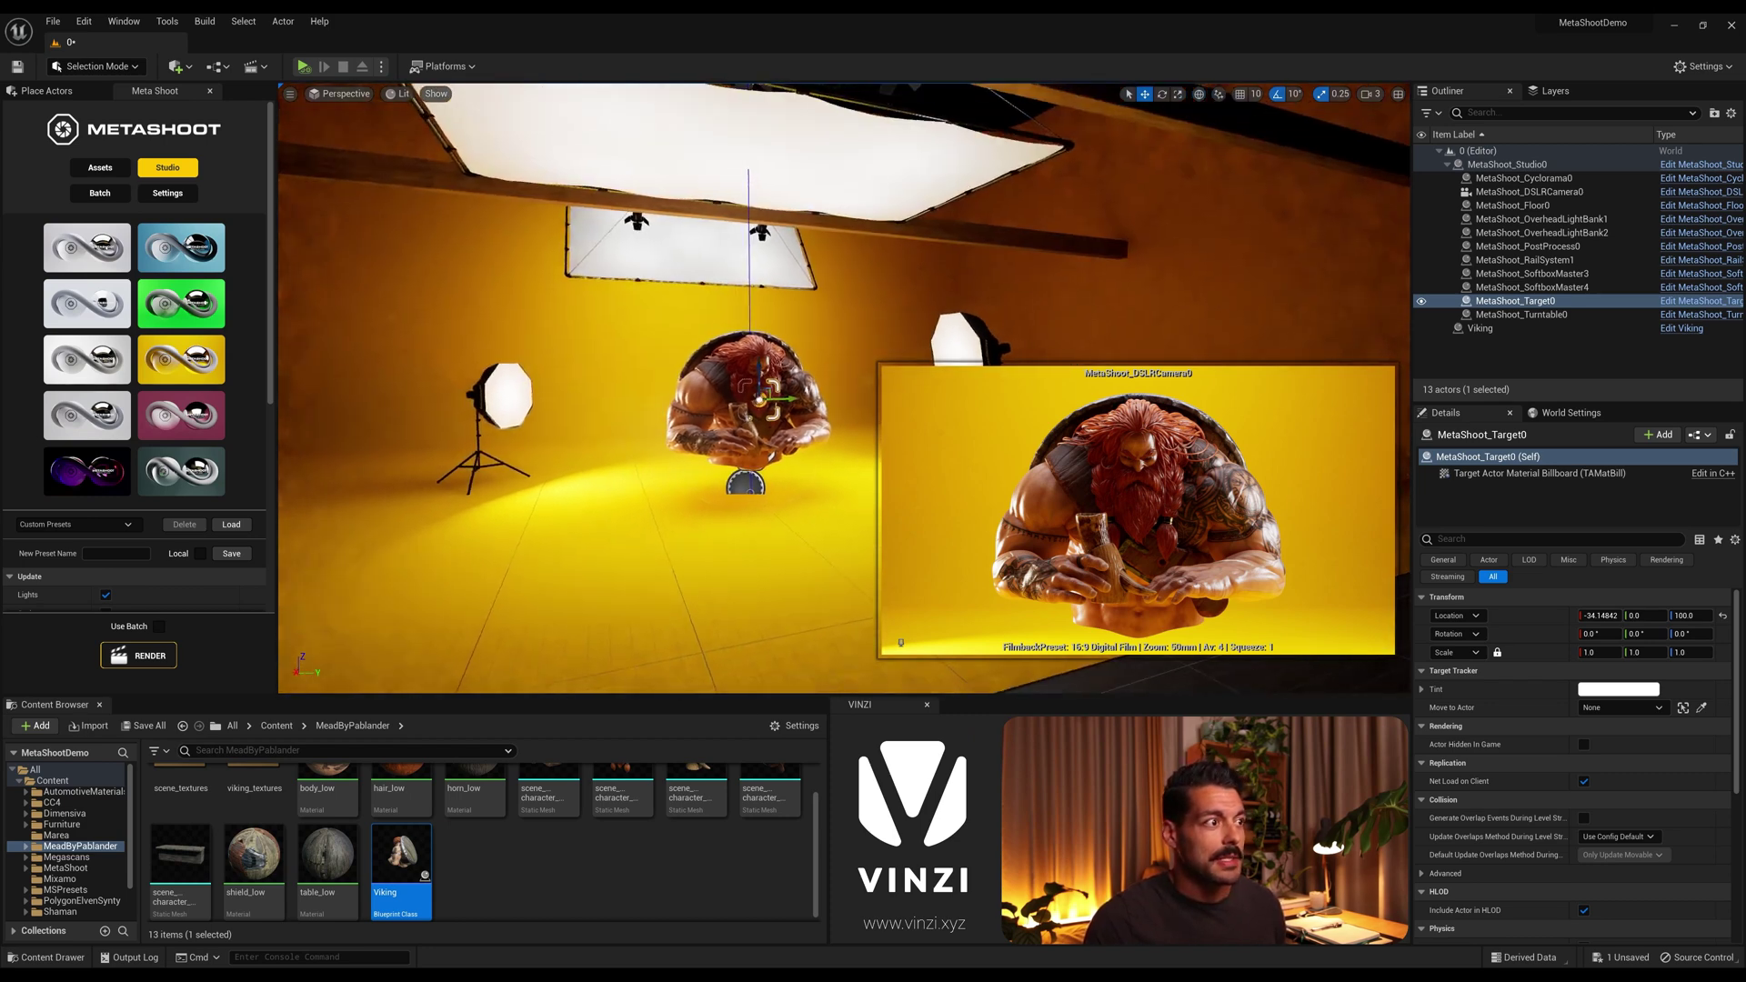
{"action": "left_click", "coordinate": [507, 397]}
{"action": "left_click", "coordinate": [946, 338]}
{"action": "right_click_drag", "start_coordinate": [947, 339], "coordinate": [804, 254]}
Hide and reshow the rear overhead light bank to compare the backdrop lighting, and select the large light bank above the Viking.
{"action": "left_click", "coordinate": [754, 283]}
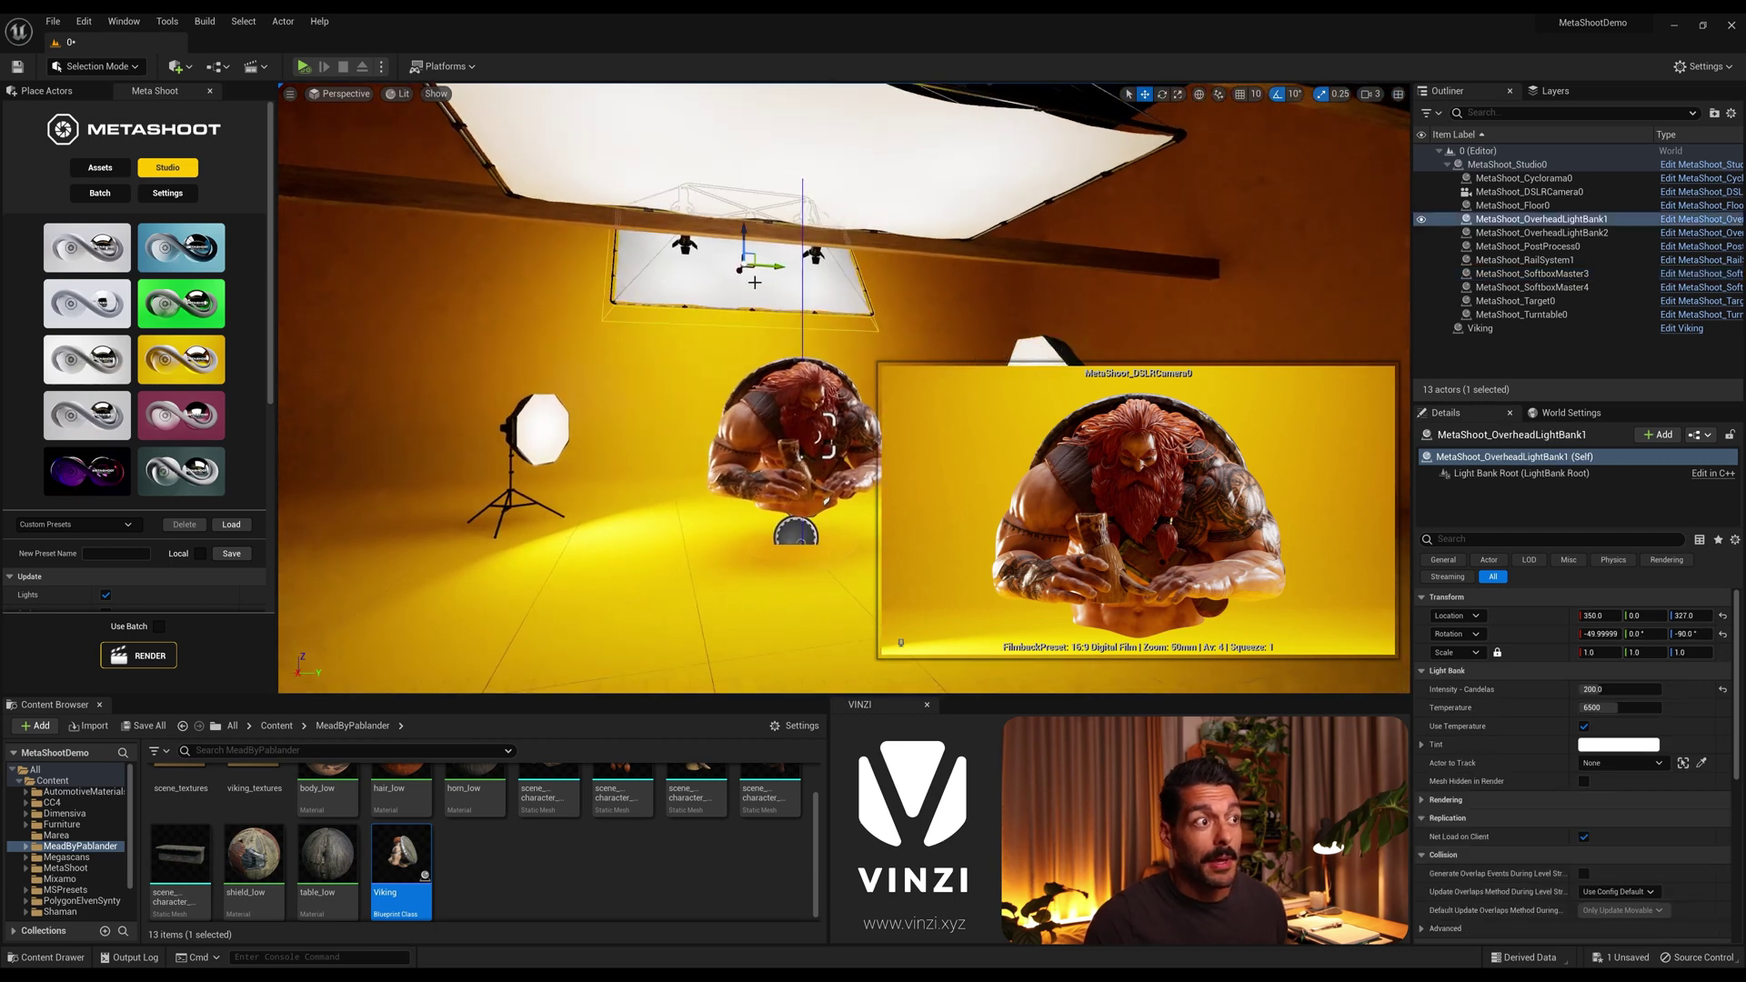
{"action": "left_click", "coordinate": [1421, 220]}
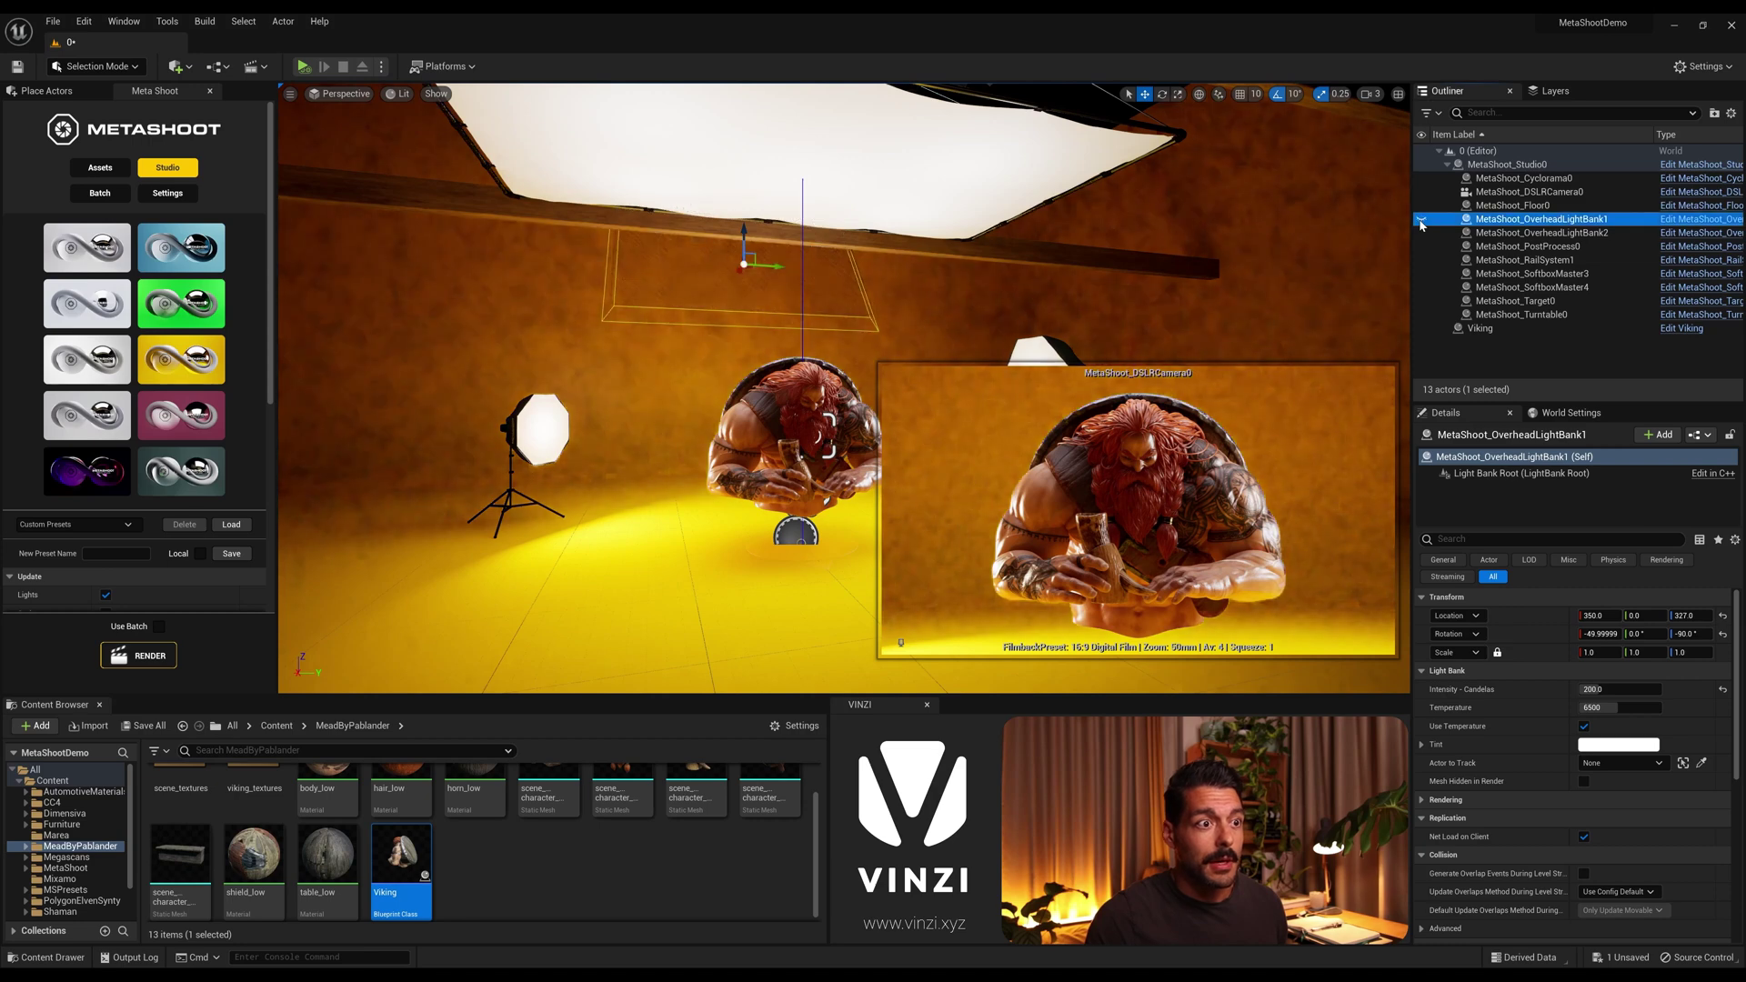
{"action": "left_click", "coordinate": [1420, 221]}
{"action": "left_click", "coordinate": [1420, 221]}
{"action": "left_click", "coordinate": [1421, 221]}
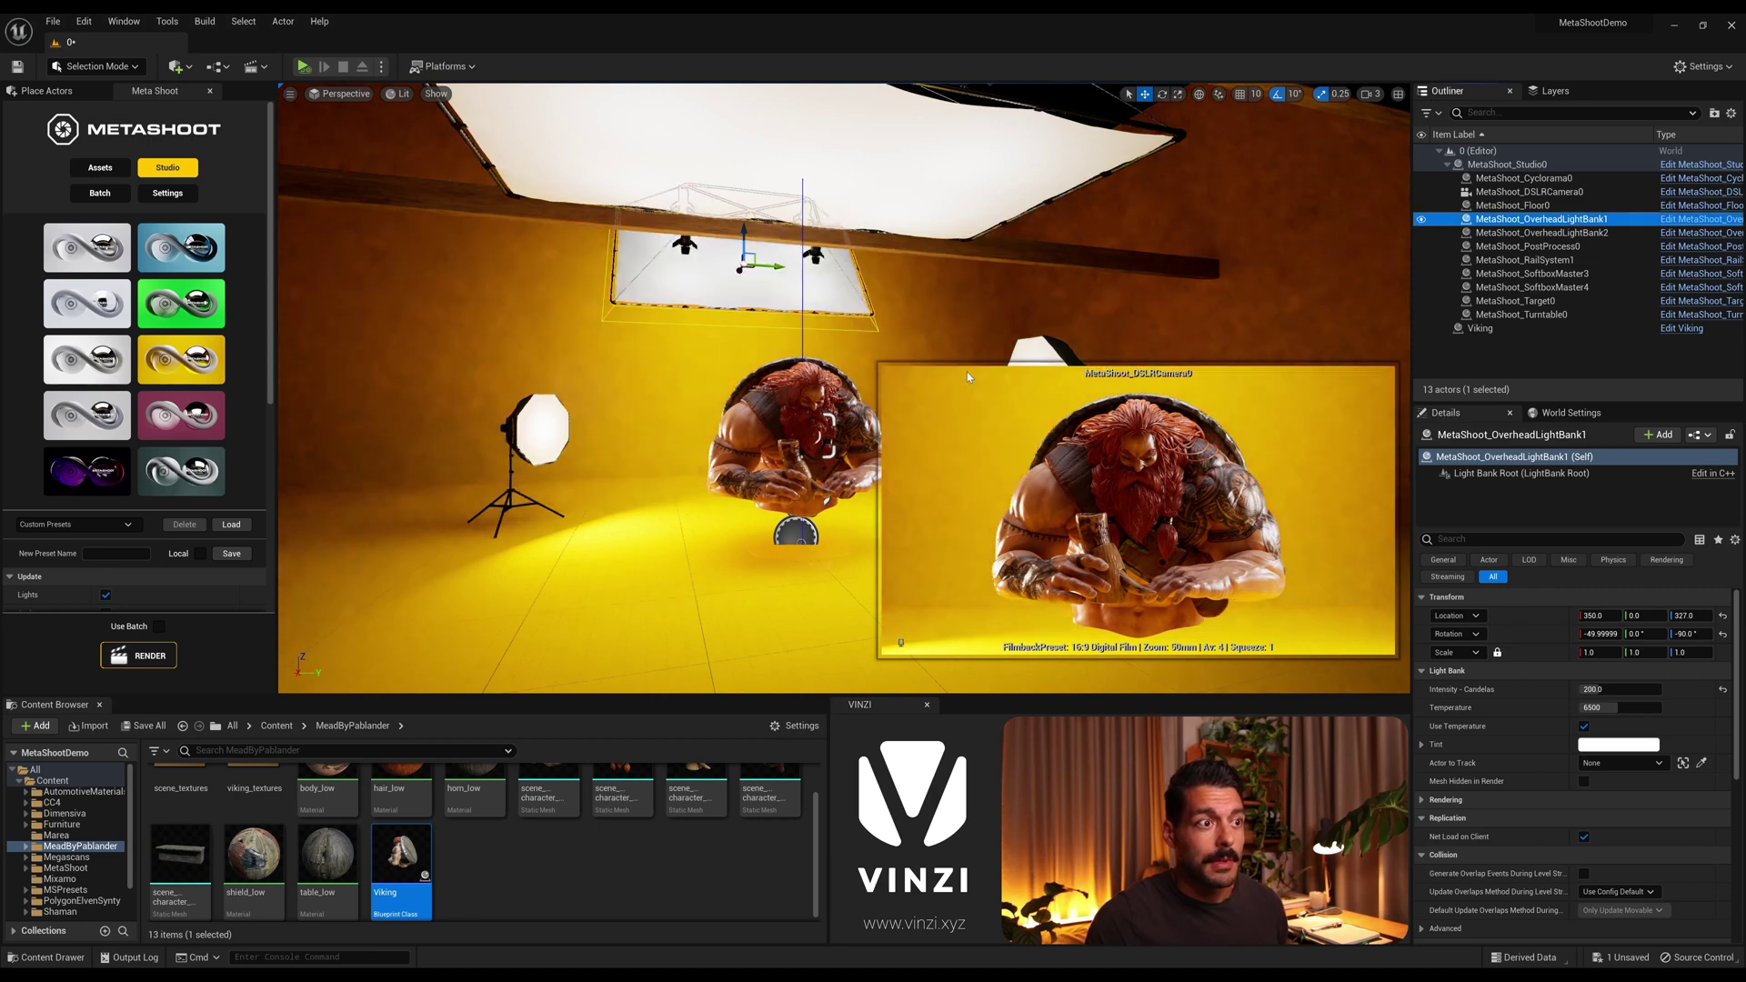
{"action": "right_click_drag", "start_coordinate": [721, 374], "coordinate": [730, 397]}
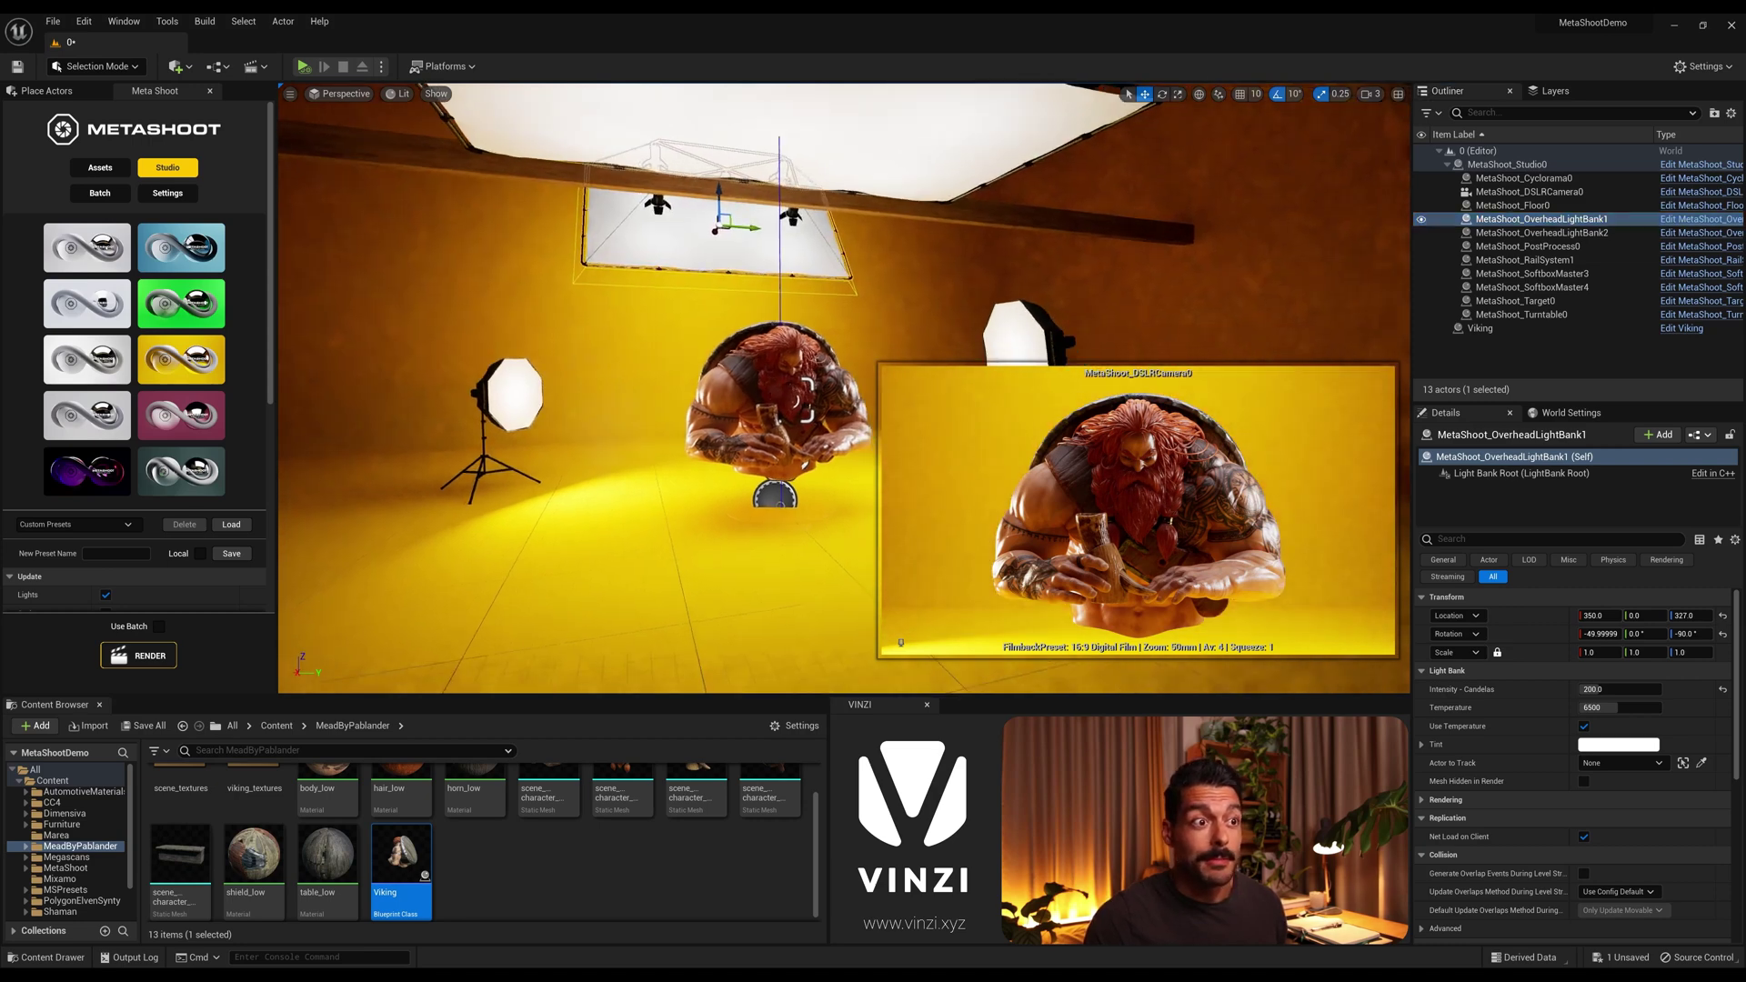
{"action": "left_click", "coordinate": [884, 157]}
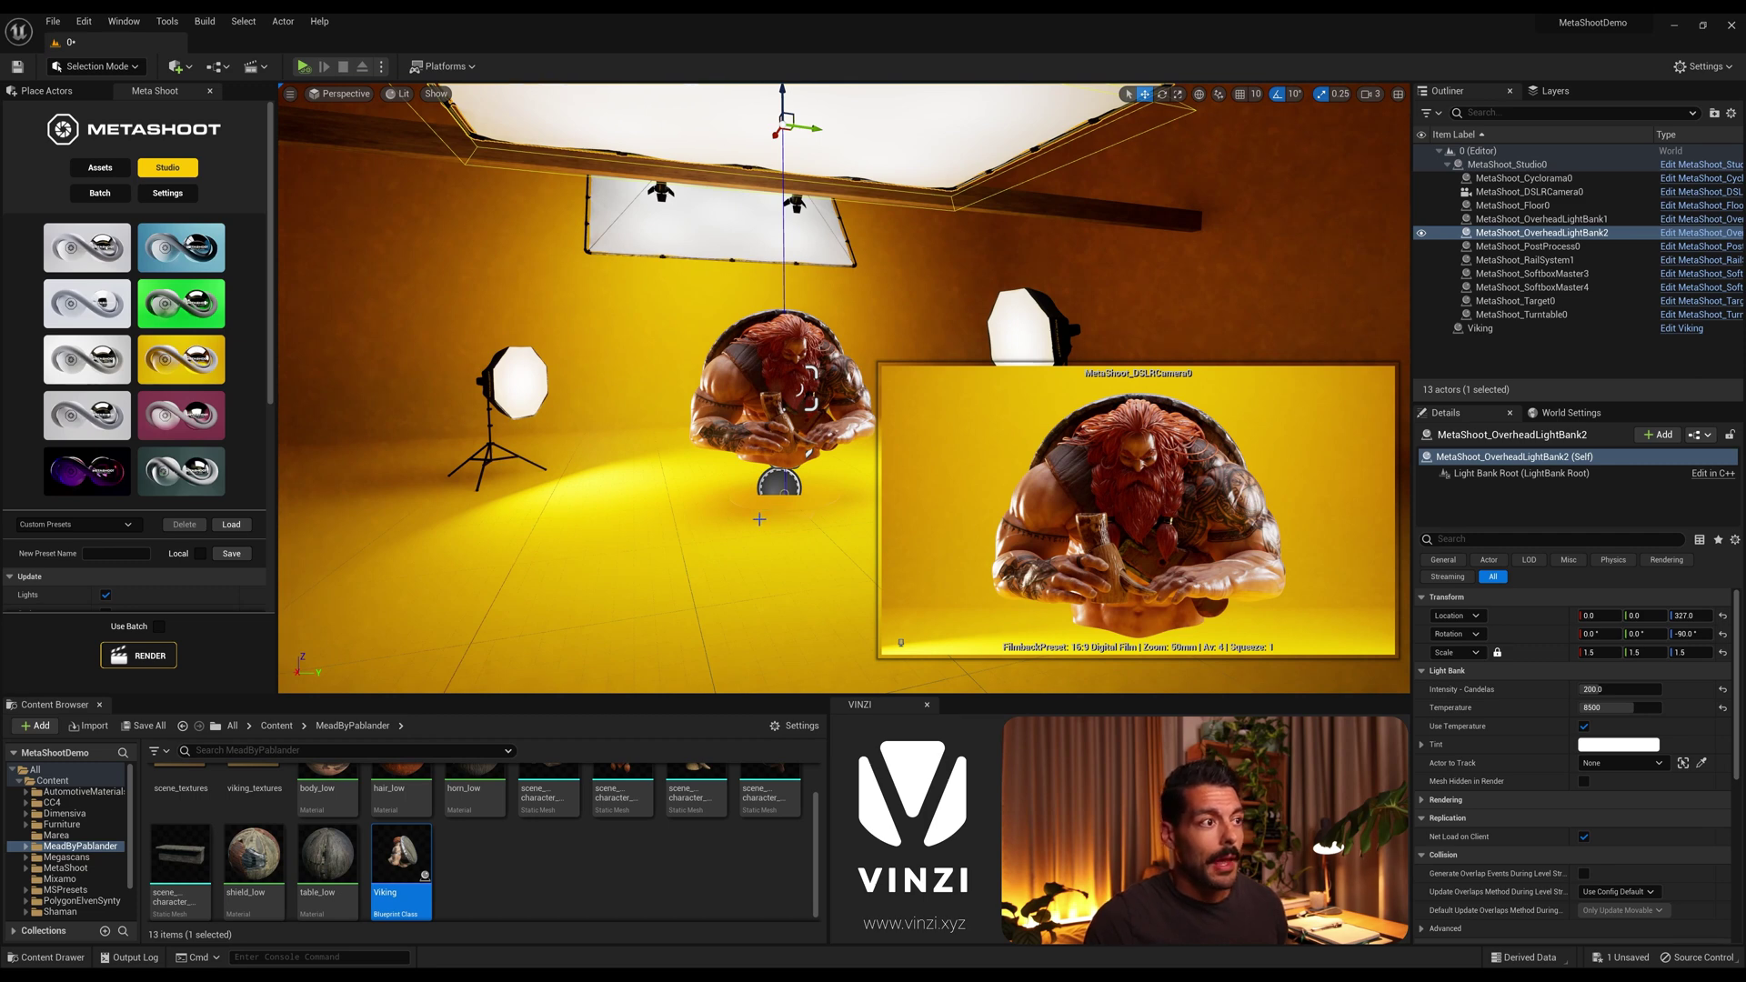
Change the cyclorama's center color to a neutral grey with saturation 0 and value about 0.49.
{"action": "left_click", "coordinate": [668, 511]}
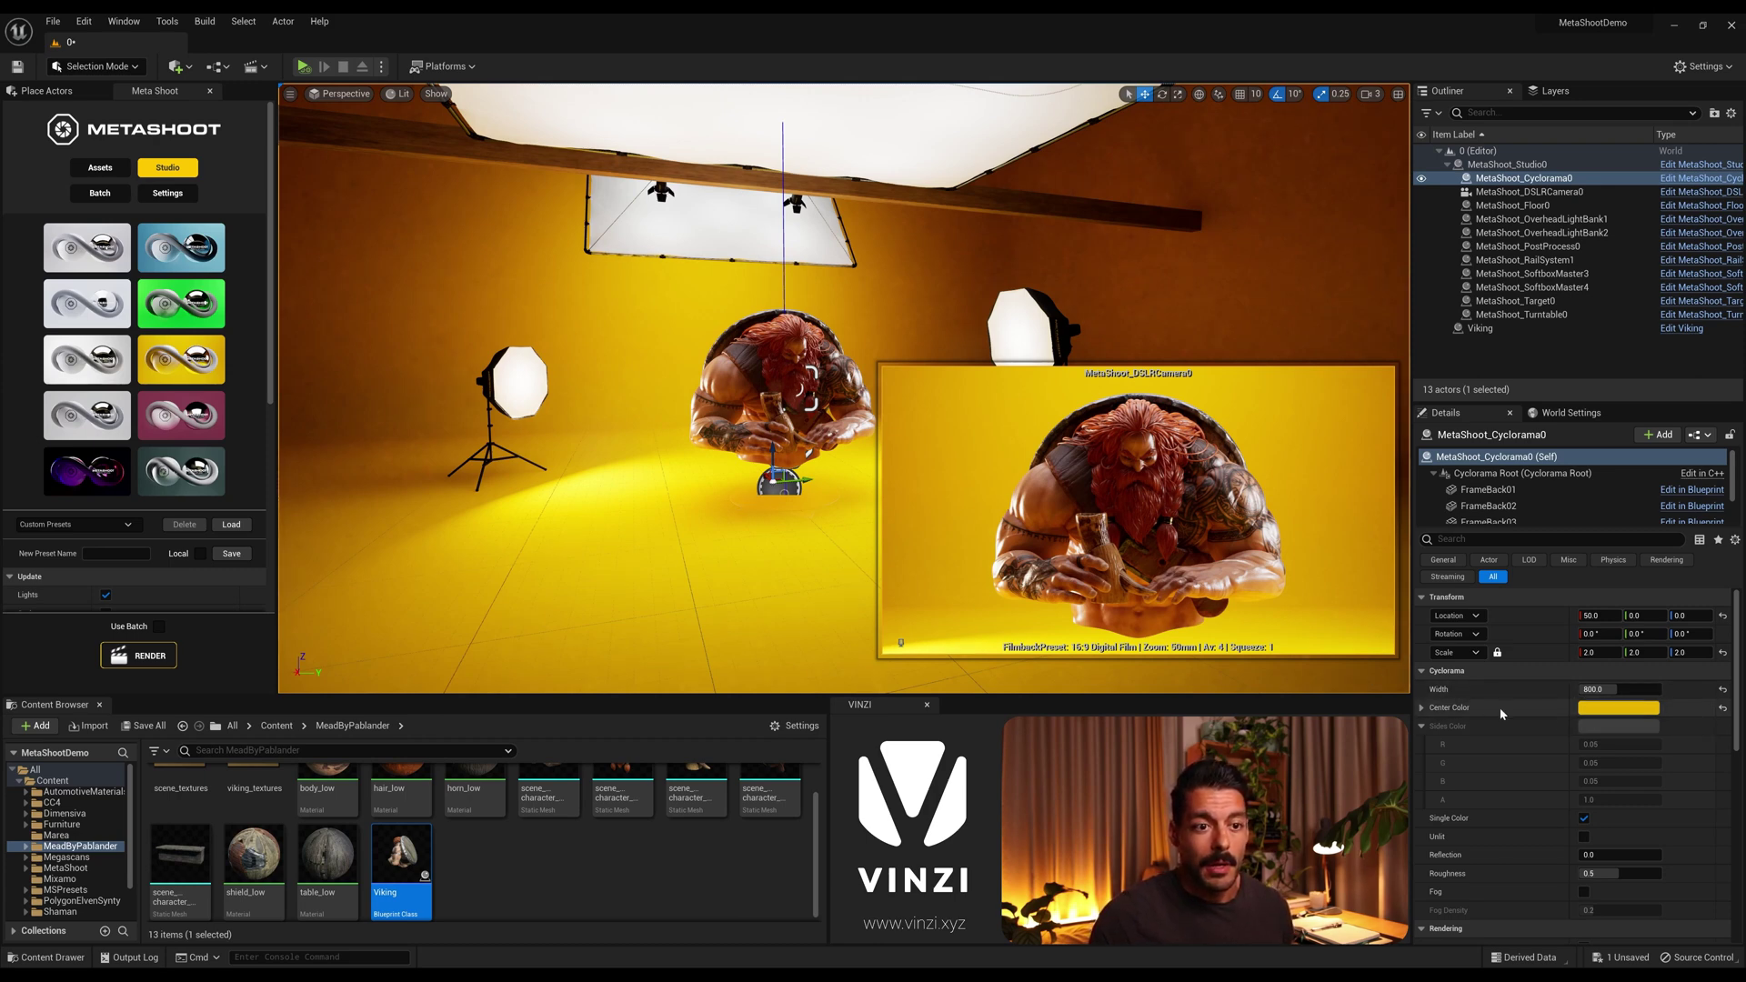
{"action": "left_click", "coordinate": [1627, 710]}
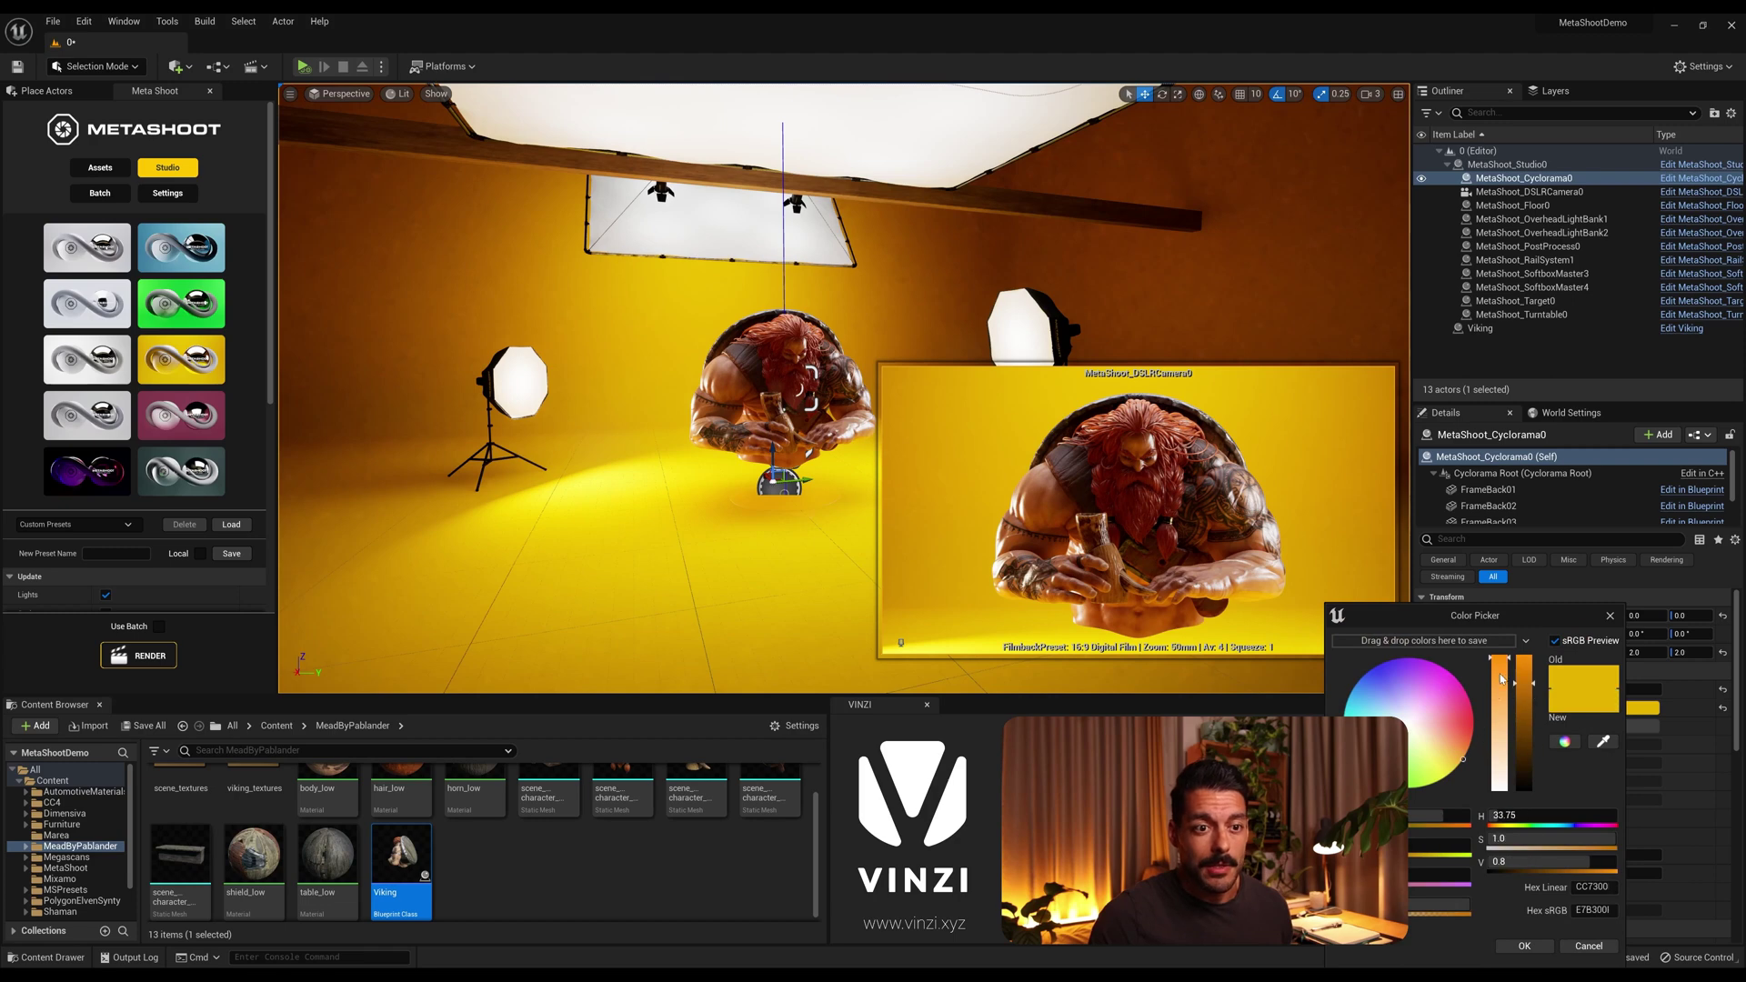
{"action": "left_click_drag", "start_coordinate": [1501, 677], "coordinate": [1501, 789]}
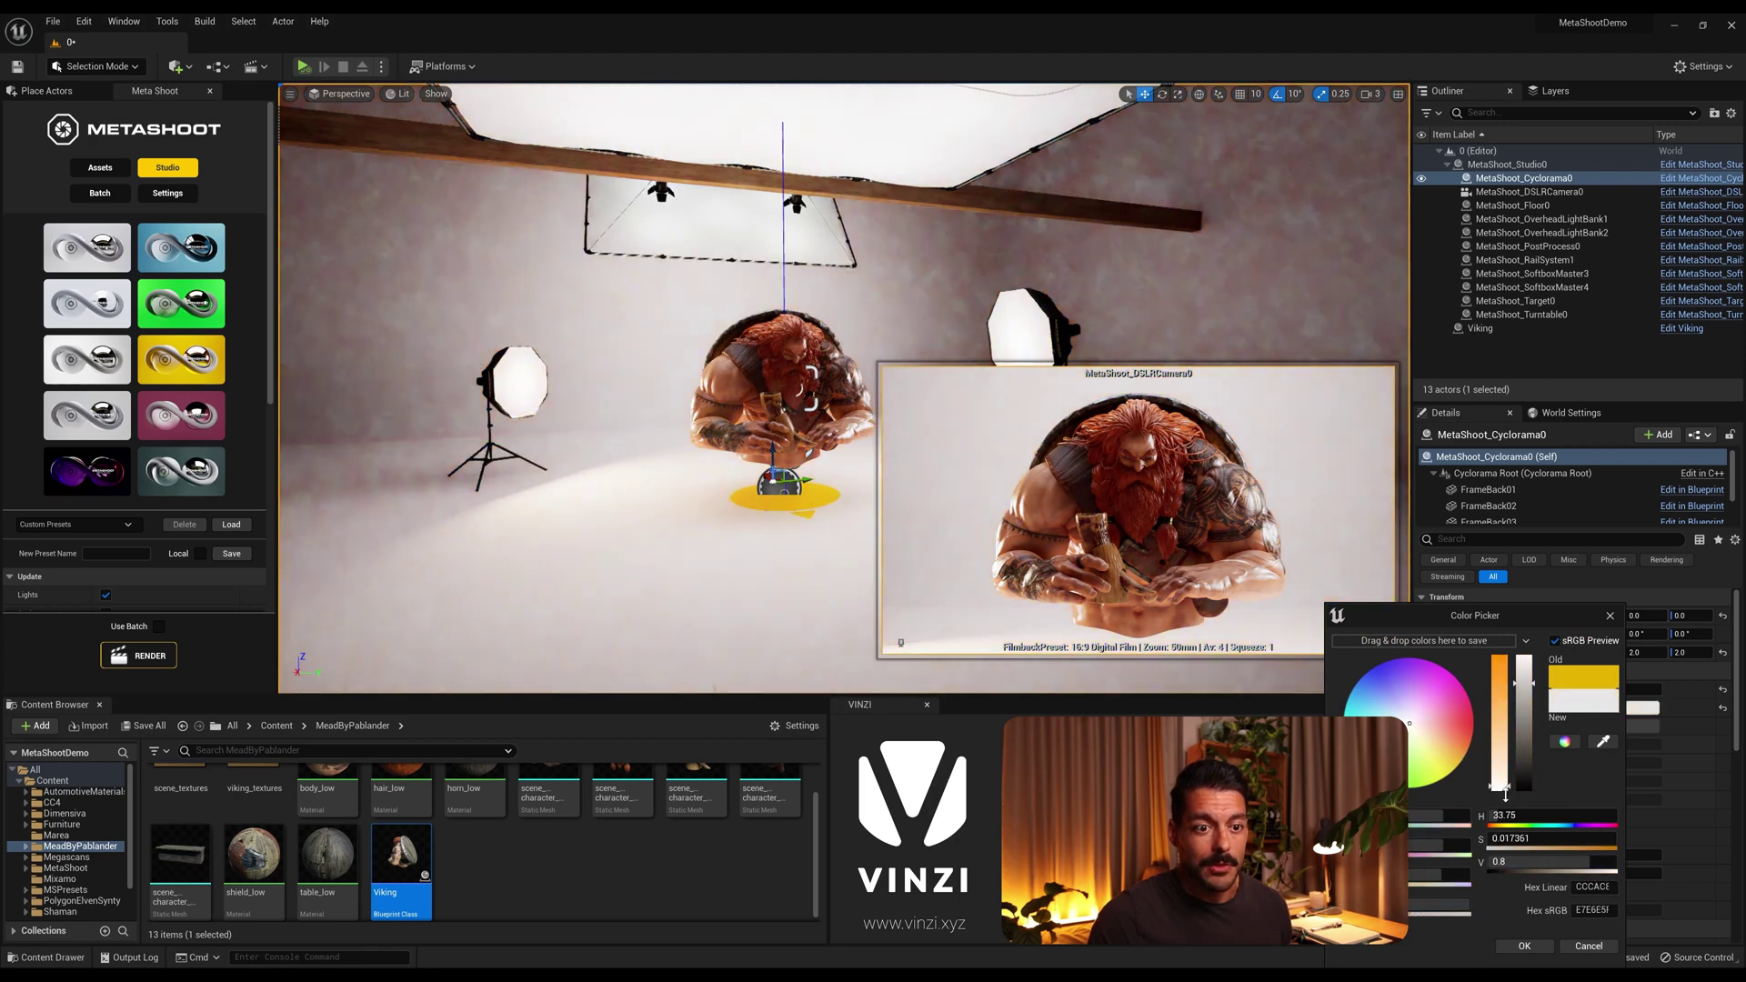
{"action": "left_click", "coordinate": [1526, 703]}
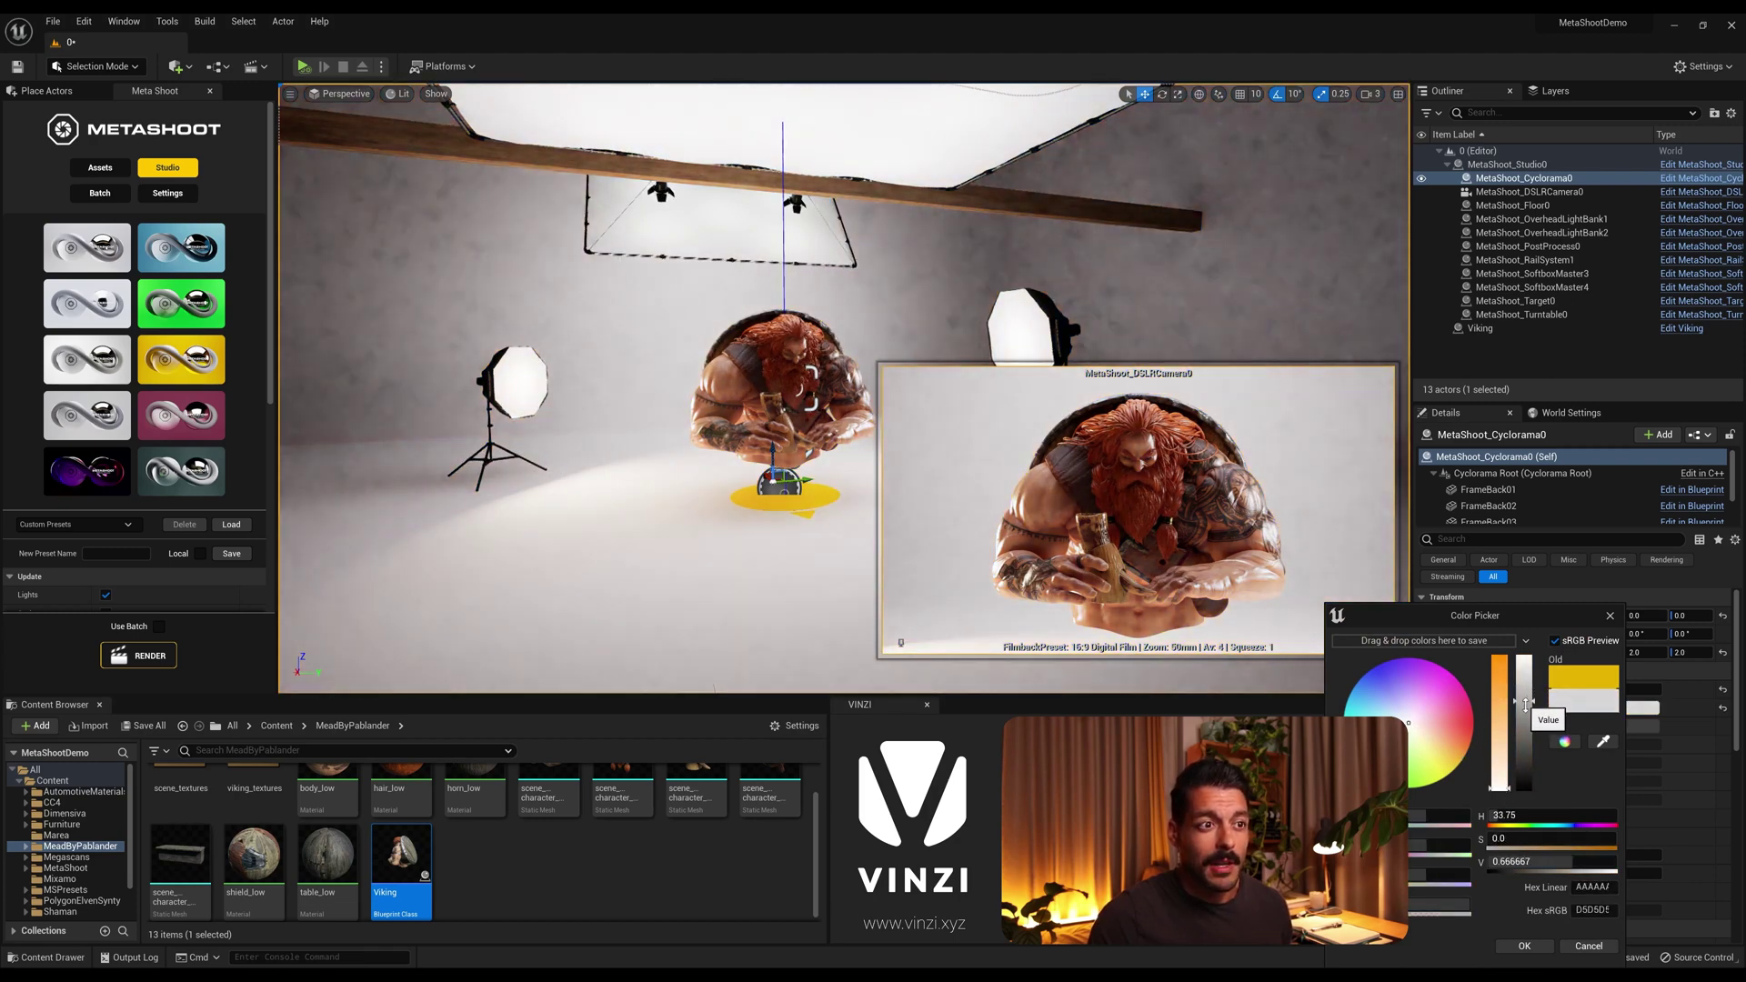
{"action": "left_click_drag", "start_coordinate": [1526, 704], "coordinate": [1531, 722]}
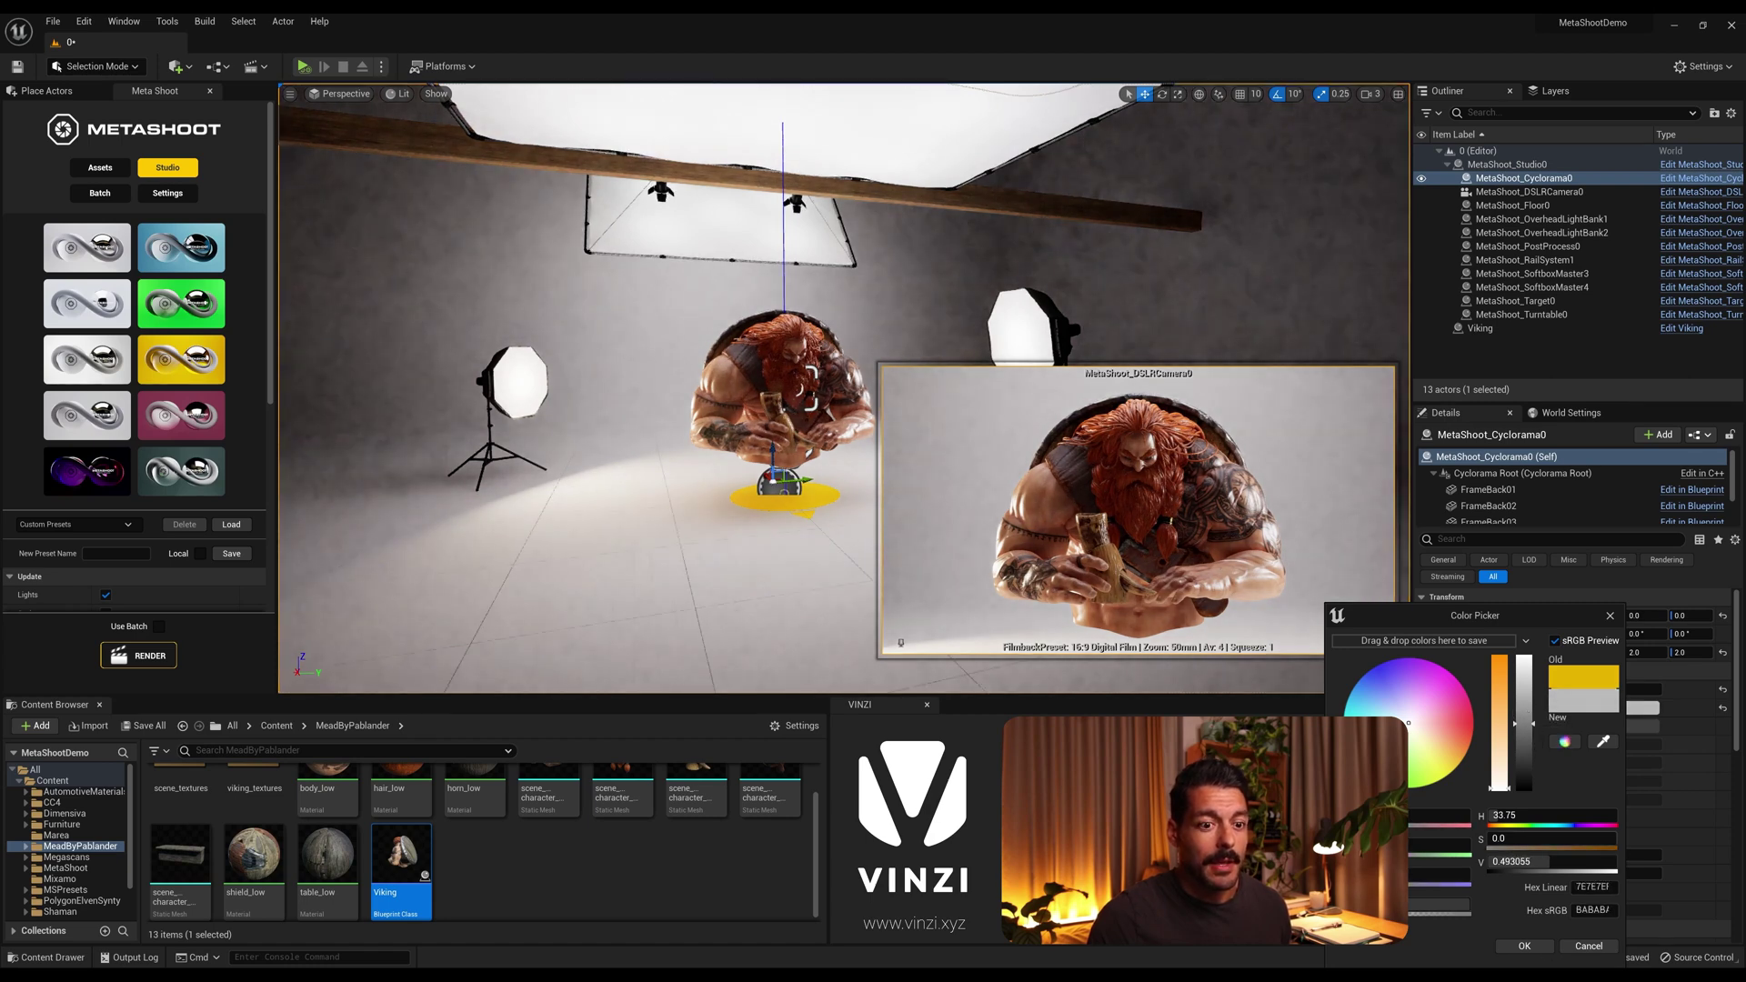
{"action": "left_click", "coordinate": [1524, 947]}
Move the DSLR camera farther back from the Viking, adjusting its X location to about -705.
{"action": "right_click_drag", "start_coordinate": [737, 470], "coordinate": [835, 402]}
{"action": "left_click", "coordinate": [816, 386]}
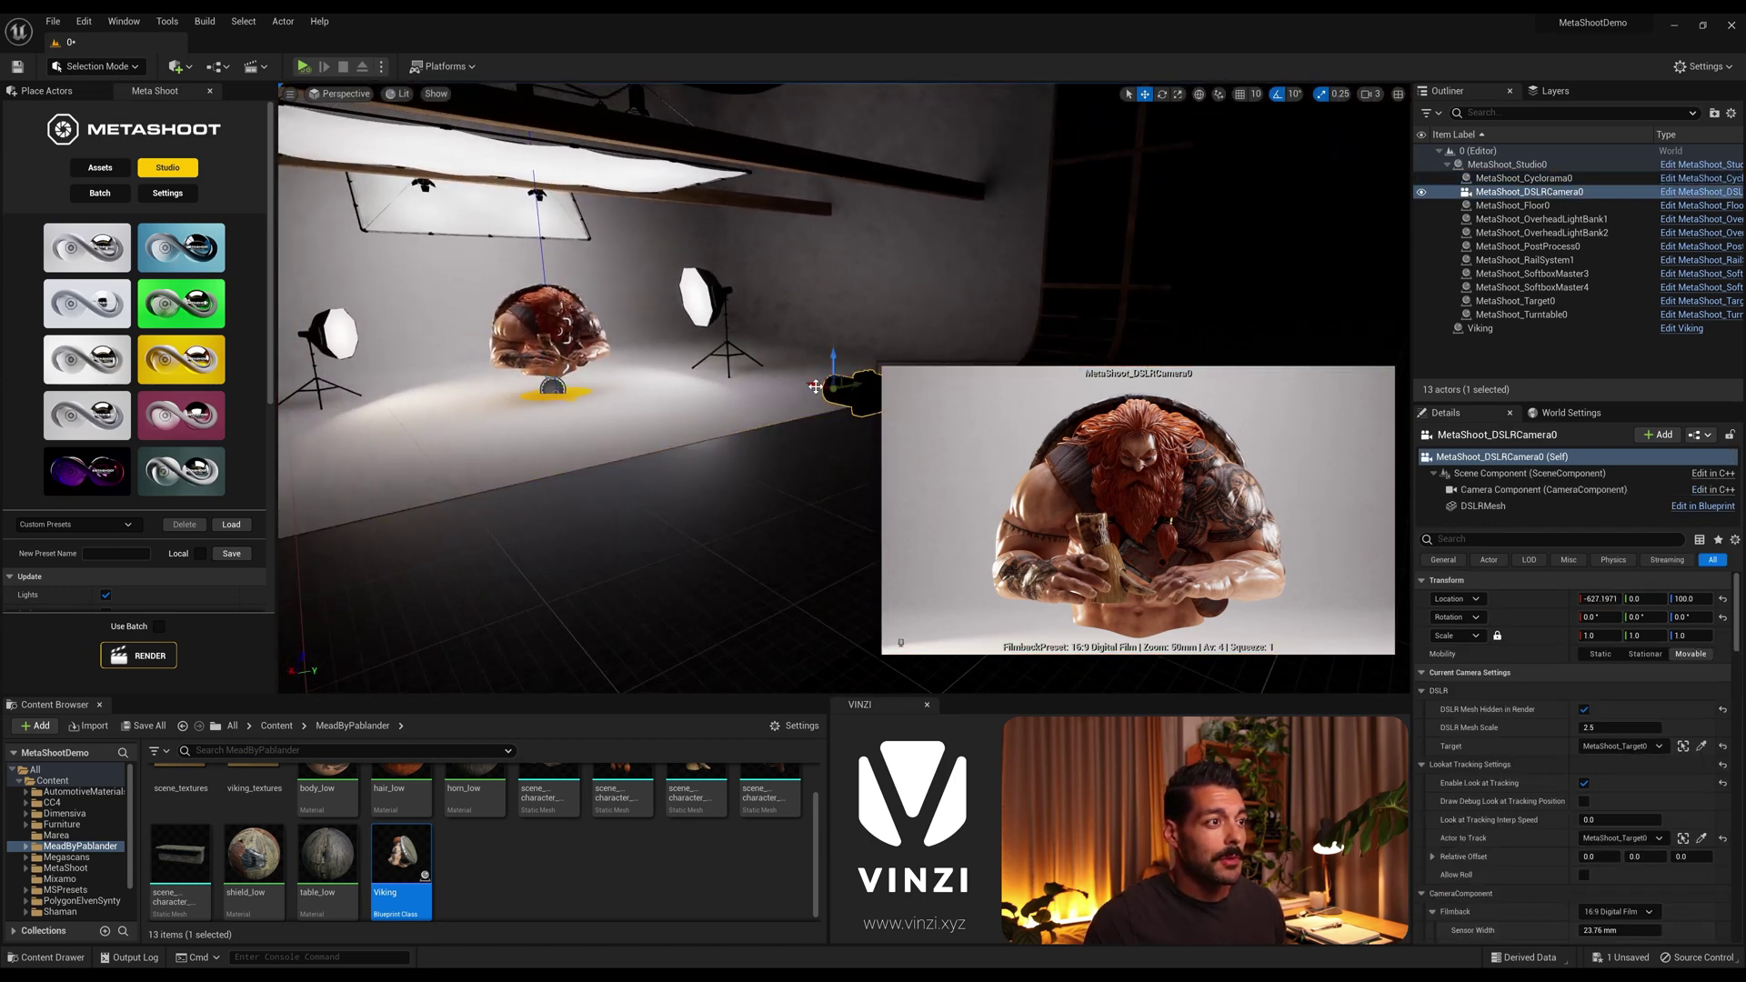
{"action": "left_click_drag", "start_coordinate": [813, 385], "coordinate": [919, 401]}
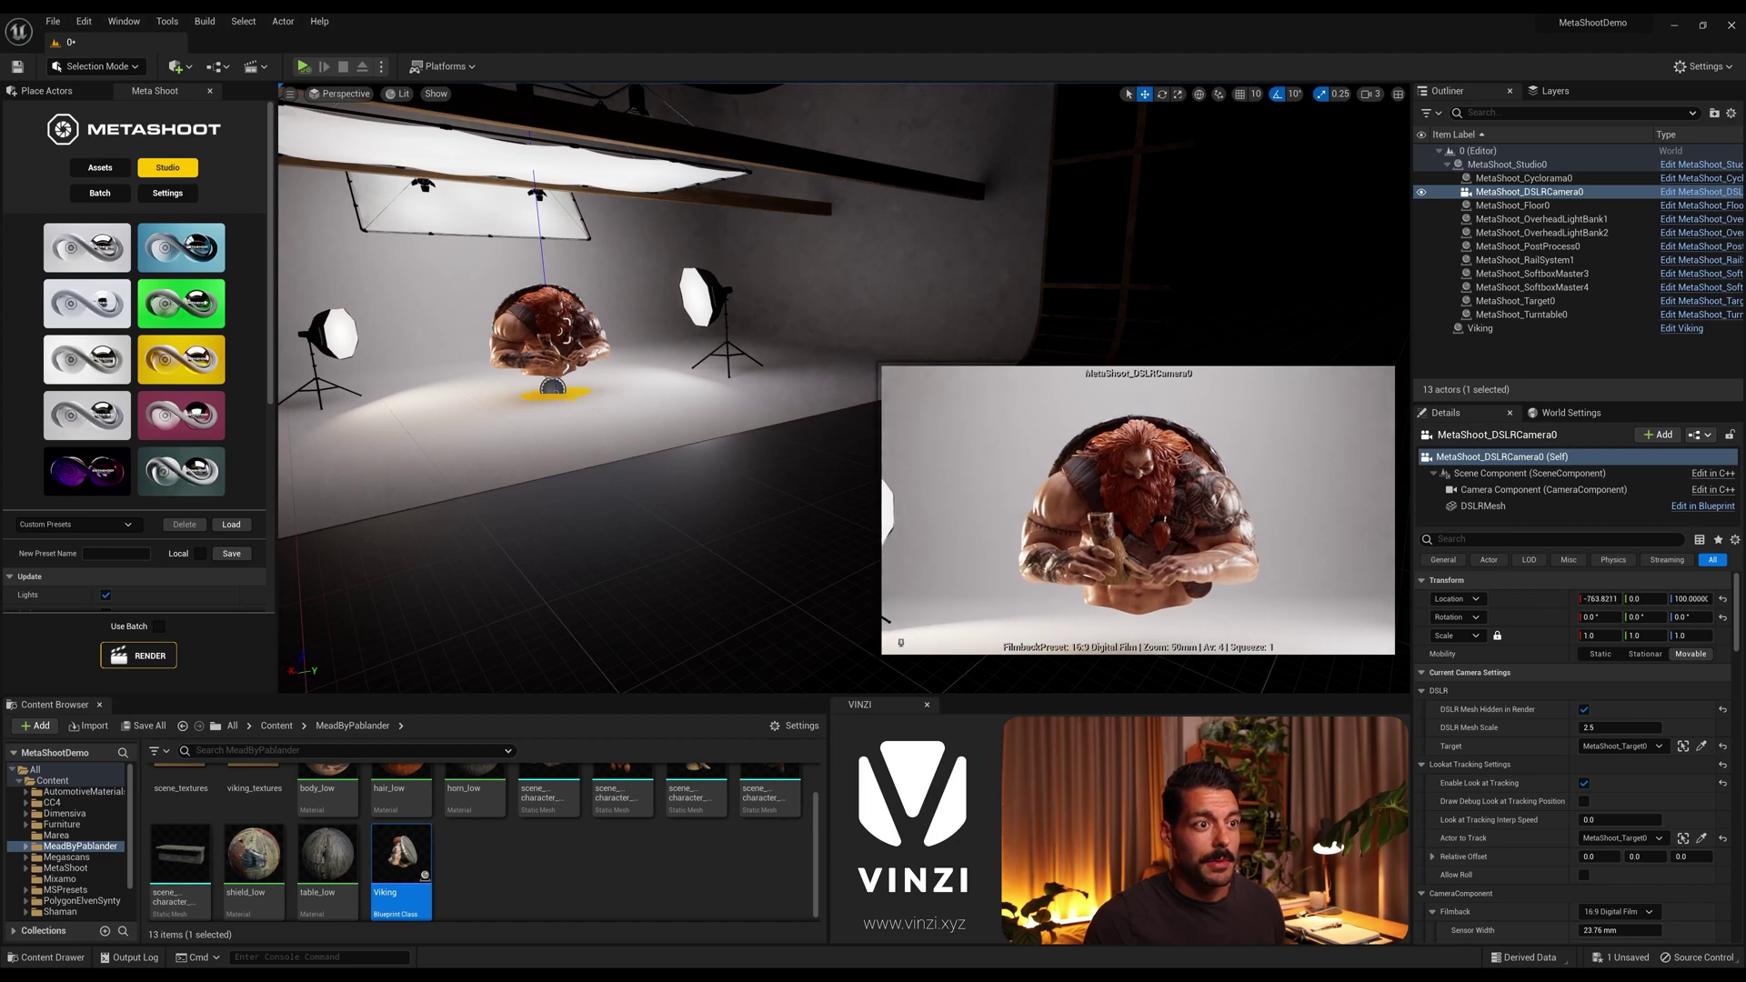
{"action": "key", "text": "f"}
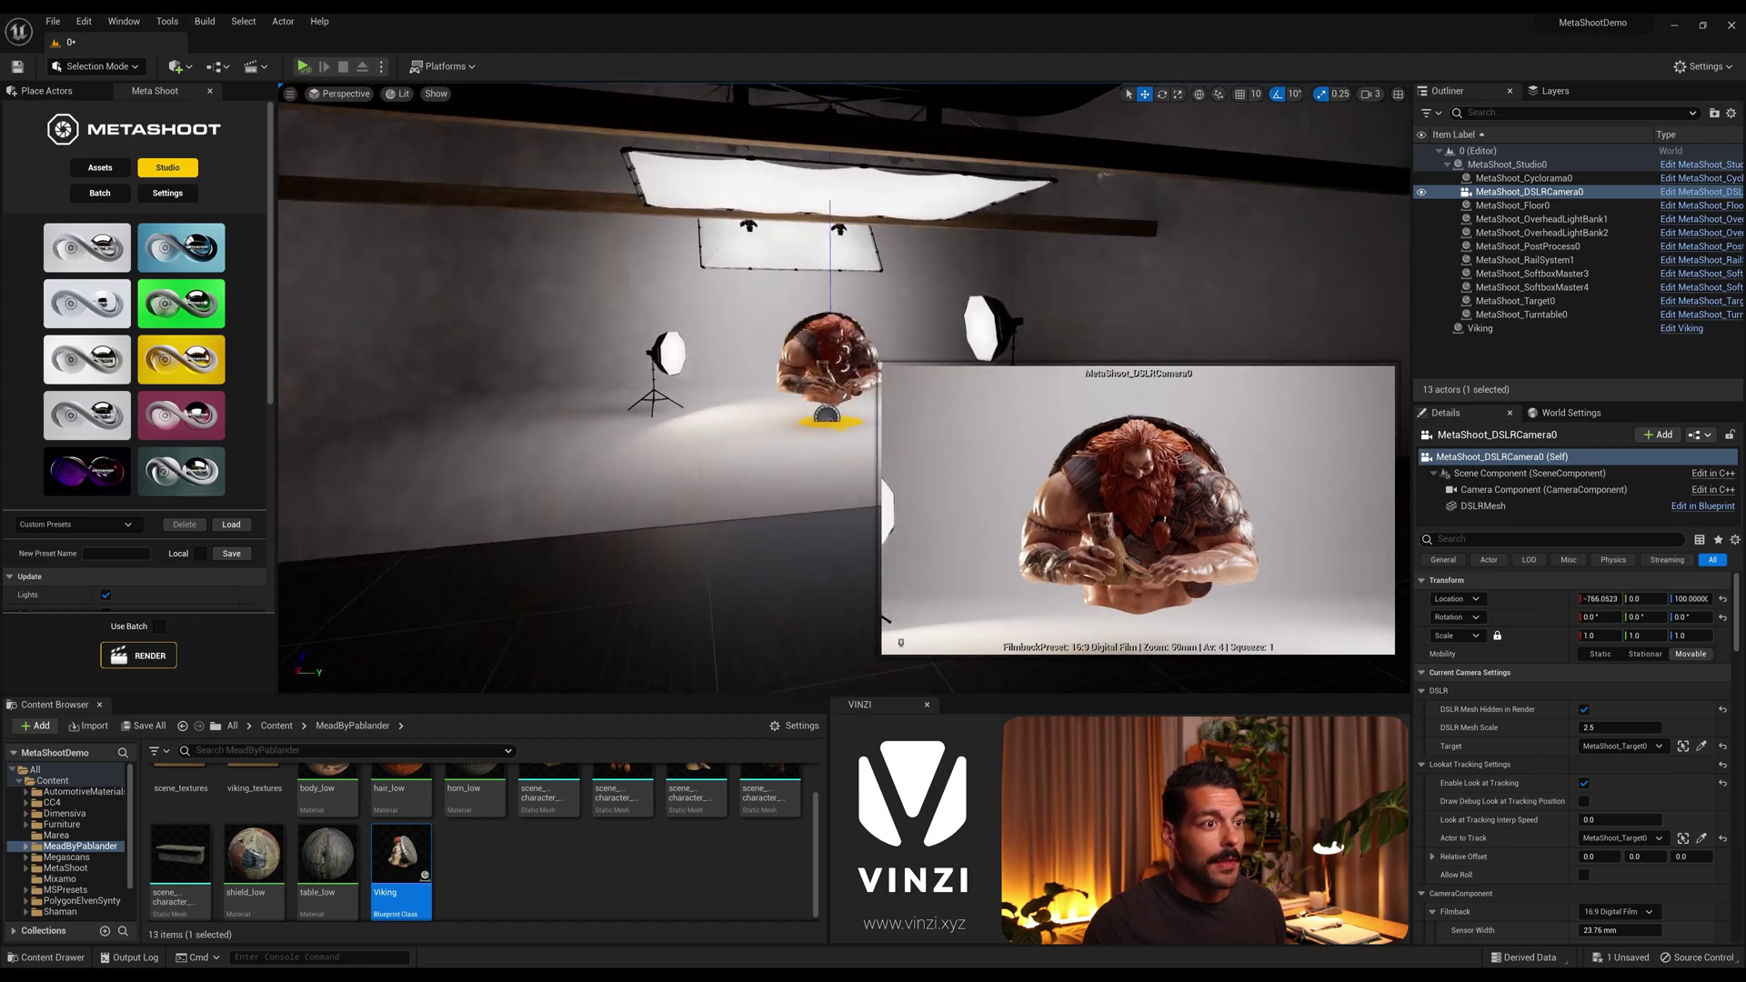
{"action": "right_click_drag", "start_coordinate": [806, 407], "coordinate": [780, 396]}
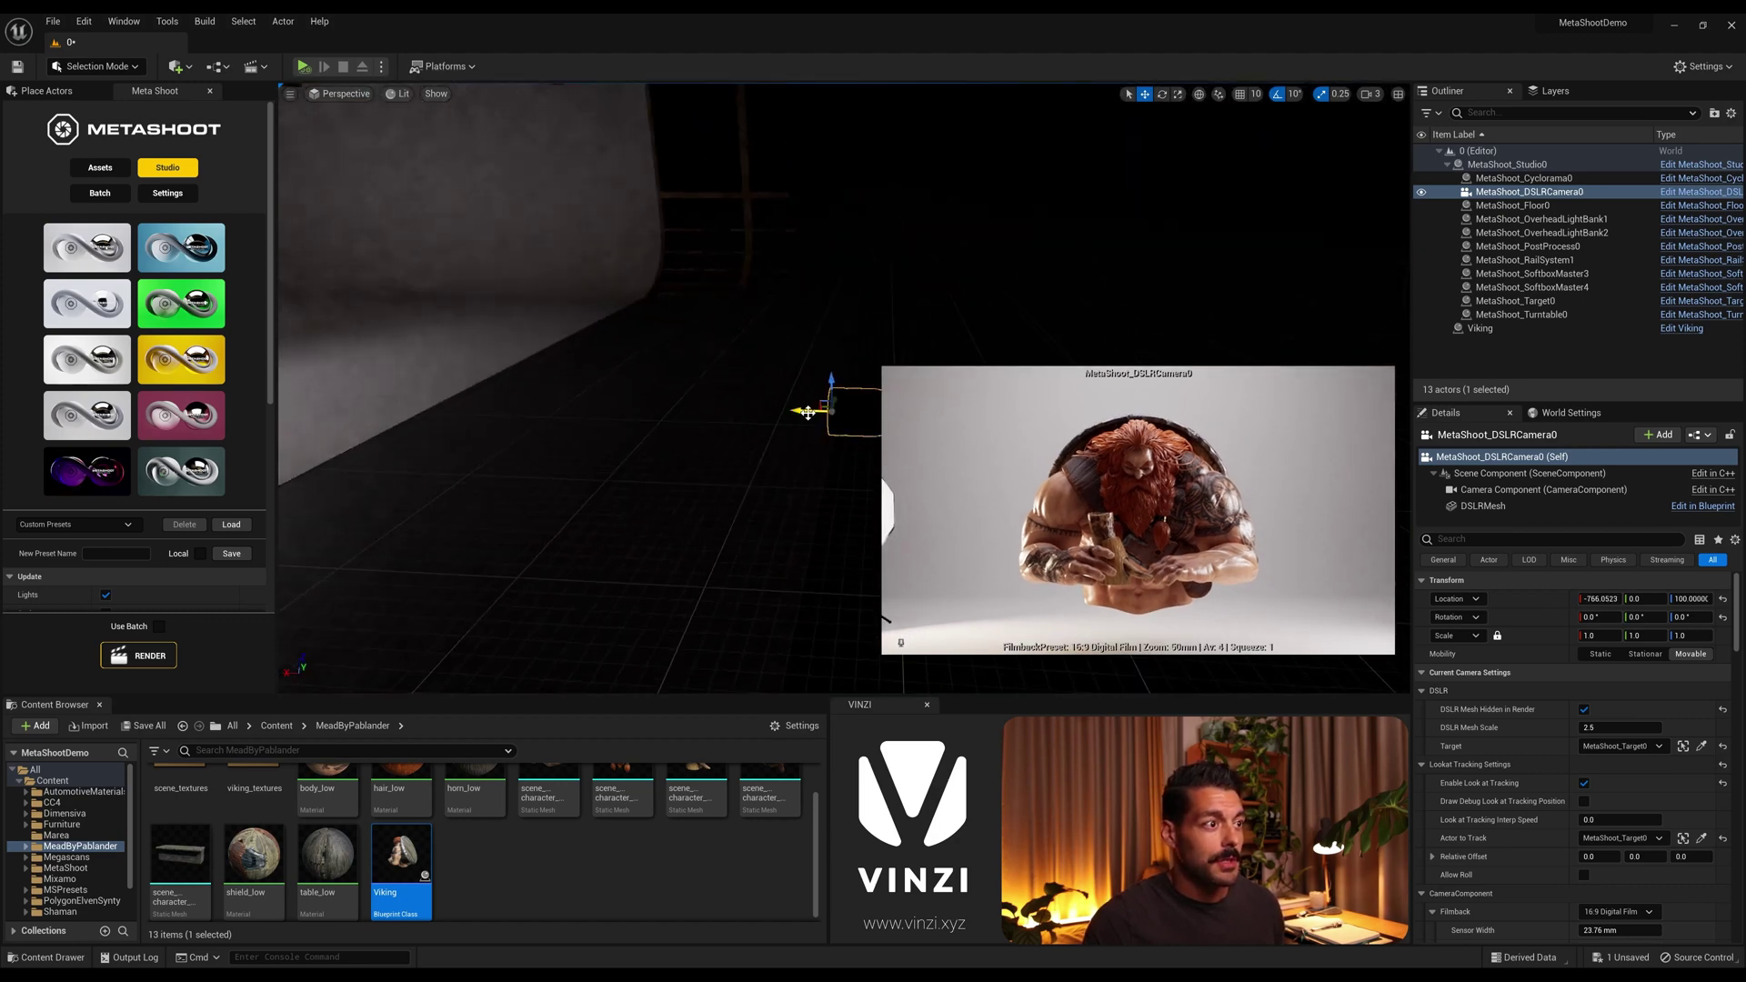
{"action": "left_click_drag", "start_coordinate": [806, 412], "coordinate": [657, 410]}
{"action": "right_click_drag", "start_coordinate": [657, 410], "coordinate": [564, 418]}
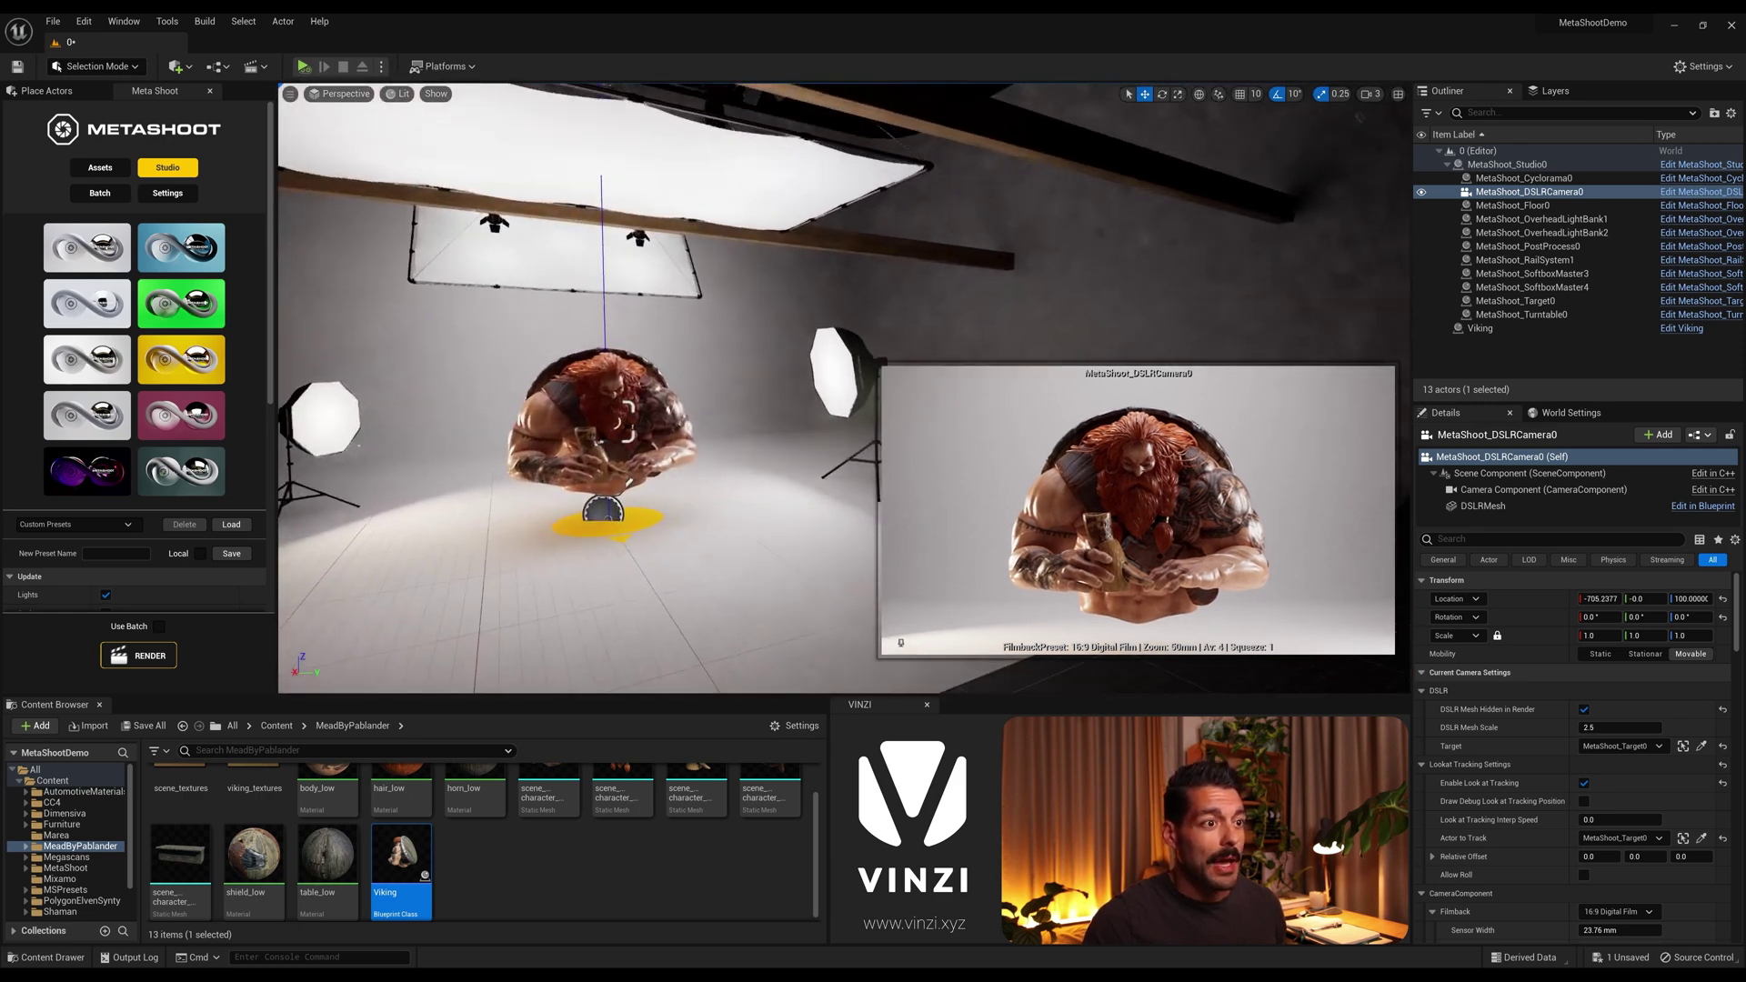
Make MetaShoot_SoftboxMaster4 track the MetaShoot_Target0 actor.
{"action": "right_click_drag", "start_coordinate": [718, 377], "coordinate": [666, 382]}
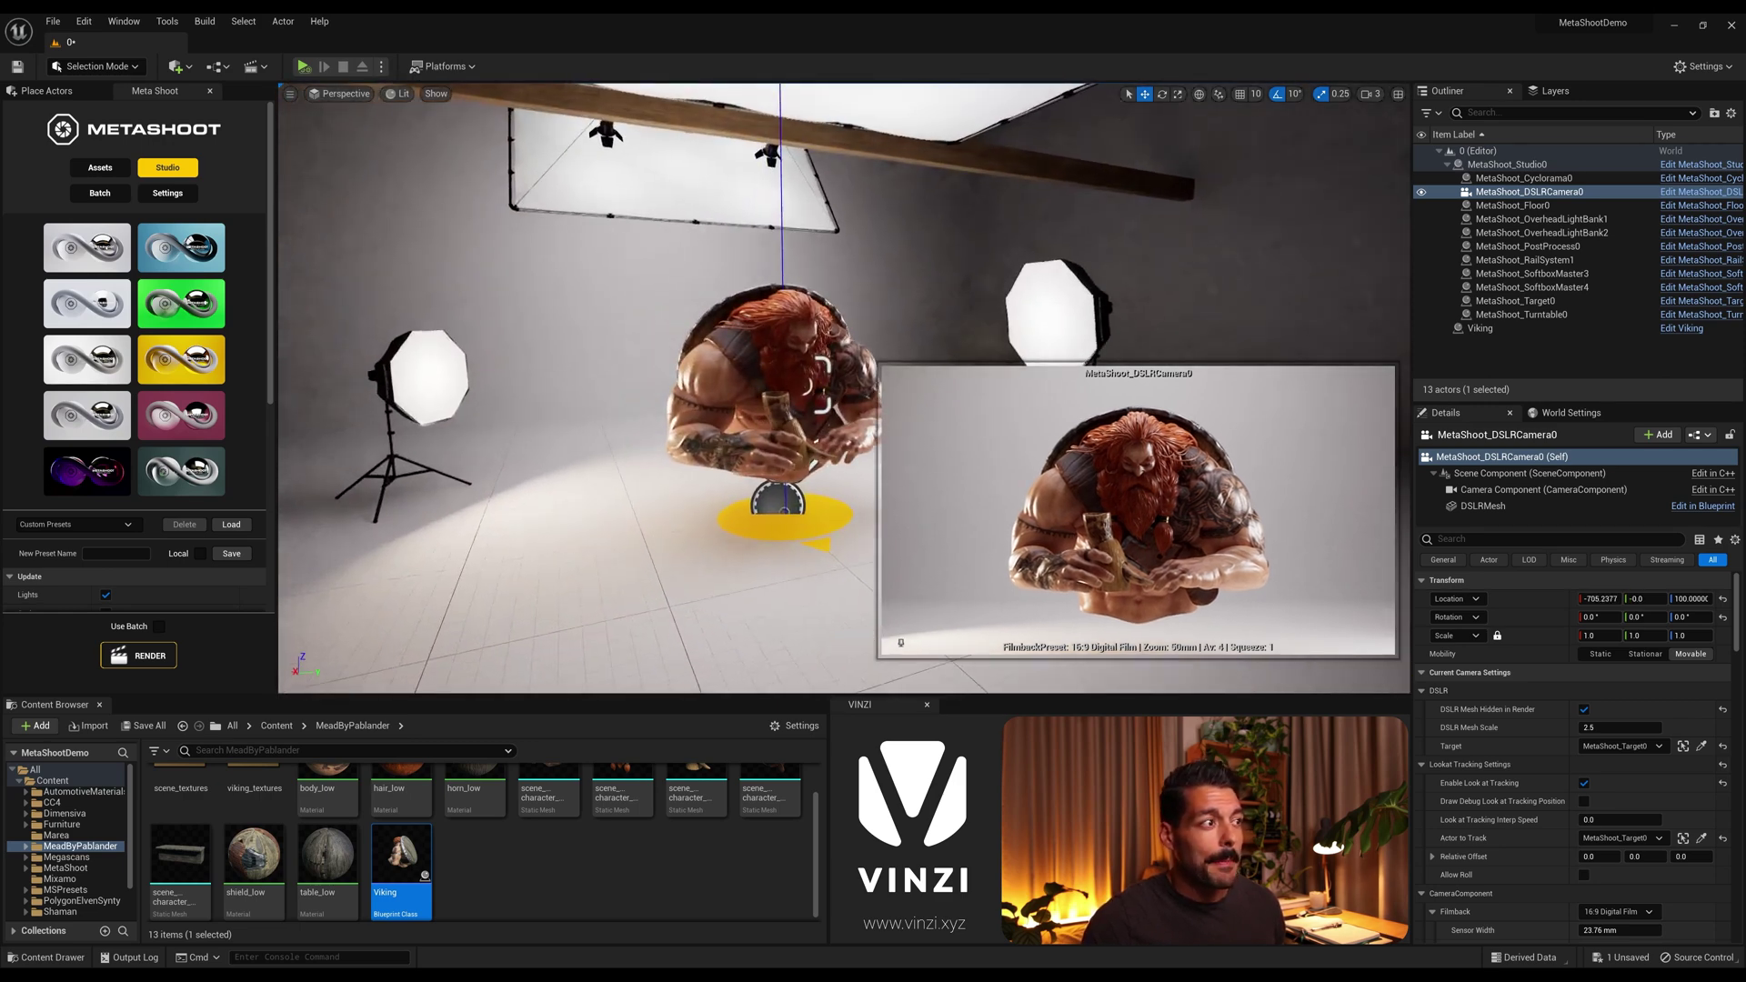
{"action": "left_click", "coordinate": [444, 394]}
{"action": "right_click_drag", "start_coordinate": [495, 441], "coordinate": [437, 441]}
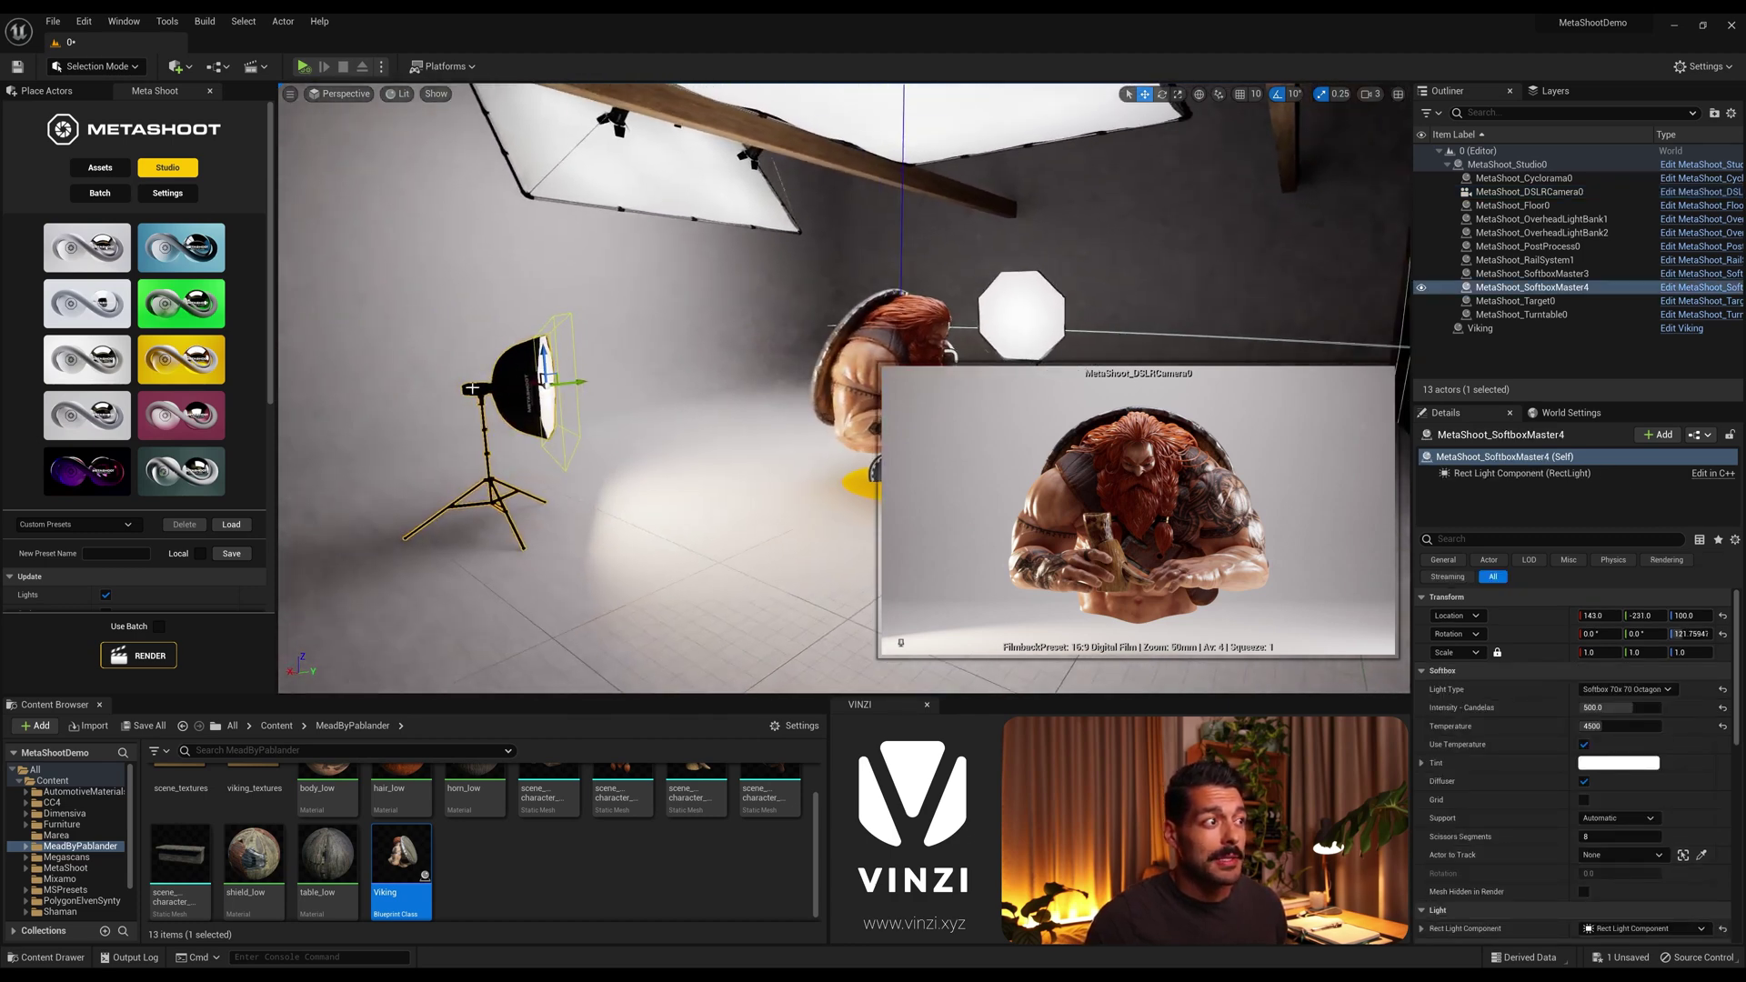
{"action": "left_click_drag", "start_coordinate": [545, 387], "coordinate": [541, 428]}
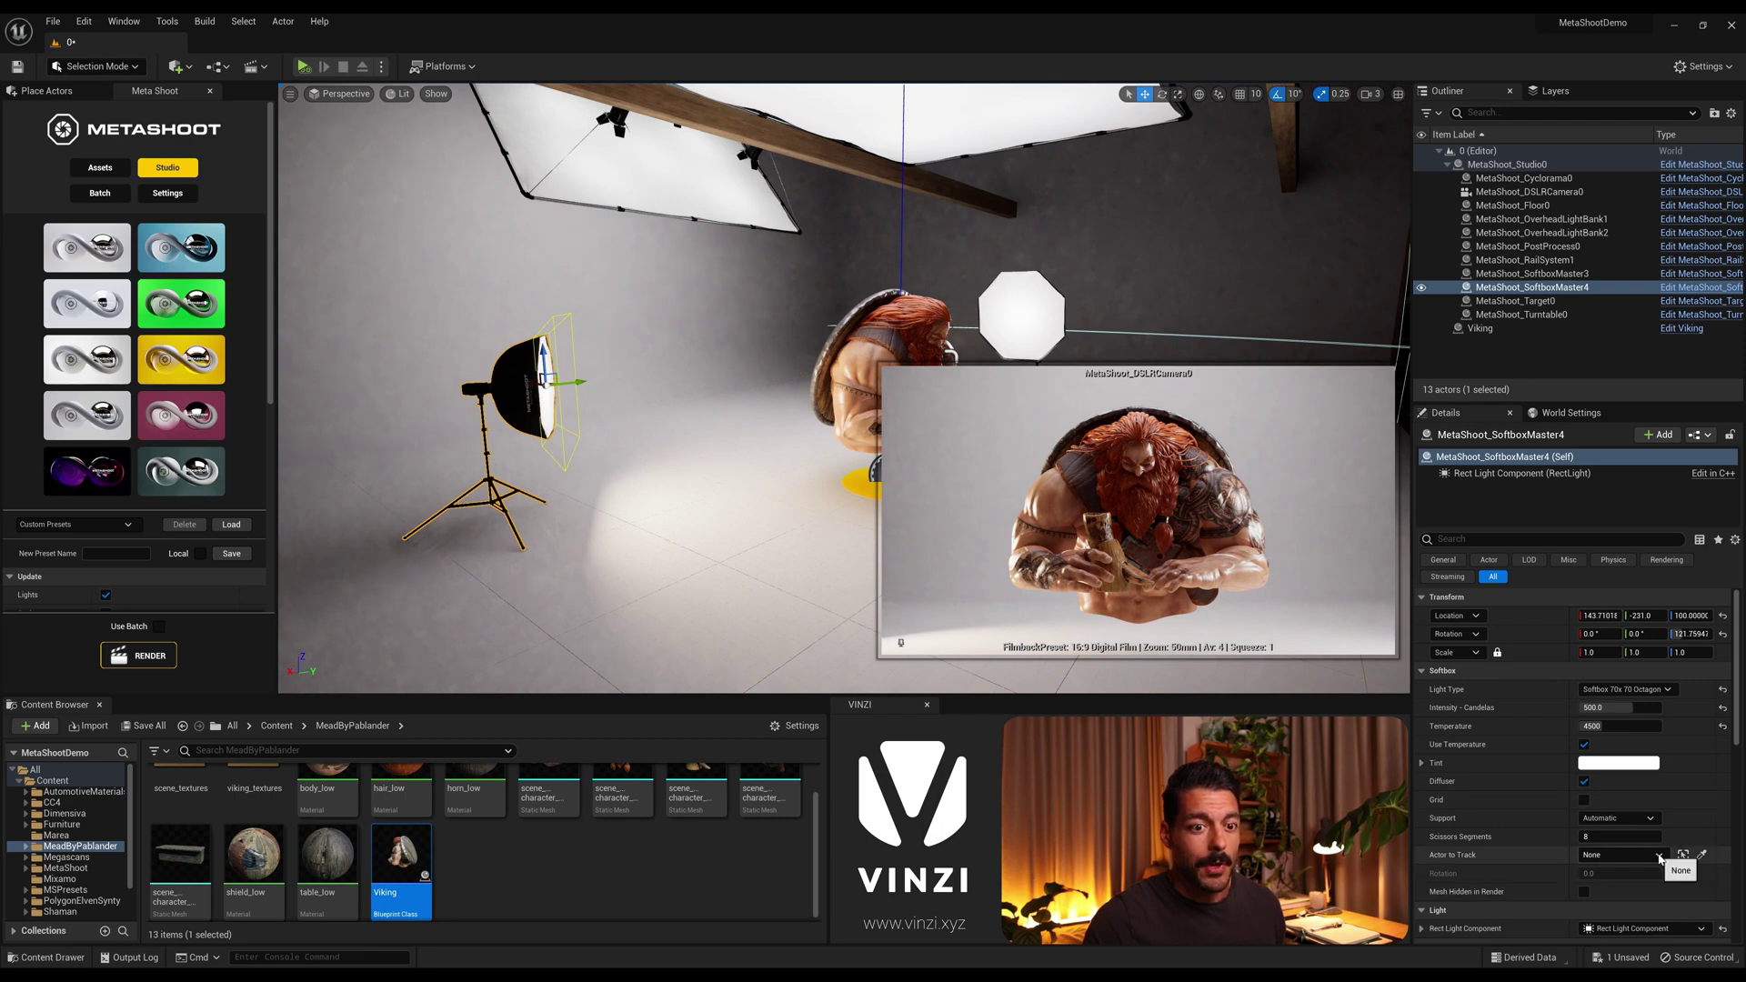
{"action": "left_click", "coordinate": [1628, 855]}
{"action": "type", "text": "targ"}
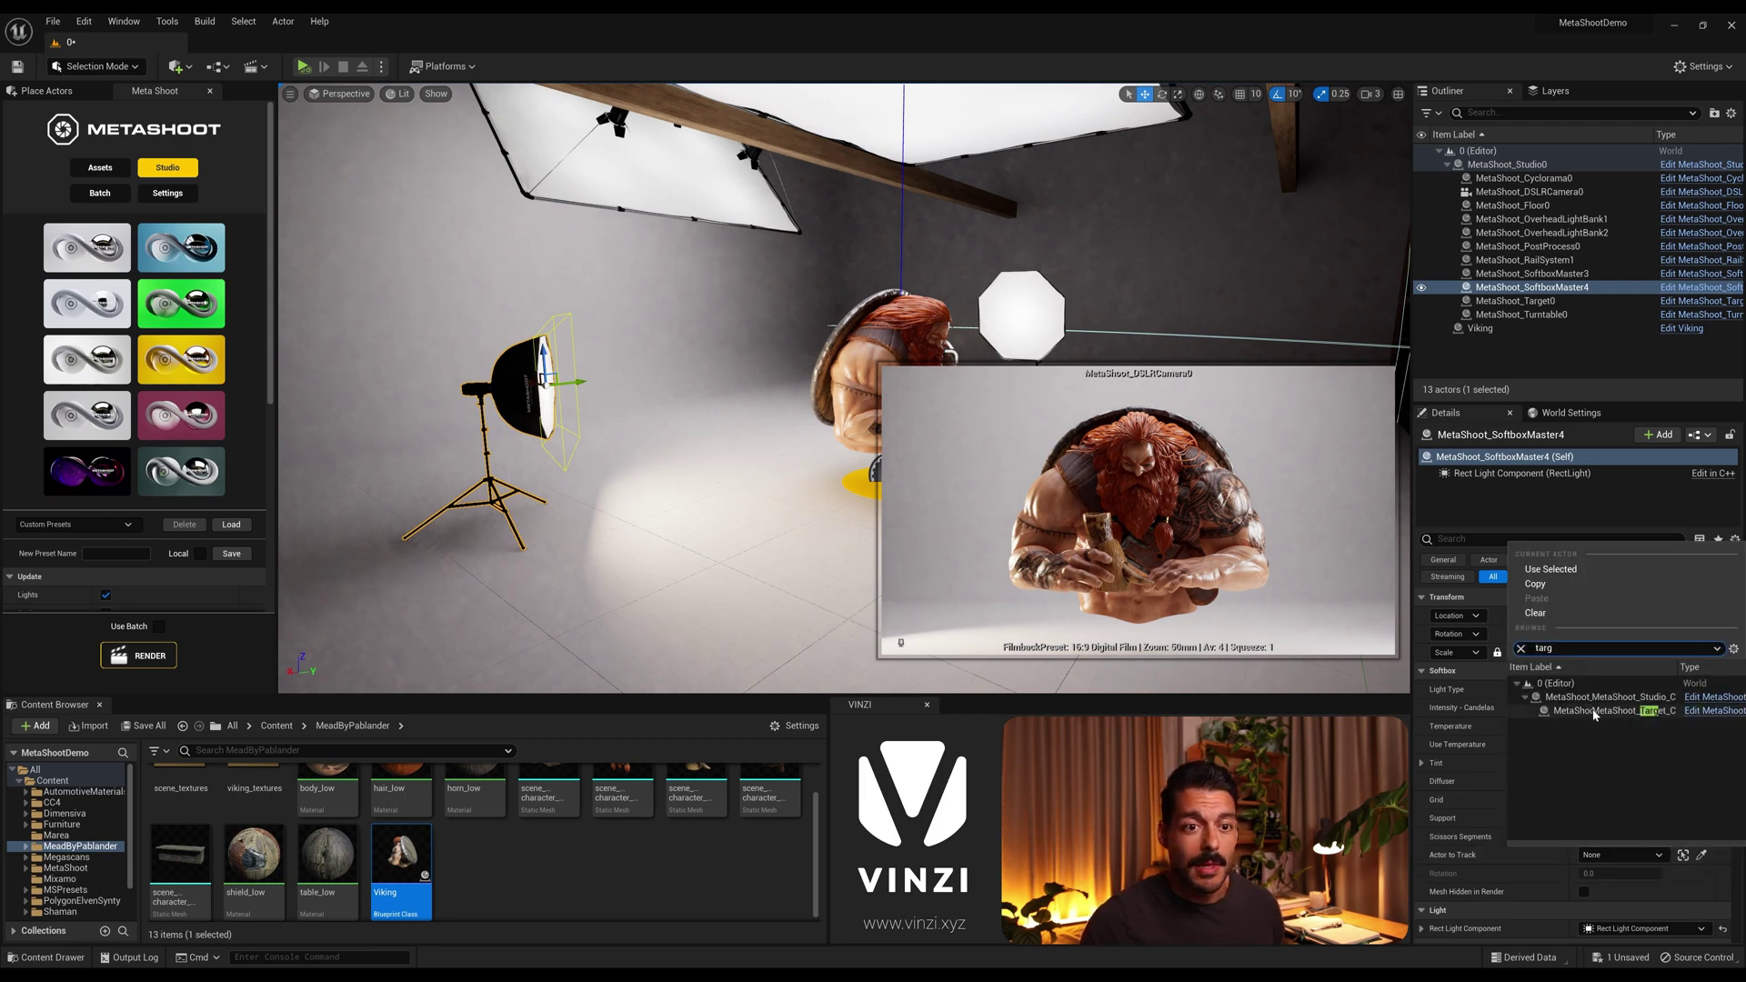
{"action": "left_click", "coordinate": [1593, 711]}
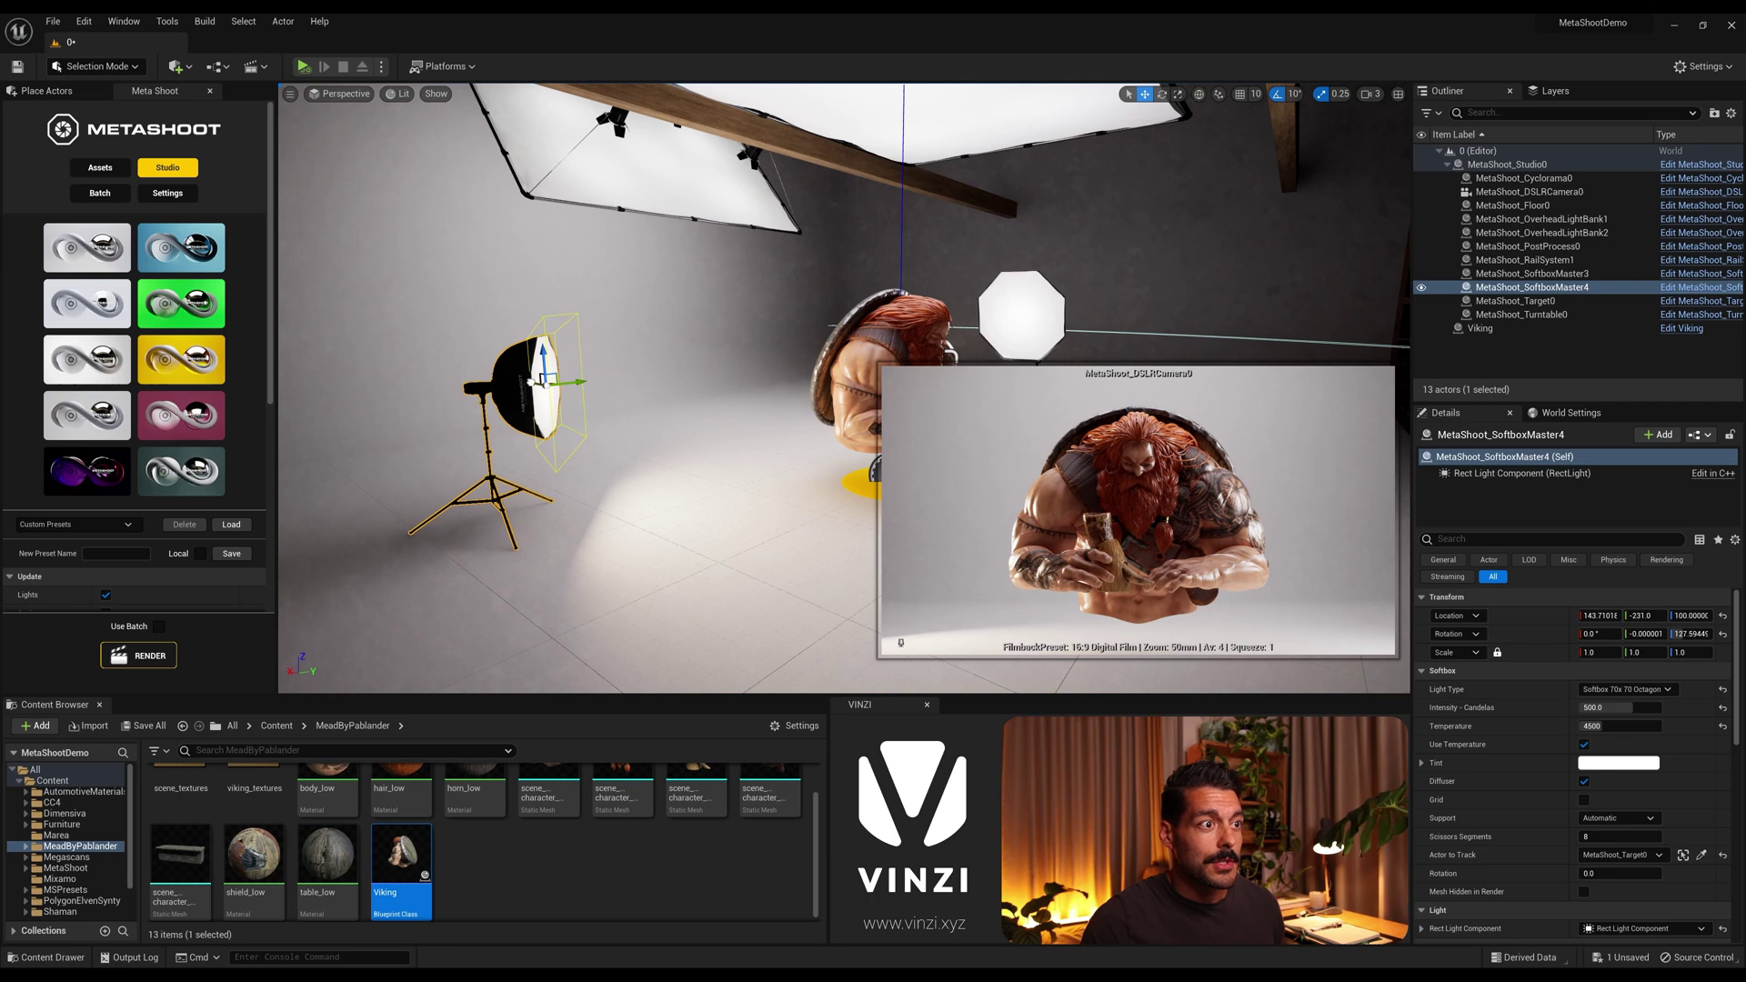
Move MetaShoot_SoftboxMaster4 along X to about 113.6 and change its light type to Softbox 30x120.
{"action": "mouse_move", "coordinate": [544, 382]}
{"action": "left_mouse_down"}
{"action": "mouse_move", "coordinate": [740, 637]}
{"action": "mouse_move", "coordinate": [837, 585]}
{"action": "mouse_move", "coordinate": [701, 390]}
{"action": "mouse_move", "coordinate": [570, 397]}
{"action": "mouse_move", "coordinate": [633, 429]}
{"action": "mouse_move", "coordinate": [527, 406]}
{"action": "mouse_move", "coordinate": [513, 383]}
{"action": "mouse_move", "coordinate": [552, 407]}
{"action": "left_mouse_up"}
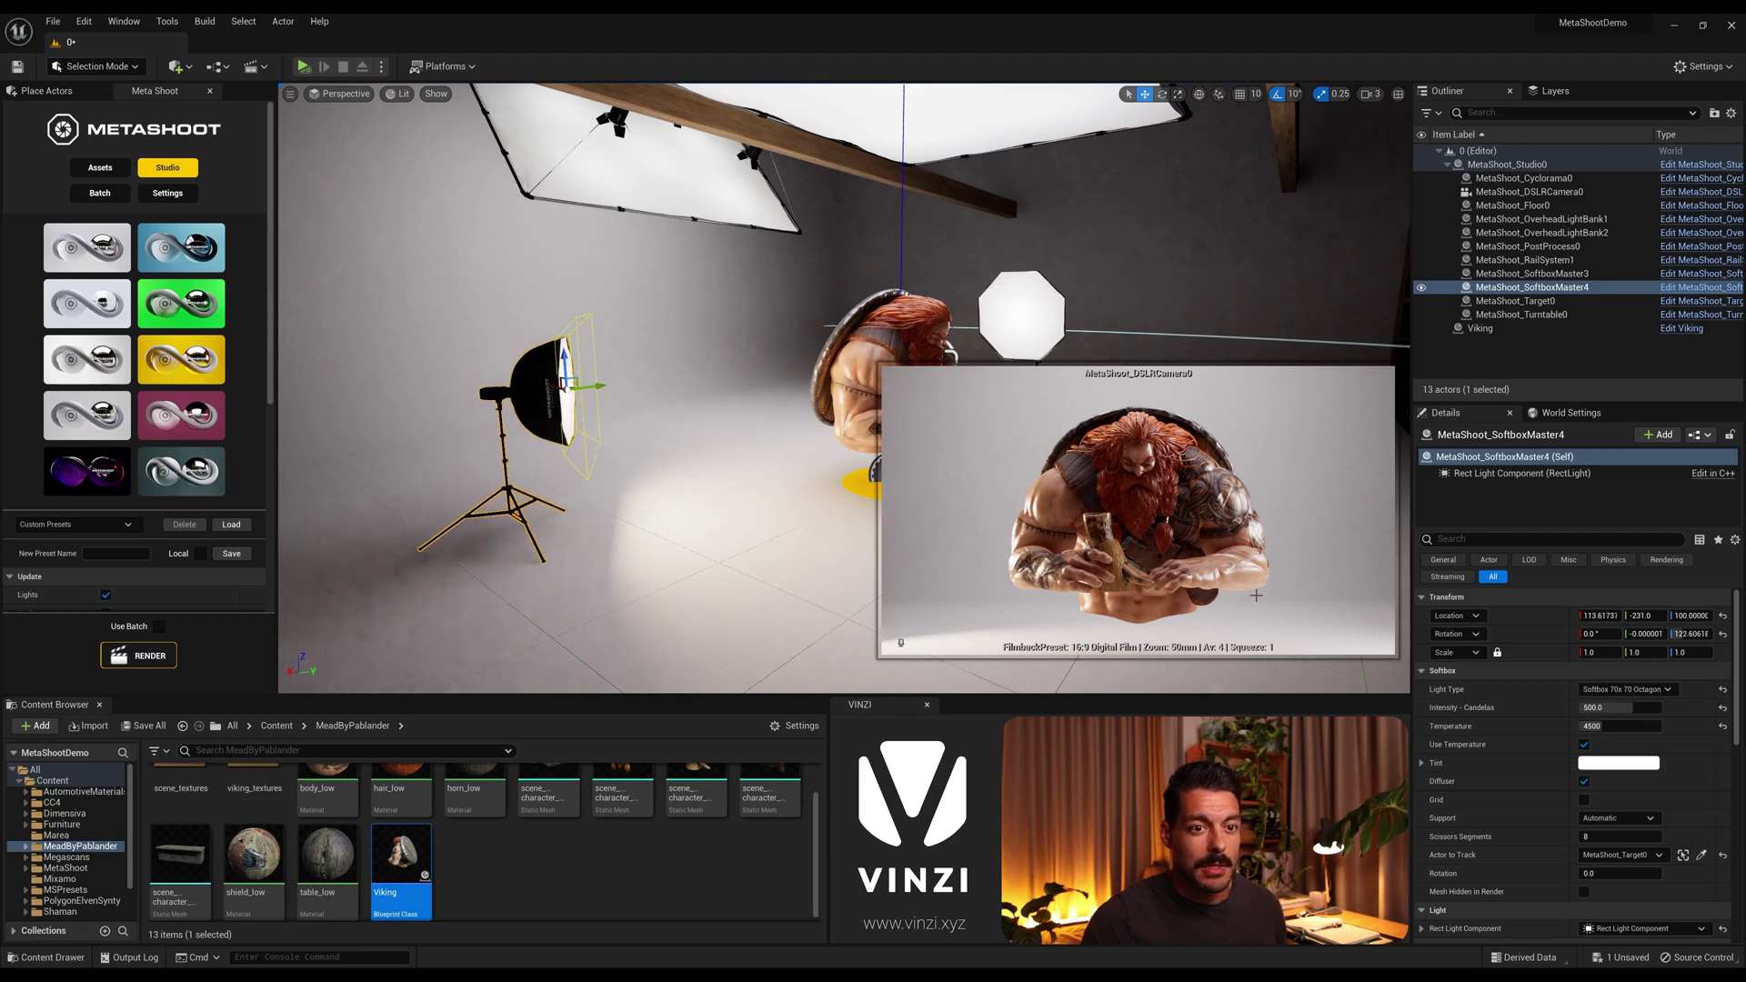
{"action": "right_click_drag", "start_coordinate": [582, 409], "coordinate": [499, 418]}
{"action": "left_click", "coordinate": [1623, 690]}
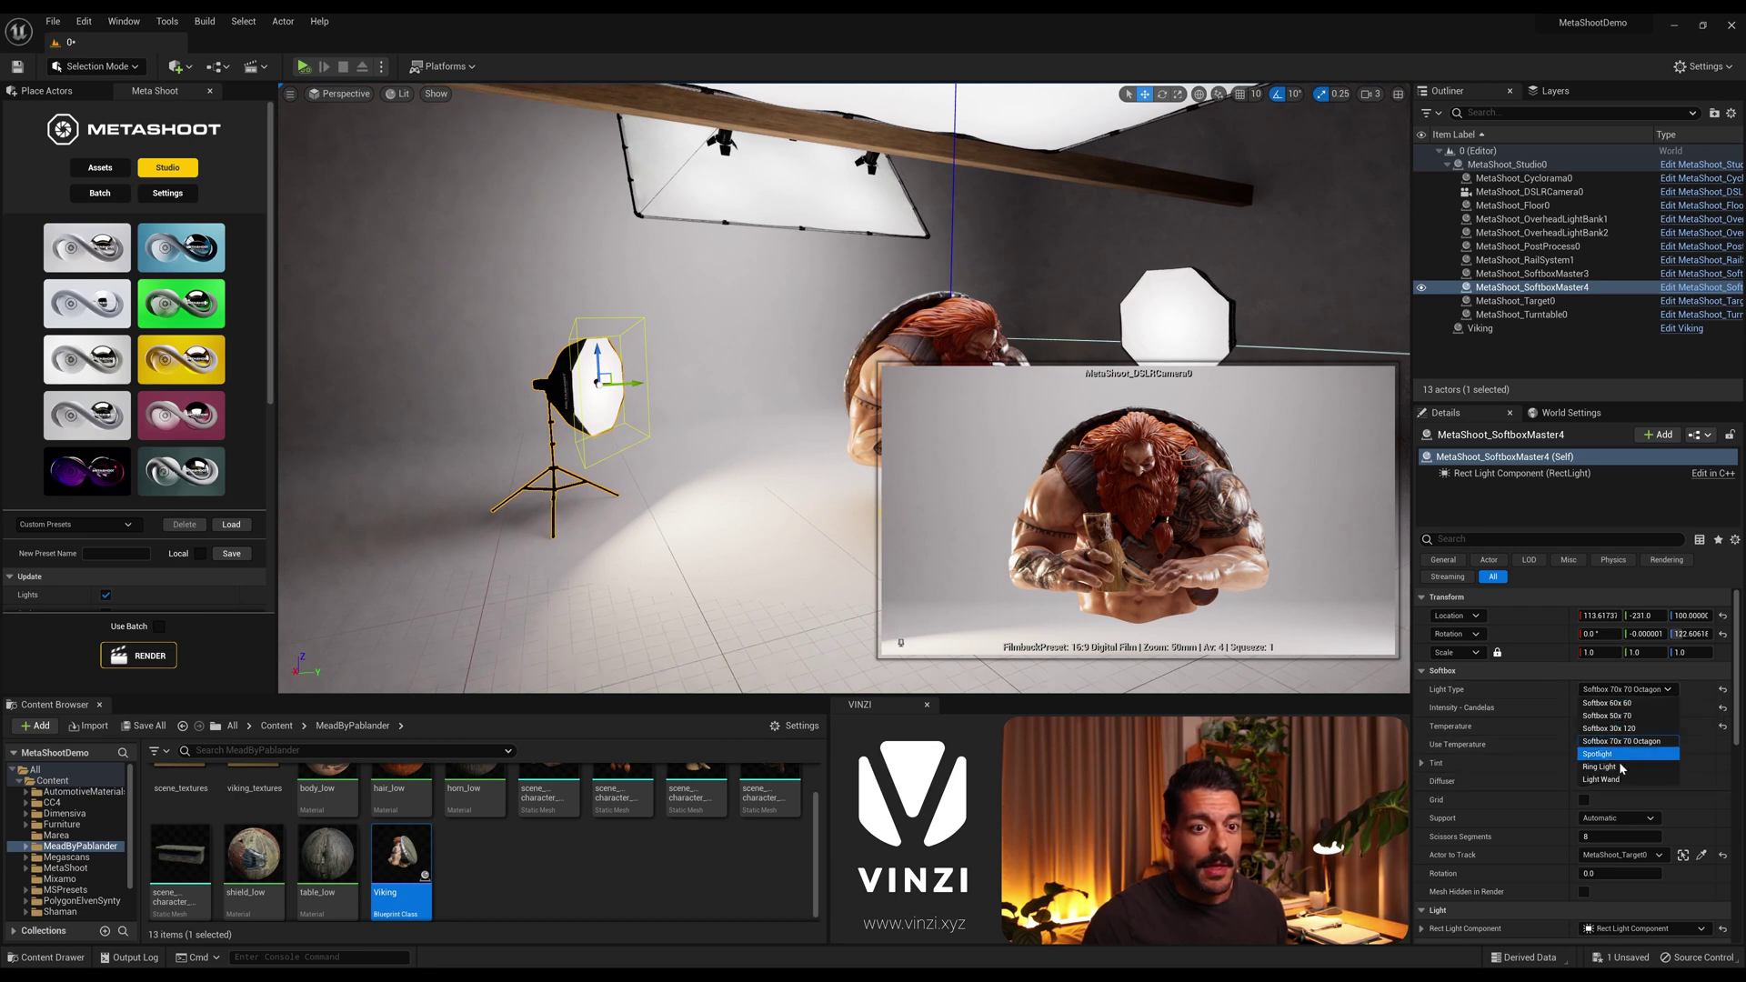
{"action": "left_click", "coordinate": [1620, 726]}
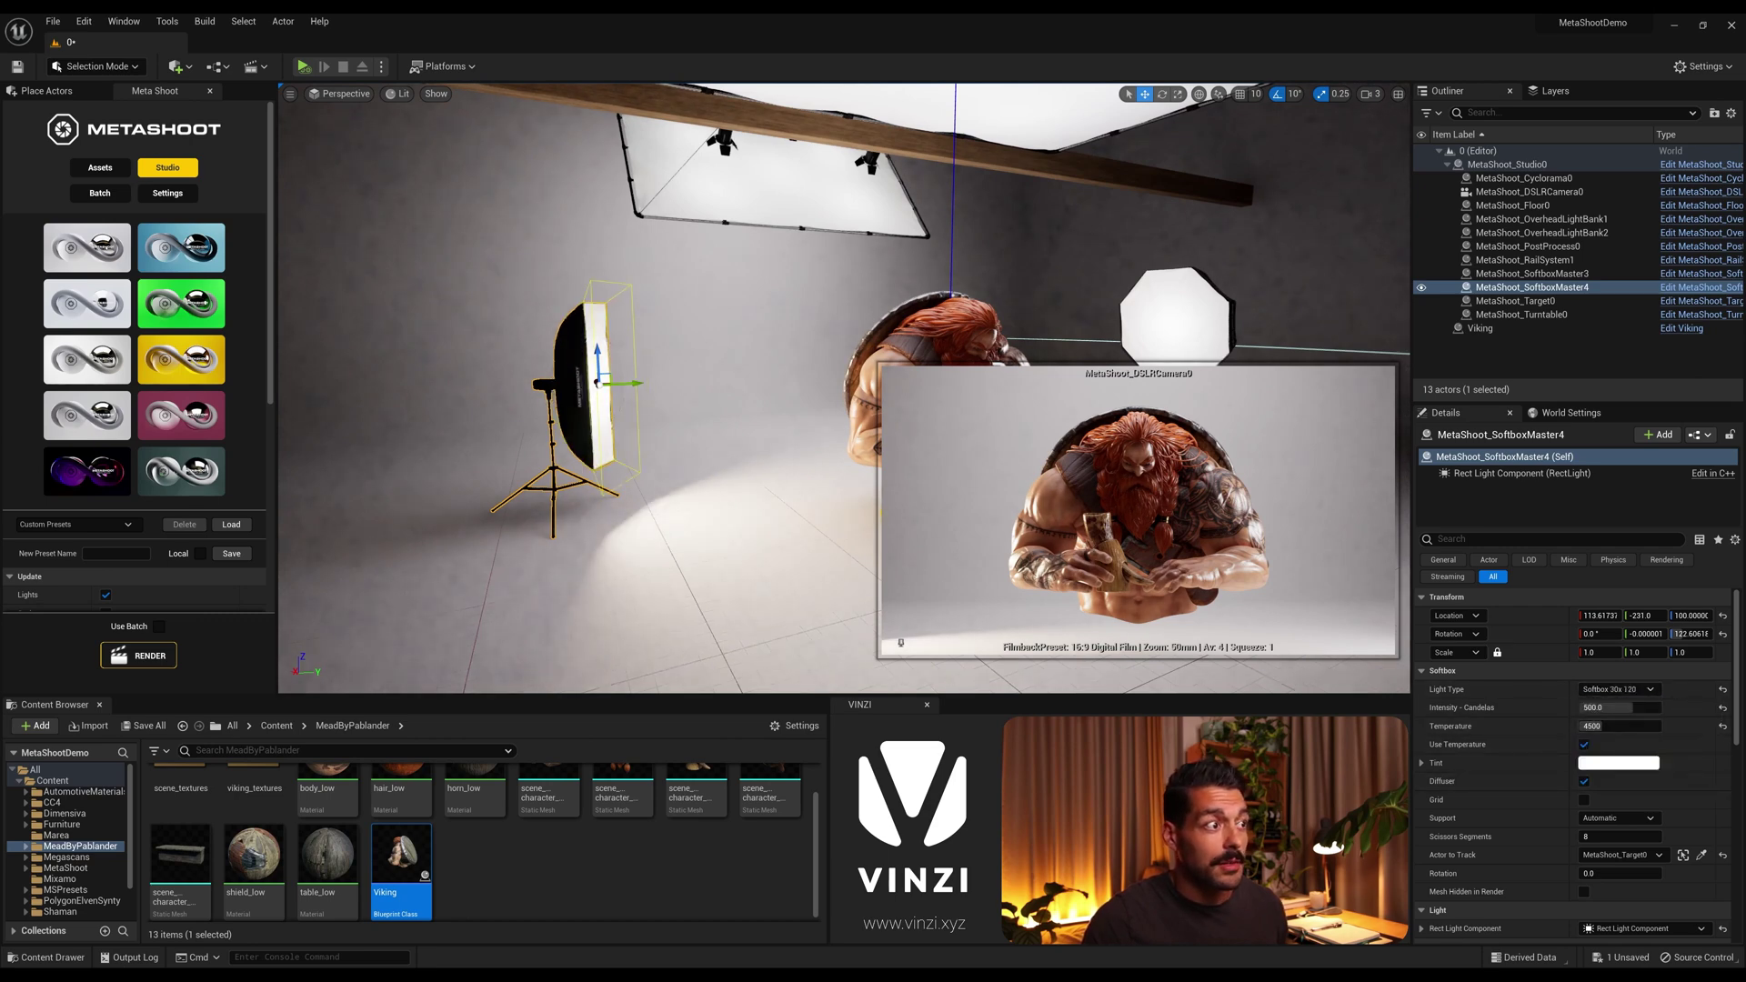
Raise the intensity of the large overhead light bank above the Viking to about 572 candelas.
{"action": "right_click_drag", "start_coordinate": [655, 400], "coordinate": [714, 406]}
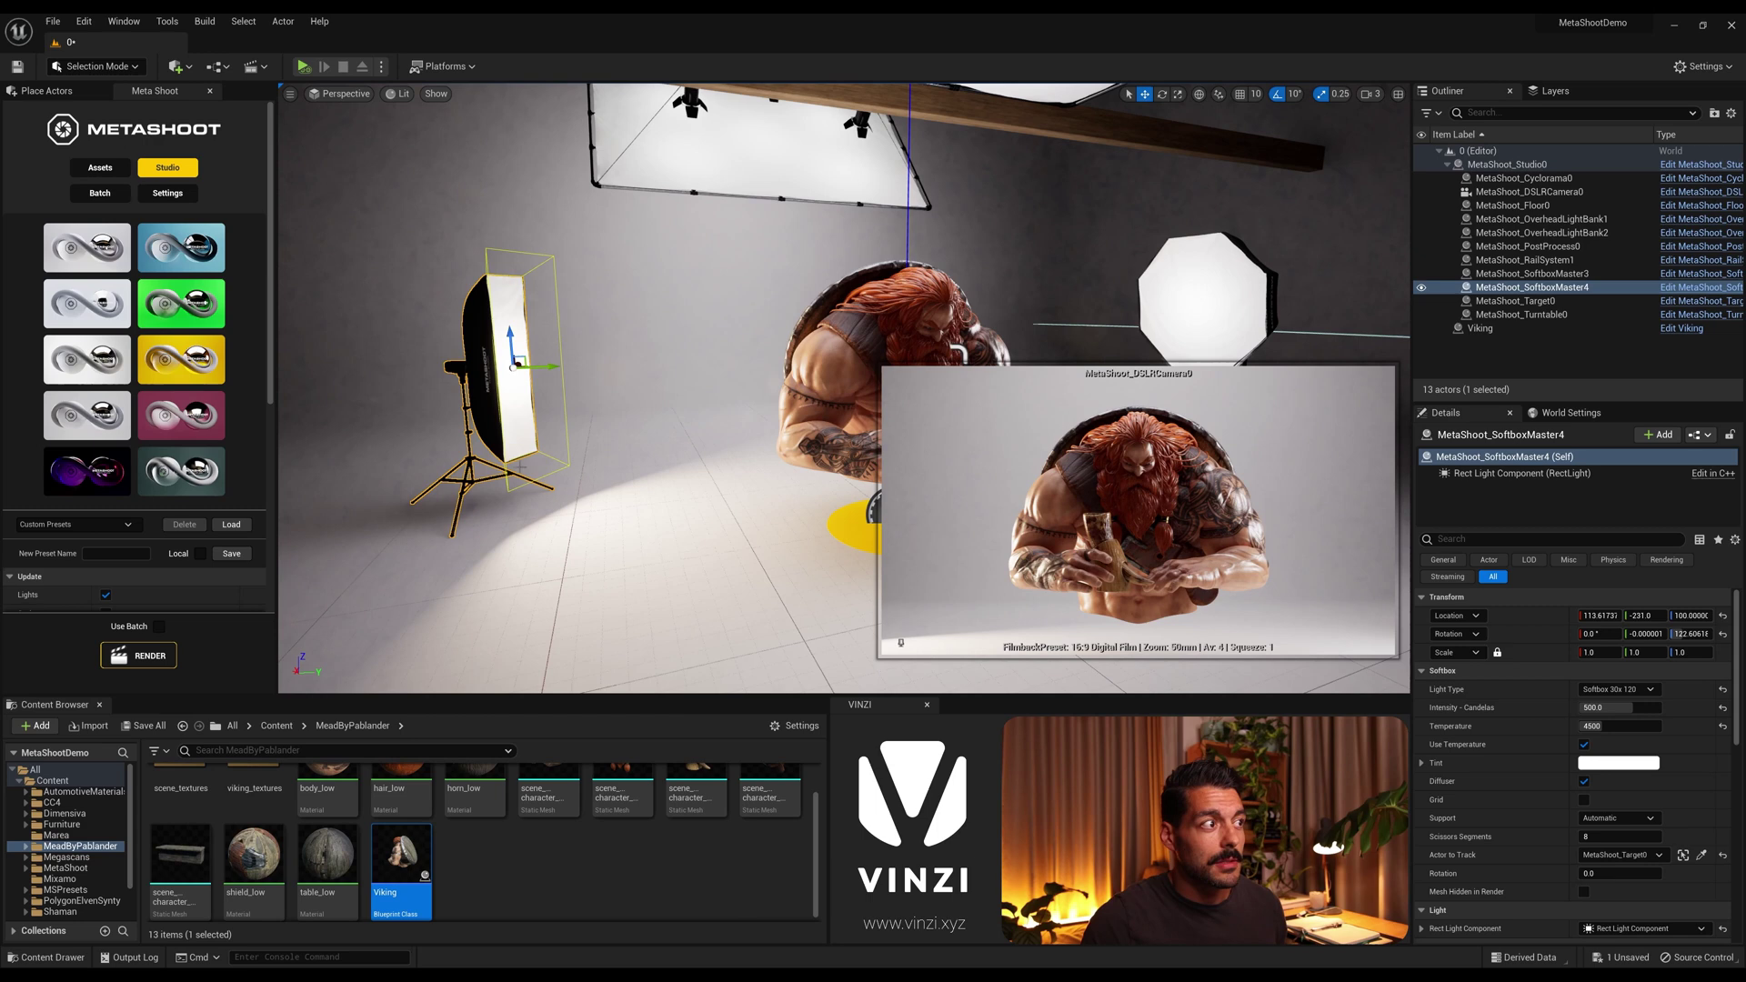
{"action": "right_click_drag", "start_coordinate": [806, 369], "coordinate": [791, 362]}
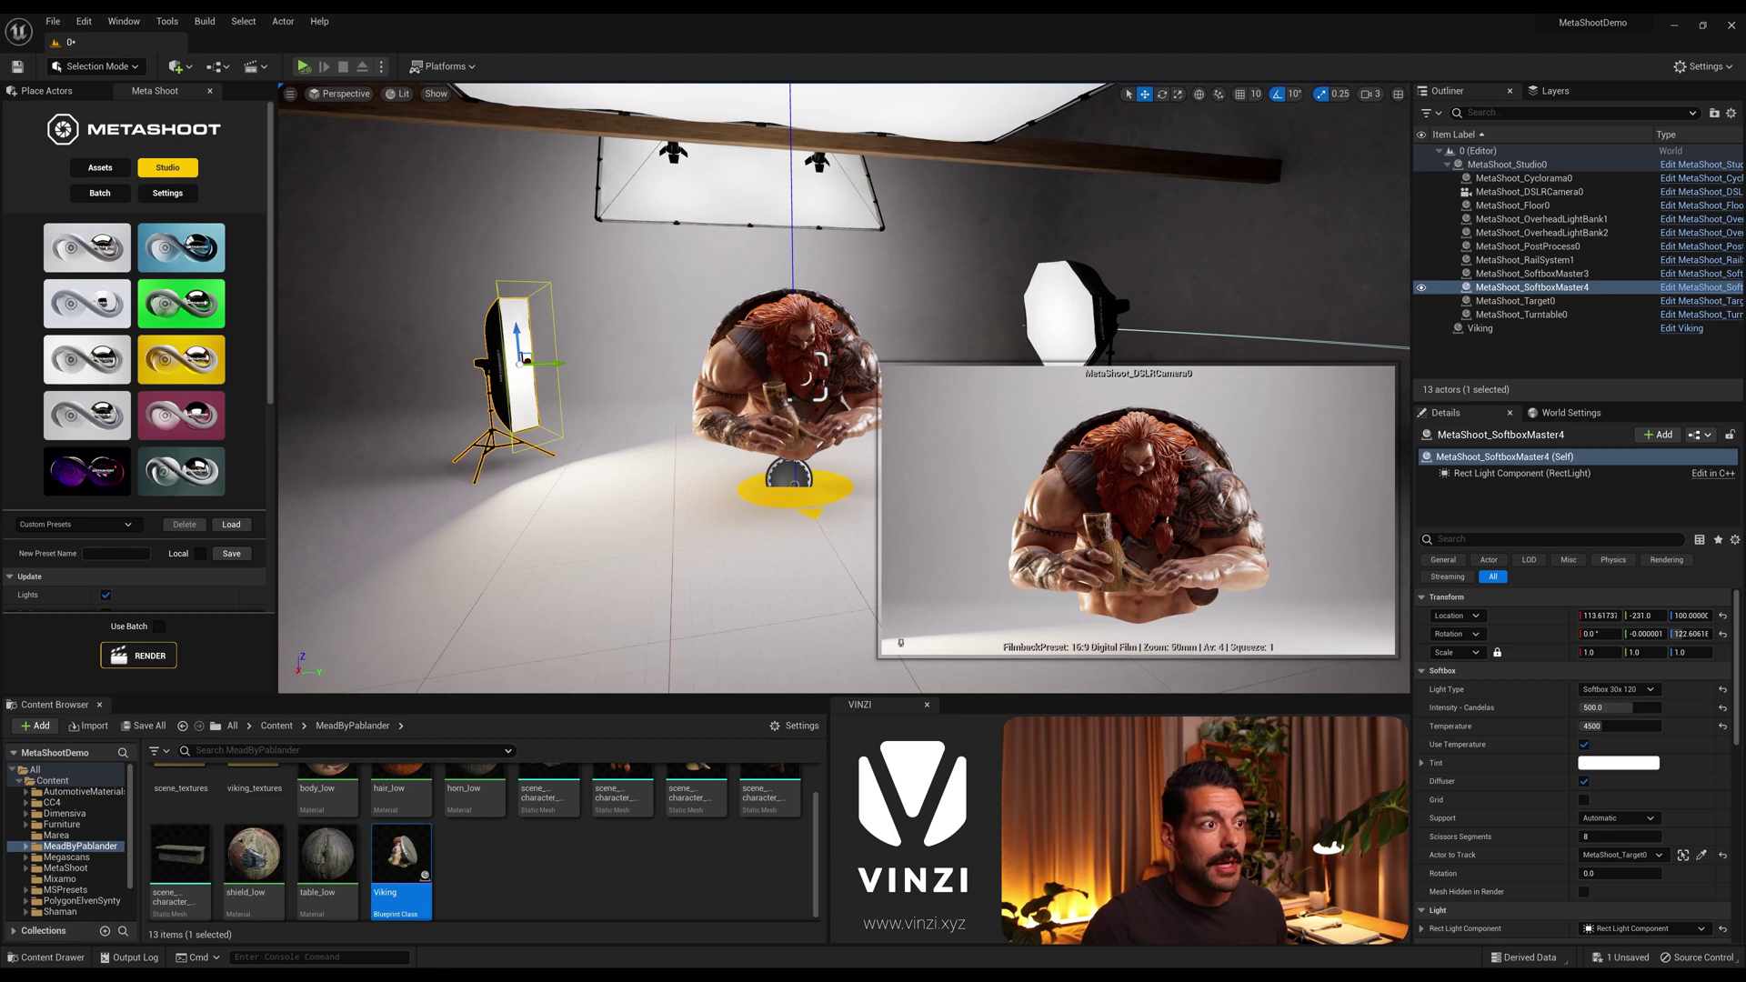
{"action": "right_click_drag", "start_coordinate": [791, 362], "coordinate": [767, 349]}
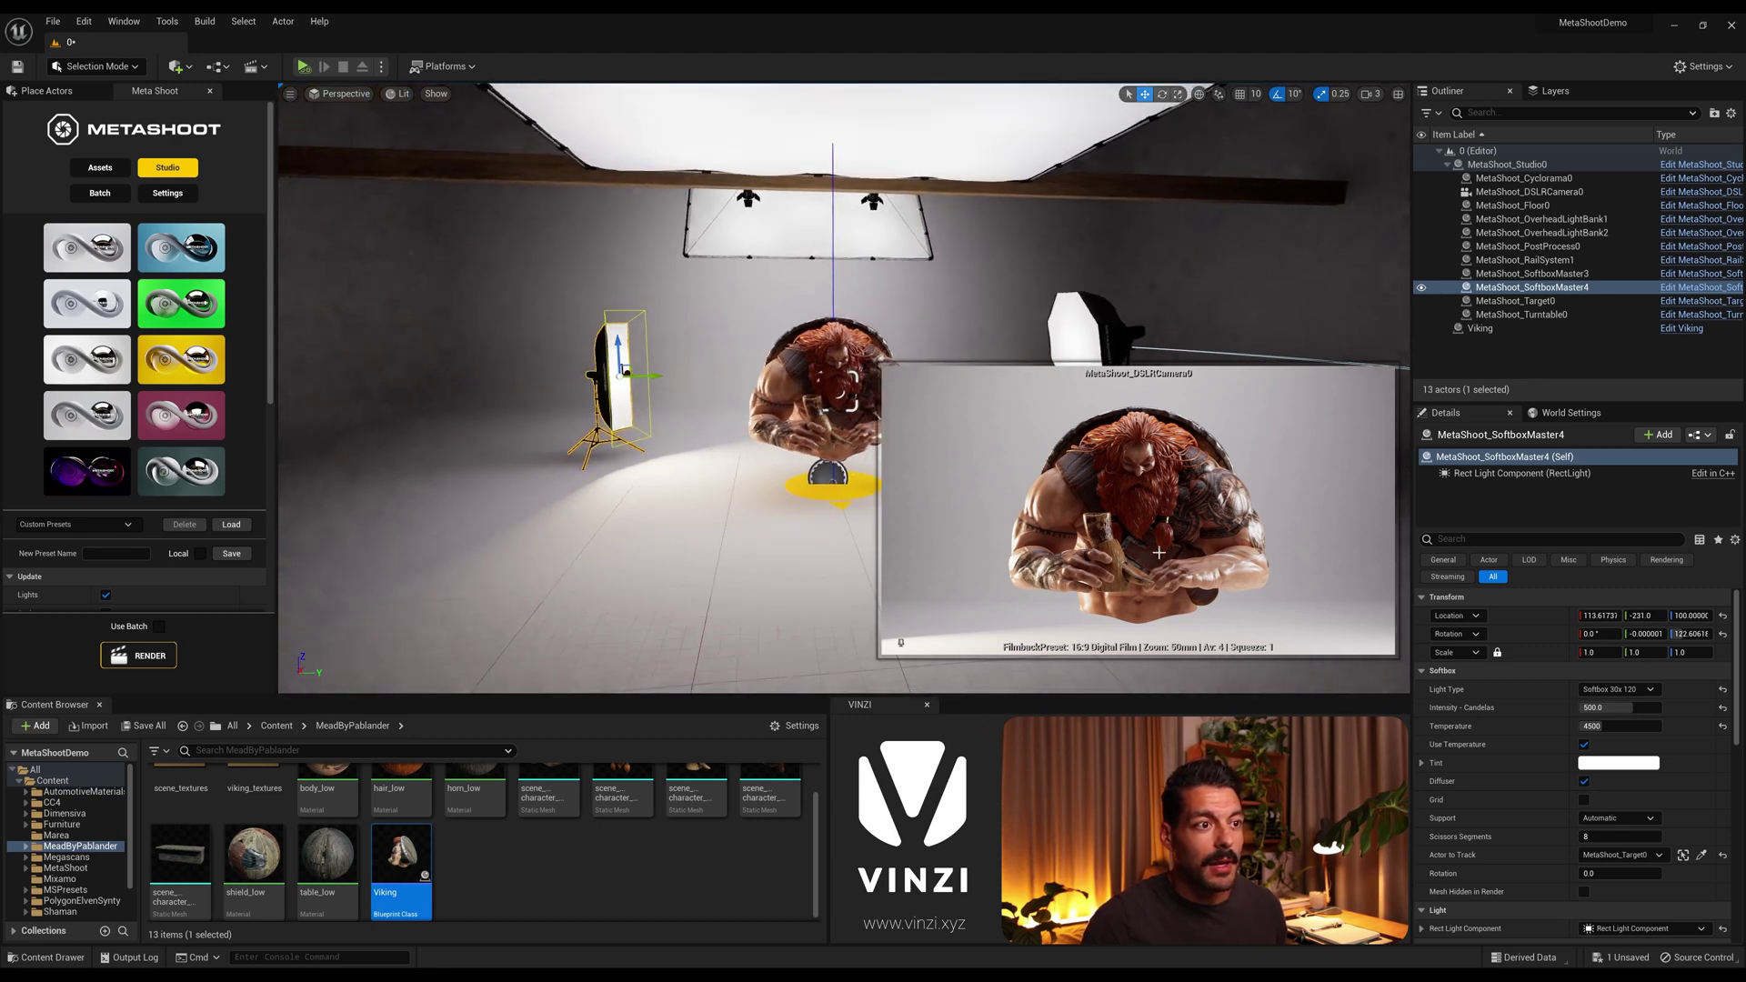
{"action": "left_click", "coordinate": [1002, 136]}
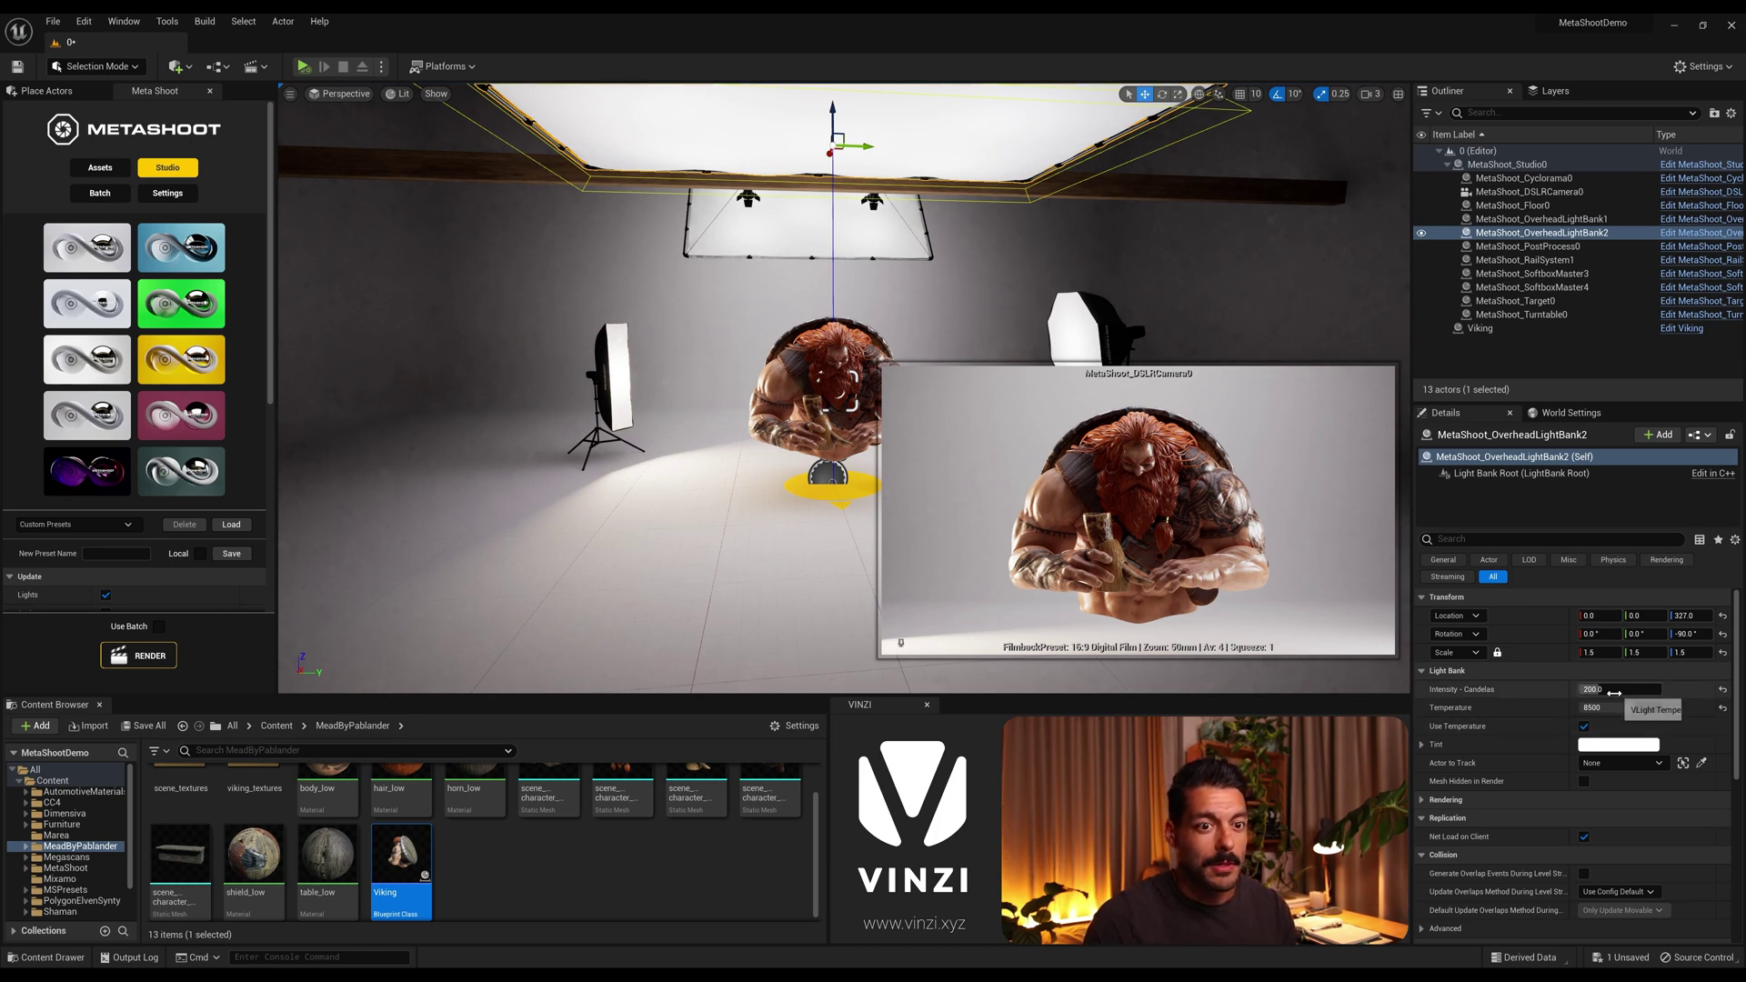
{"action": "left_click_drag", "start_coordinate": [1615, 689], "coordinate": [1641, 689]}
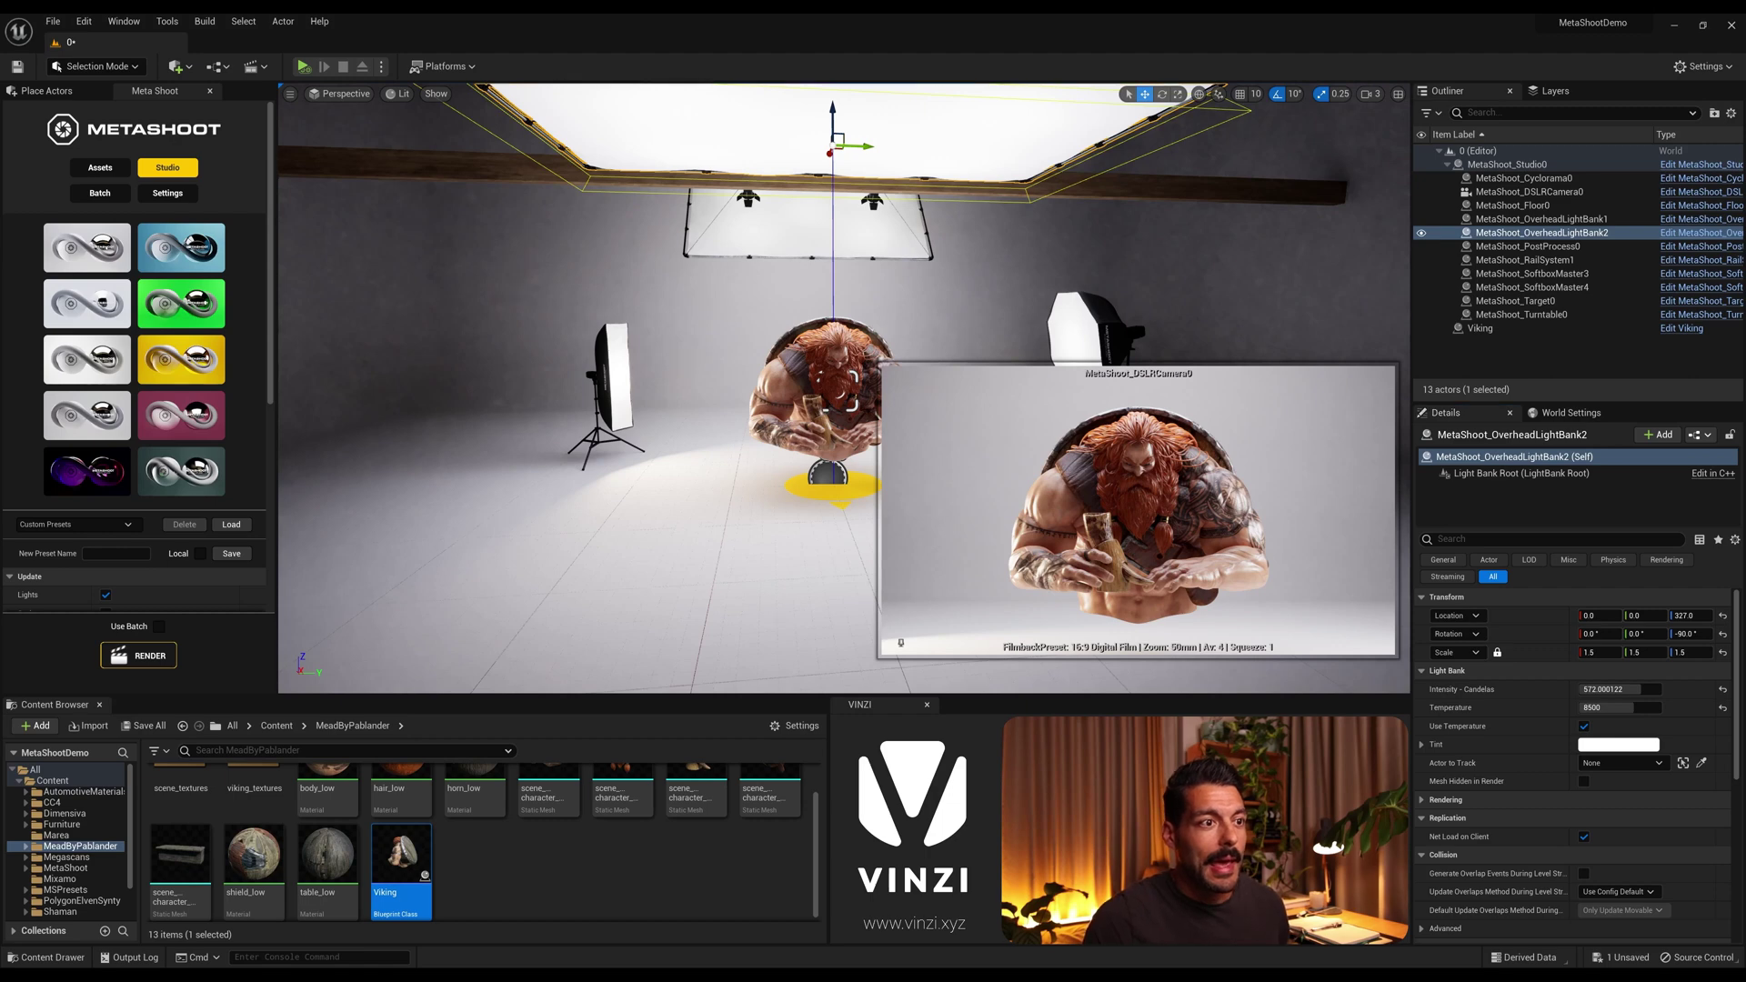
{"action": "mouse_move", "coordinate": [1143, 464]}
{"action": "right_mouse_down"}
{"action": "mouse_move", "coordinate": [1117, 505]}
{"action": "mouse_move", "coordinate": [1159, 466]}
{"action": "right_mouse_up"}
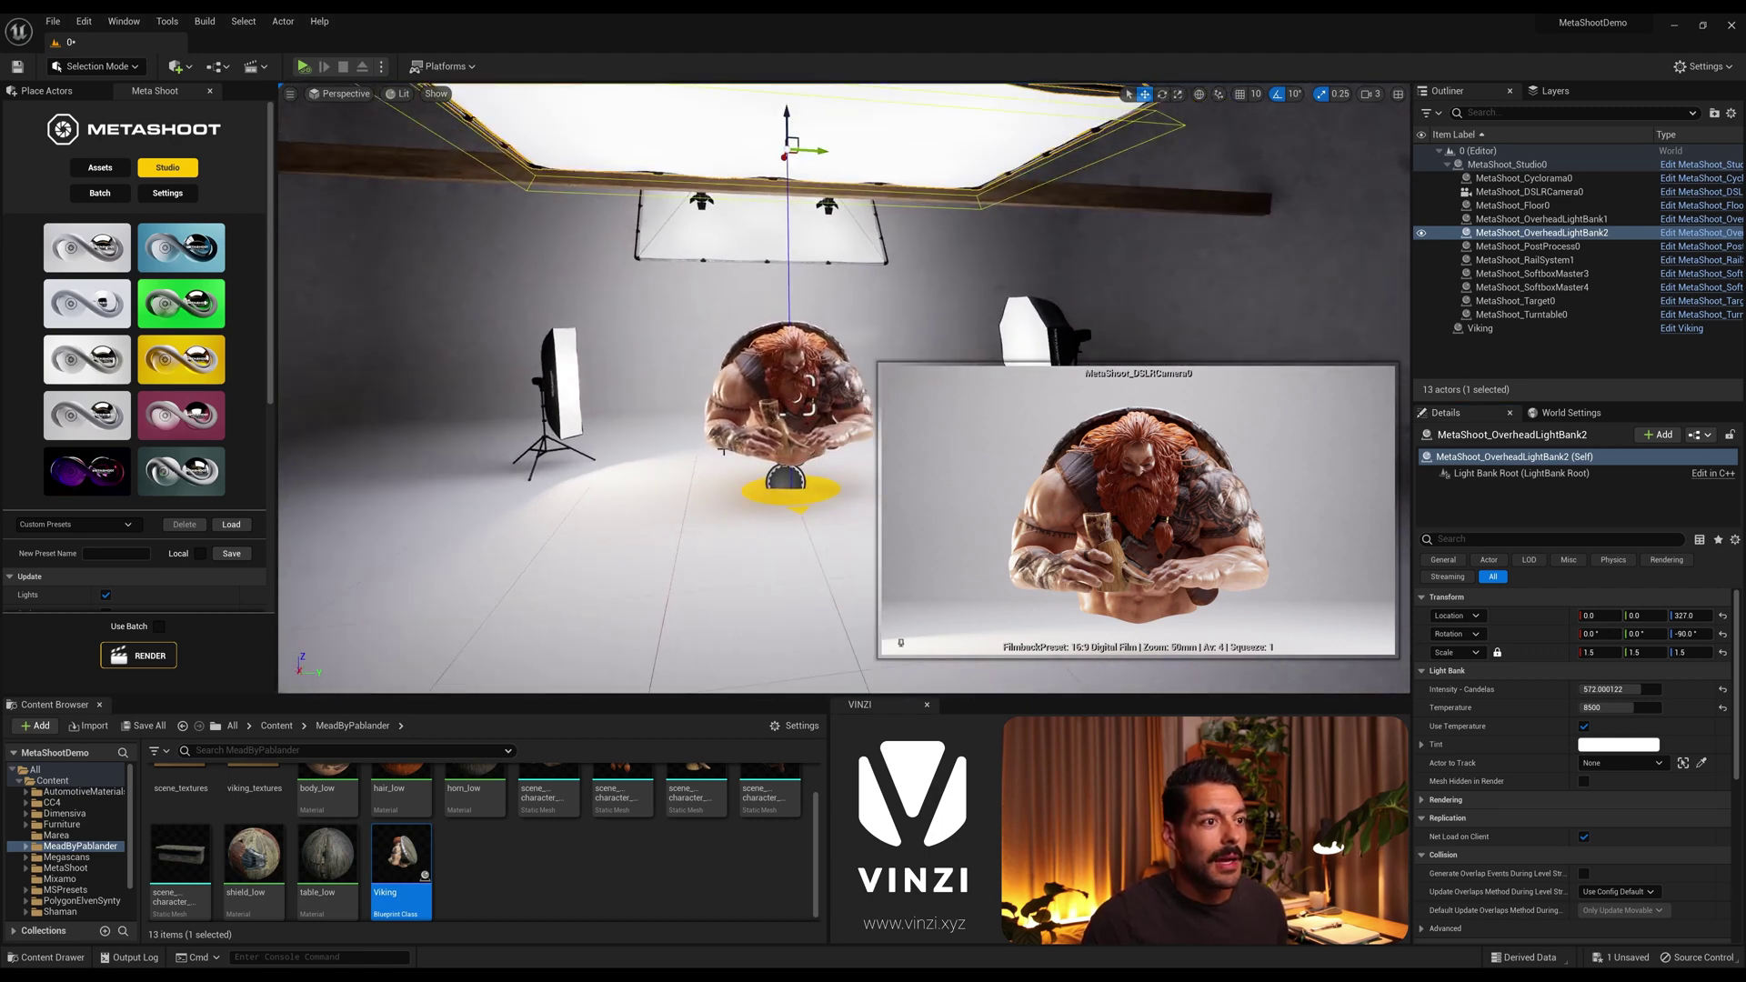
{"action": "right_click_drag", "start_coordinate": [793, 400], "coordinate": [791, 442]}
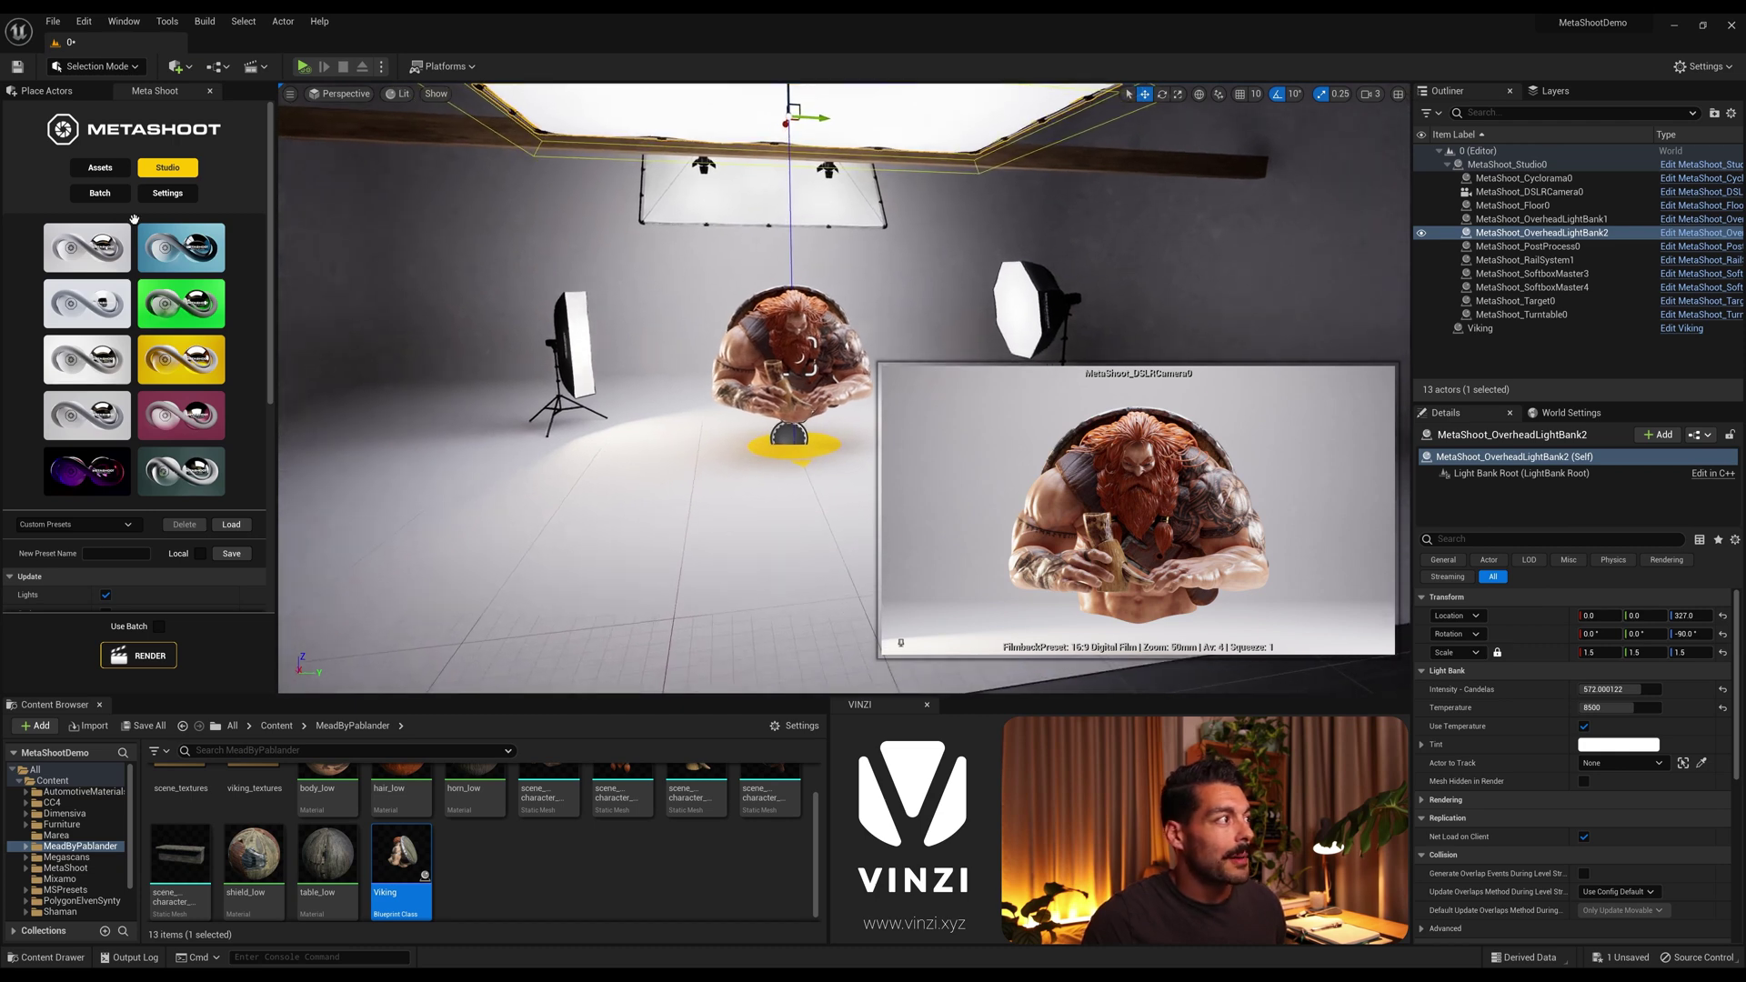
Add a Softbox 60x60 in front of the Viking and shift it sideways out of the camera frame, to Y about -148.
{"action": "left_click", "coordinate": [102, 168]}
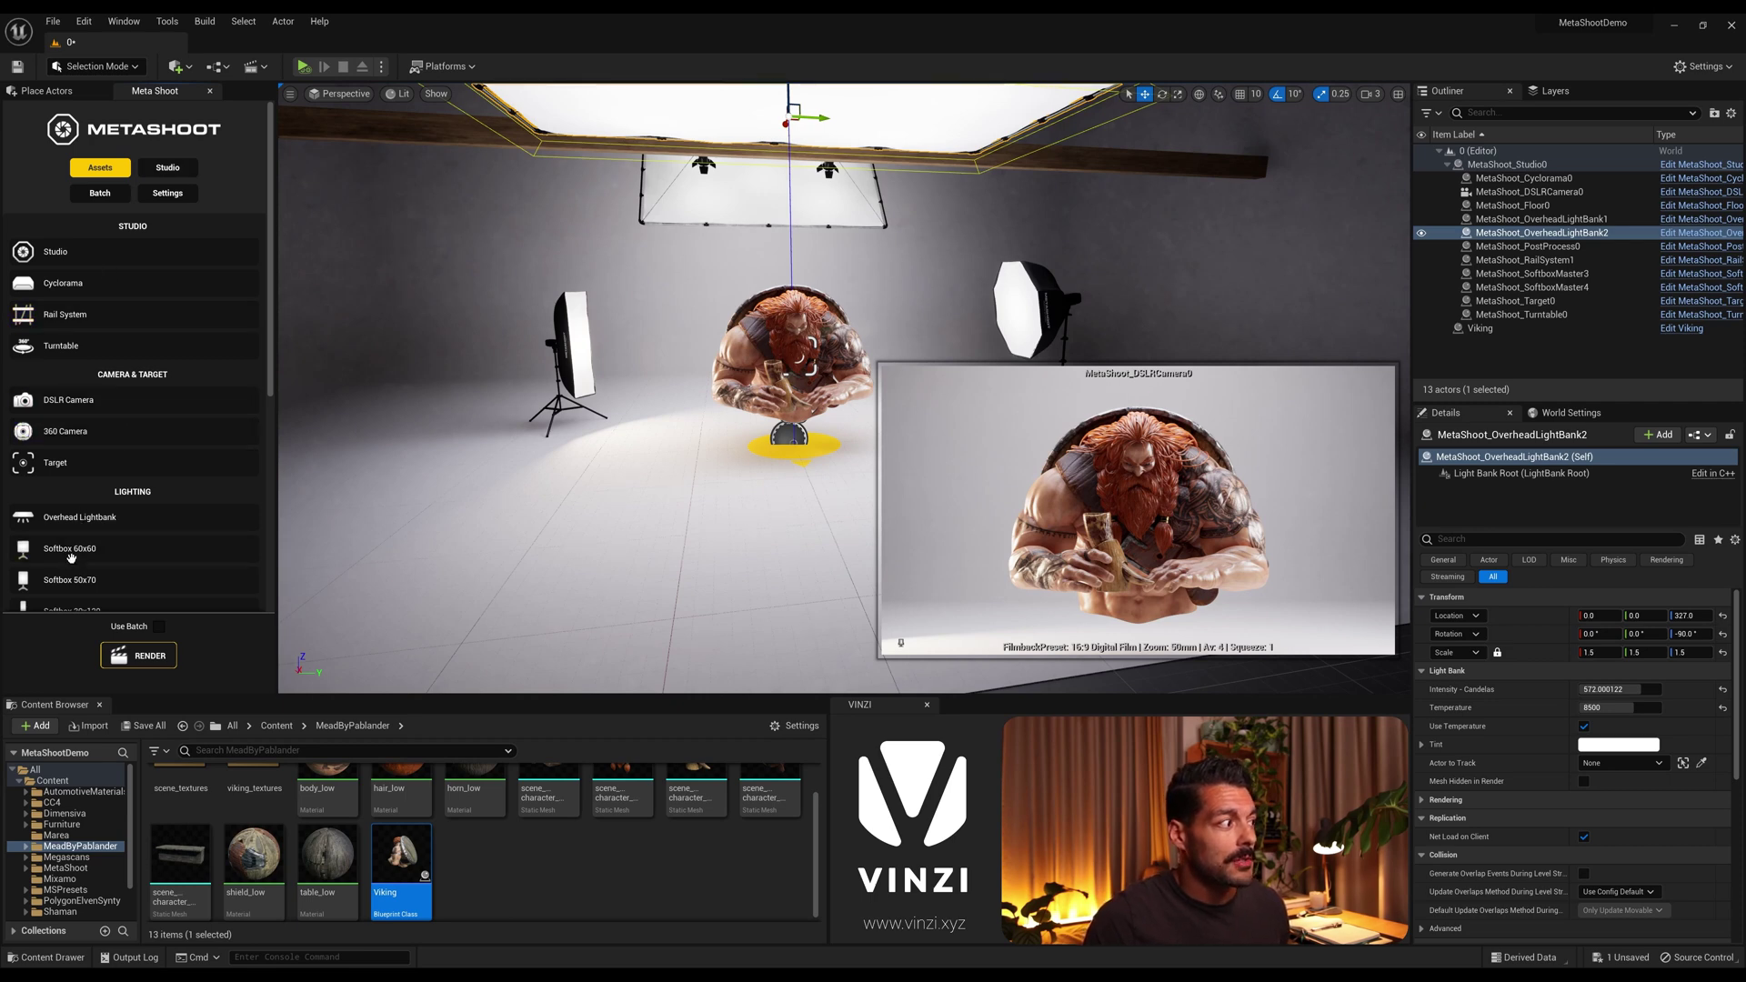
{"action": "left_click_drag", "start_coordinate": [66, 549], "coordinate": [664, 515]}
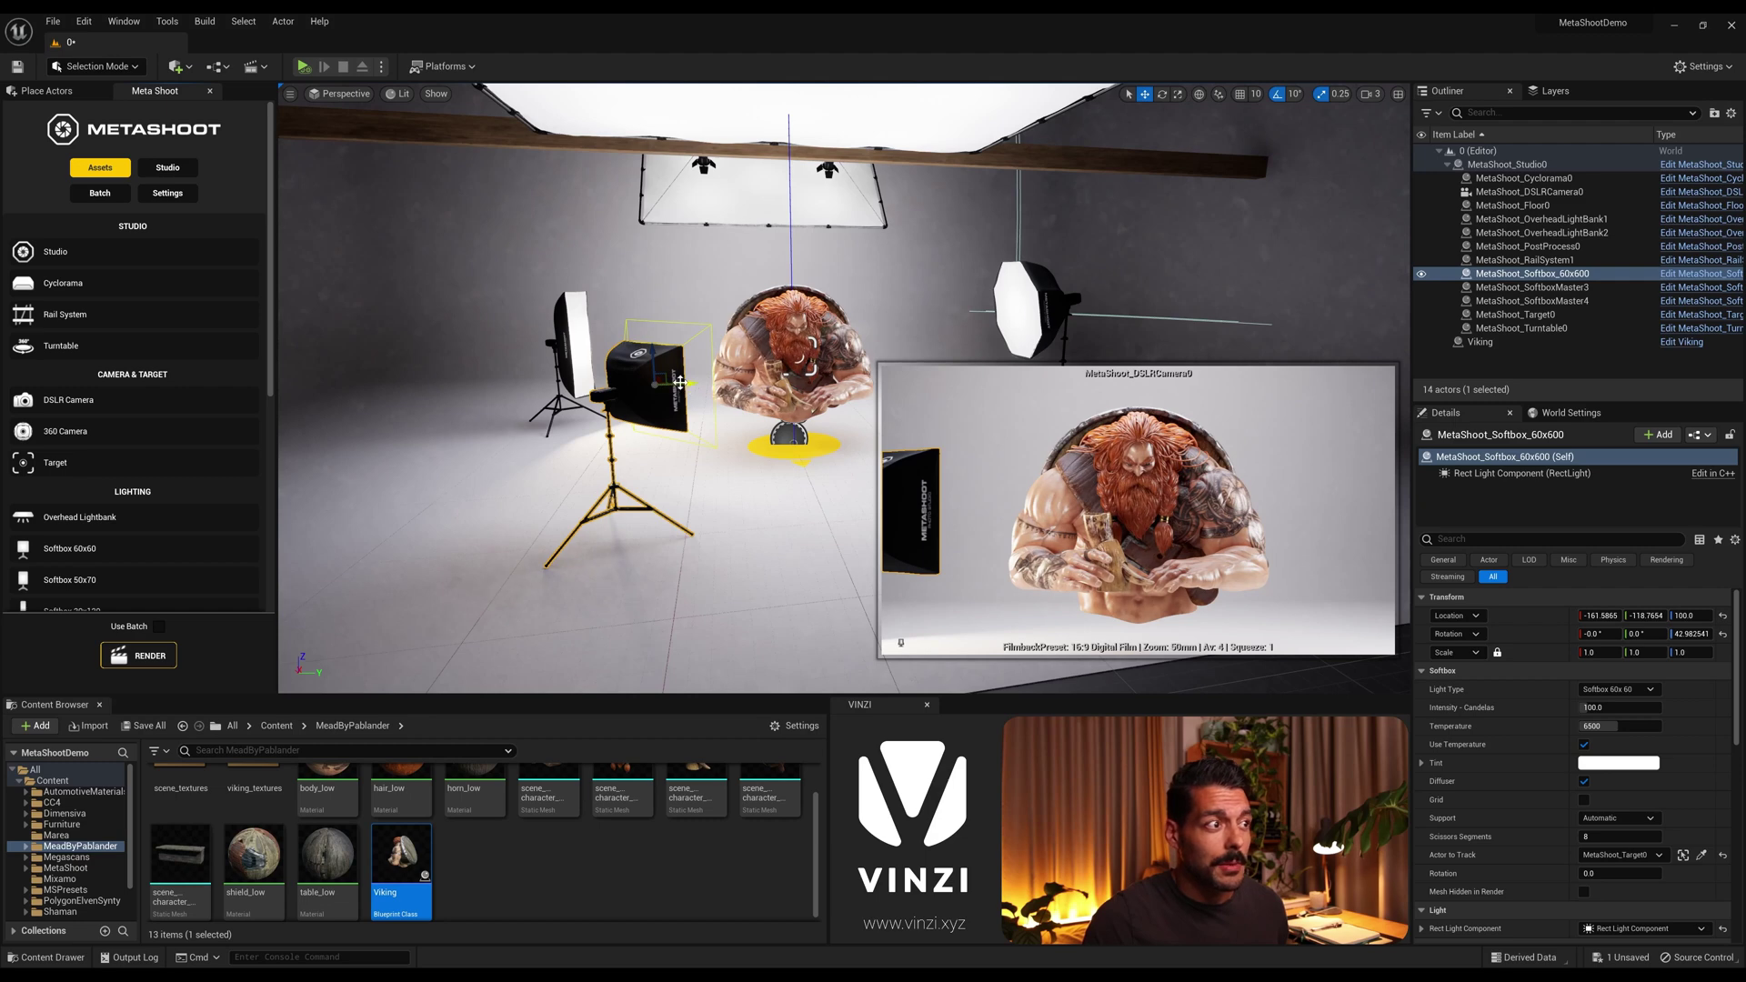
{"action": "left_click_drag", "start_coordinate": [648, 373], "coordinate": [622, 368]}
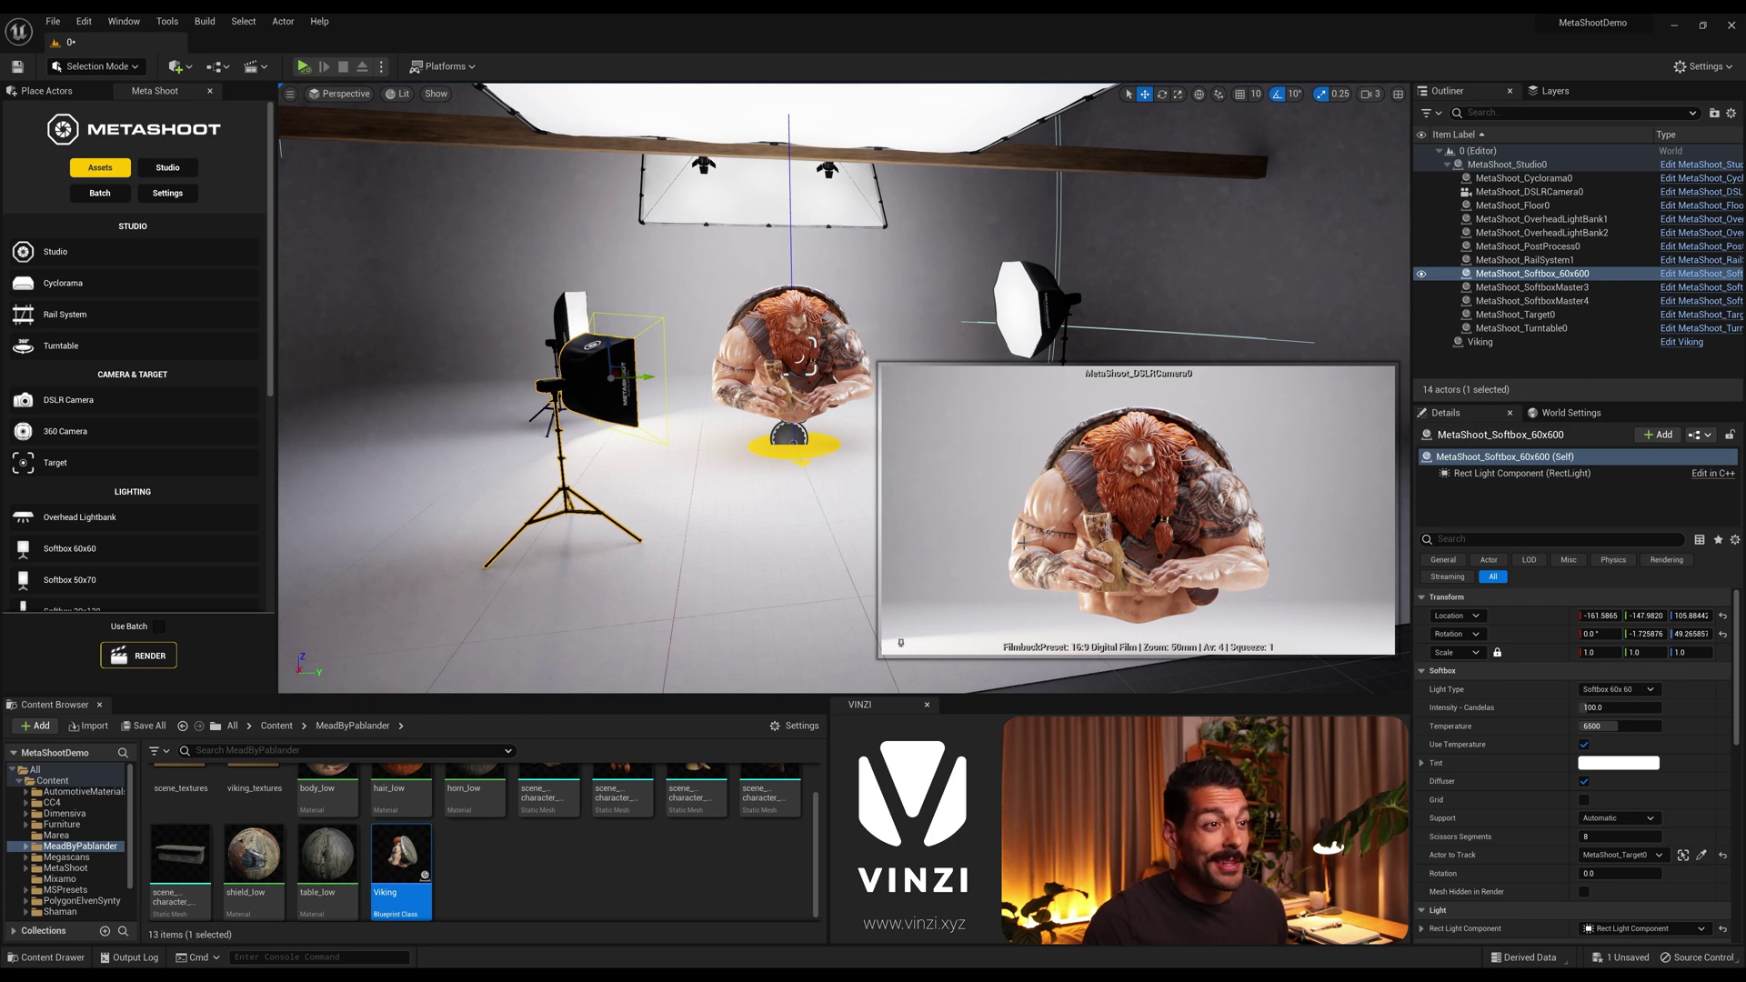
Set the intensity of the new Softbox 60x60 to 16 candelas.
{"action": "left_click", "coordinate": [1619, 707]}
{"action": "type", "text": "0"}
{"action": "key", "text": "Return"}
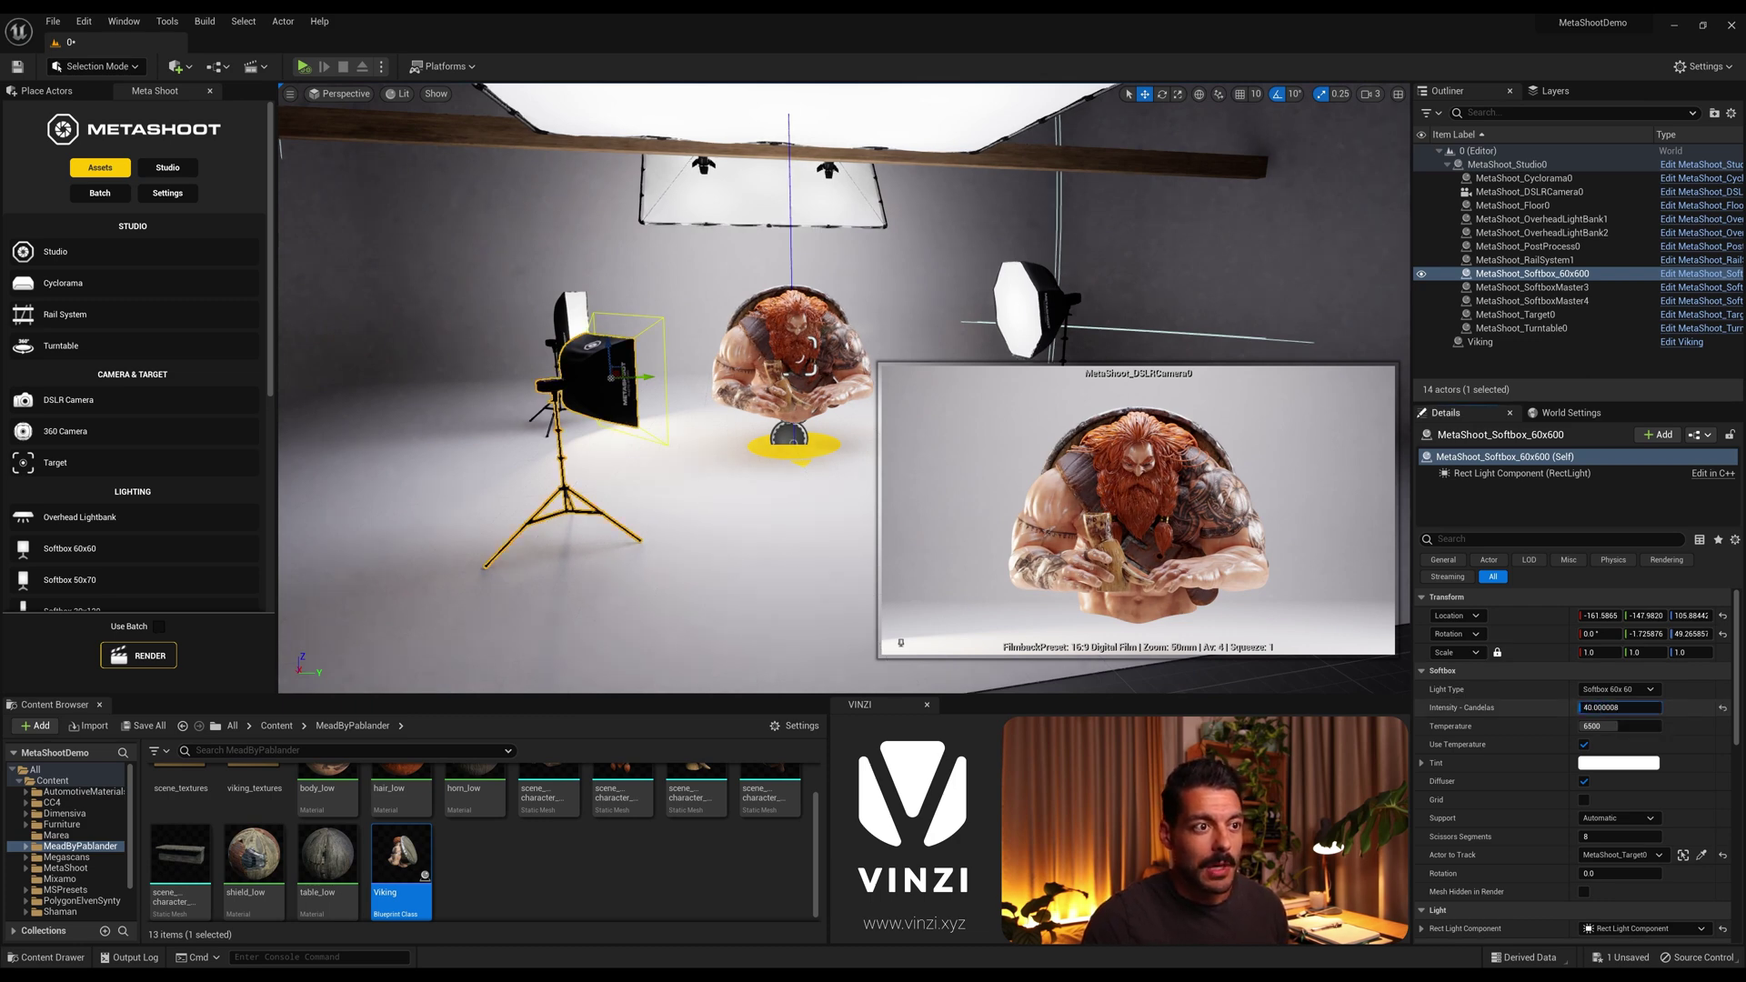
{"action": "type", "text": "16"}
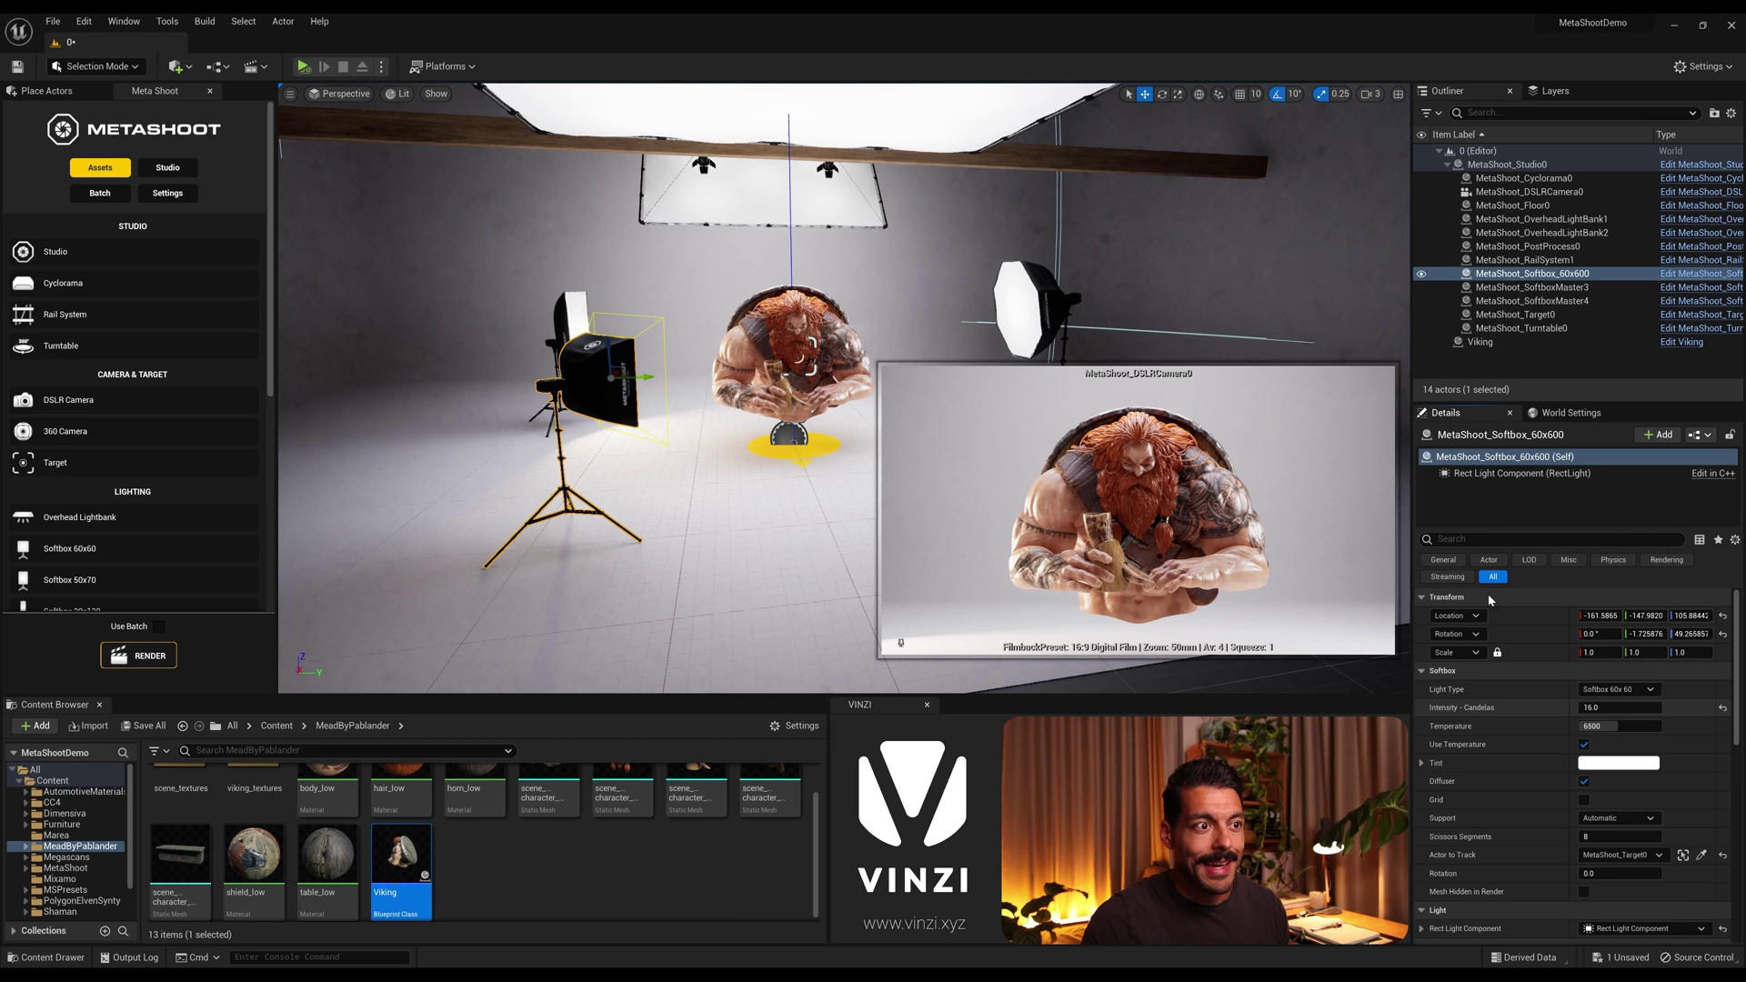
{"action": "key", "text": "Return"}
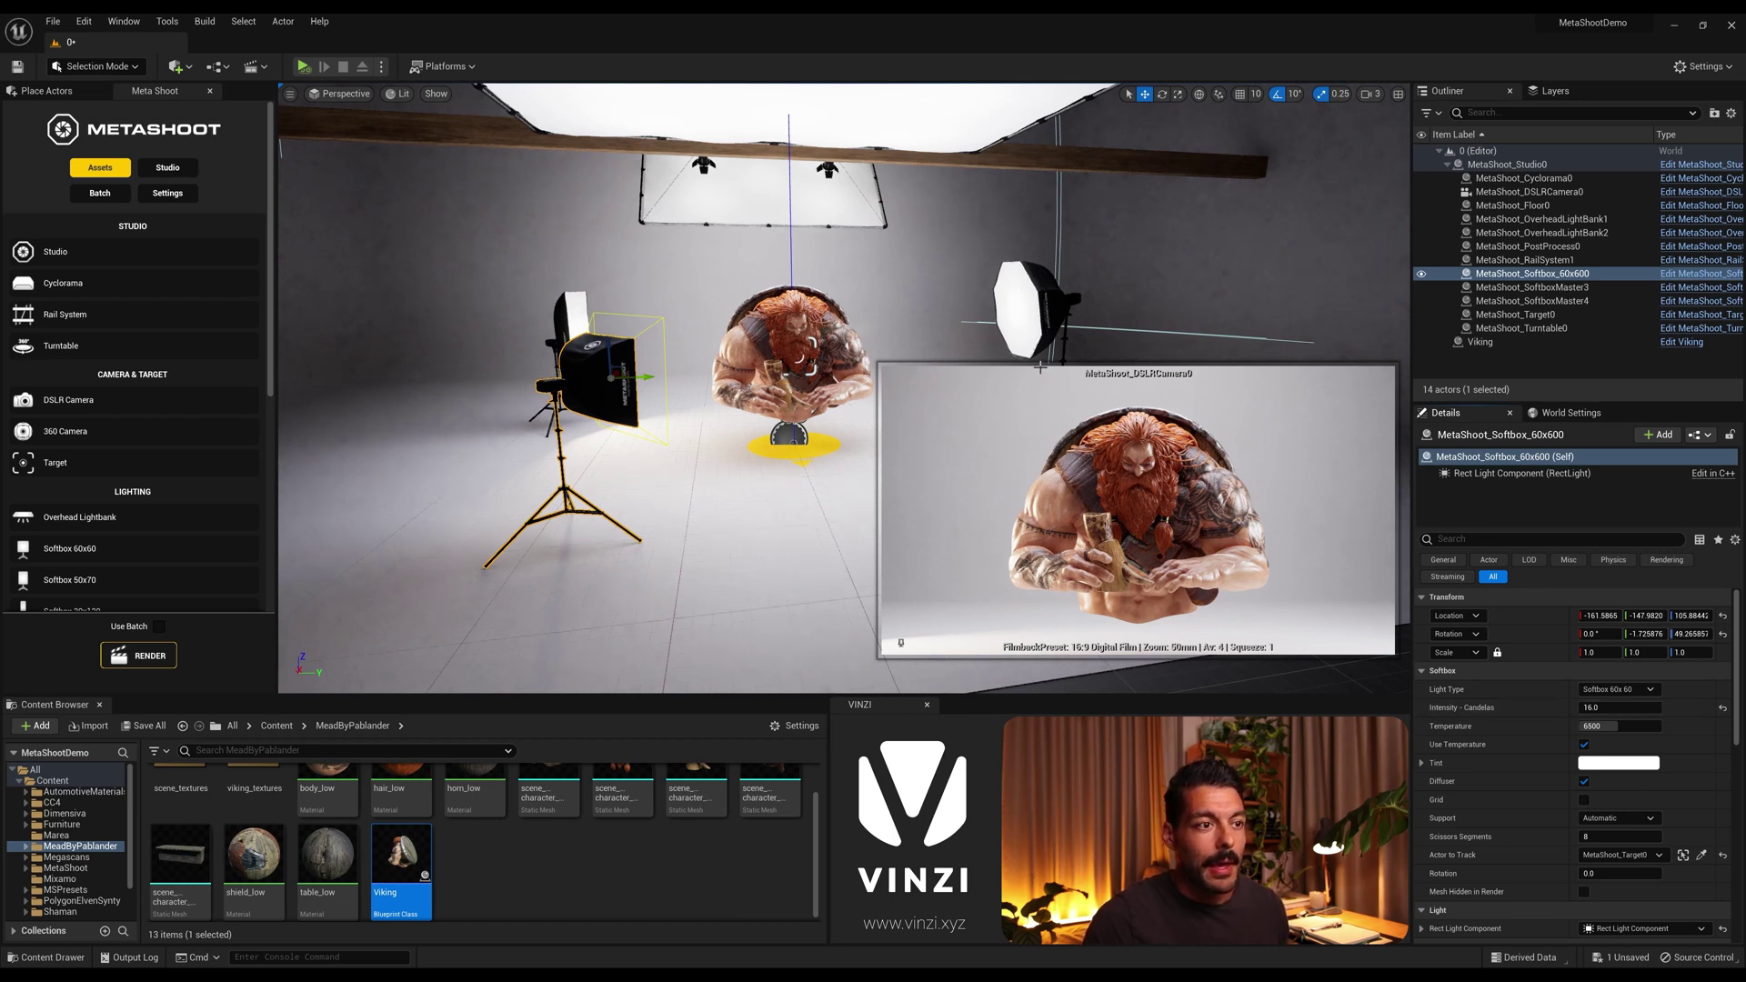
Raise MetaShoot_SoftboxMaster3's intensity to about 324 candelas and shift its X location to about -0.22.
{"action": "left_click", "coordinate": [1035, 316]}
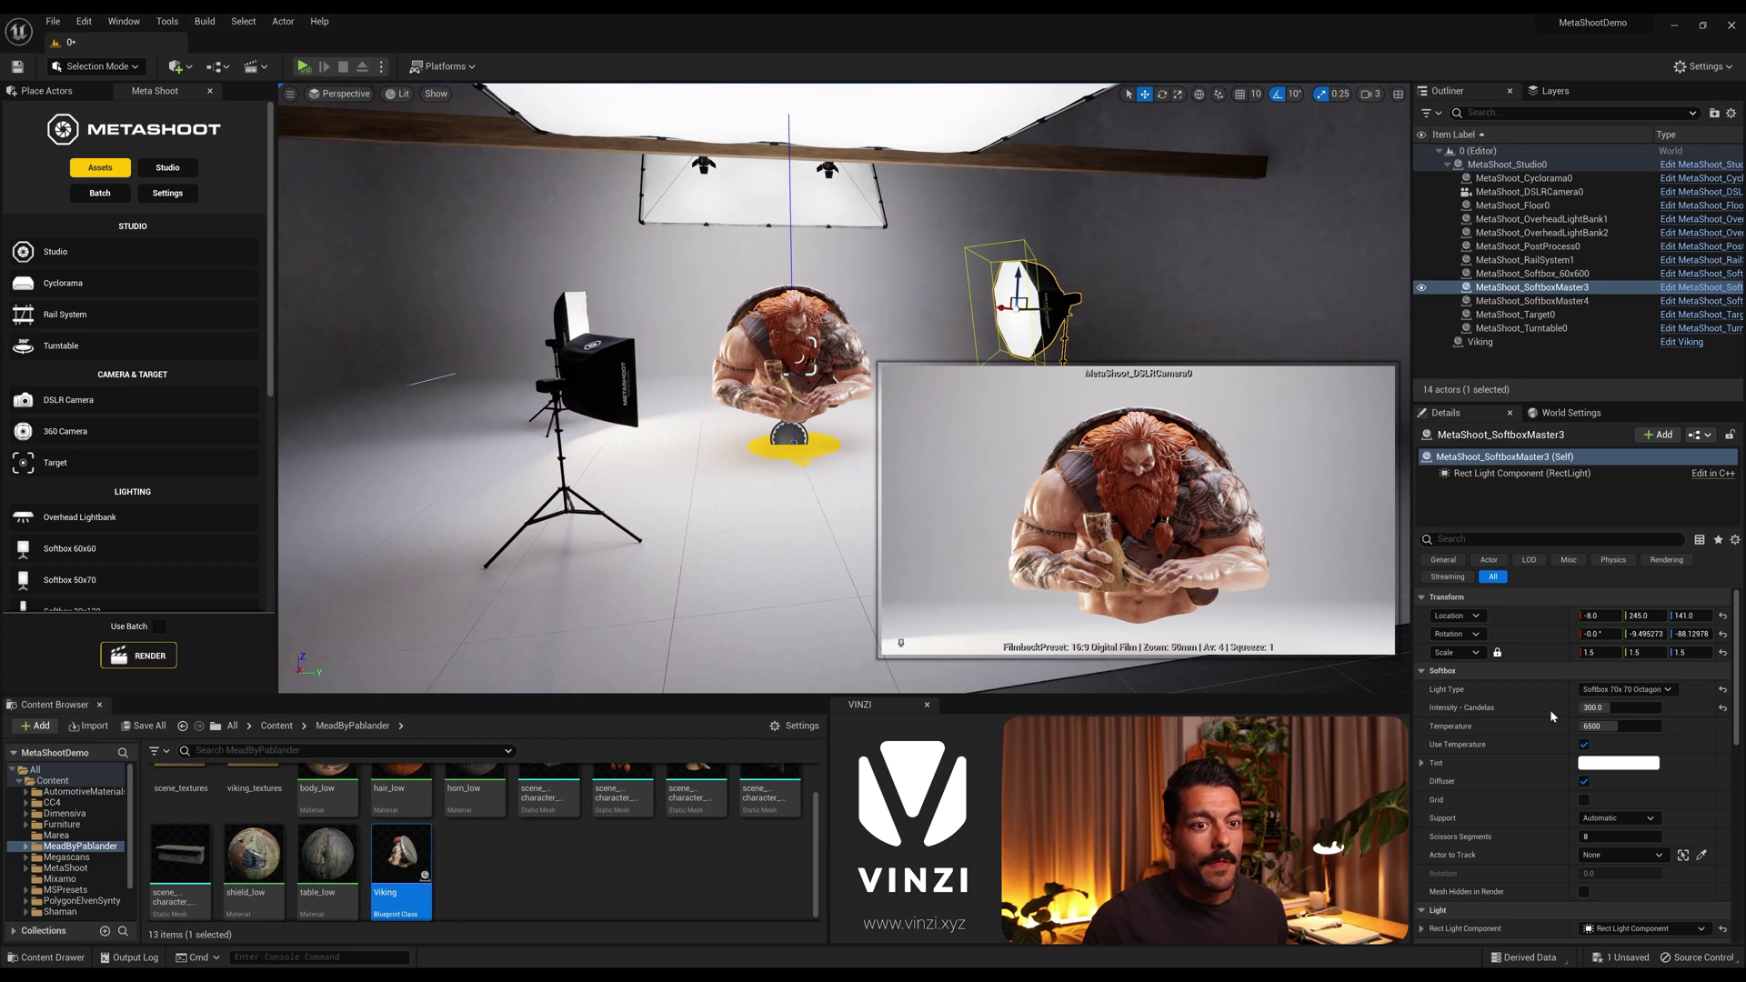
{"action": "left_click_drag", "start_coordinate": [1608, 708], "coordinate": [1613, 708]}
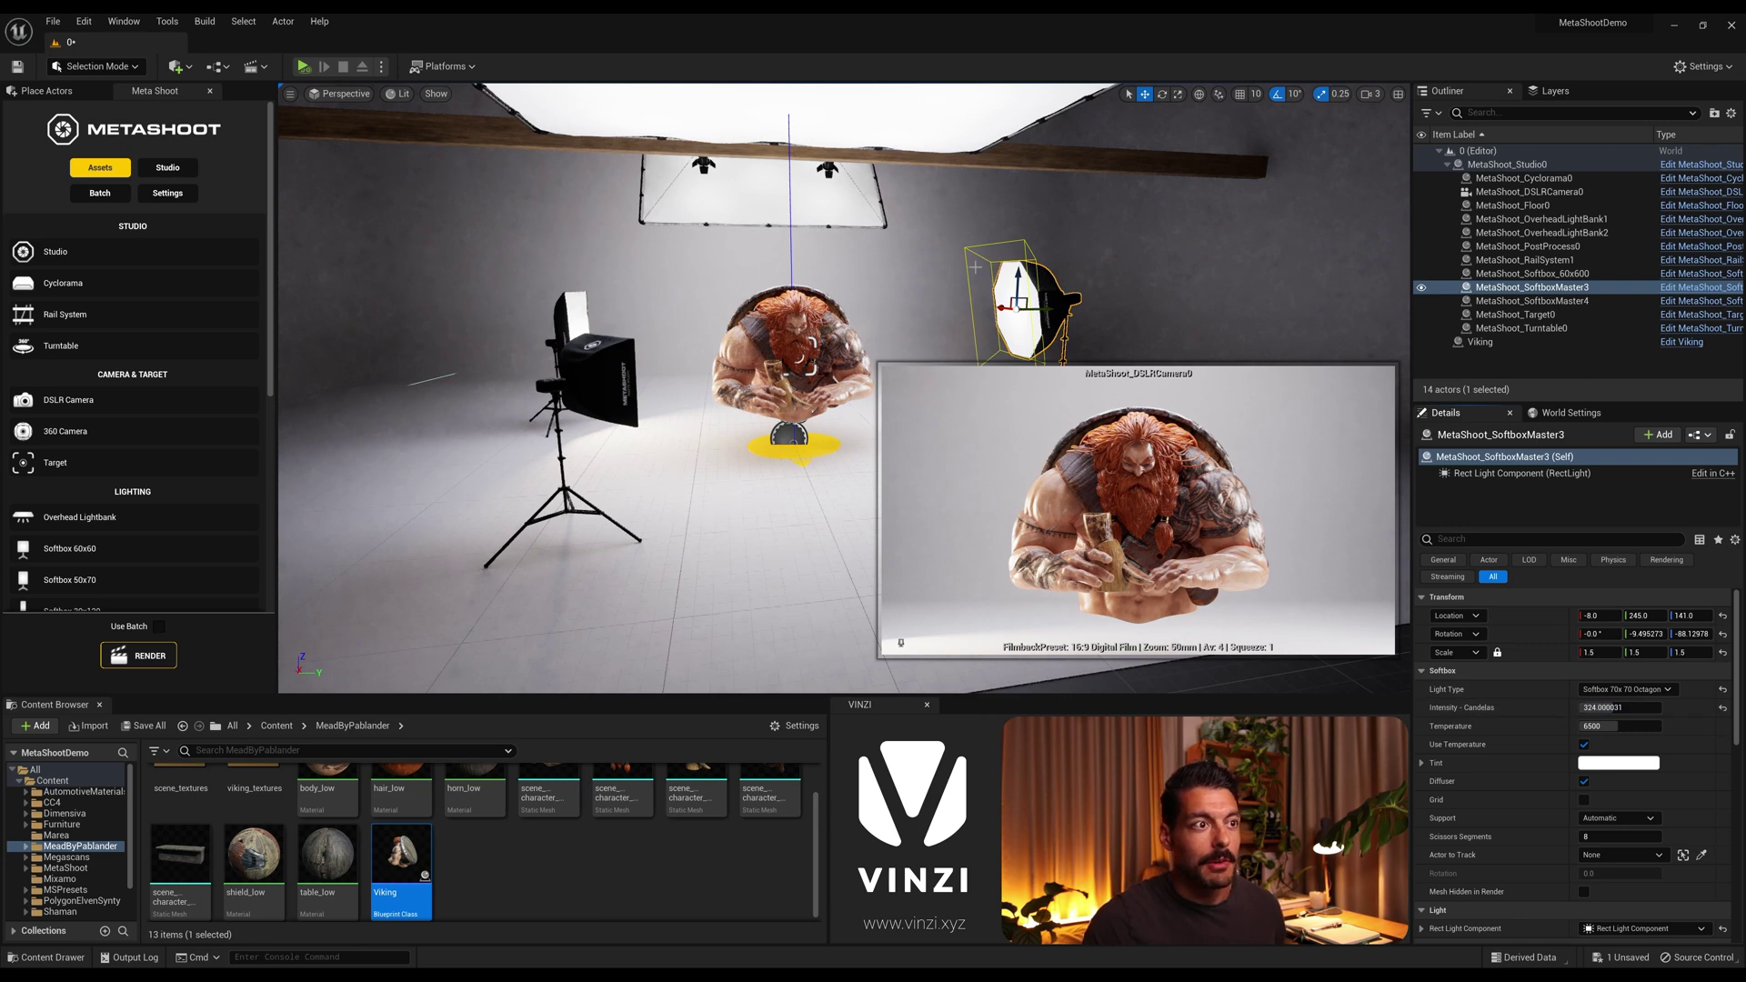
{"action": "left_click_drag", "start_coordinate": [1600, 617], "coordinate": [1606, 617]}
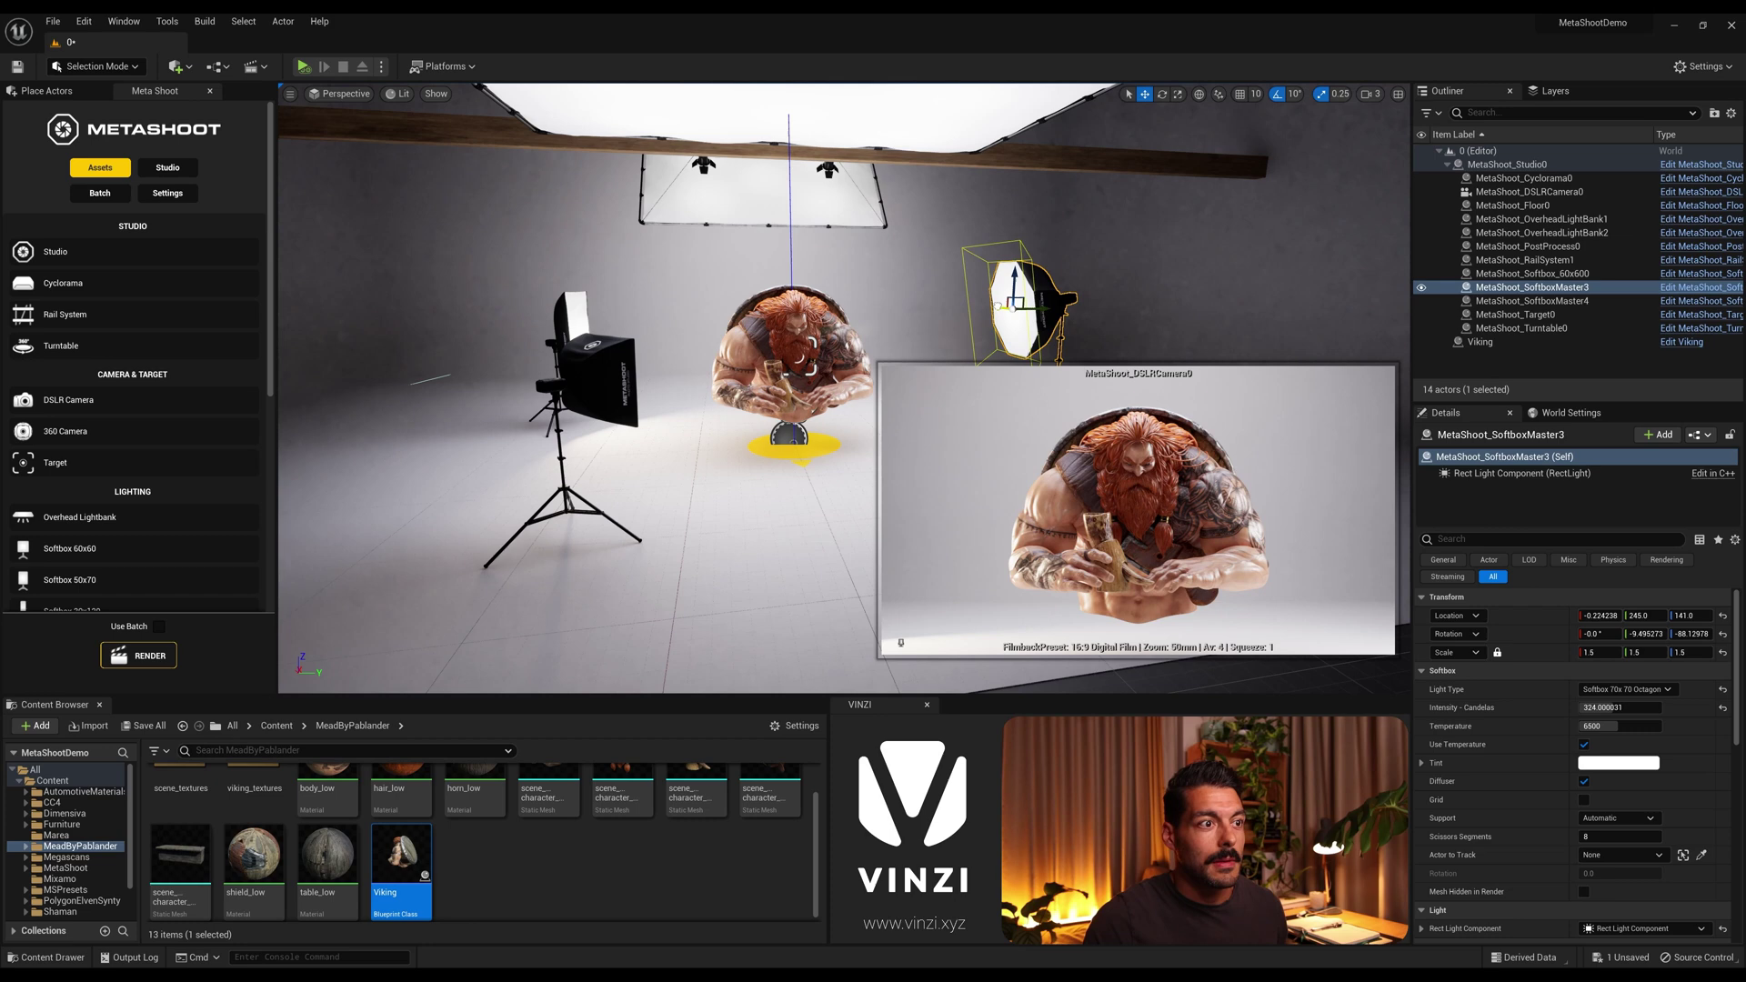
{"action": "mouse_move", "coordinate": [997, 308]}
{"action": "right_mouse_down"}
{"action": "mouse_move", "coordinate": [1047, 307]}
{"action": "mouse_move", "coordinate": [964, 295]}
{"action": "mouse_move", "coordinate": [978, 295]}
{"action": "right_mouse_up"}
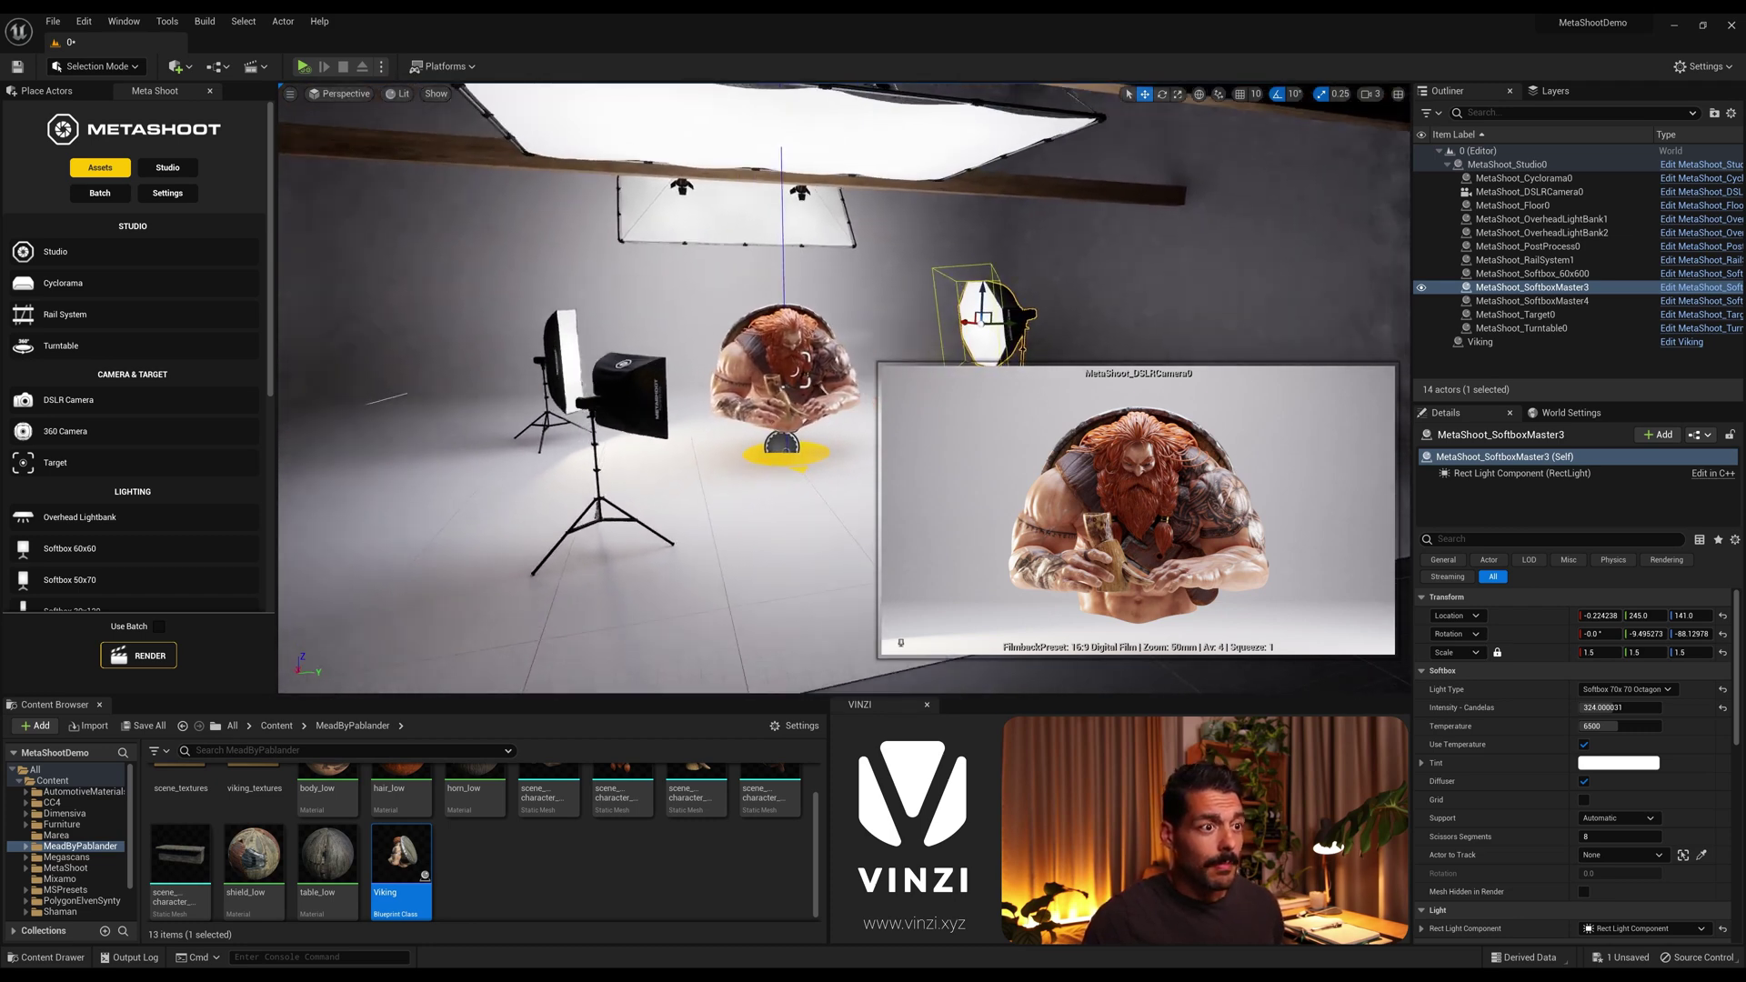
{"action": "key", "text": "a"}
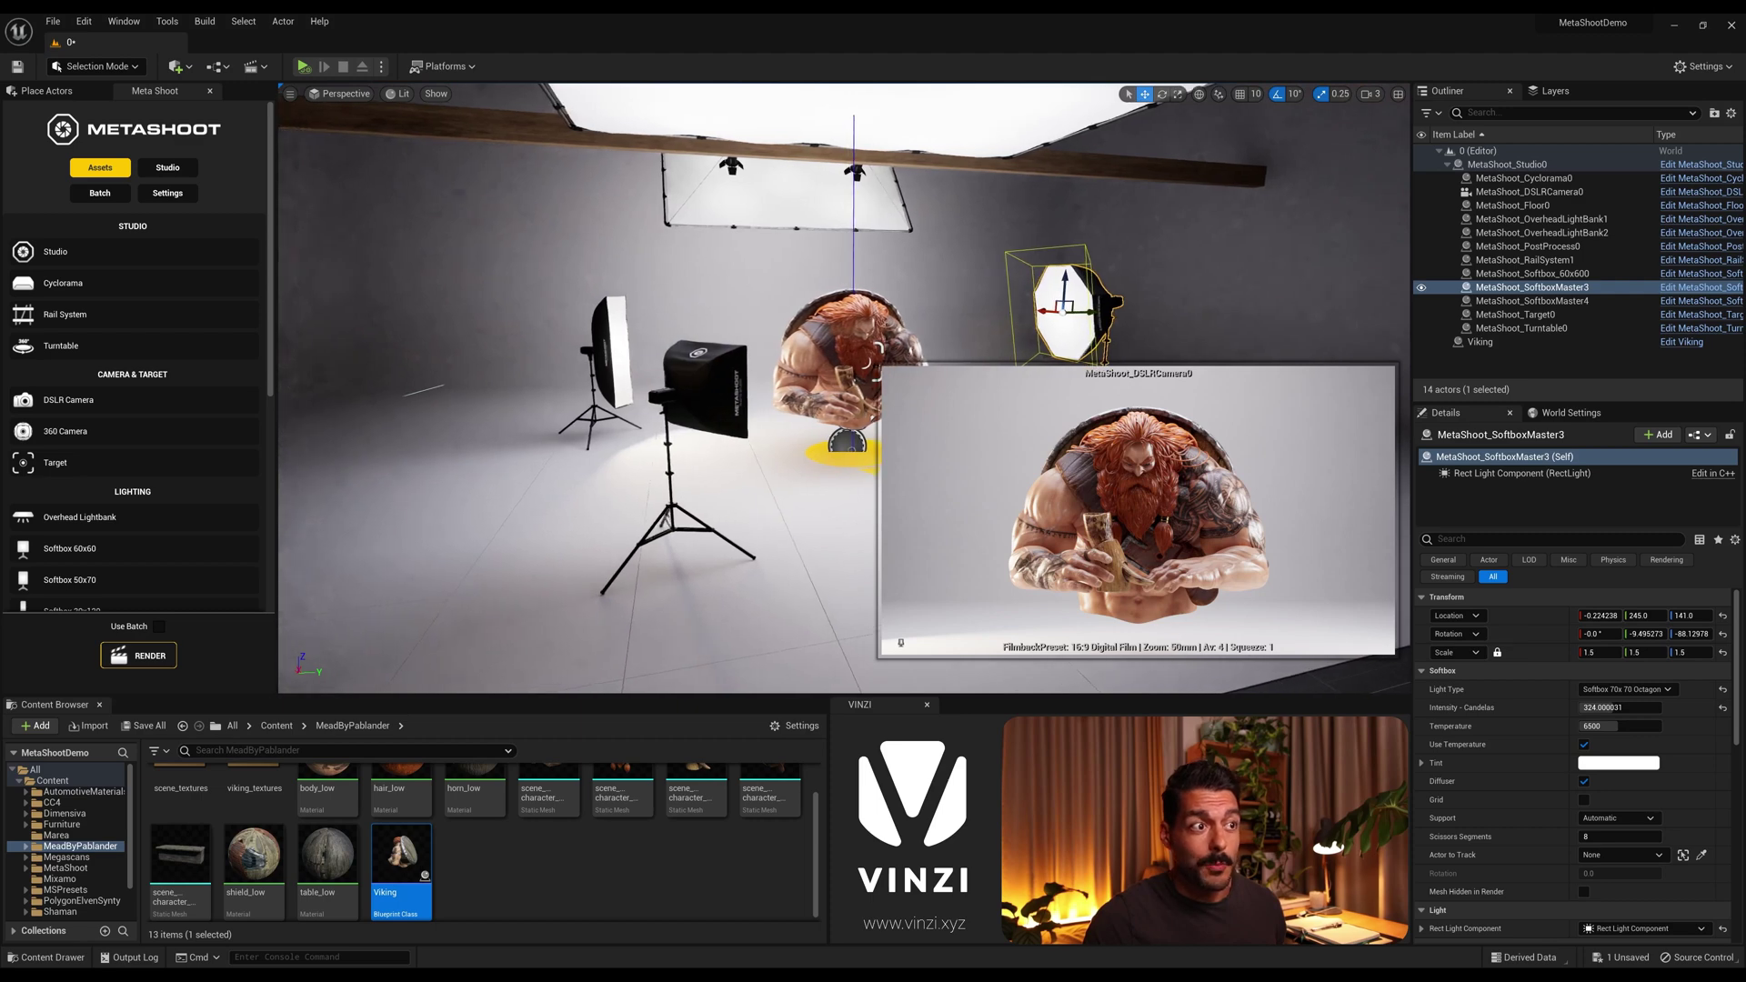
{"action": "key", "text": "d"}
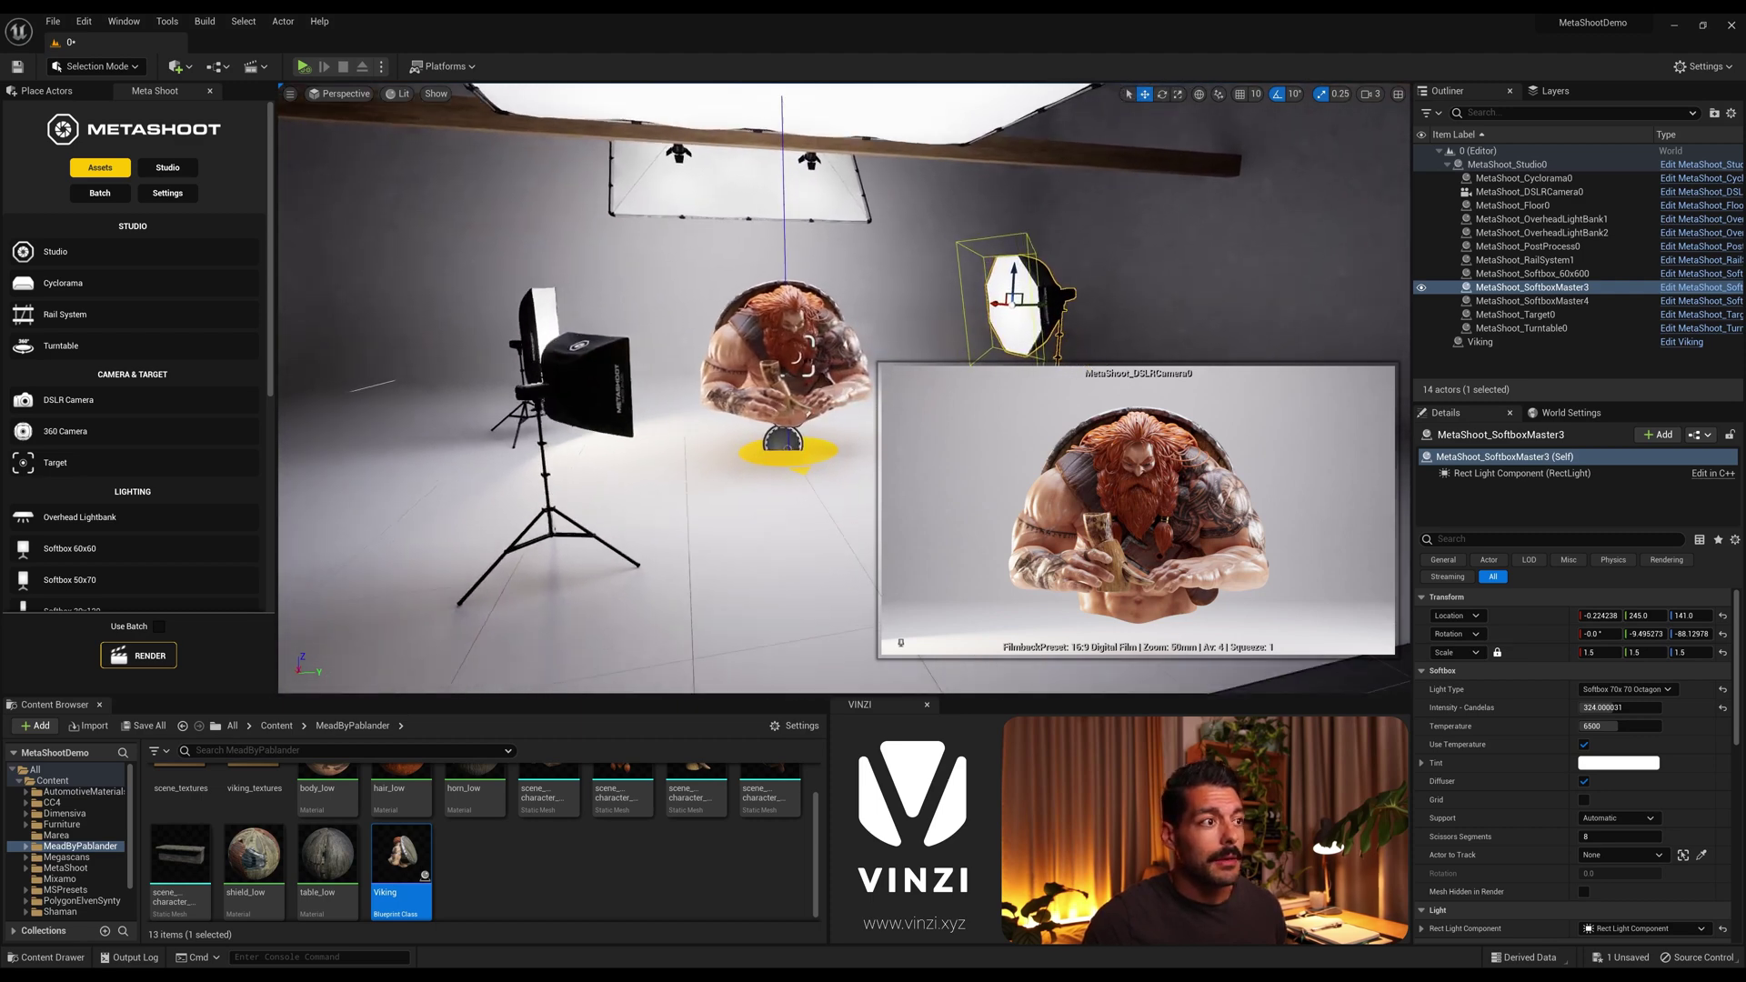
{"action": "right_click_drag", "start_coordinate": [986, 287], "coordinate": [999, 303]}
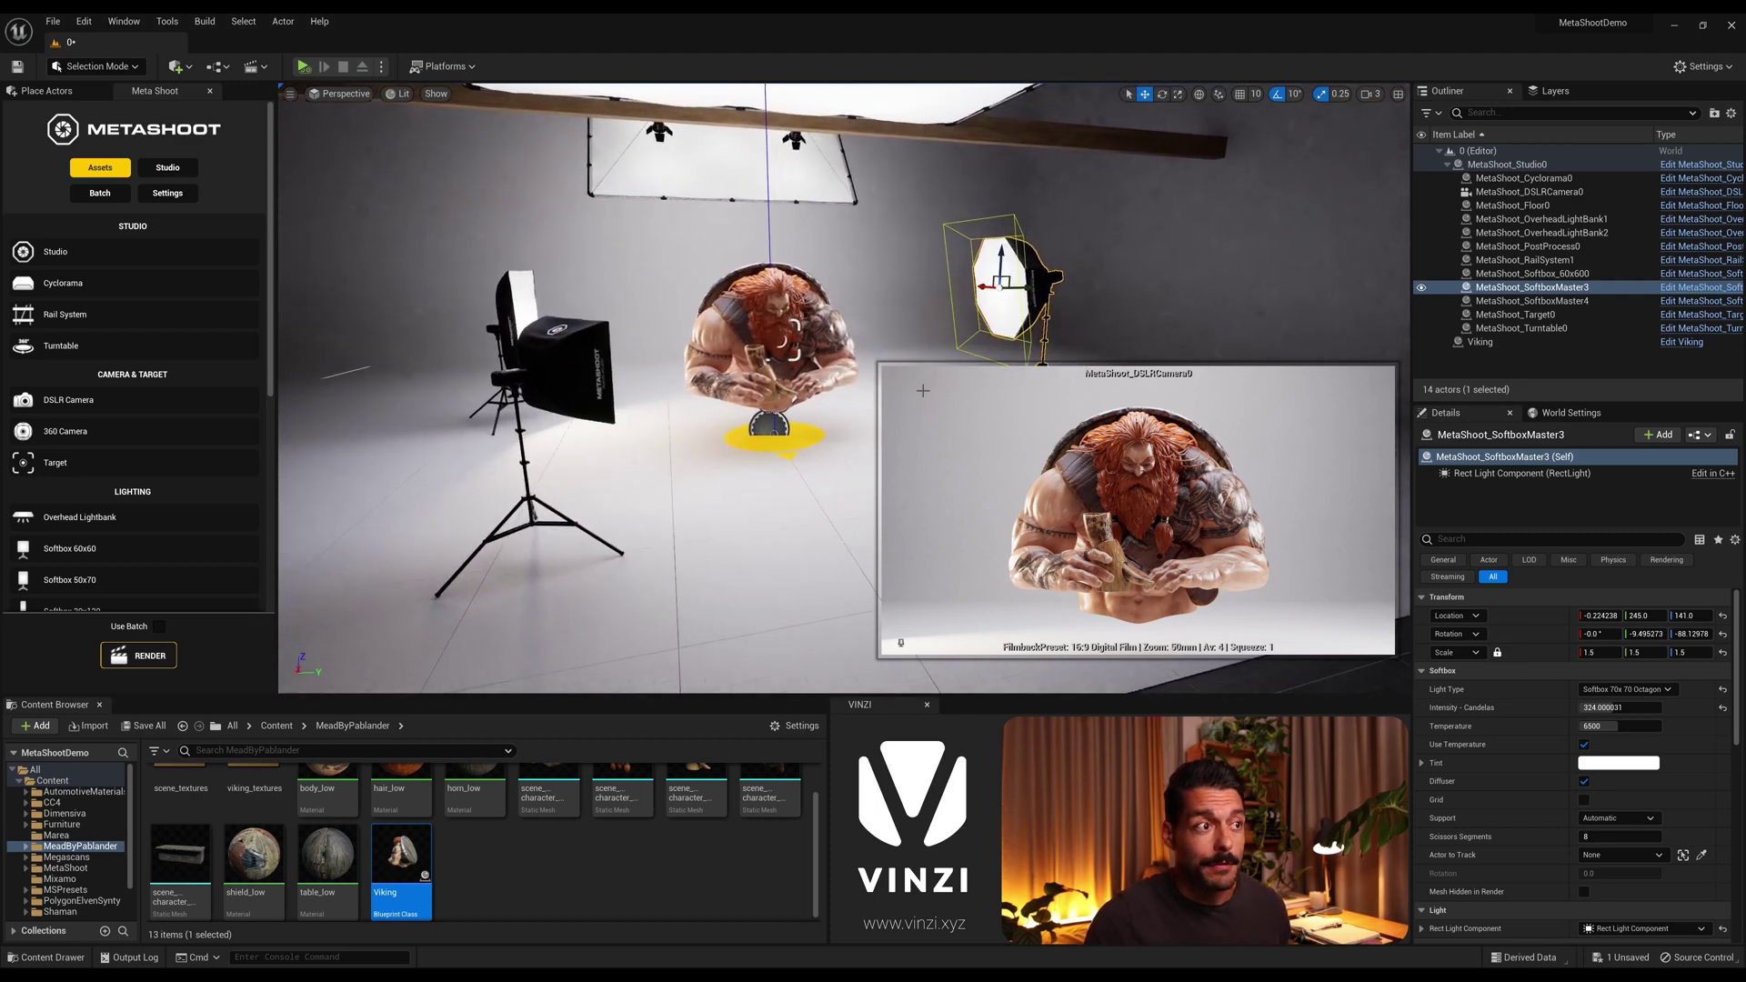
Attach the Viking to MetaShoot_Turntable0 and run a short simulation to check its rotation.
{"action": "left_click", "coordinate": [1477, 343]}
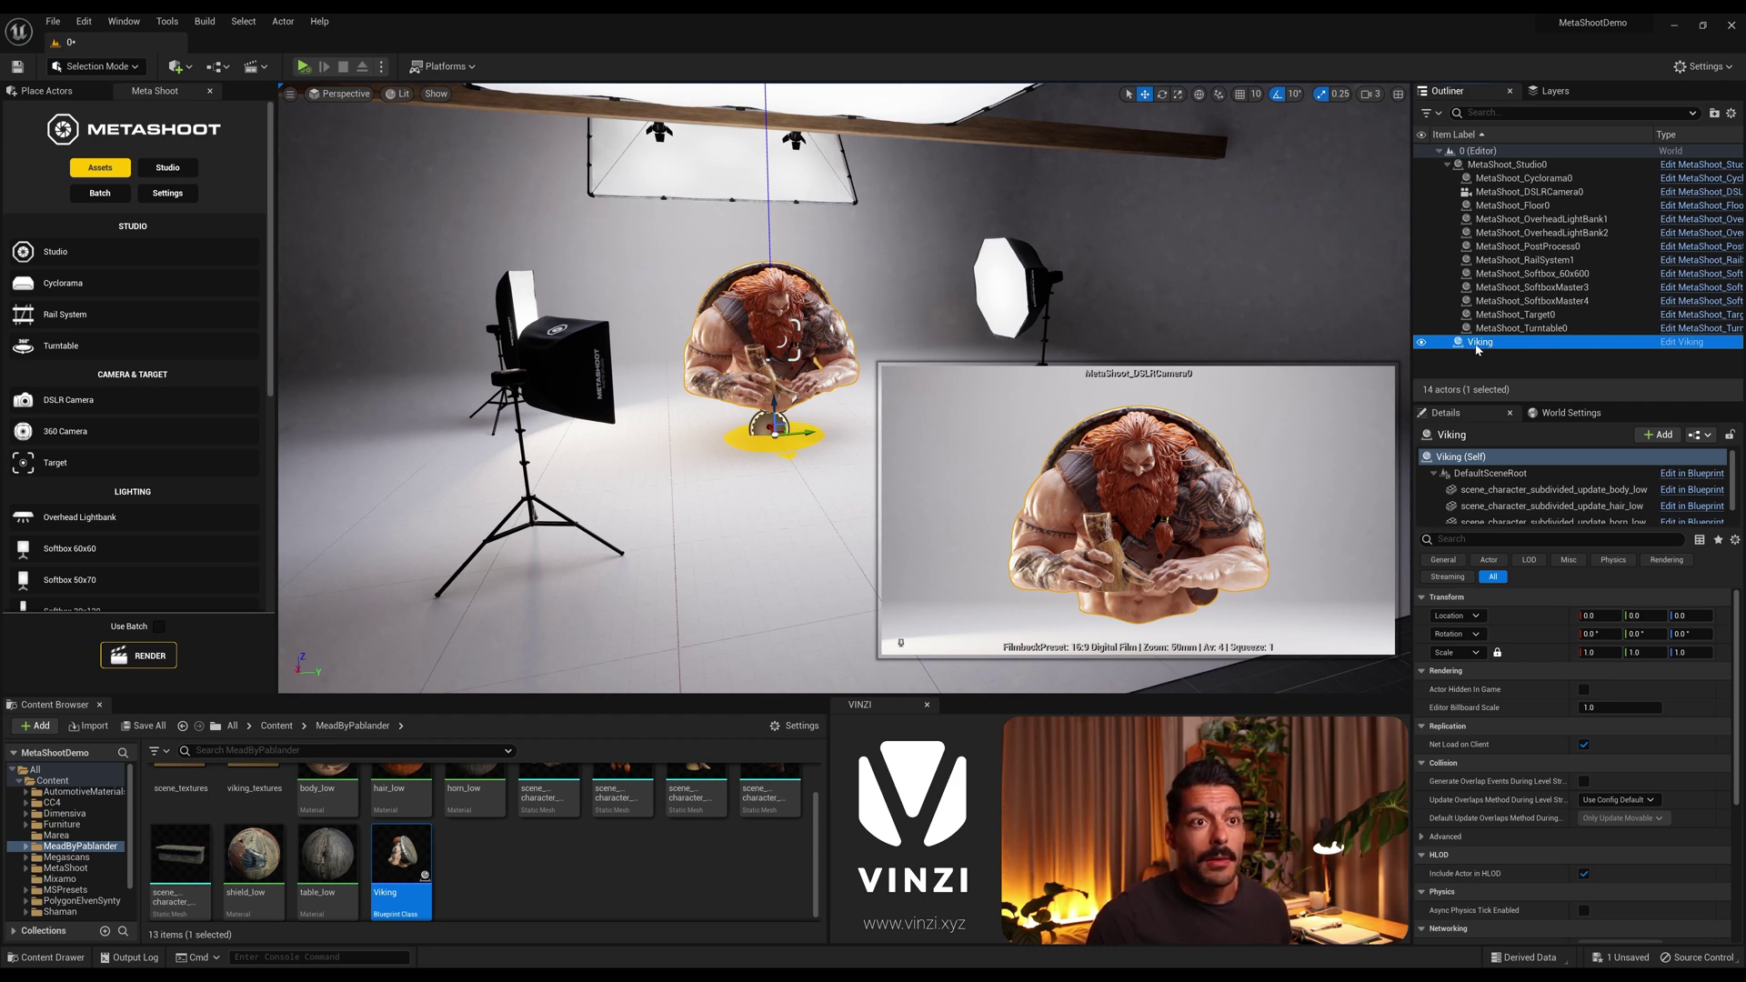
{"action": "left_click_drag", "start_coordinate": [1546, 332], "coordinate": [1520, 331]}
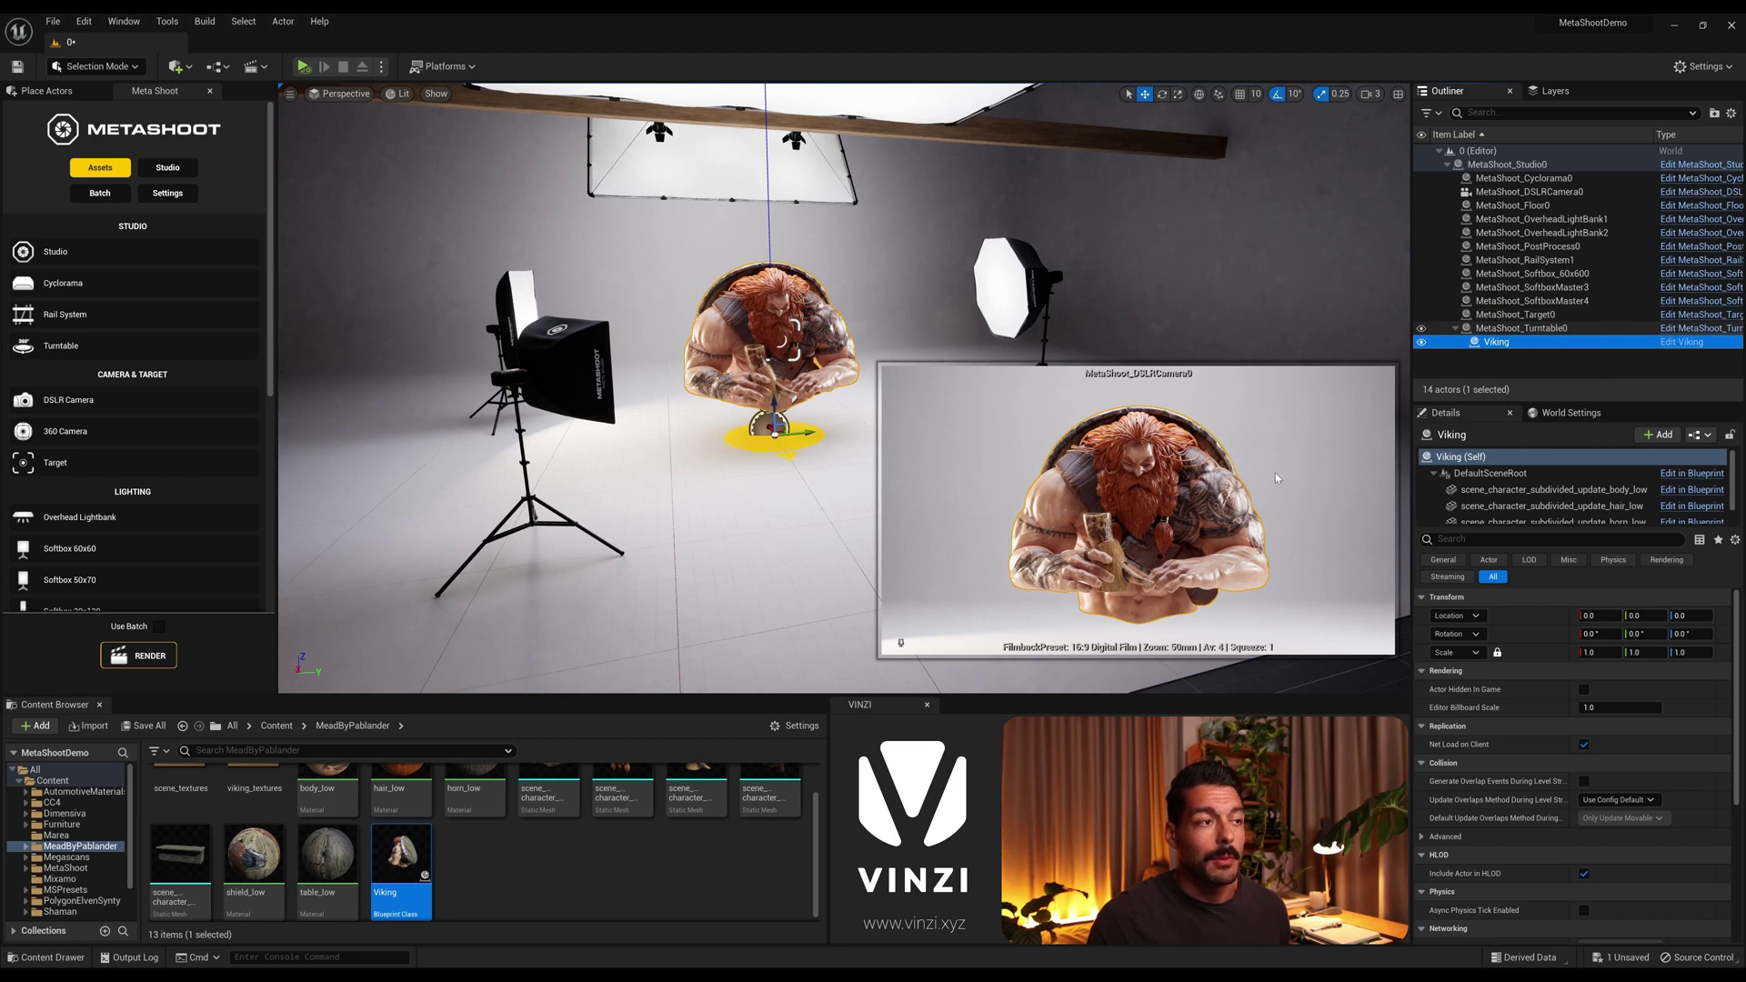
{"action": "left_click", "coordinate": [303, 66]}
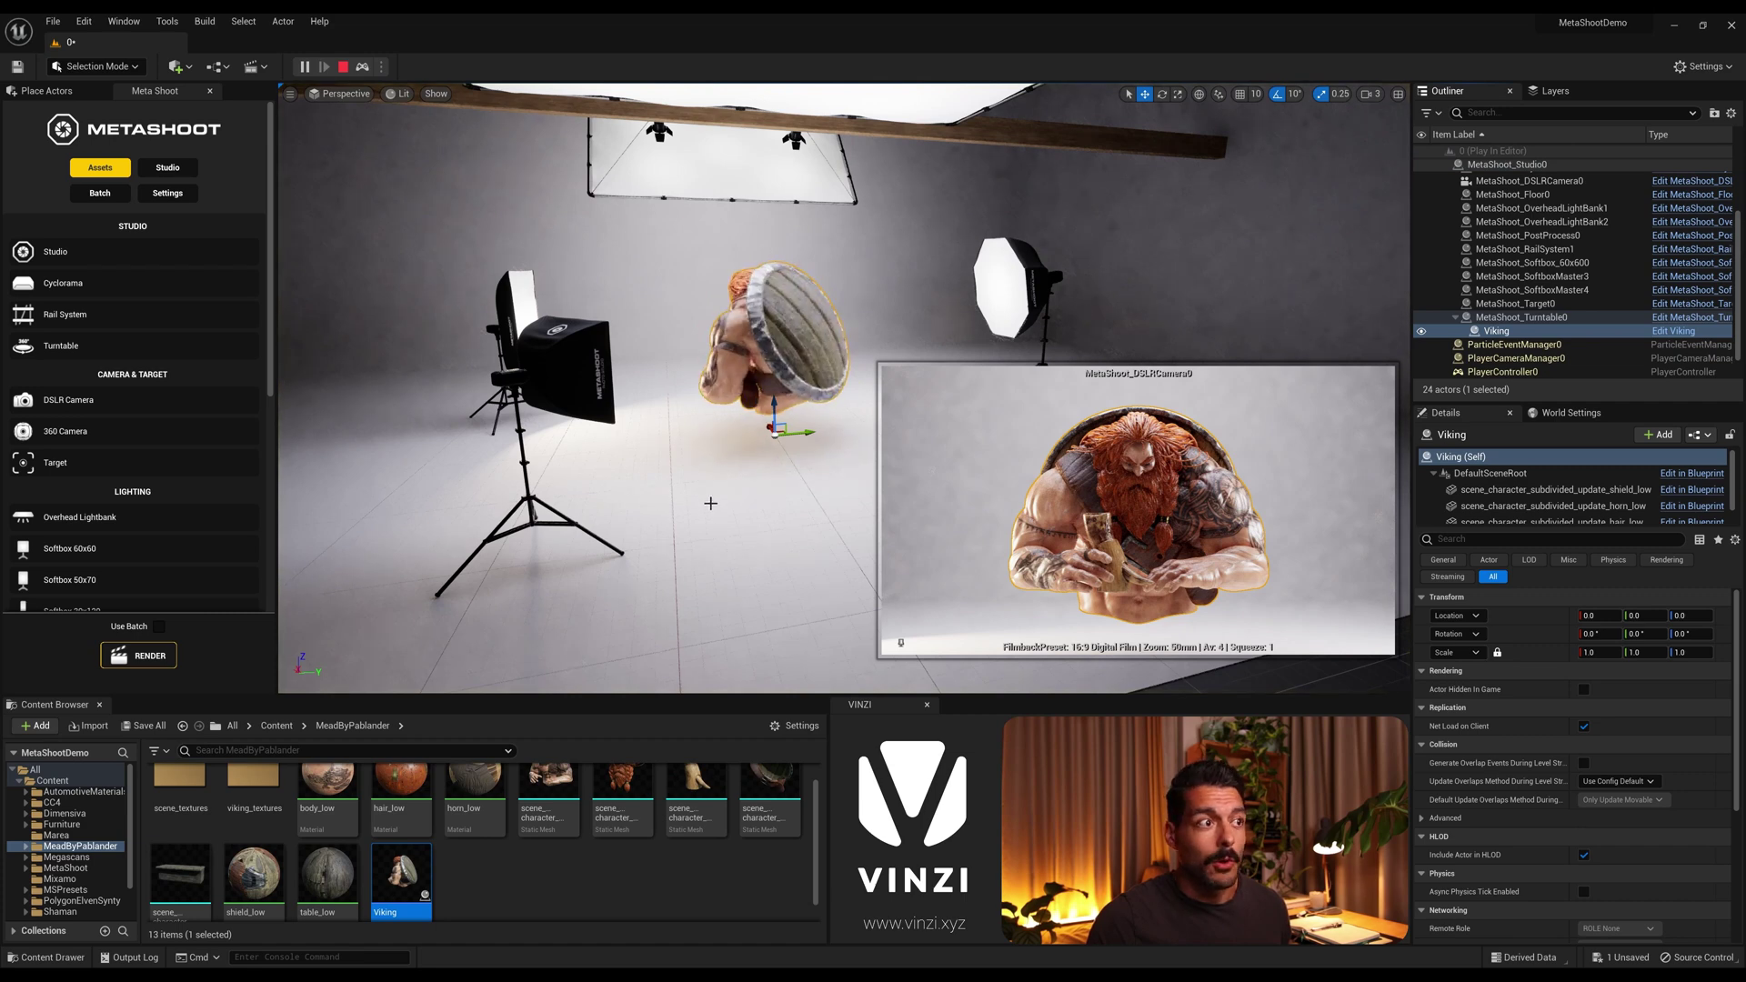
{"action": "left_click", "coordinate": [344, 68]}
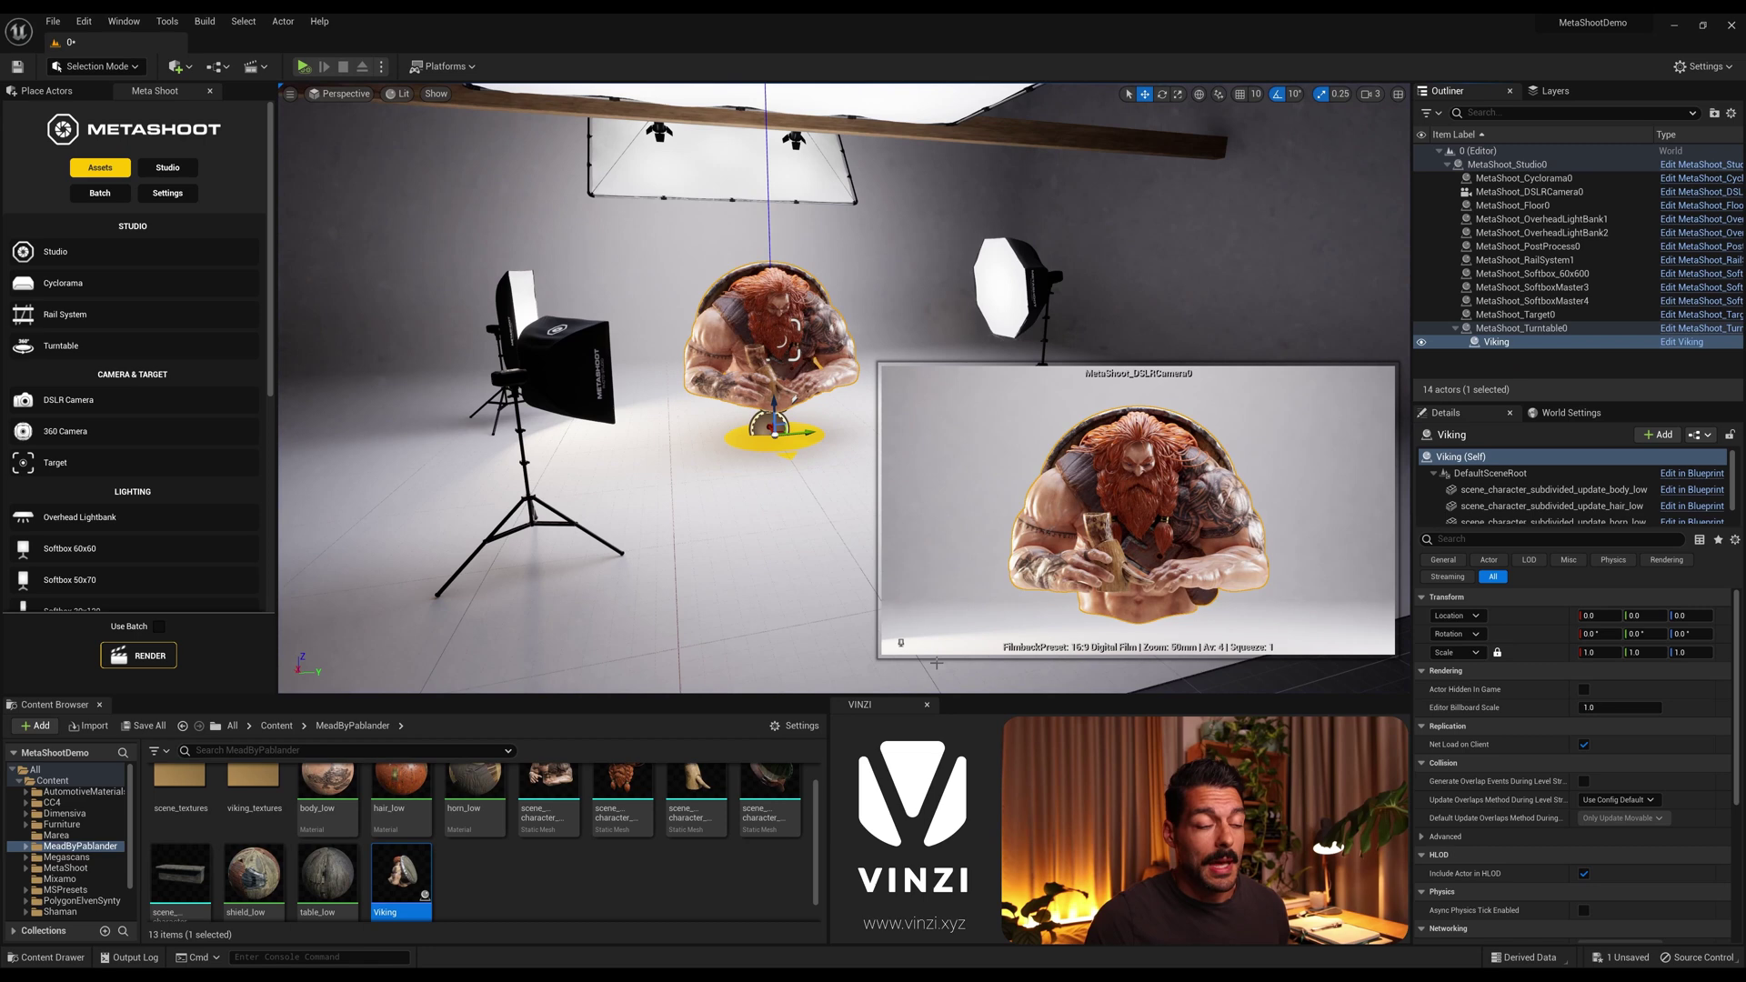
Unpin the camera preview, simulate the turntable with MetaShoot_DSLRCamera0 selected to check the shot, and pin the preview again.
{"action": "left_click", "coordinate": [899, 643]}
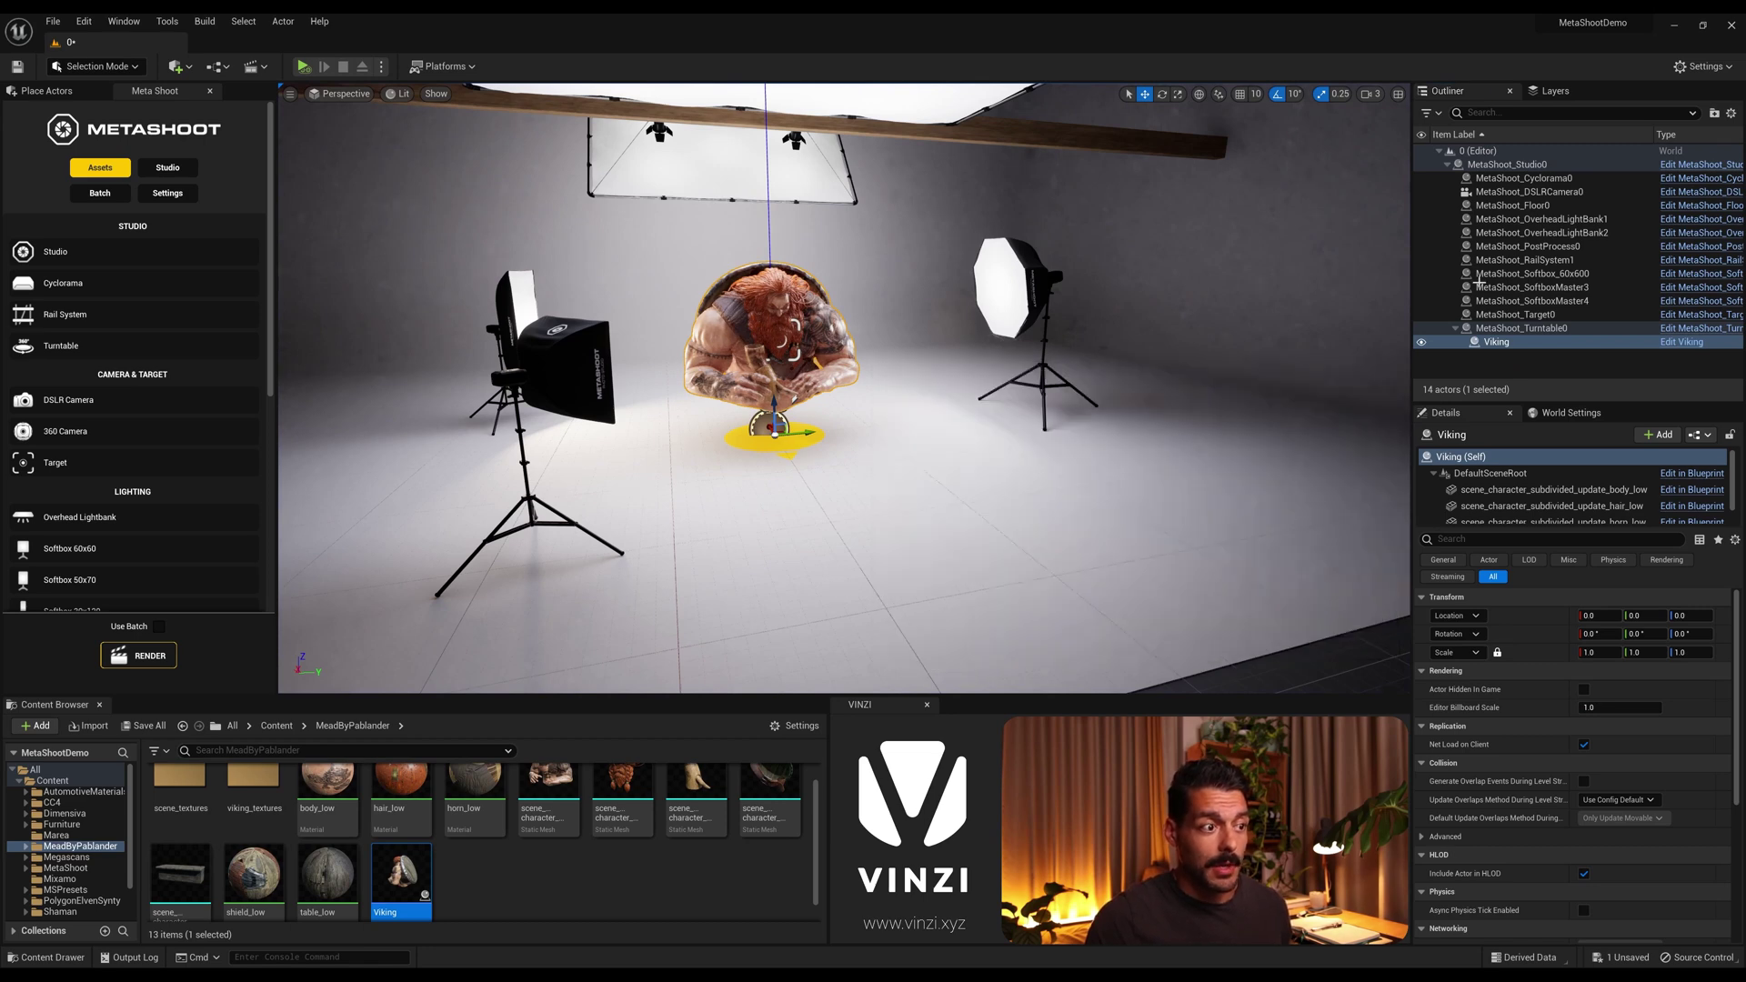
{"action": "left_click", "coordinate": [1529, 192]}
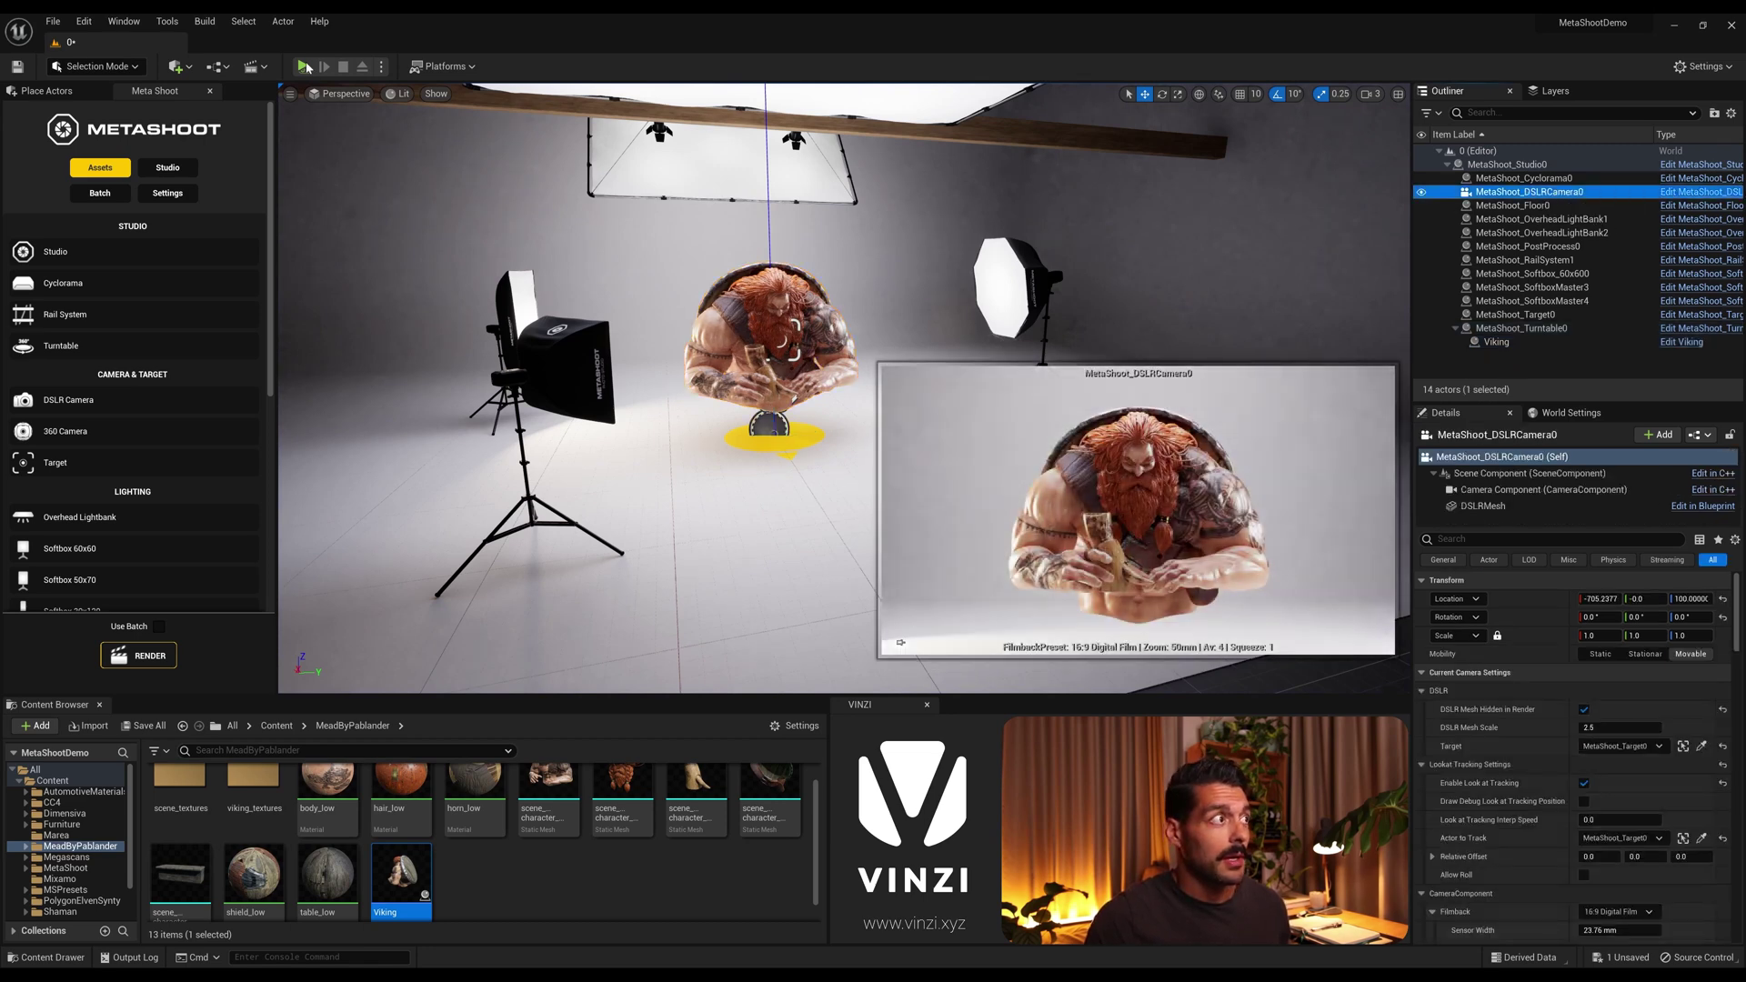
{"action": "left_click", "coordinate": [303, 67]}
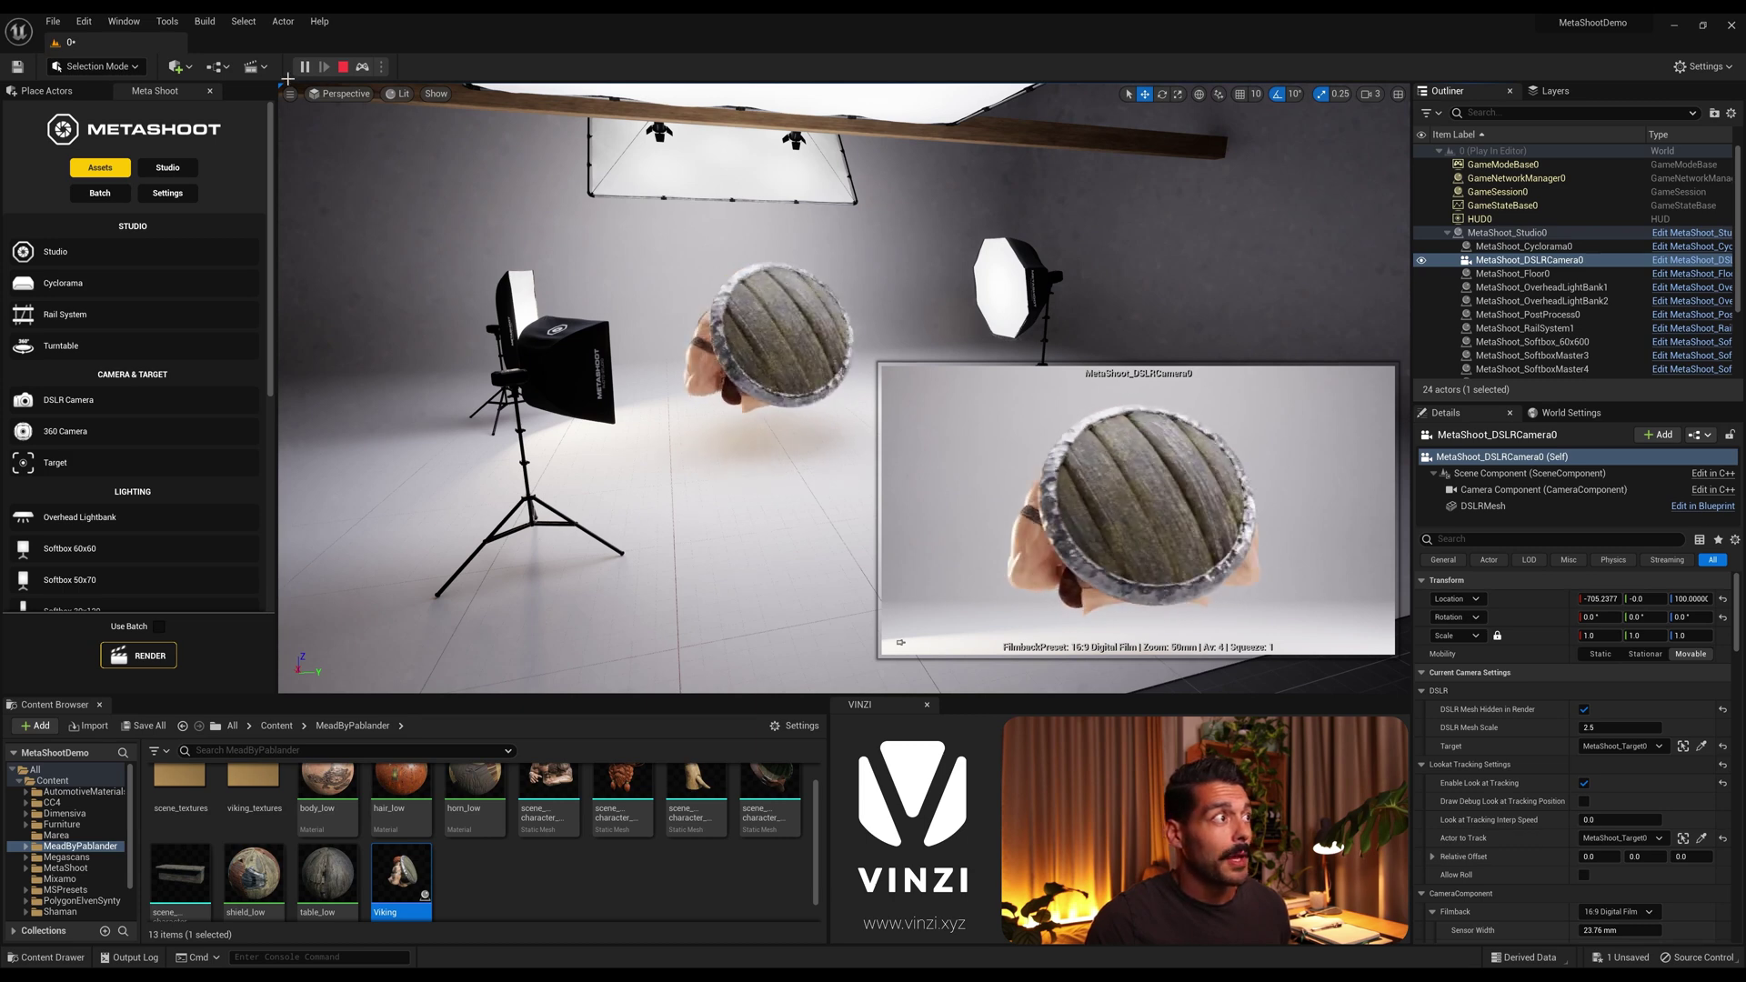
{"action": "left_click", "coordinate": [342, 67]}
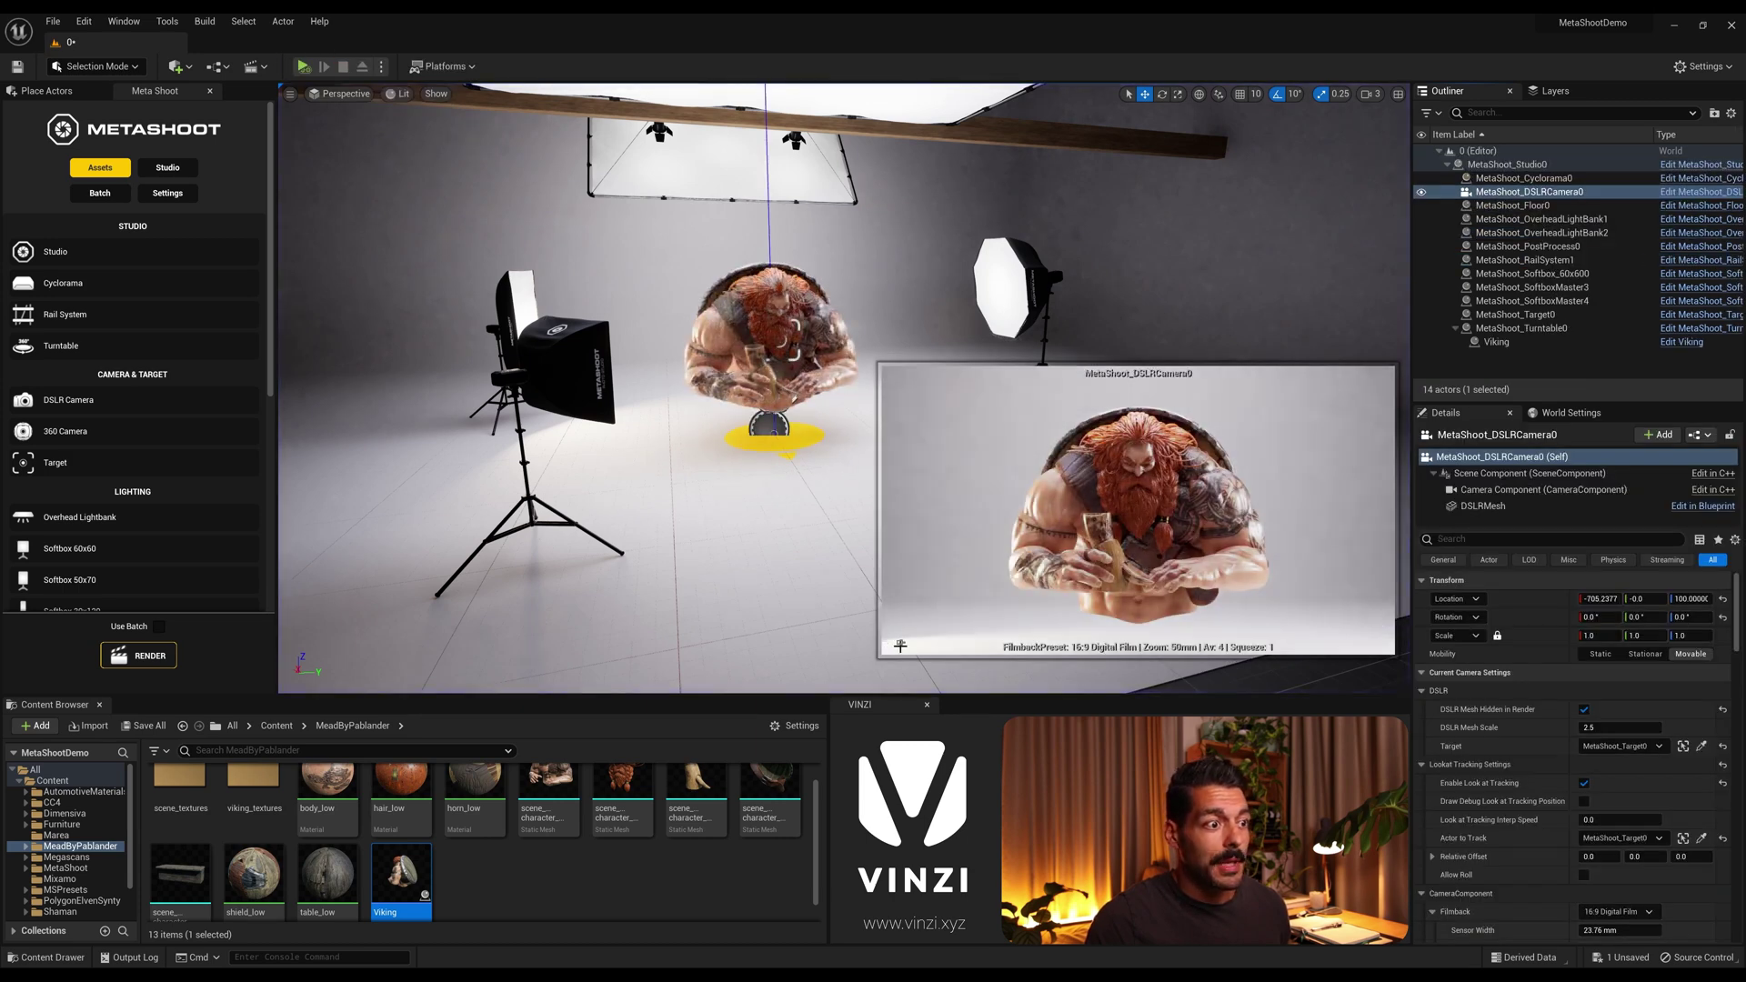
{"action": "left_click", "coordinate": [900, 645]}
Place the scene_character_subdivided_update_body_low static mesh in the studio in front of the Viking.
{"action": "mouse_move", "coordinate": [773, 500]}
{"action": "right_mouse_down"}
{"action": "mouse_move", "coordinate": [800, 526]}
{"action": "mouse_move", "coordinate": [771, 496]}
{"action": "right_mouse_up"}
{"action": "key", "text": "w"}
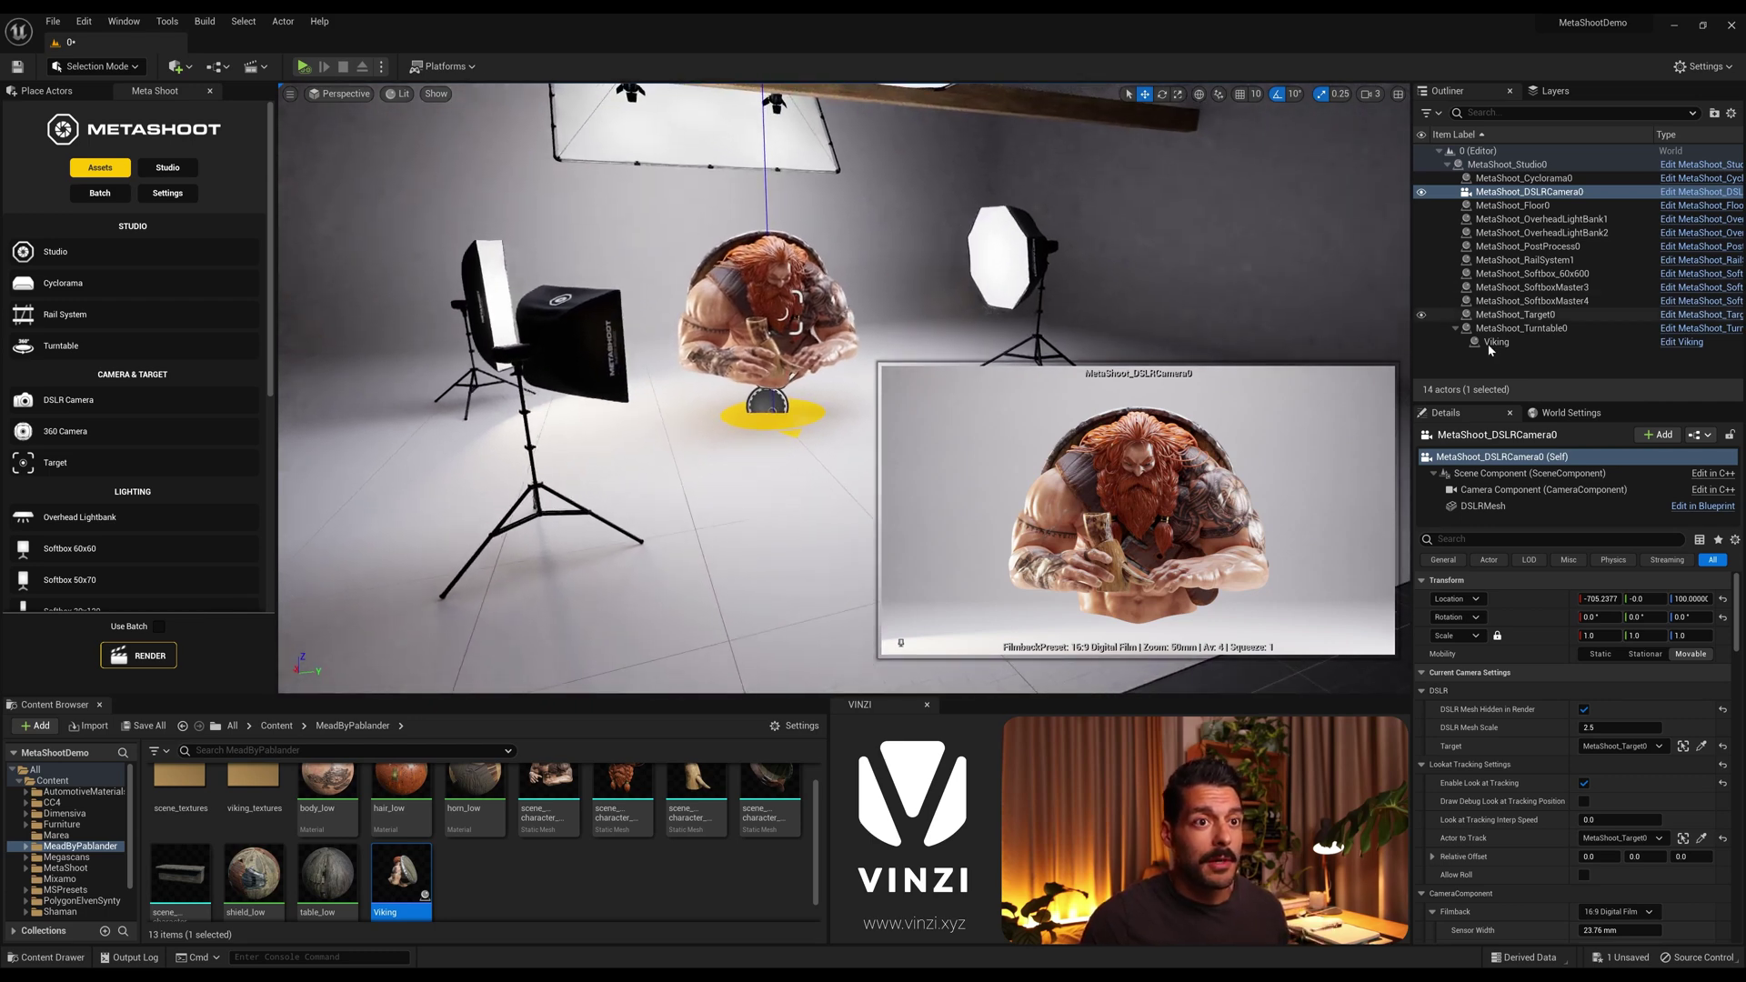
{"action": "scroll", "coordinate": [541, 825], "scroll_direction": "up", "scroll_amount": 1}
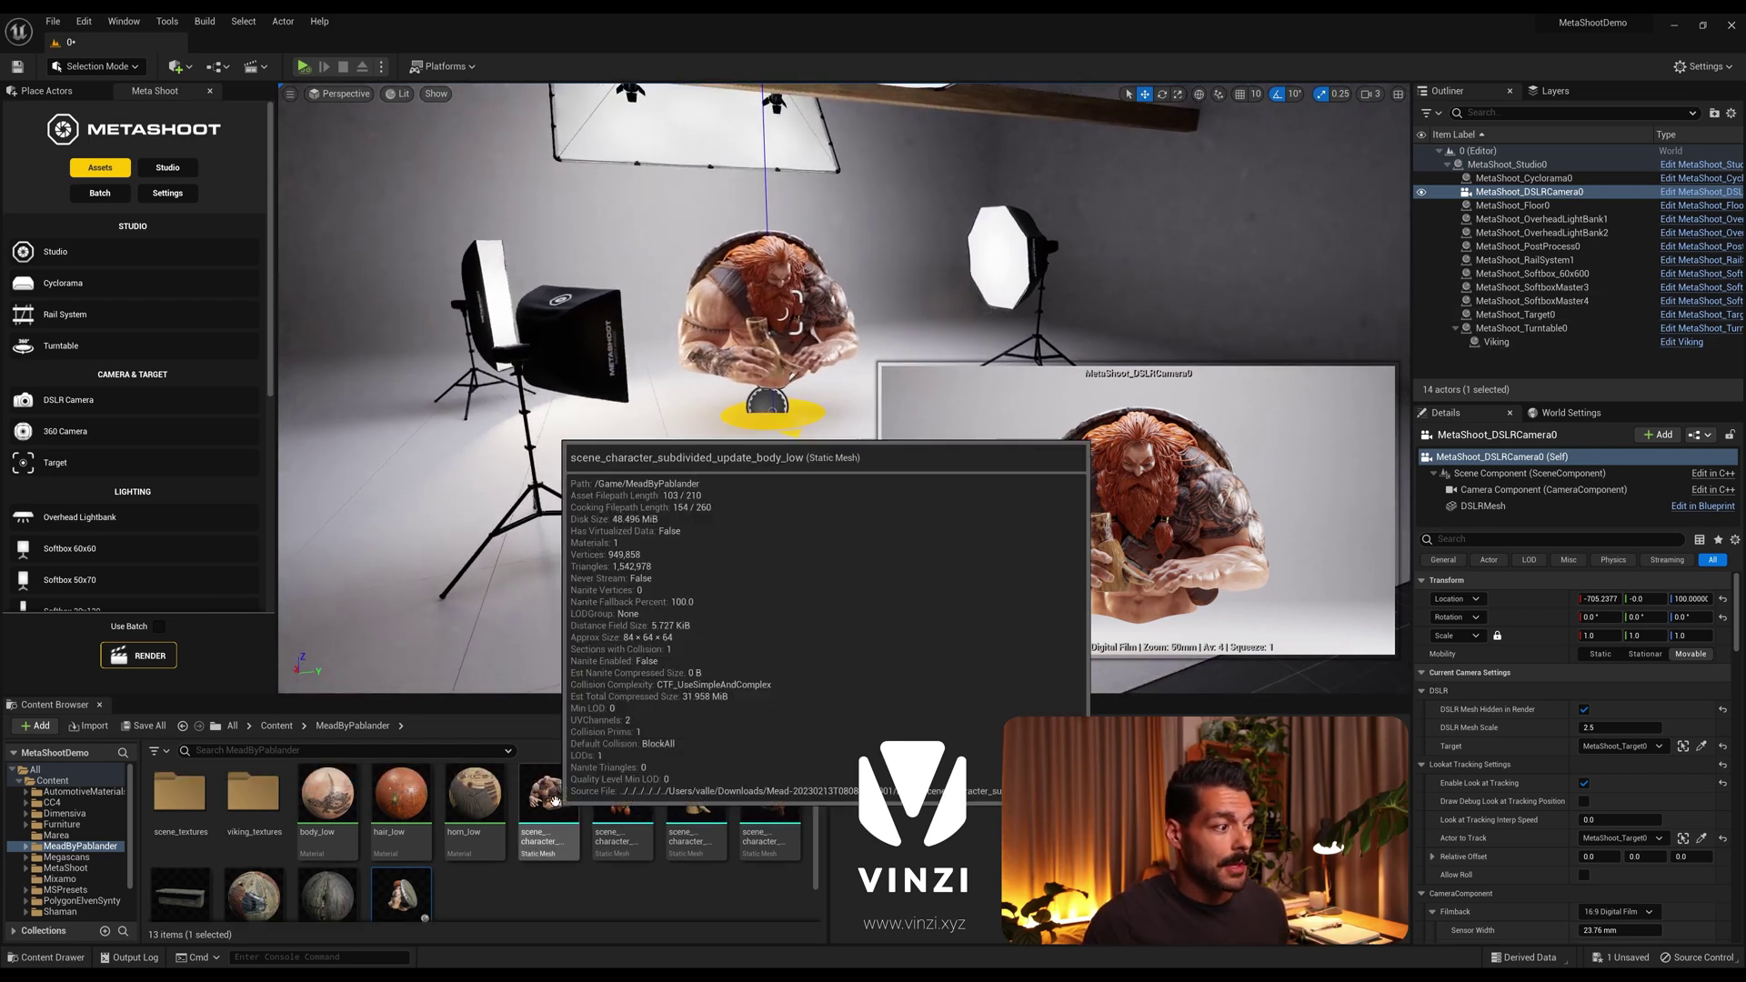
{"action": "left_click", "coordinate": [549, 805]}
{"action": "left_click_drag", "start_coordinate": [755, 498], "coordinate": [779, 447]}
{"action": "key", "text": "w"}
{"action": "mouse_move", "coordinate": [779, 447]}
{"action": "right_mouse_down"}
{"action": "mouse_move", "coordinate": [773, 433]}
{"action": "mouse_move", "coordinate": [799, 447]}
{"action": "right_mouse_up"}
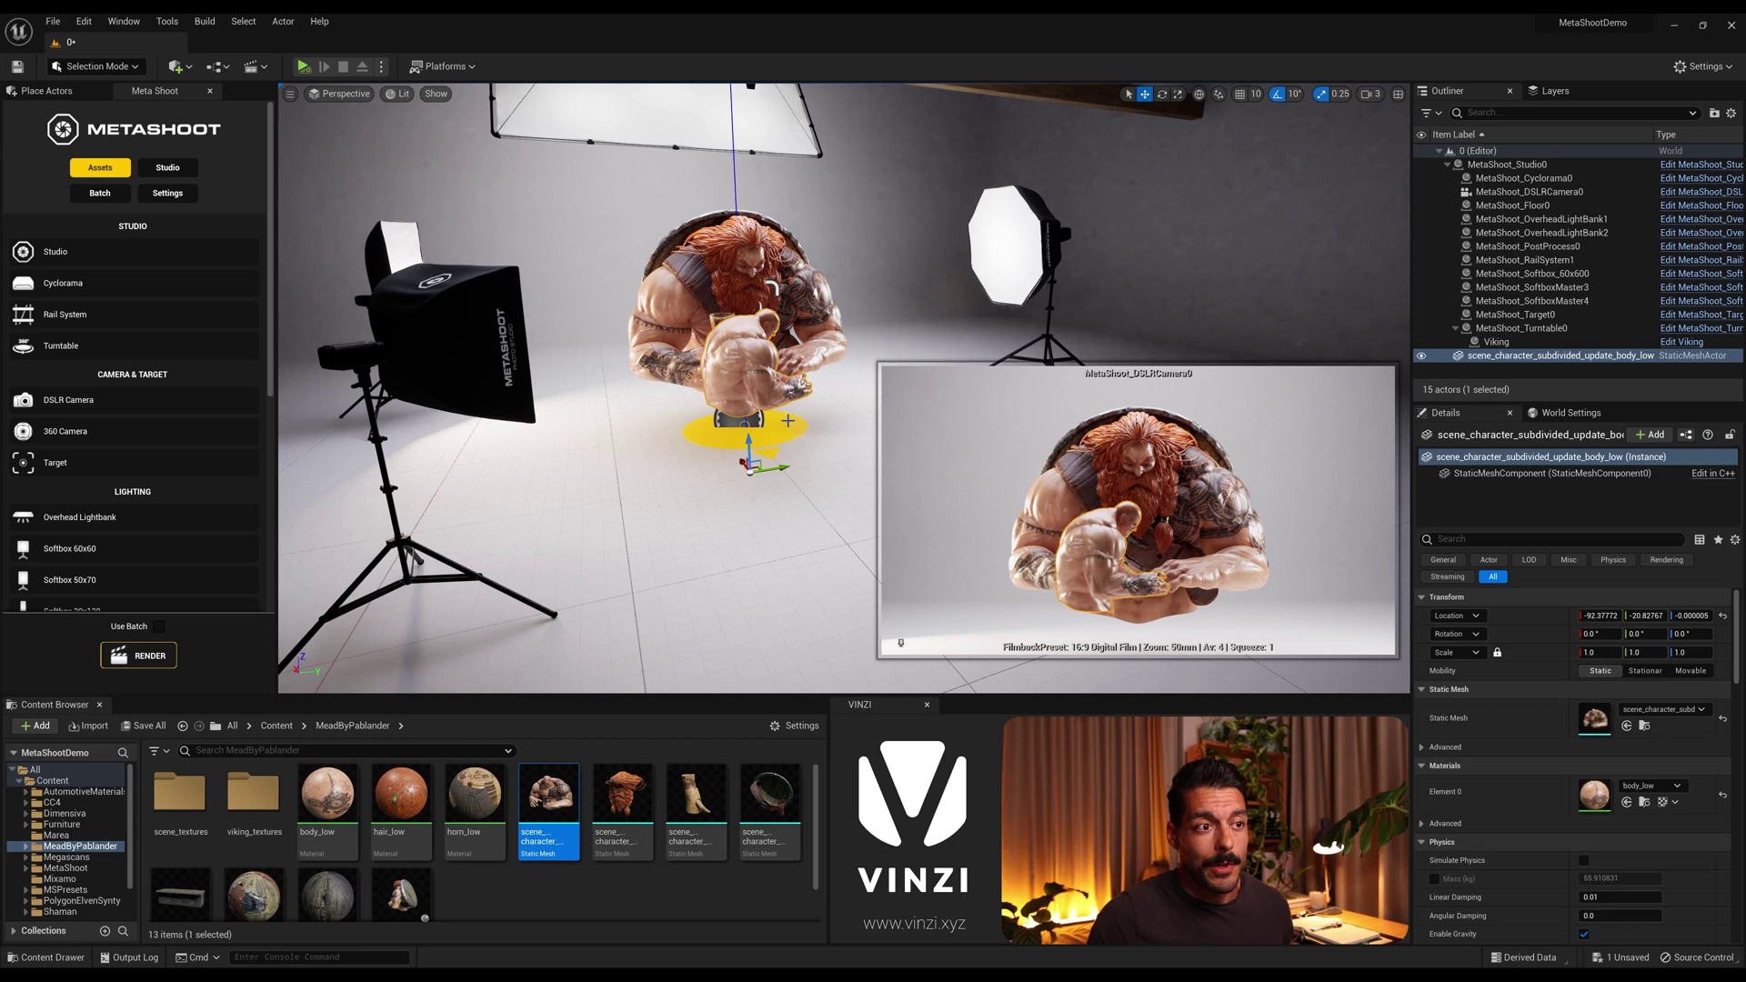
Set the body mesh's mobility to Movable, attach it to MetaShoot_Turntable0, and simulate to check the rotation.
{"action": "left_click_drag", "start_coordinate": [1503, 364], "coordinate": [1506, 351]}
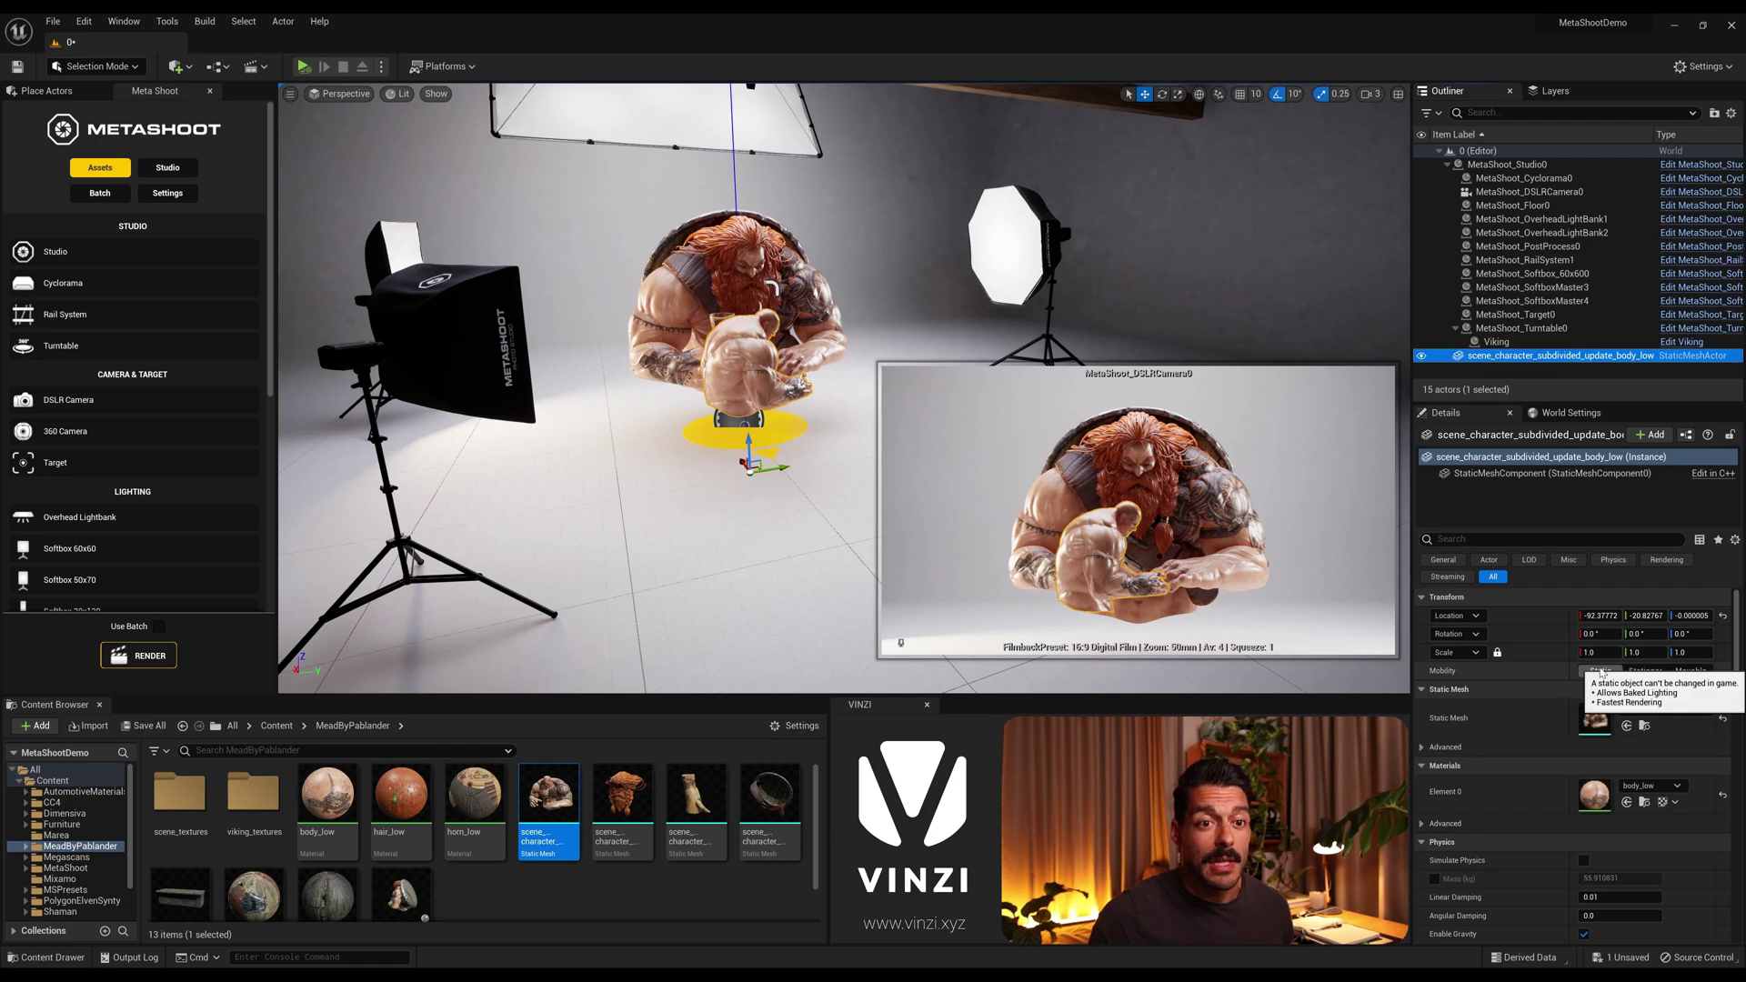
{"action": "left_click", "coordinate": [1689, 672]}
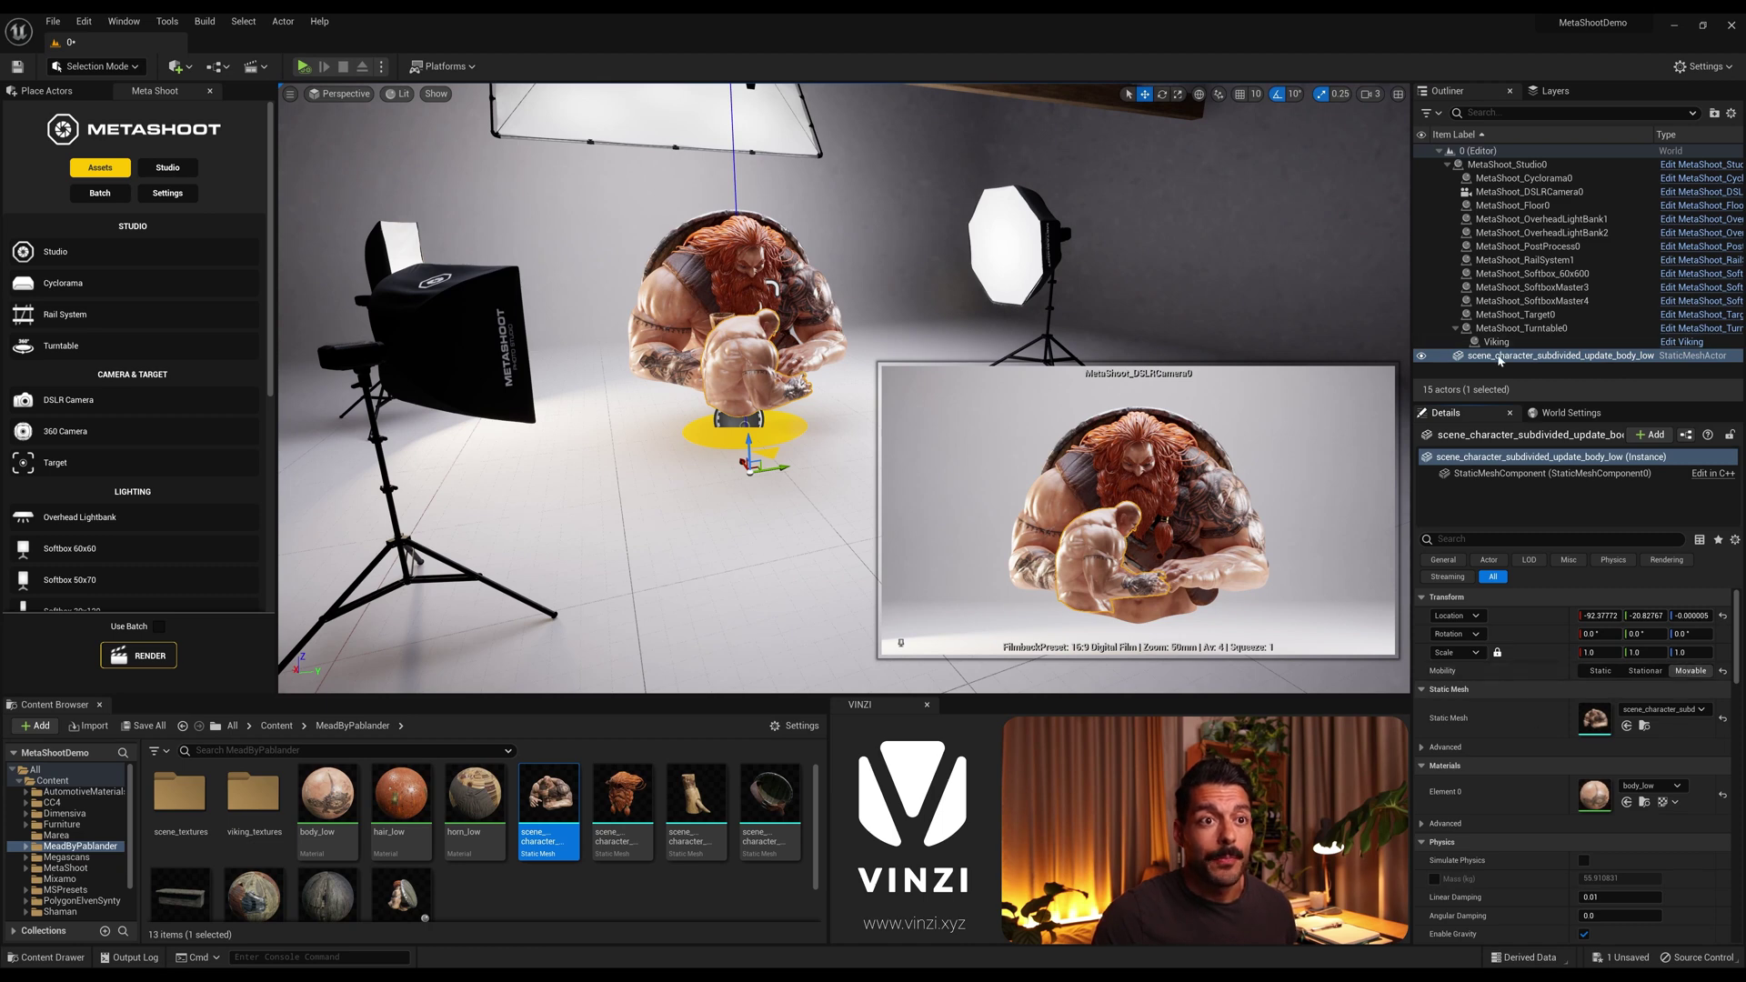
{"action": "left_click_drag", "start_coordinate": [1520, 334], "coordinate": [1521, 329]}
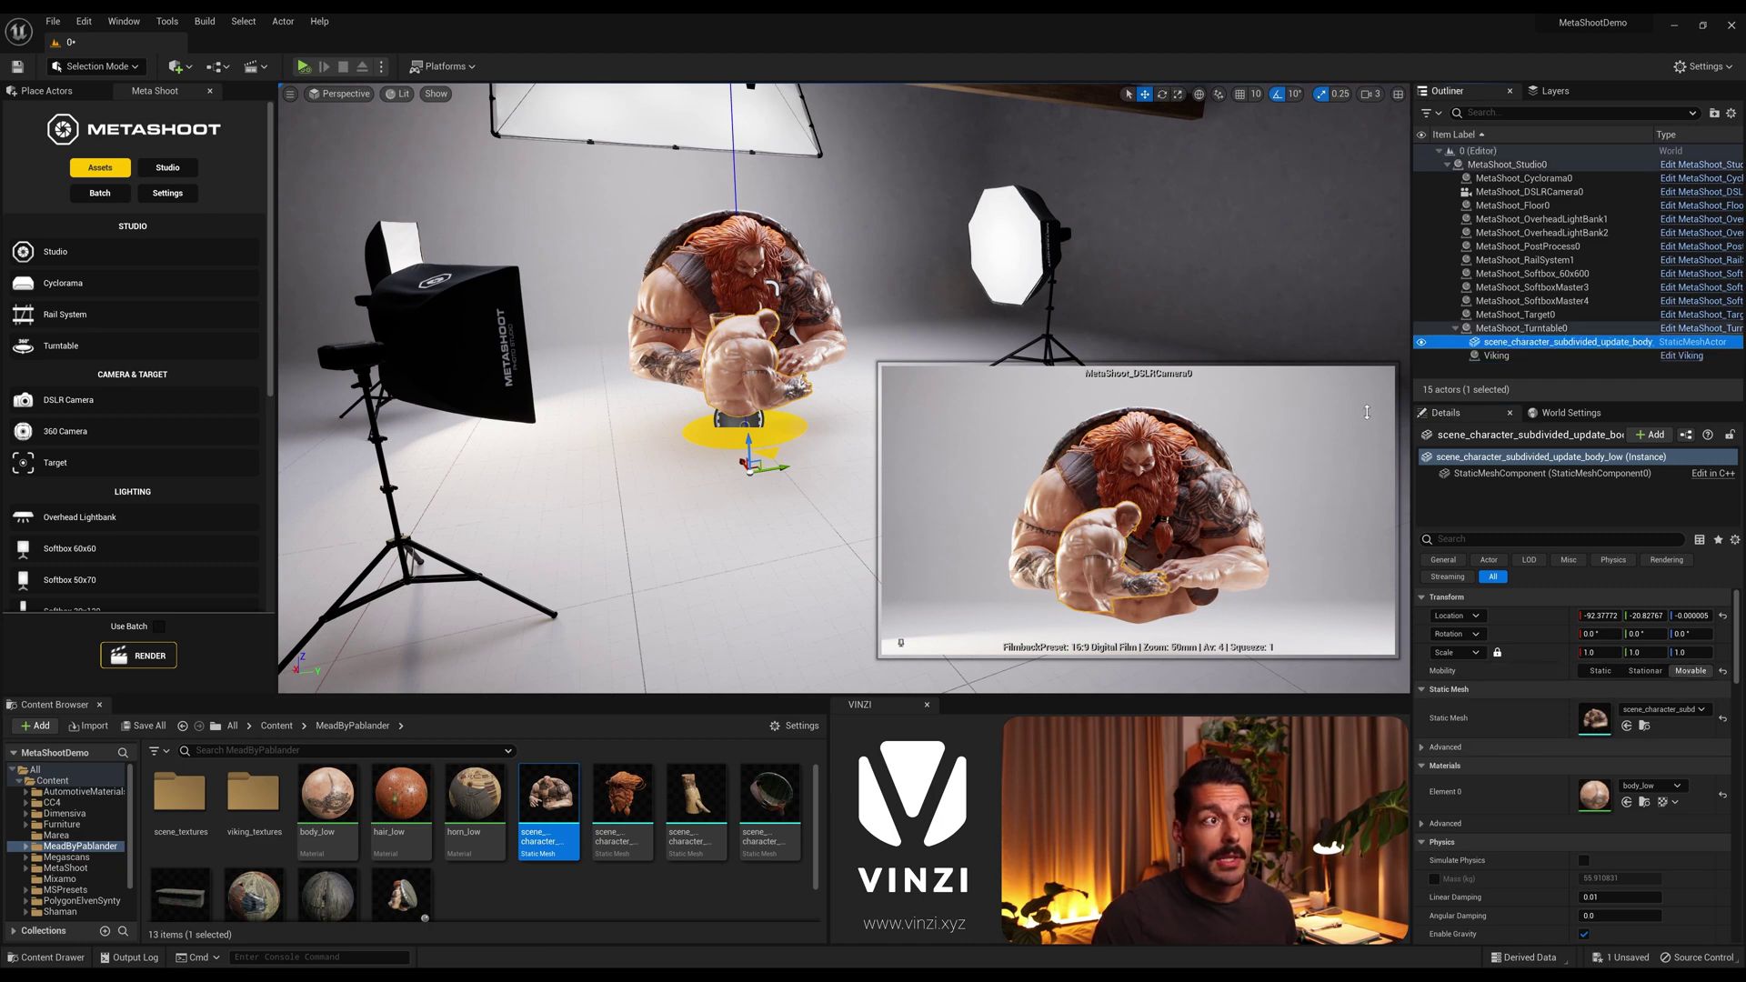
{"action": "left_click", "coordinate": [303, 67]}
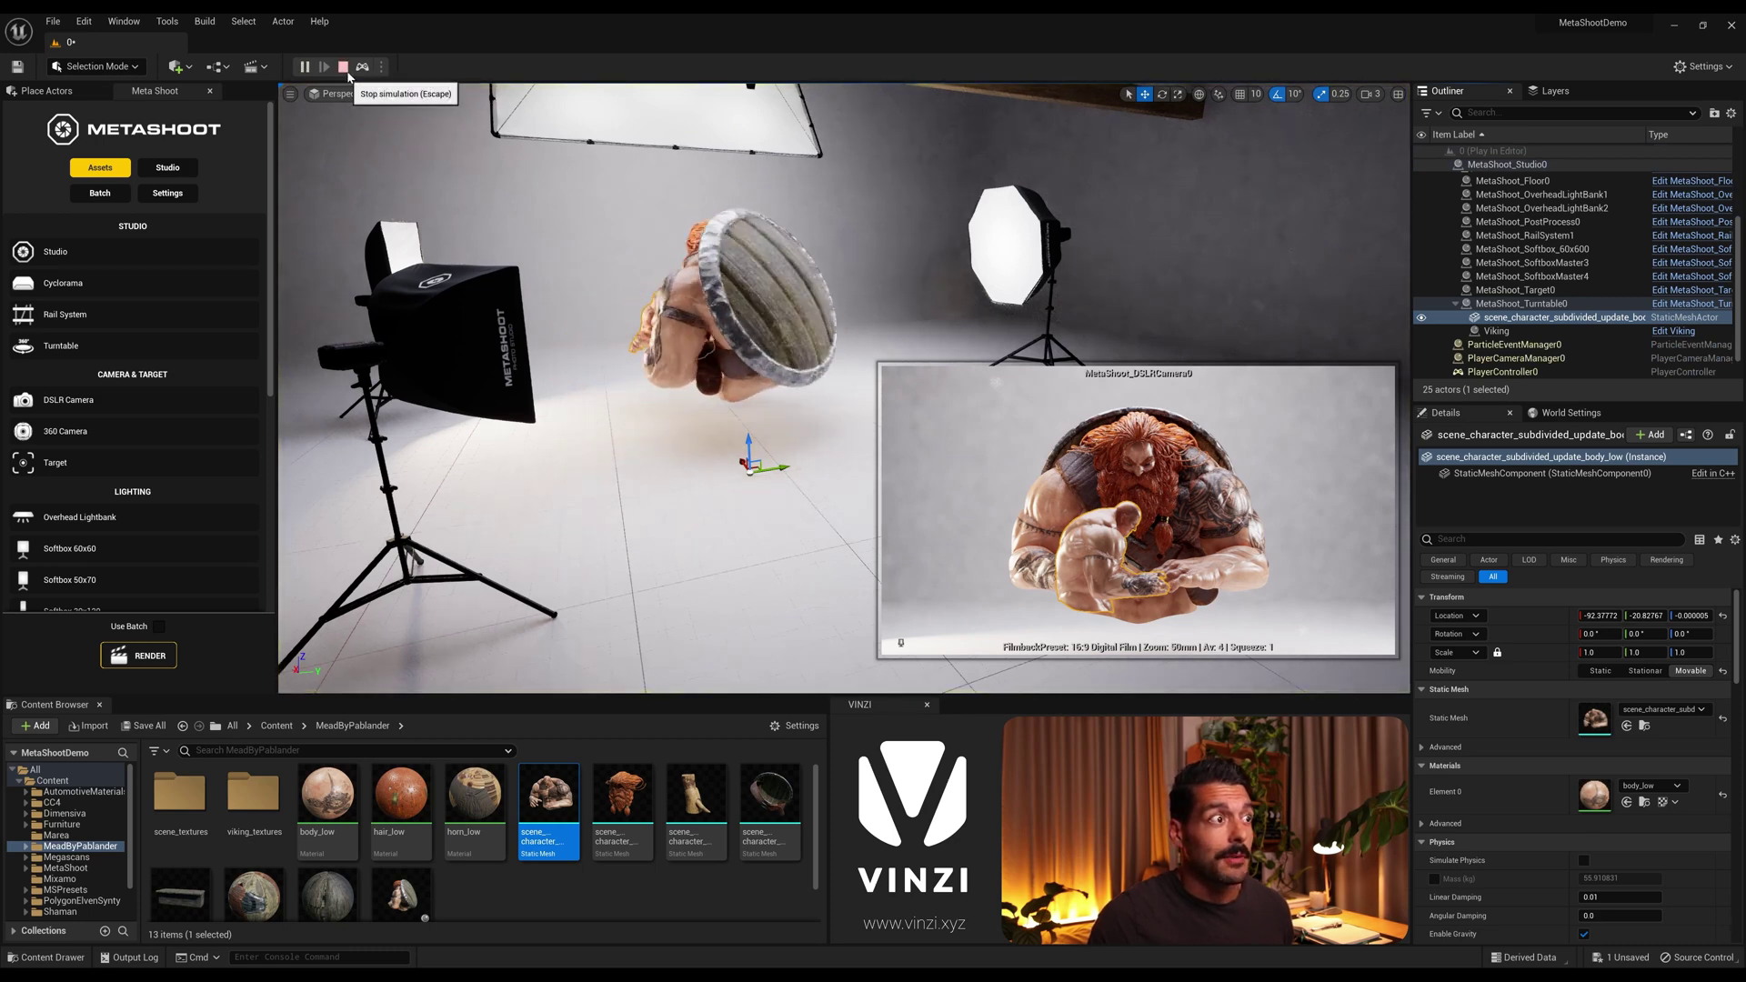
{"action": "left_click", "coordinate": [345, 71]}
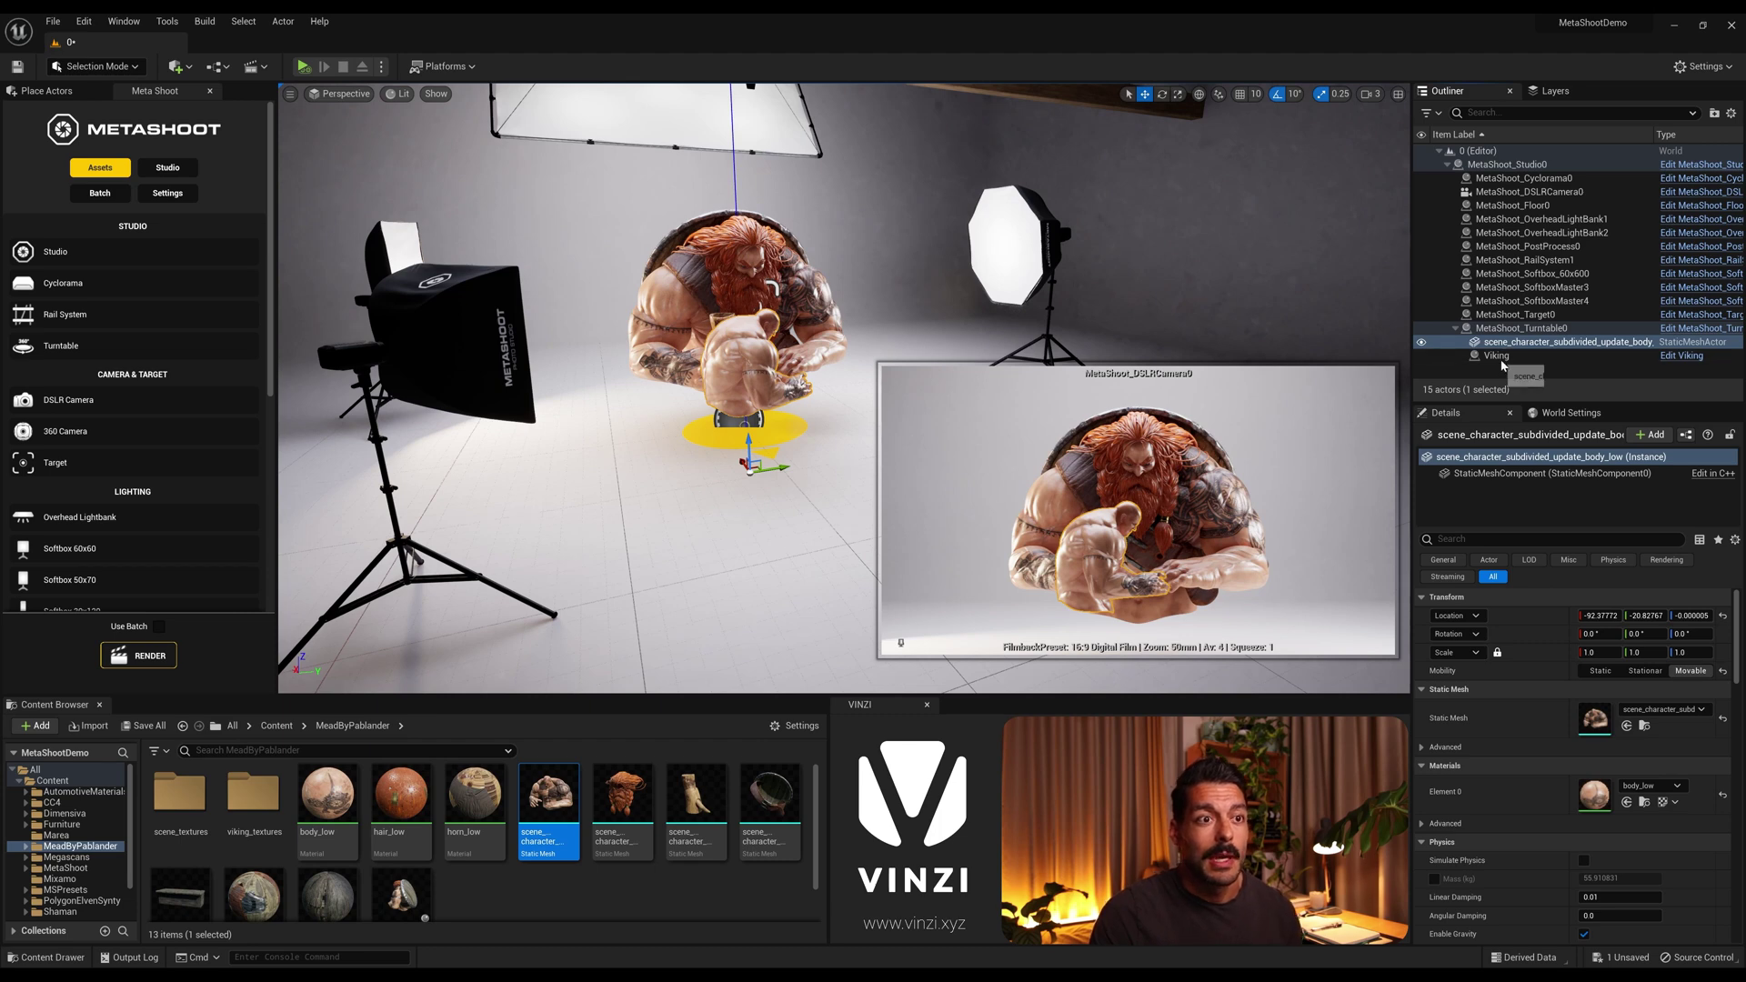
Delete the scene_character_subdivided_update_body_low mesh from under the turntable.
{"action": "left_click", "coordinate": [1498, 356]}
{"action": "left_click", "coordinate": [1514, 343]}
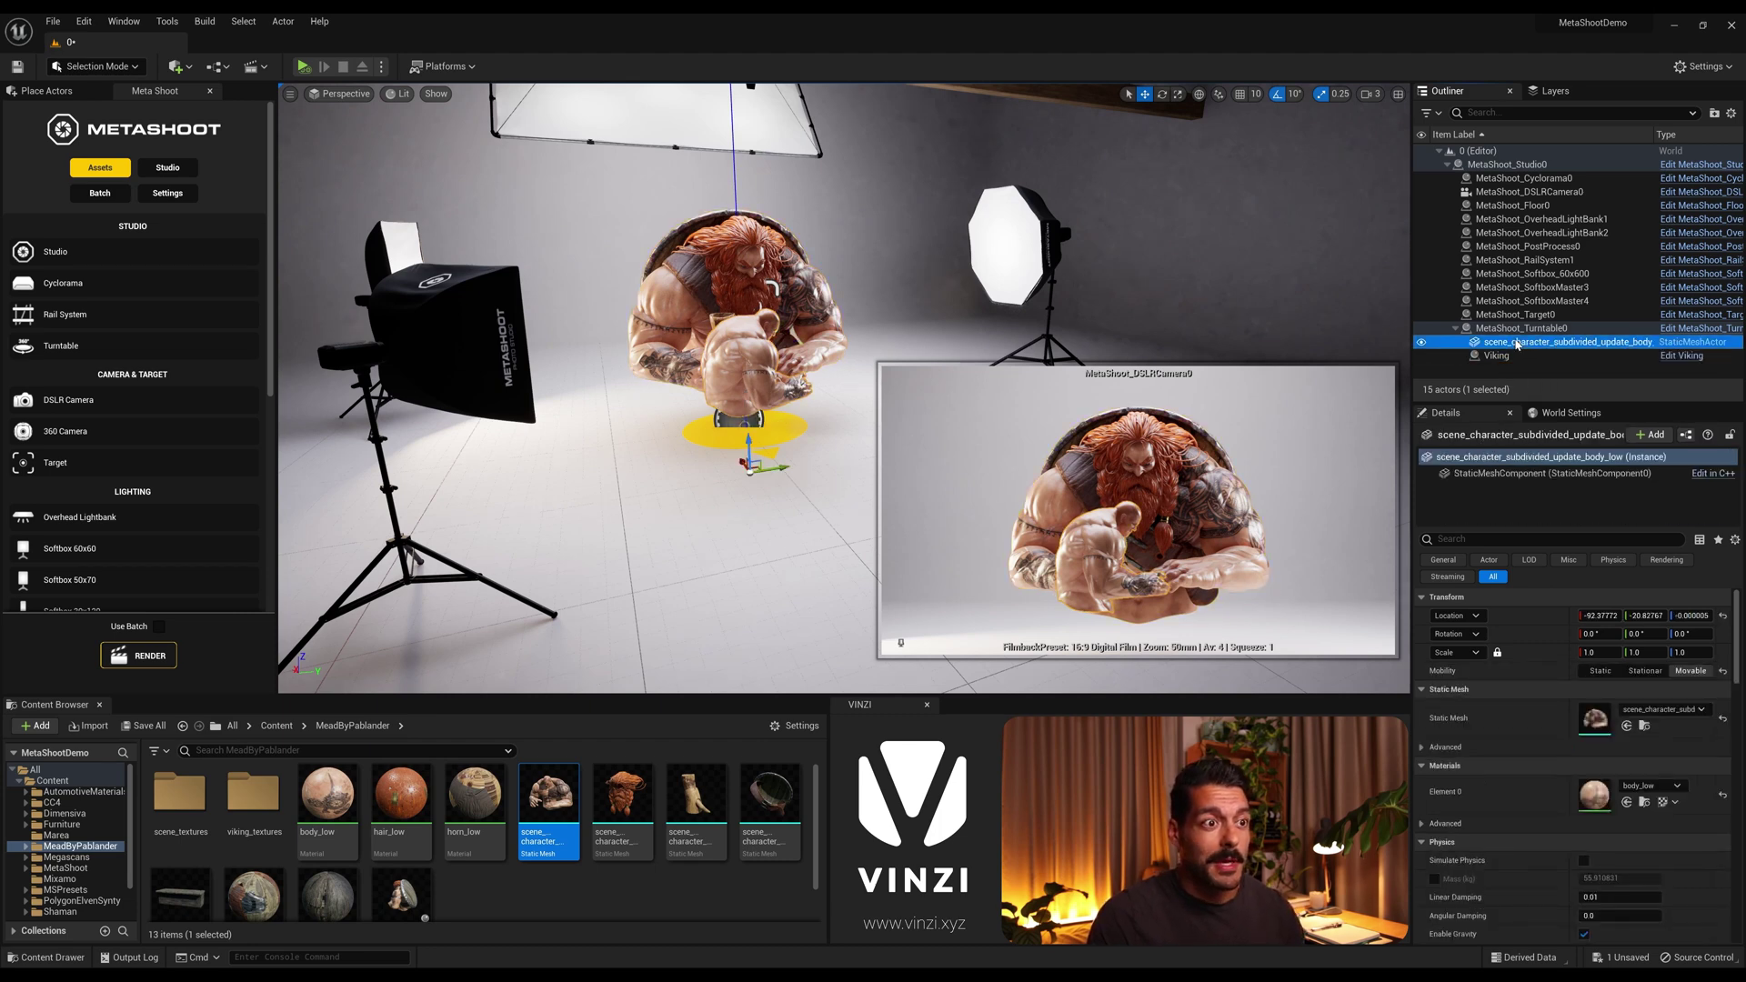
{"action": "key", "text": "Delete"}
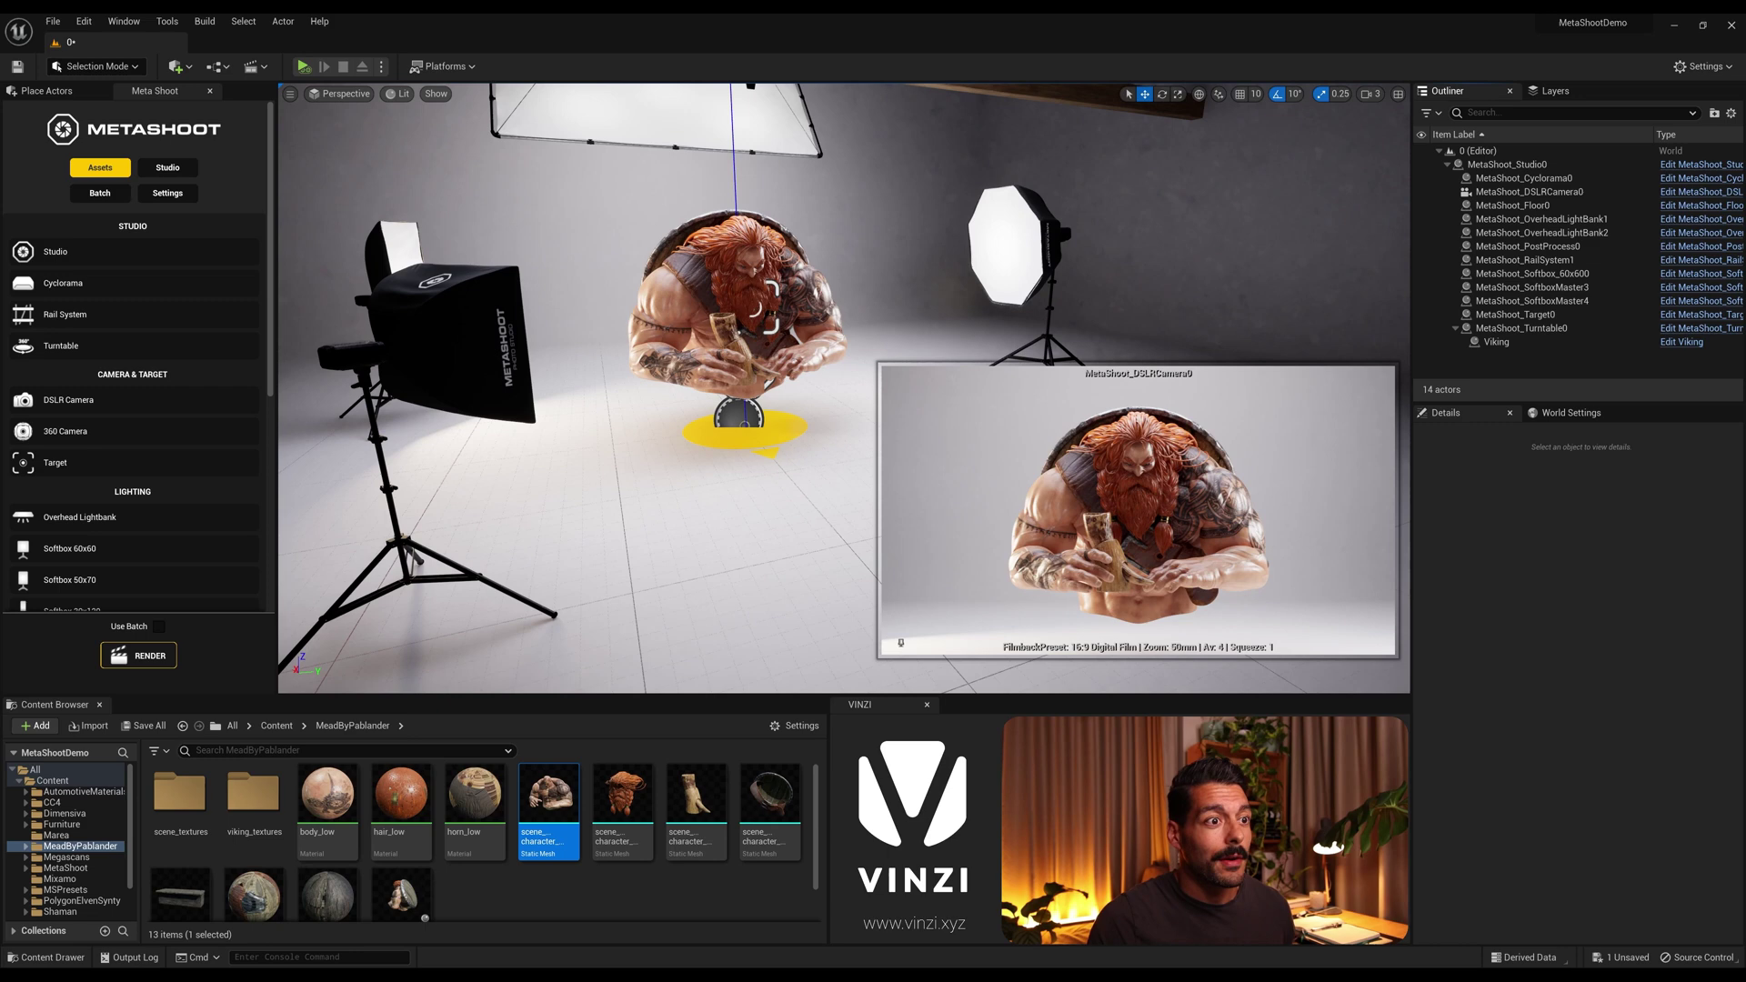
Select MetaShoot_Turntable0 beneath the Viking and edit its rotation duration.
{"action": "scroll", "coordinate": [700, 391], "scroll_direction": "down", "scroll_amount": 3}
{"action": "scroll", "coordinate": [700, 391], "scroll_direction": "down", "scroll_amount": 3}
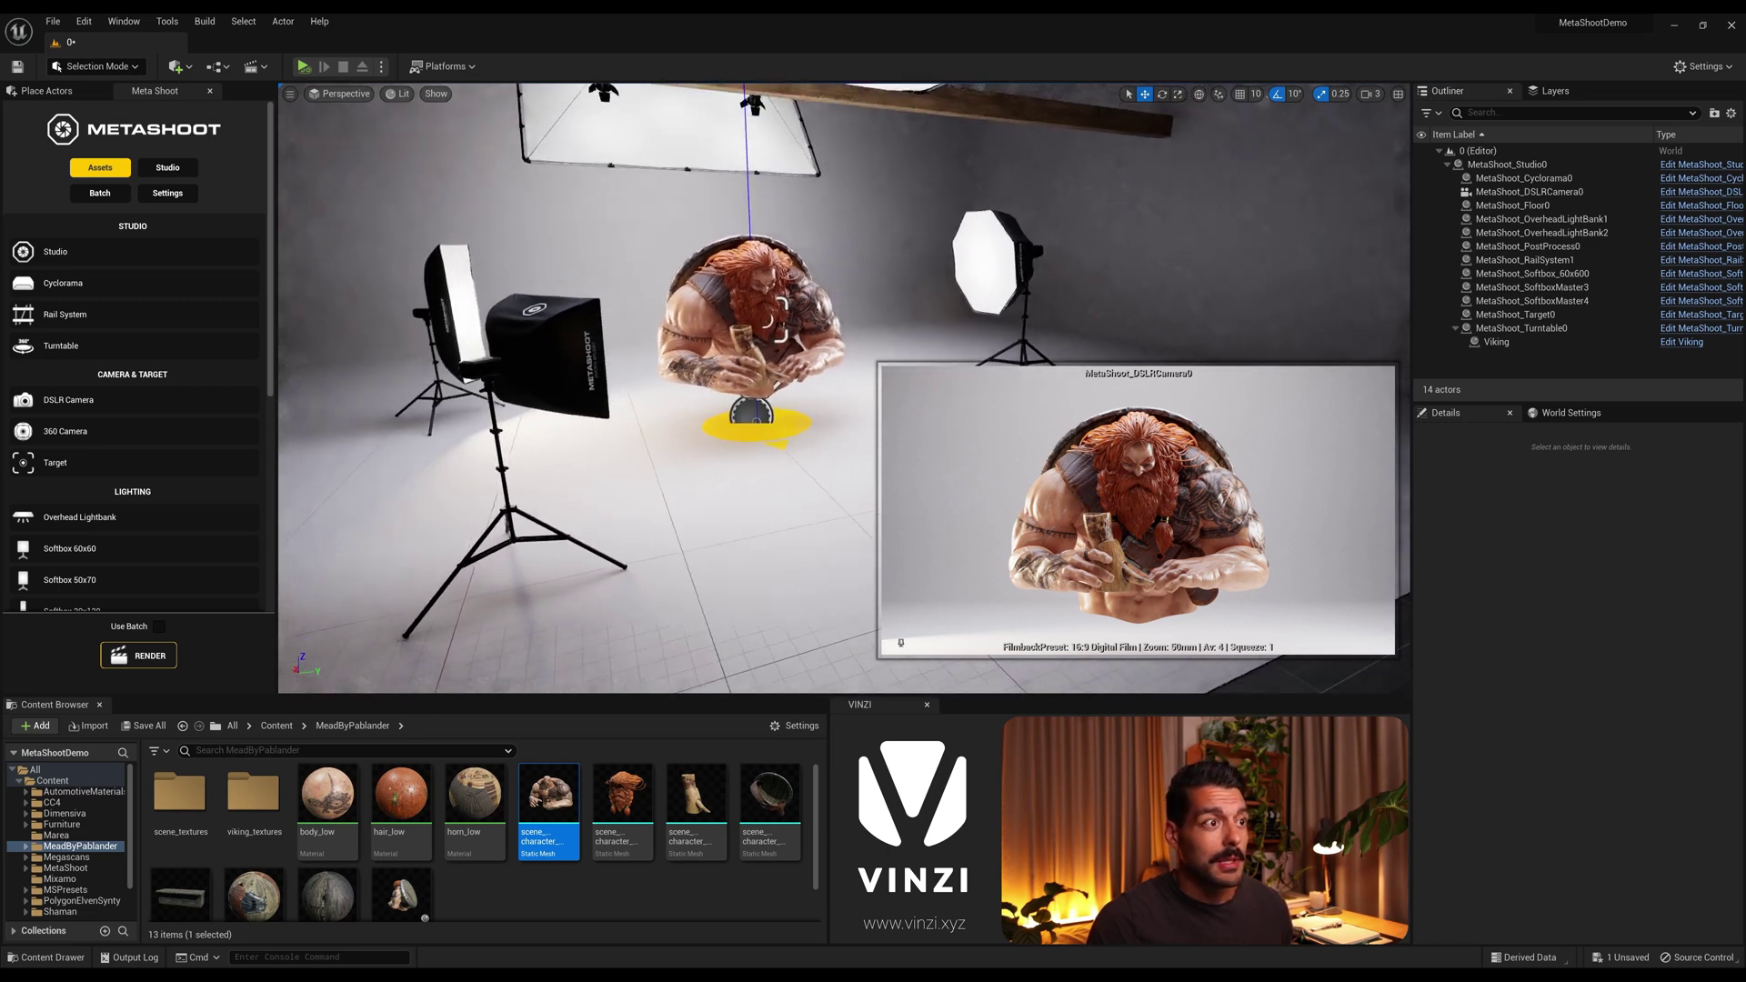
{"action": "right_click_drag", "start_coordinate": [700, 391], "coordinate": [689, 356]}
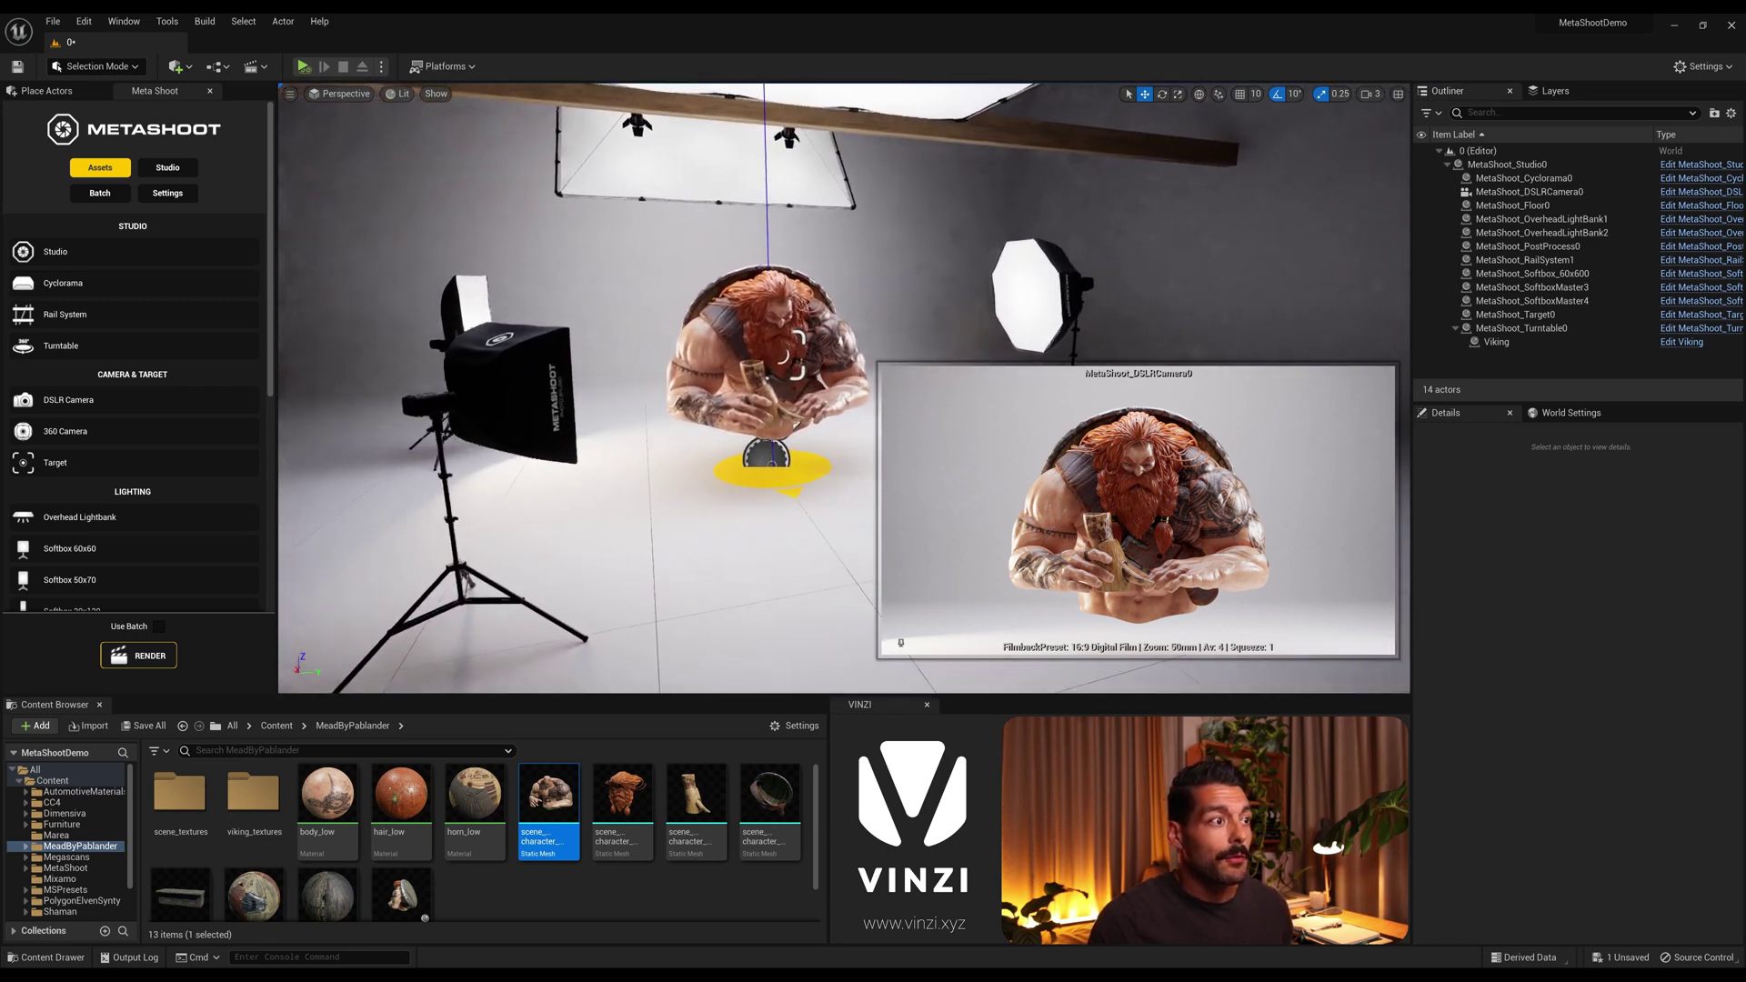
{"action": "right_click_drag", "start_coordinate": [582, 385], "coordinate": [845, 578]}
{"action": "left_click", "coordinate": [808, 459]}
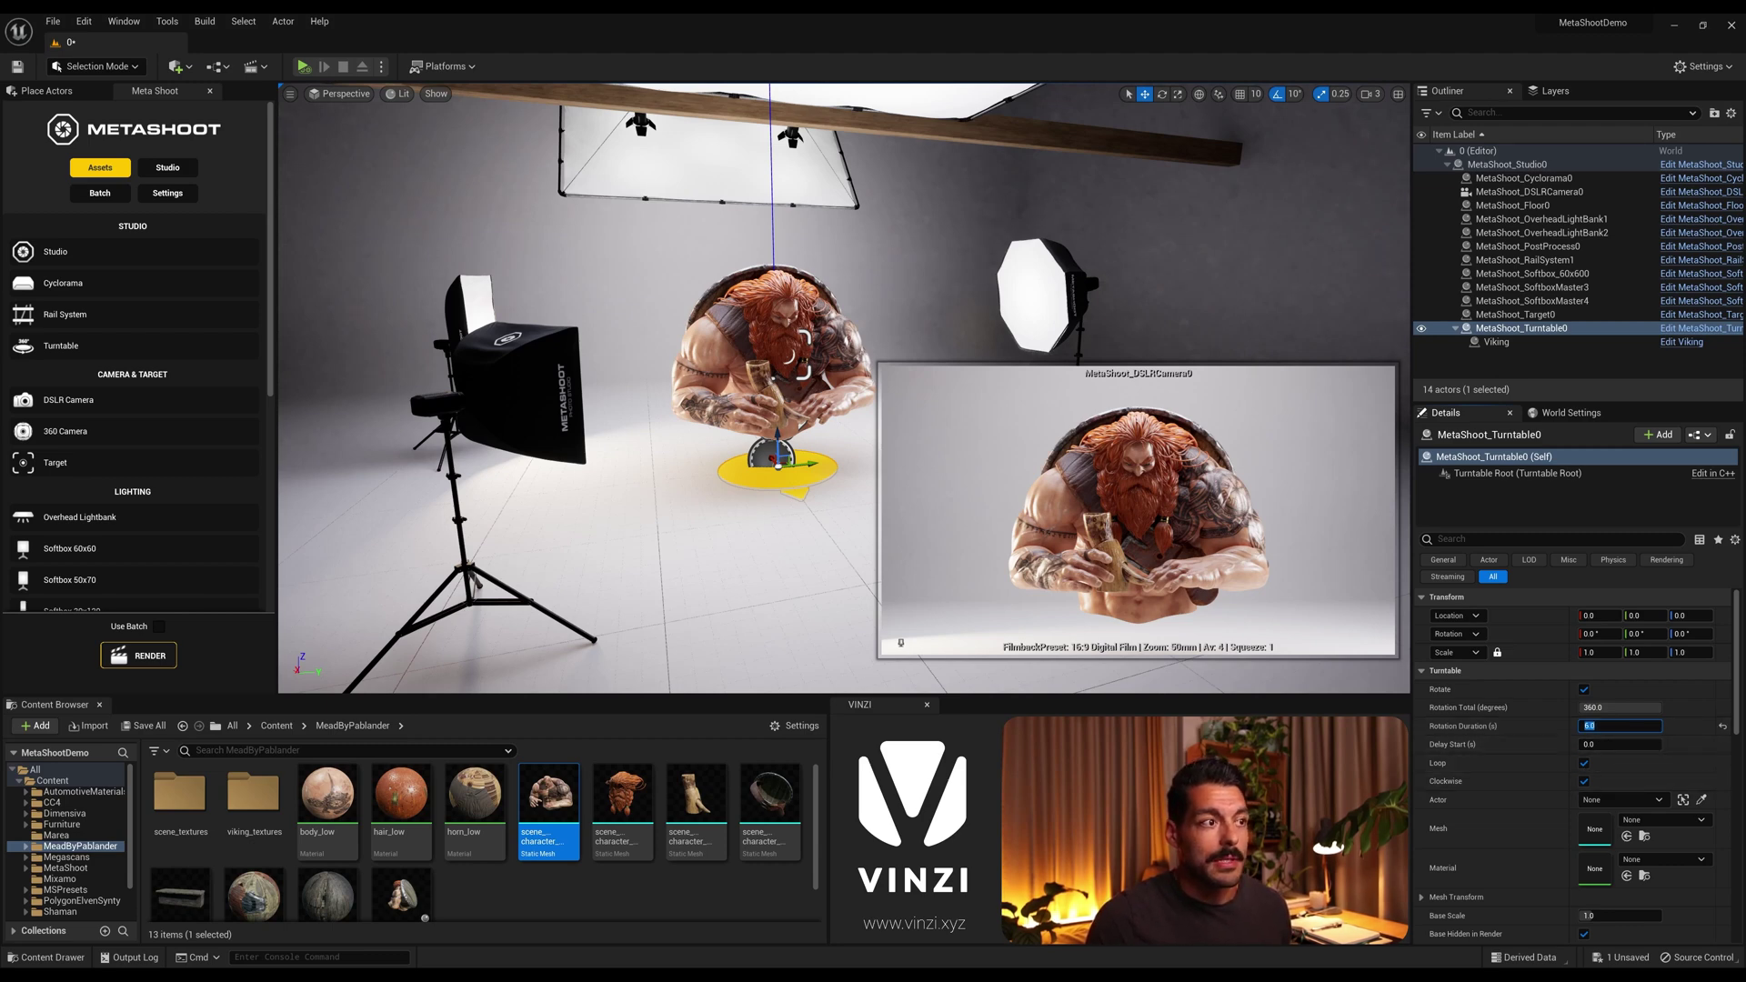
Duplicate MetaShoot_DSLRCamera0 and place the copy to the side of the original so it views the Viking at an angle.
{"action": "right_click_drag", "start_coordinate": [785, 390], "coordinate": [878, 433]}
{"action": "right_click_drag", "start_coordinate": [787, 562], "coordinate": [621, 286]}
{"action": "left_click", "coordinate": [848, 305]}
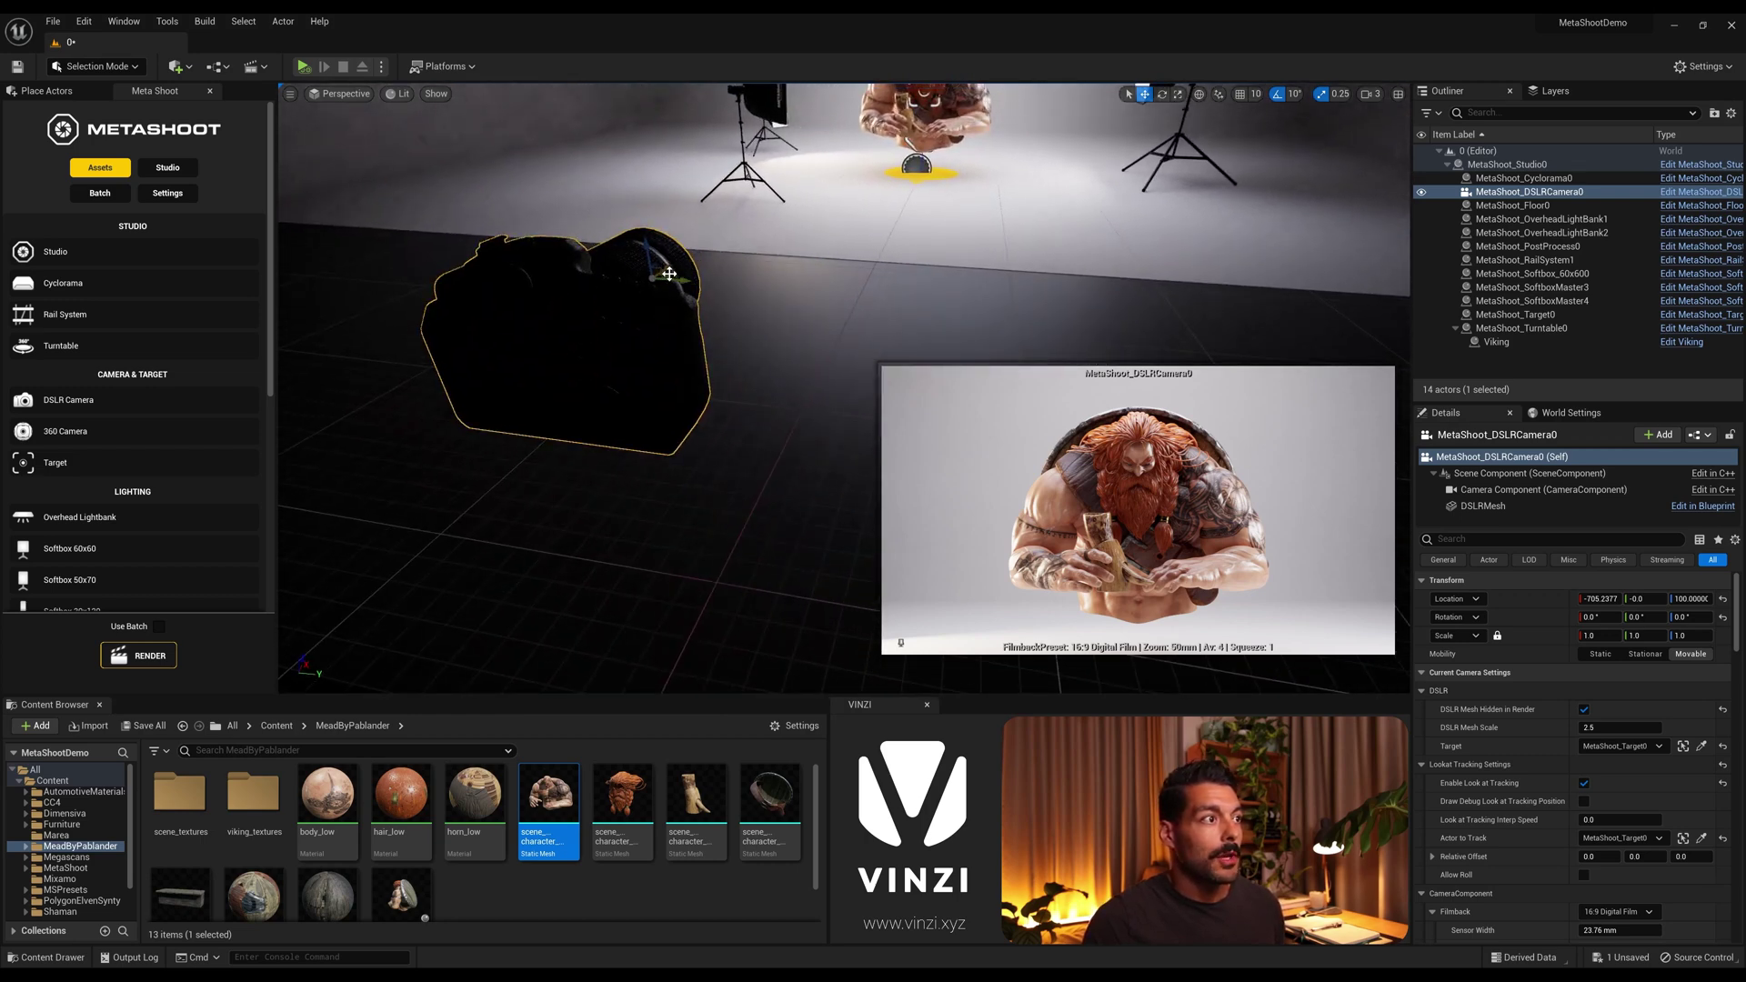
{"action": "left_click_drag", "start_coordinate": [669, 273], "coordinate": [1128, 143], "text": "alt"}
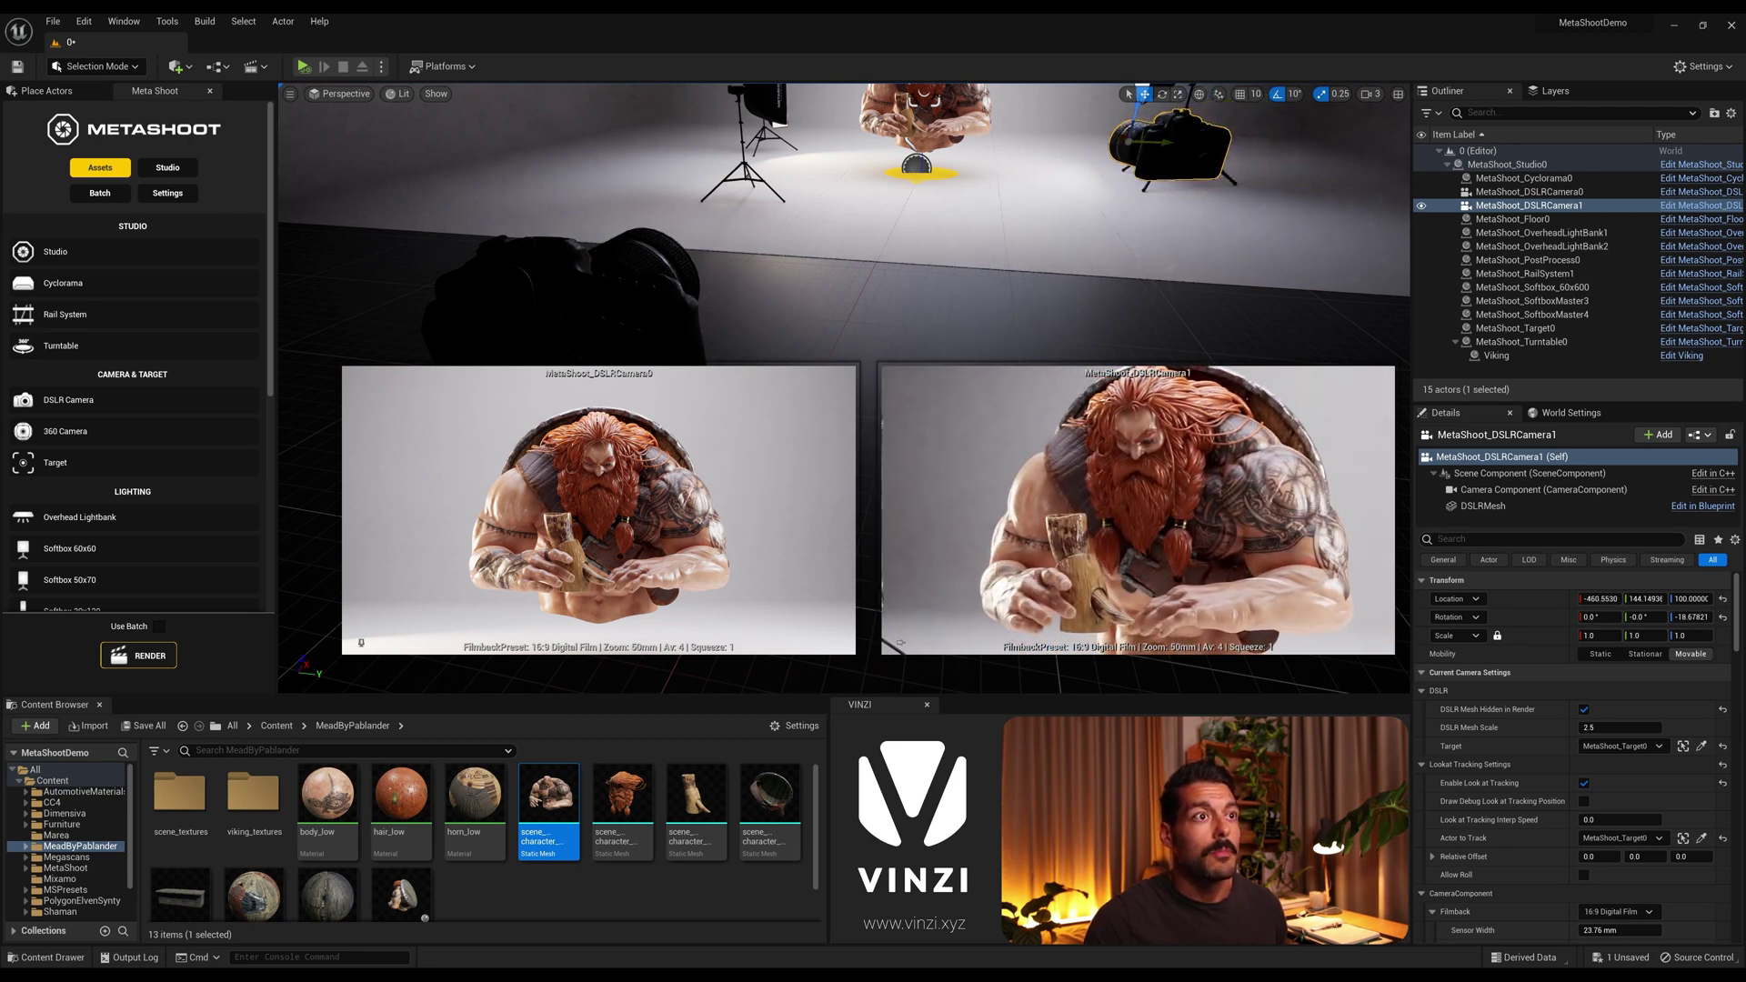
Move MetaShoot_DSLRCamera1 forward toward the Viking to an X location of about -408 for a tighter shot.
{"action": "key", "text": "w"}
{"action": "right_click_drag", "start_coordinate": [1091, 219], "coordinate": [1165, 195]}
{"action": "key", "text": "s"}
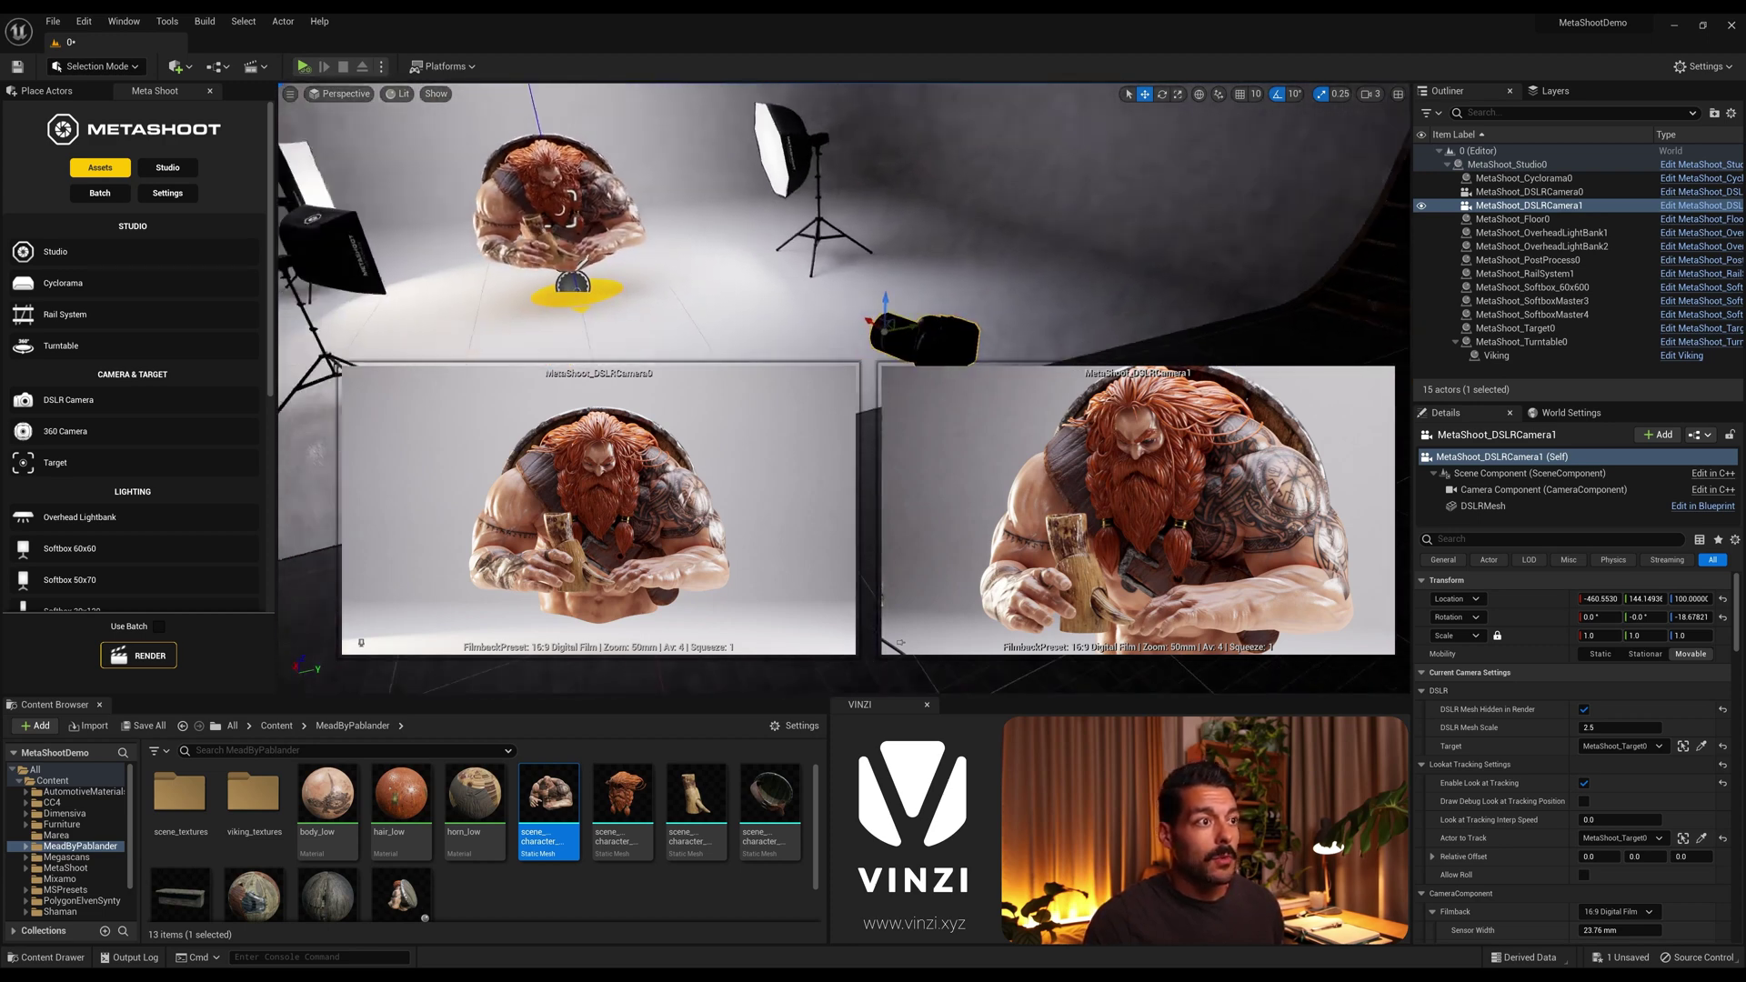
{"action": "right_click_drag", "start_coordinate": [875, 341], "coordinate": [876, 342]}
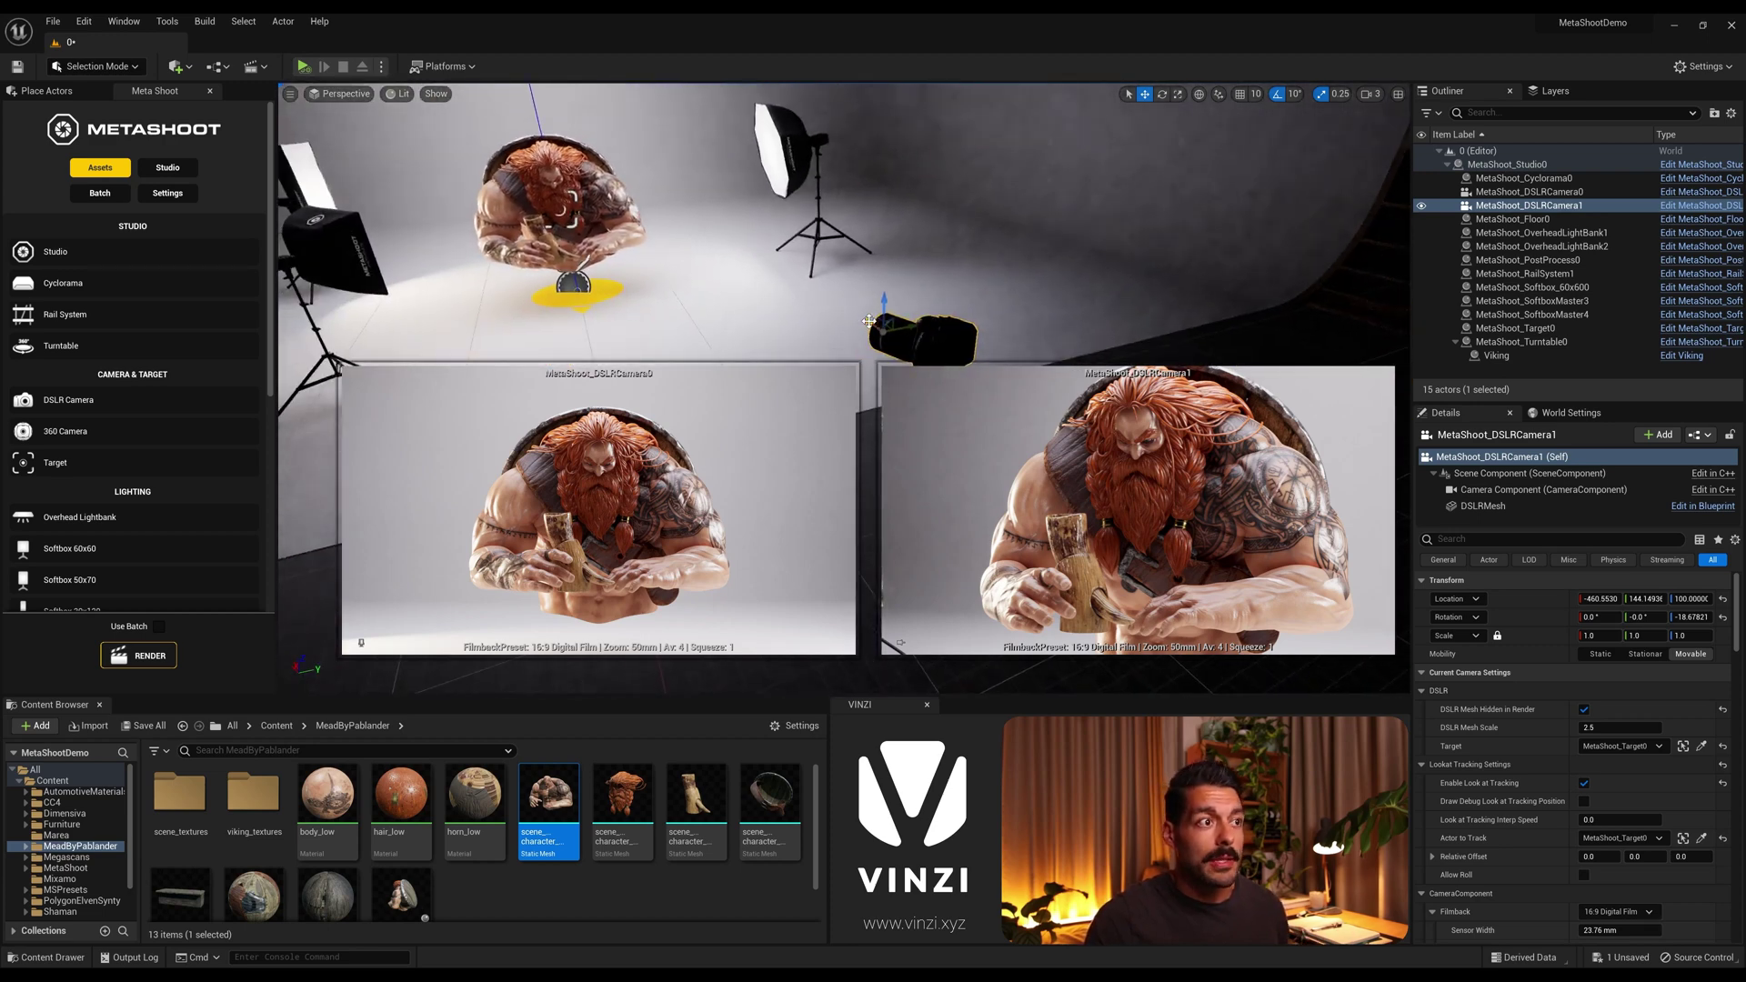
{"action": "left_click_drag", "start_coordinate": [864, 320], "coordinate": [784, 294]}
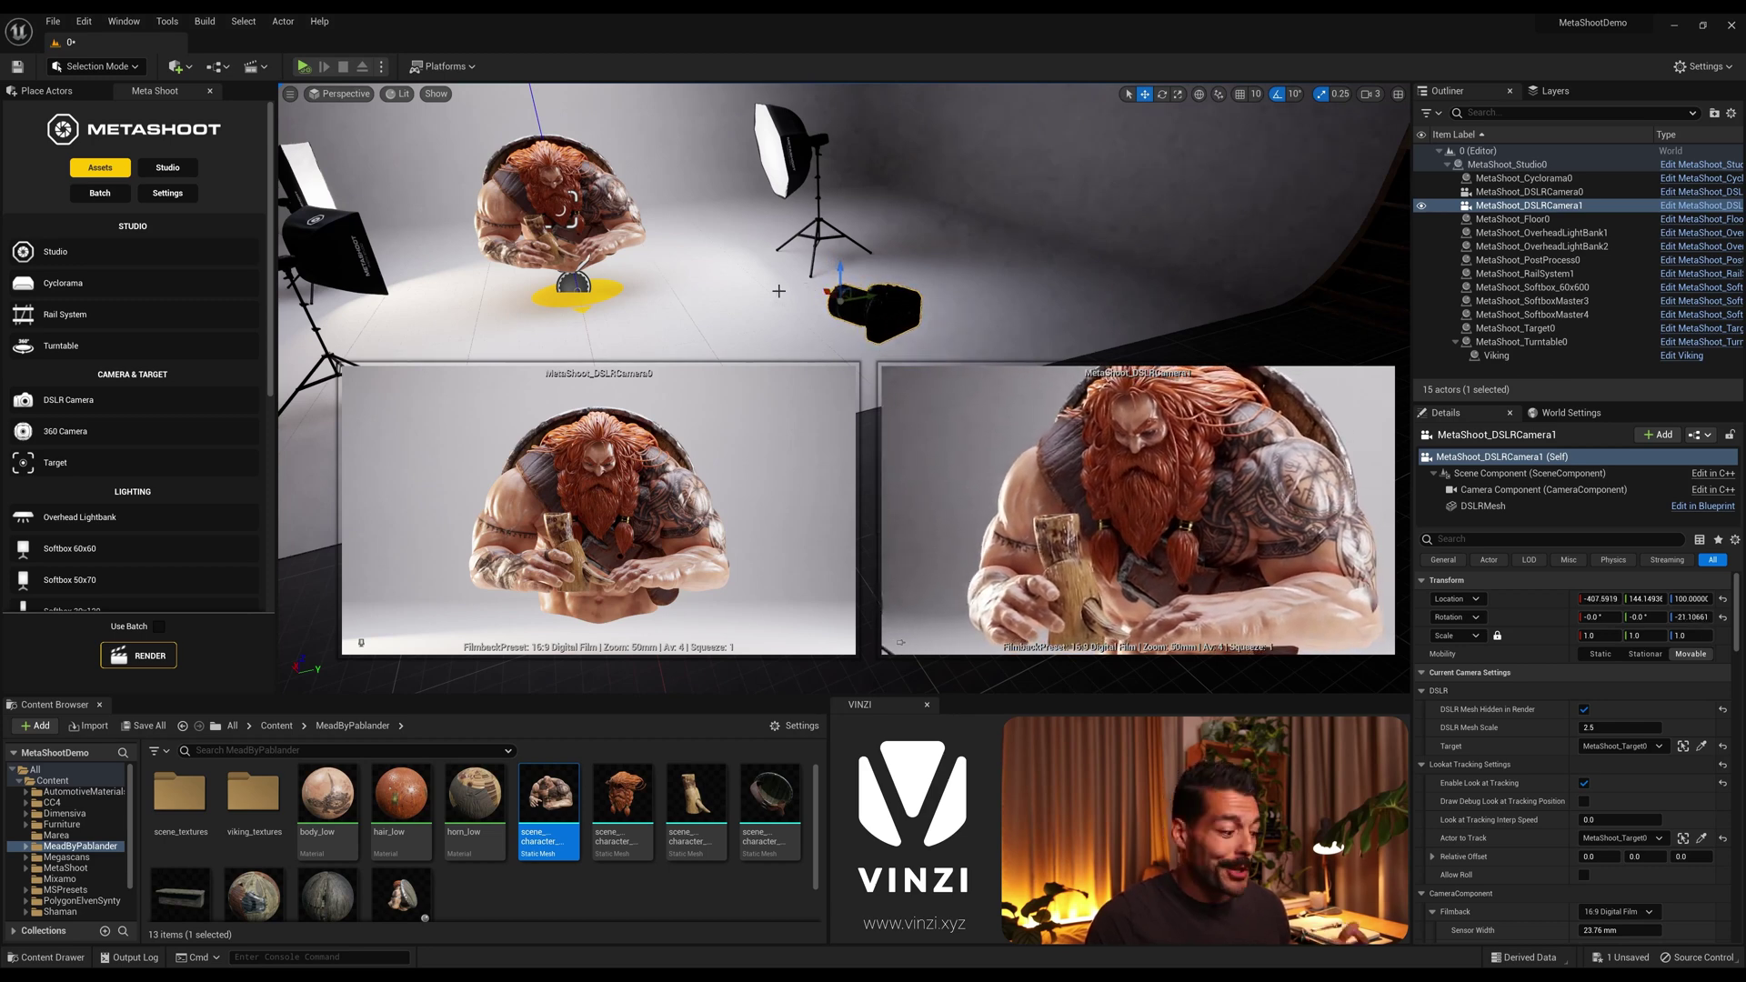
{"action": "right_click_drag", "start_coordinate": [796, 287], "coordinate": [793, 218]}
{"action": "right_click_drag", "start_coordinate": [728, 290], "coordinate": [743, 372]}
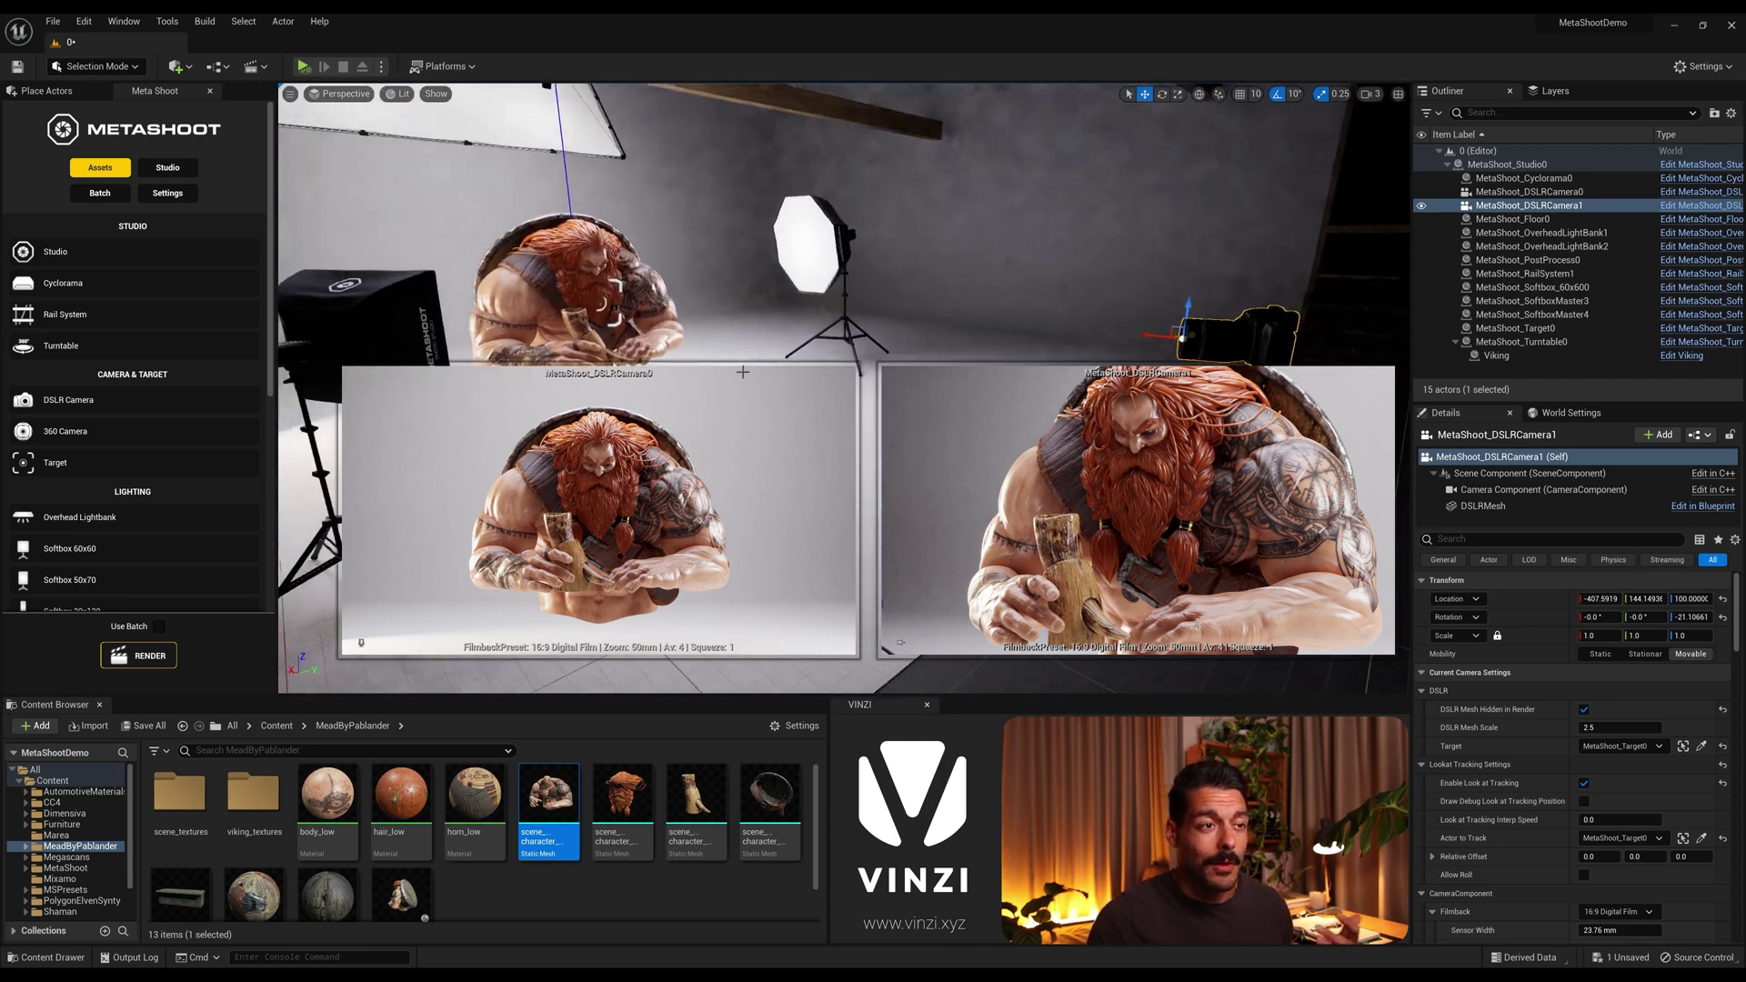
Pin the MetaShoot_DSLRCamera1 preview in the viewport beside the first camera's preview, and select MetaShoot_Studio0.
{"action": "key", "text": "Escape"}
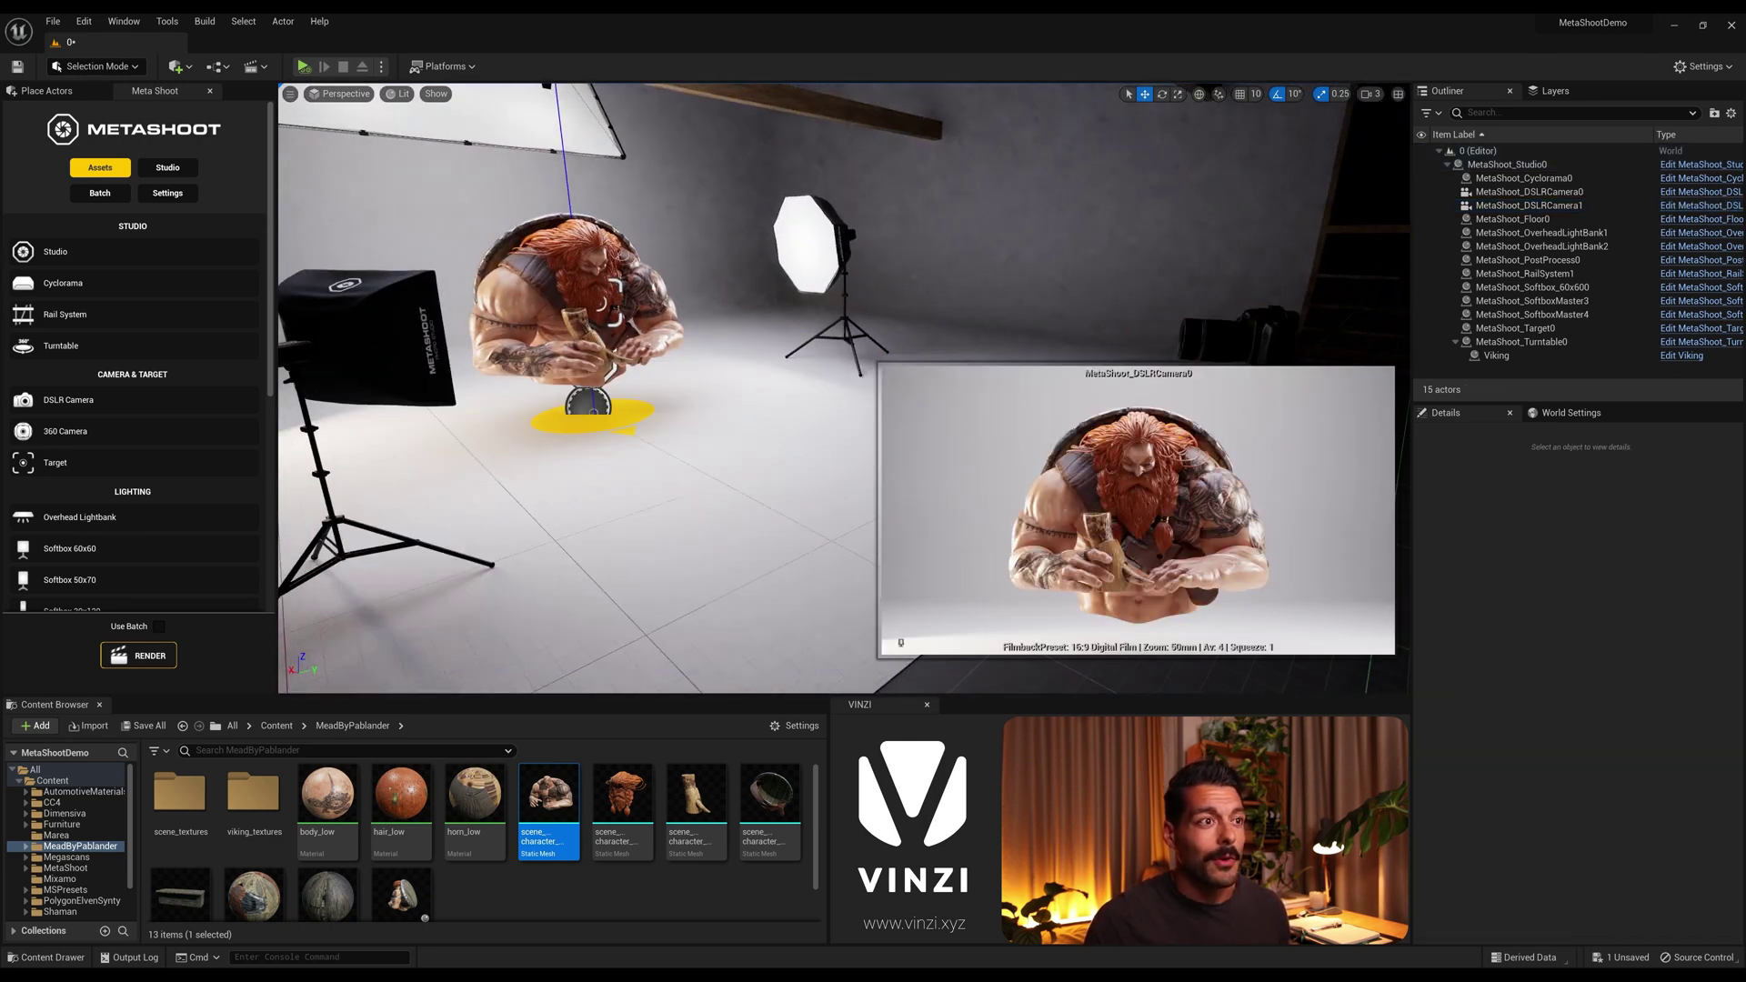
{"action": "right_click_drag", "start_coordinate": [746, 300], "coordinate": [701, 318]}
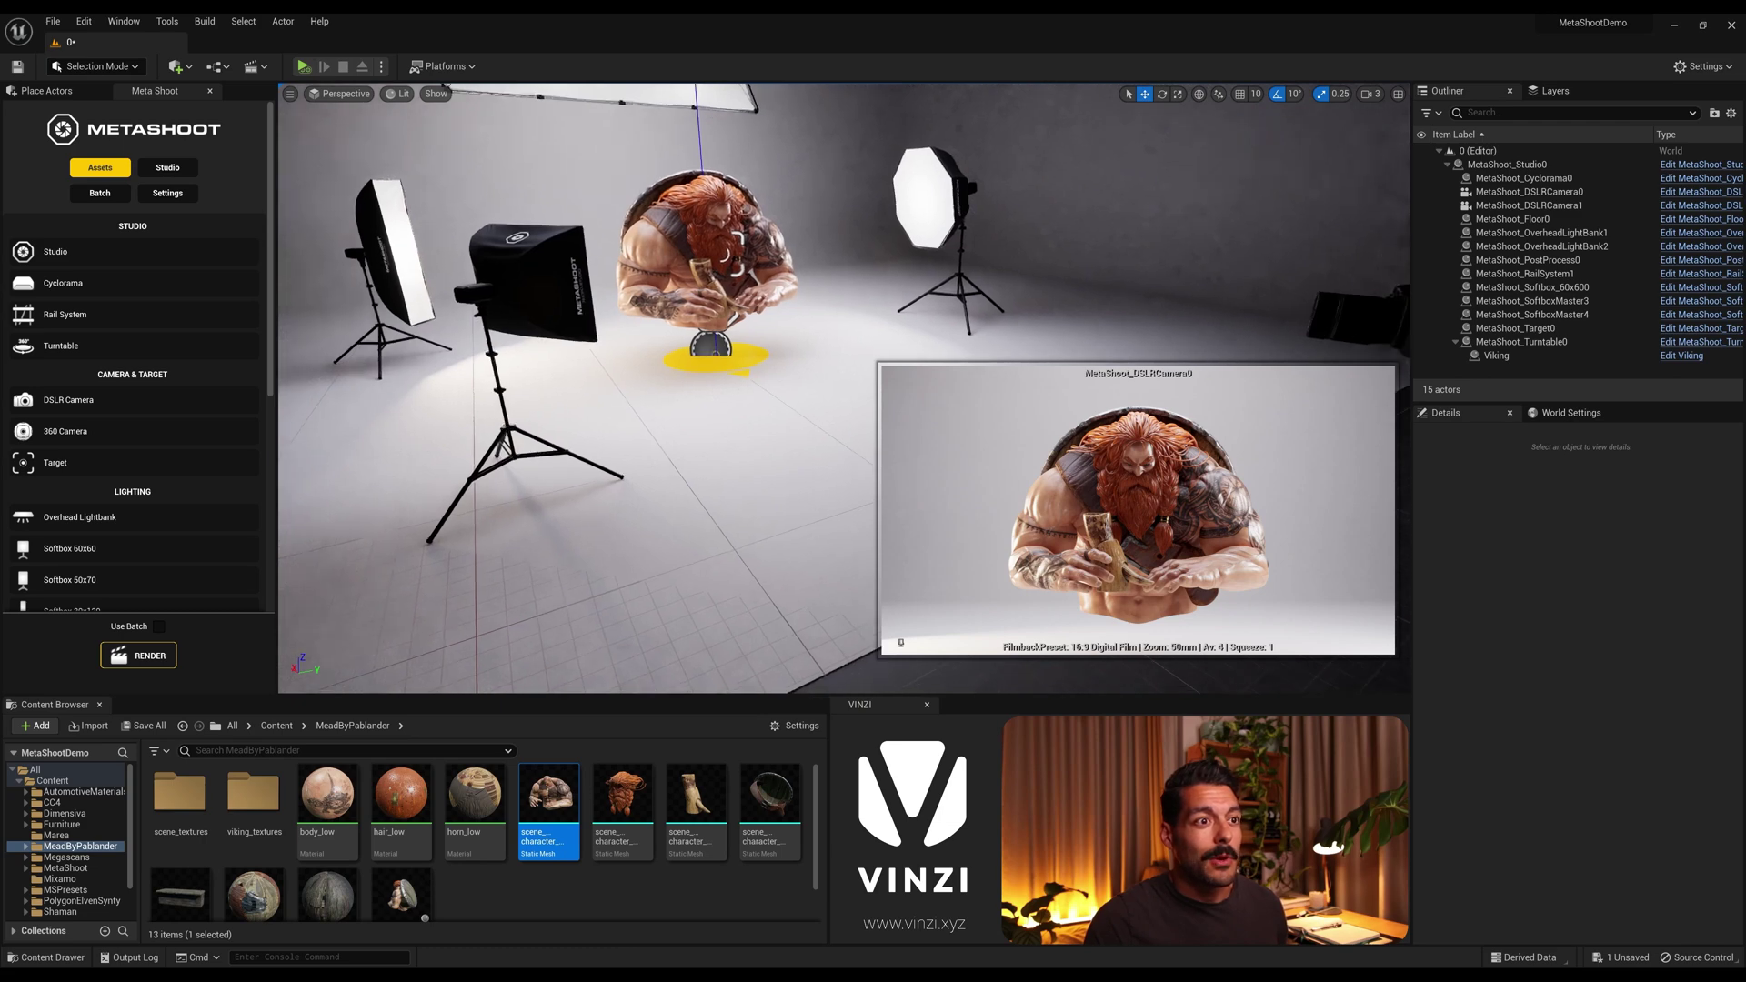
{"action": "left_click", "coordinate": [1352, 323]}
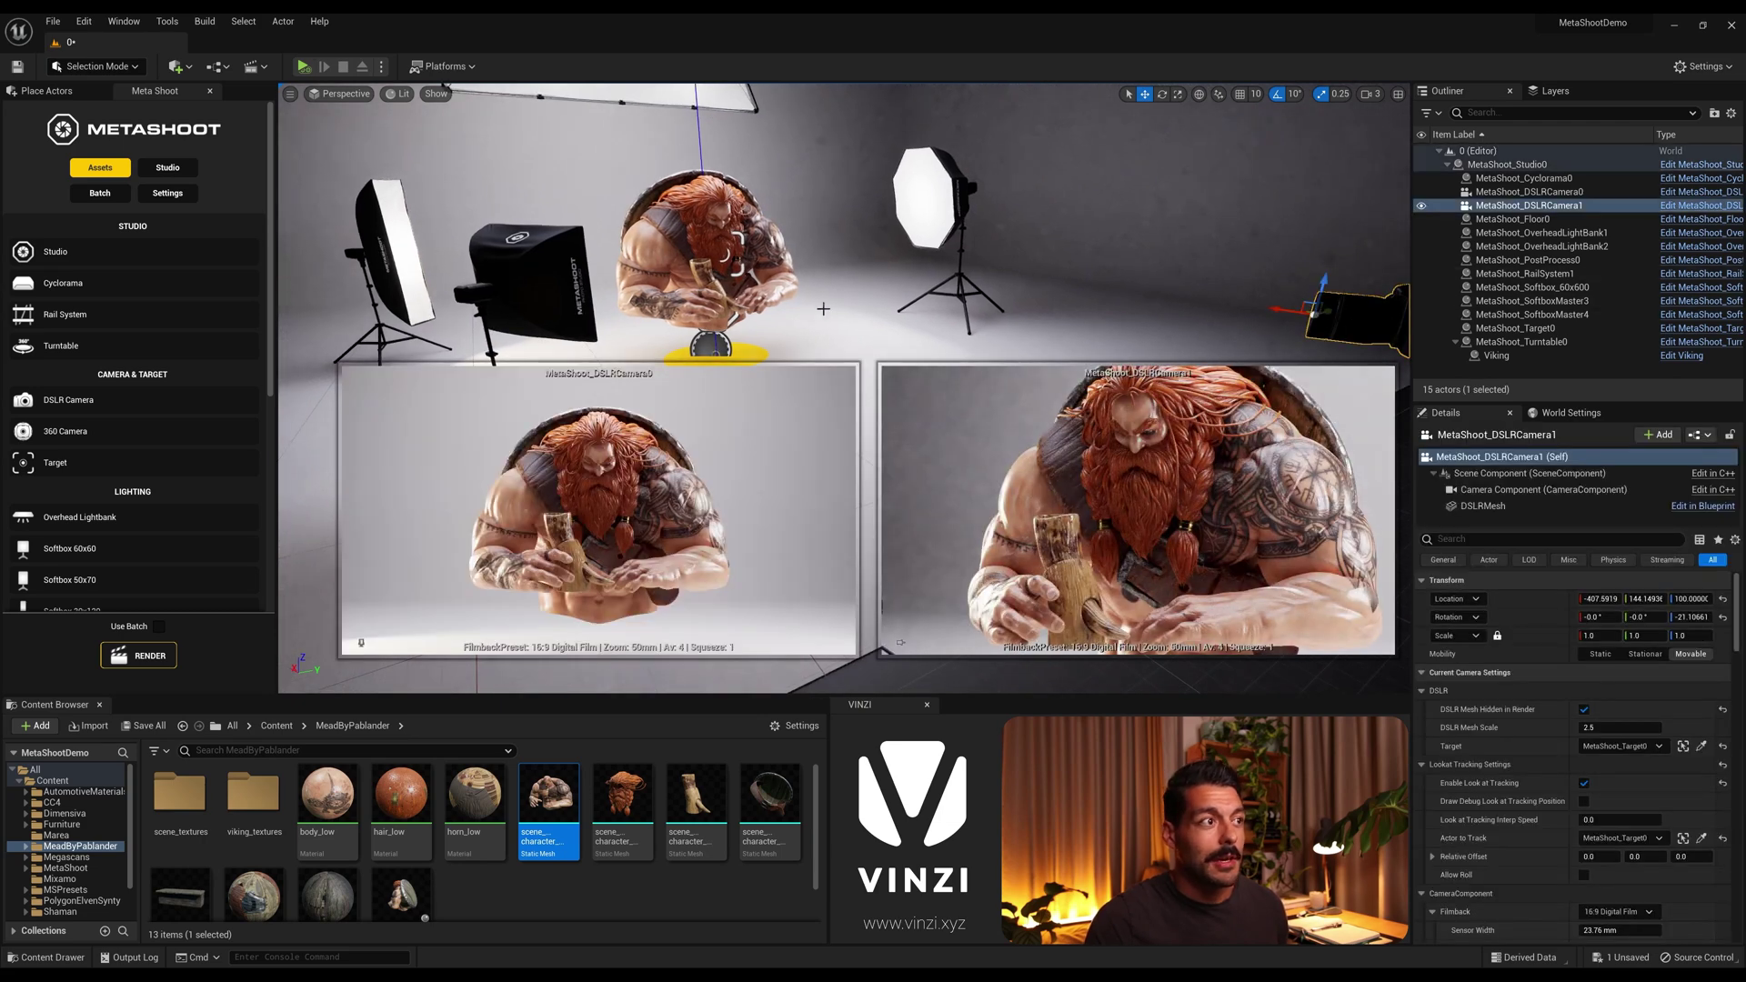
{"action": "left_click", "coordinate": [1546, 193], "text": "ctrl"}
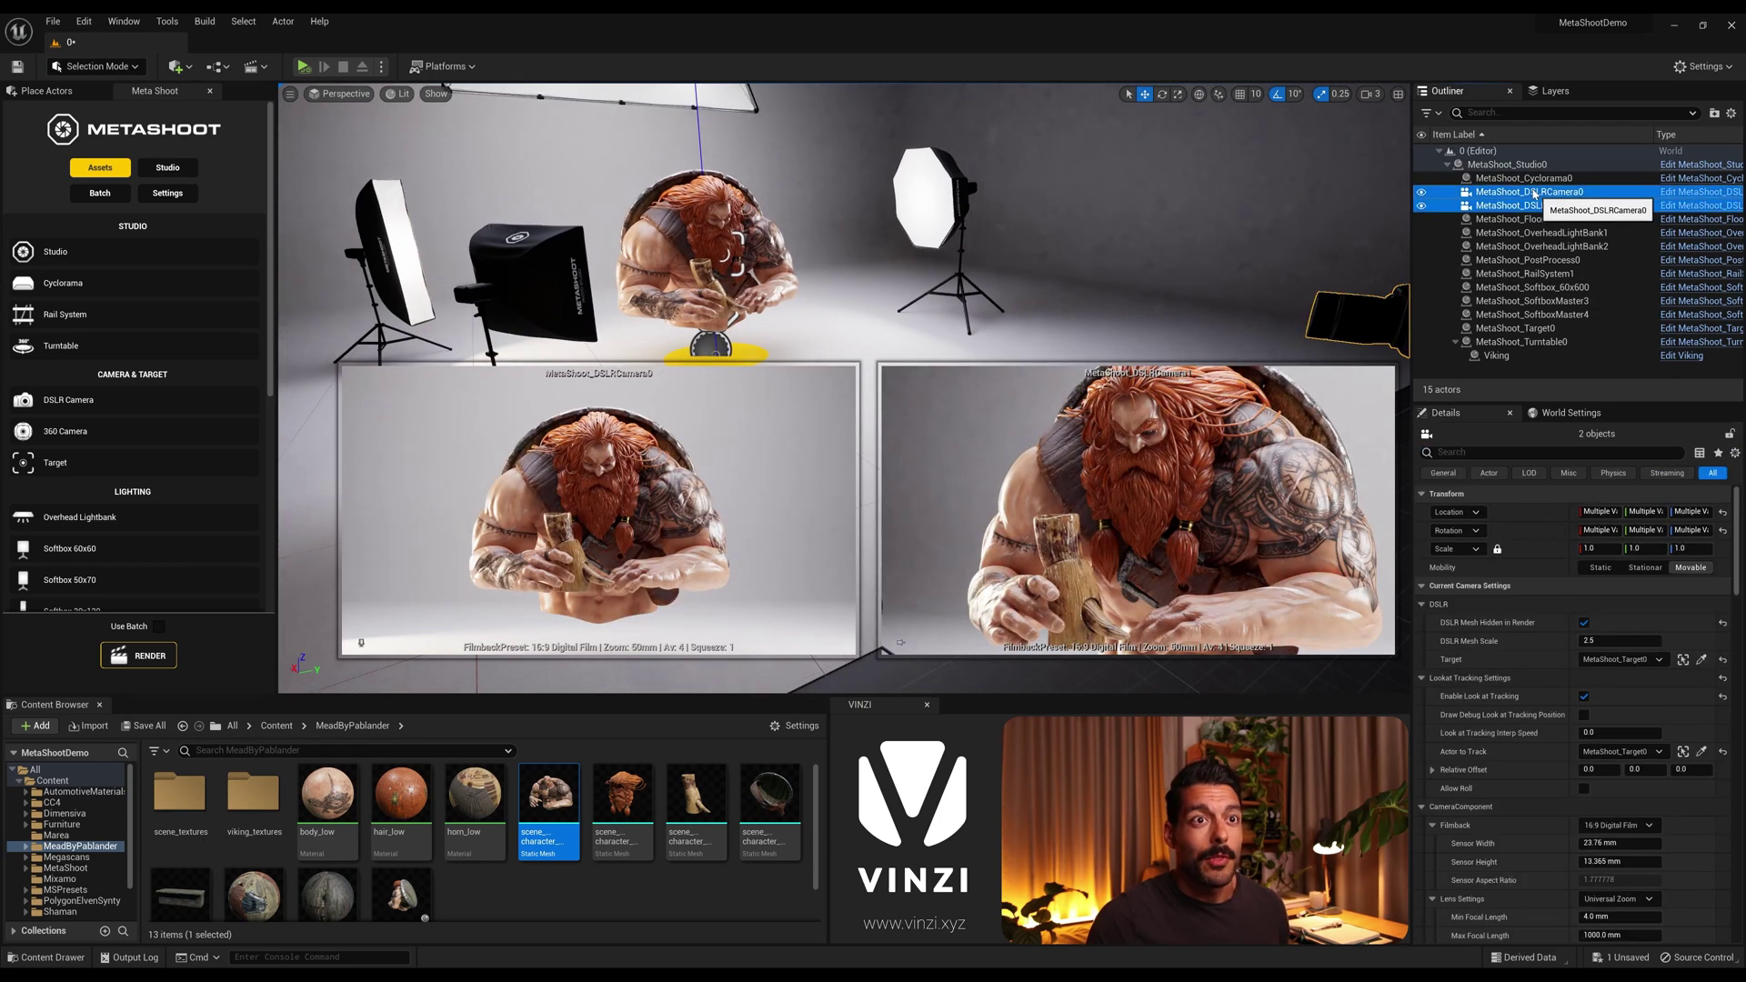
{"action": "left_click", "coordinate": [1519, 166]}
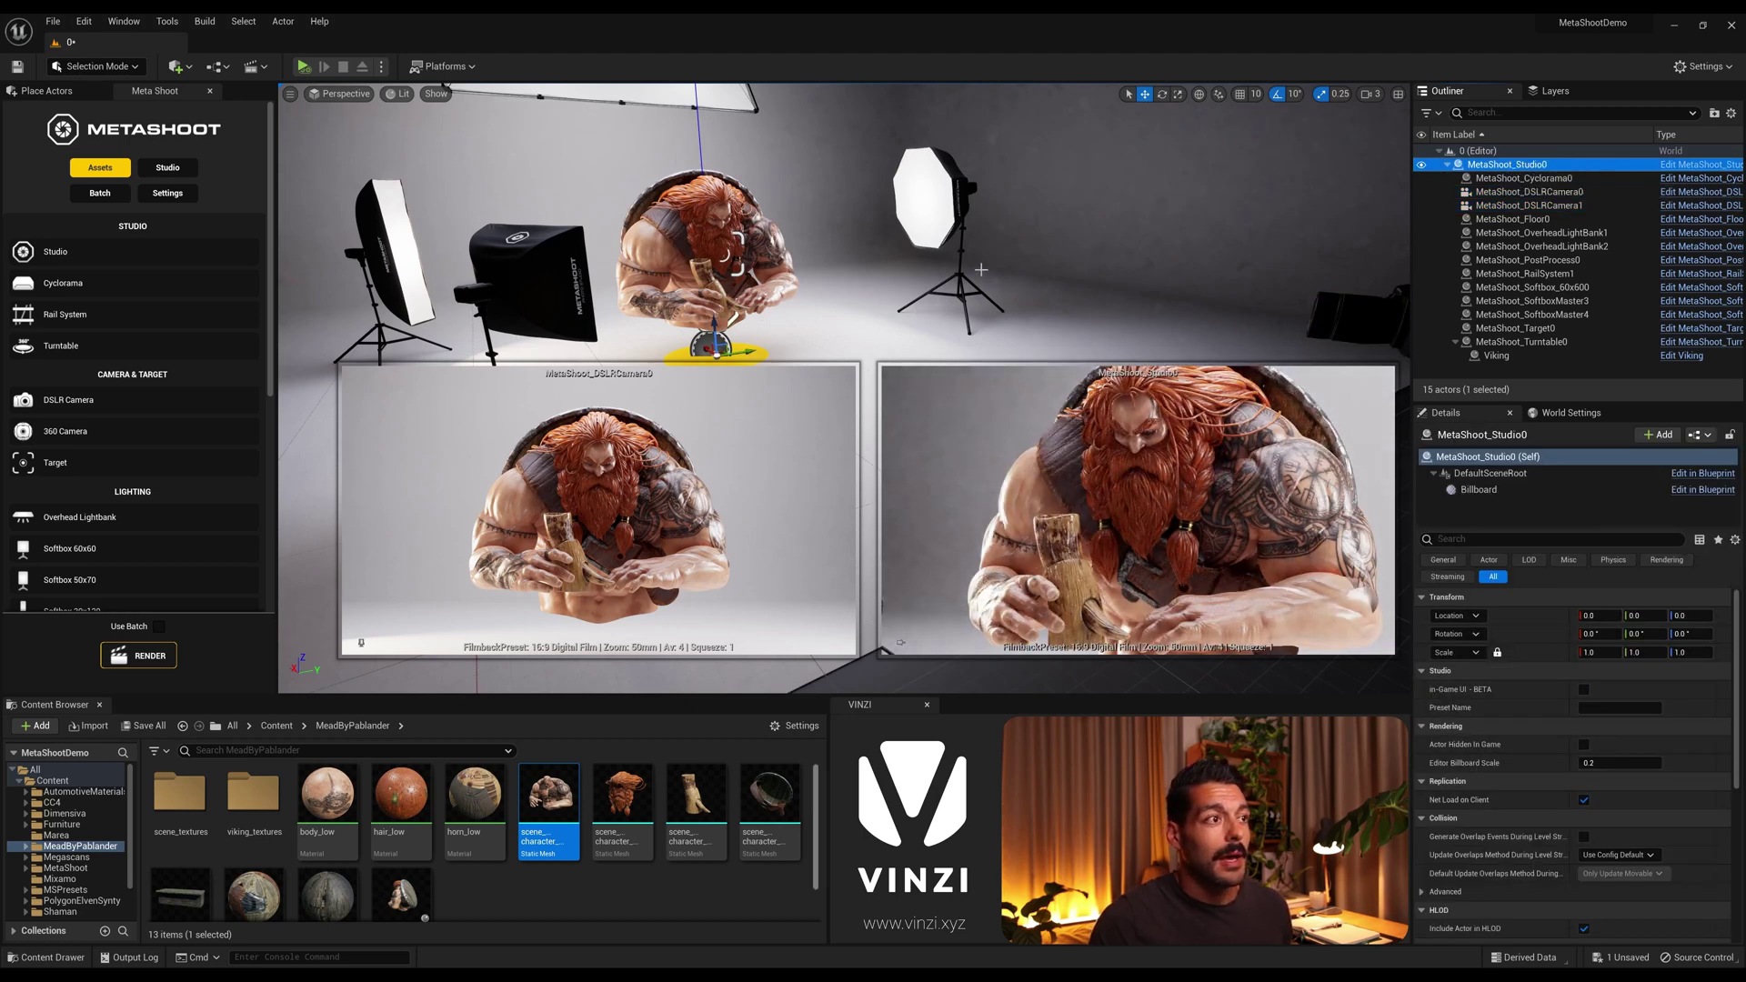
{"action": "right_click_drag", "start_coordinate": [844, 227], "coordinate": [813, 196]}
{"action": "key", "text": "w"}
{"action": "key", "text": "s"}
{"action": "right_click_drag", "start_coordinate": [977, 287], "coordinate": [974, 281]}
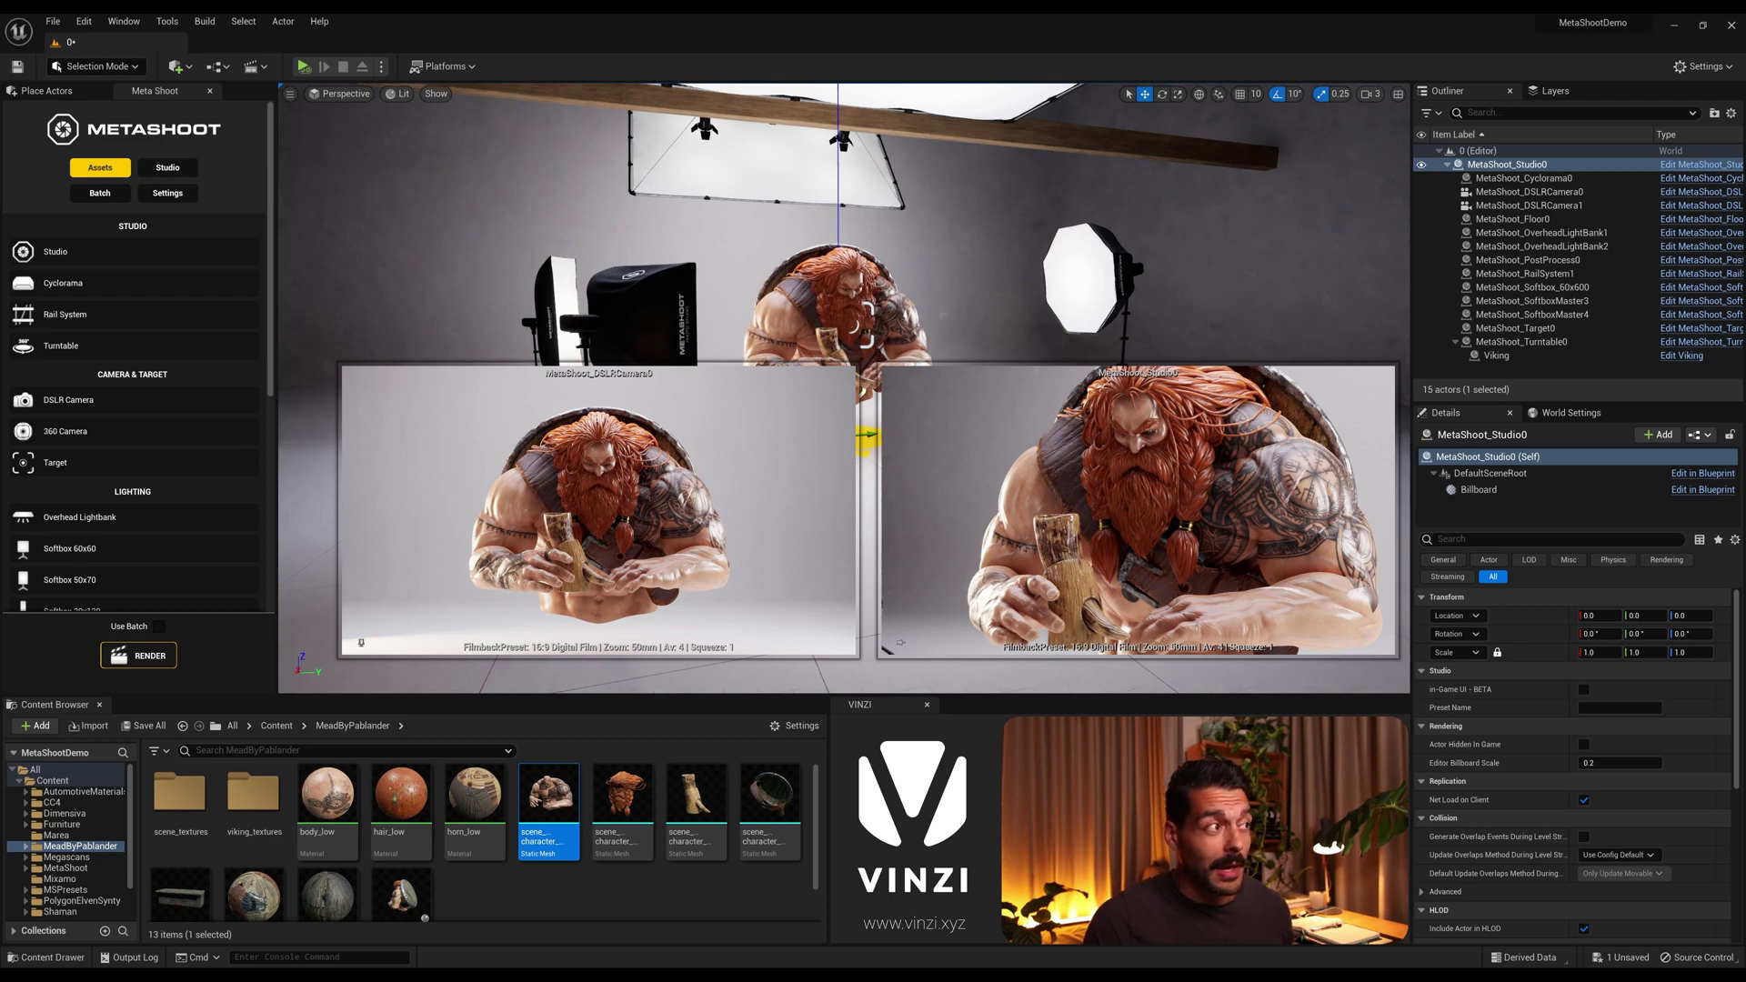
Reset the MetaShoot render settings for duration, title, output path, resolution, lock ratio, base renderer and motion blur to their defaults.
{"action": "left_click", "coordinate": [173, 198]}
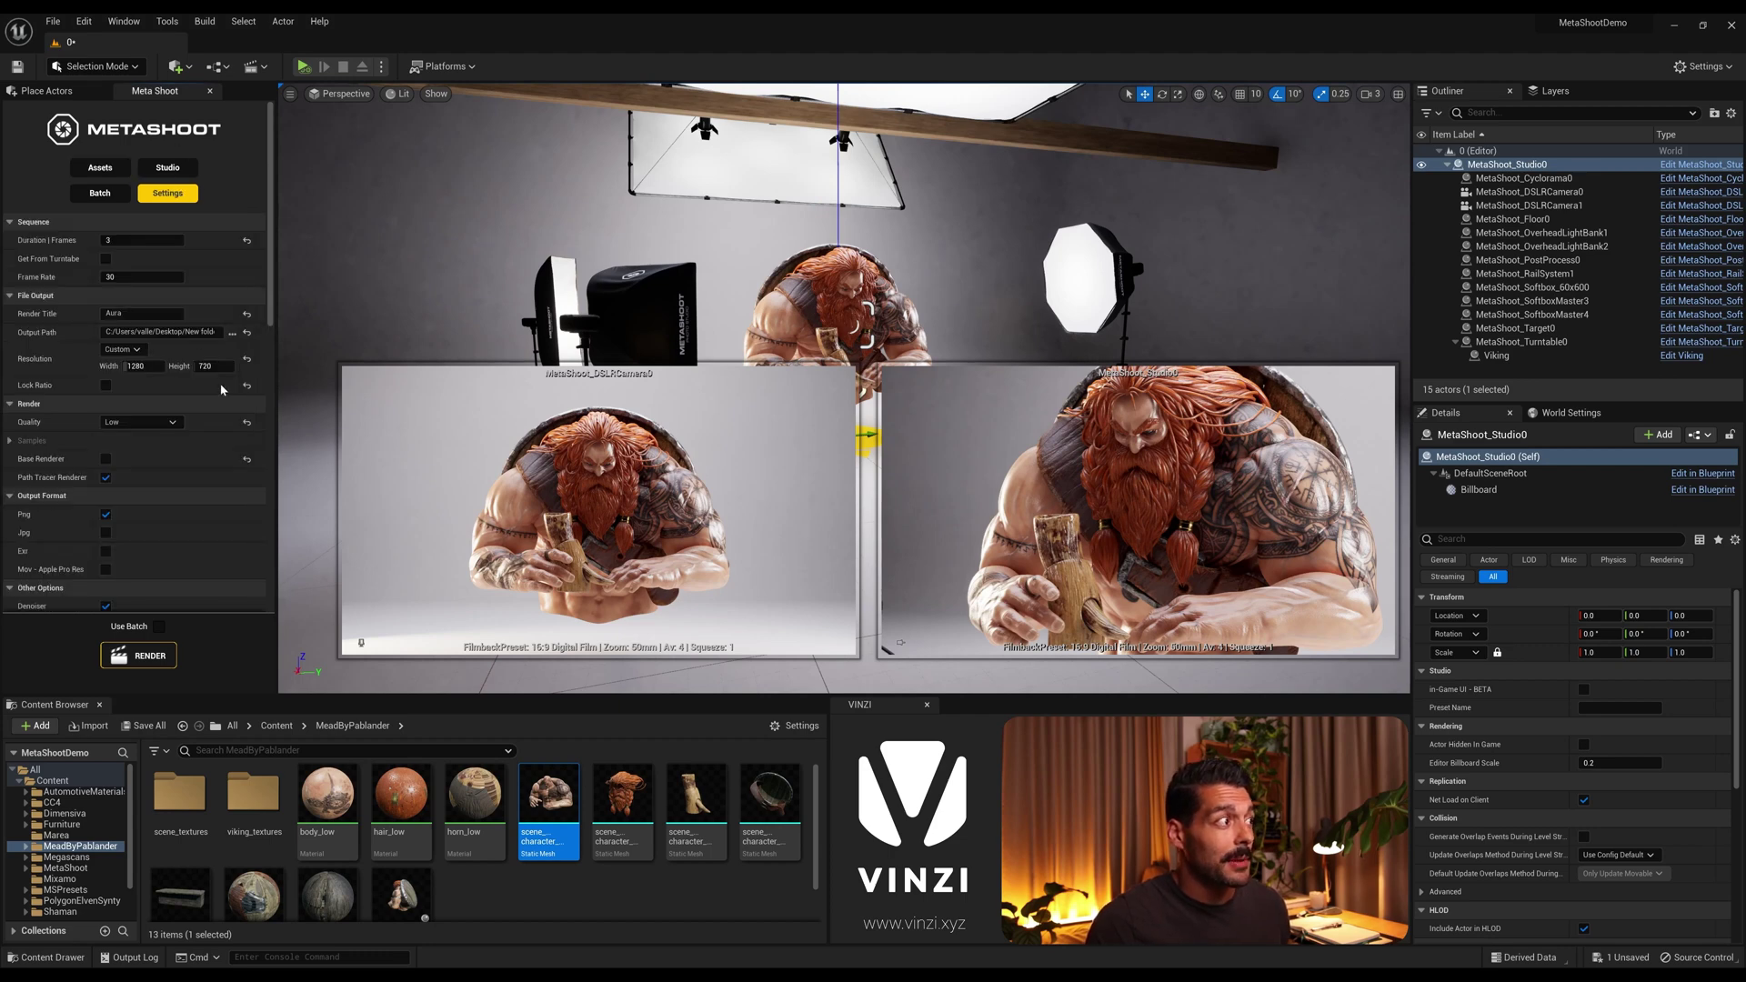
{"action": "left_click", "coordinate": [247, 240]}
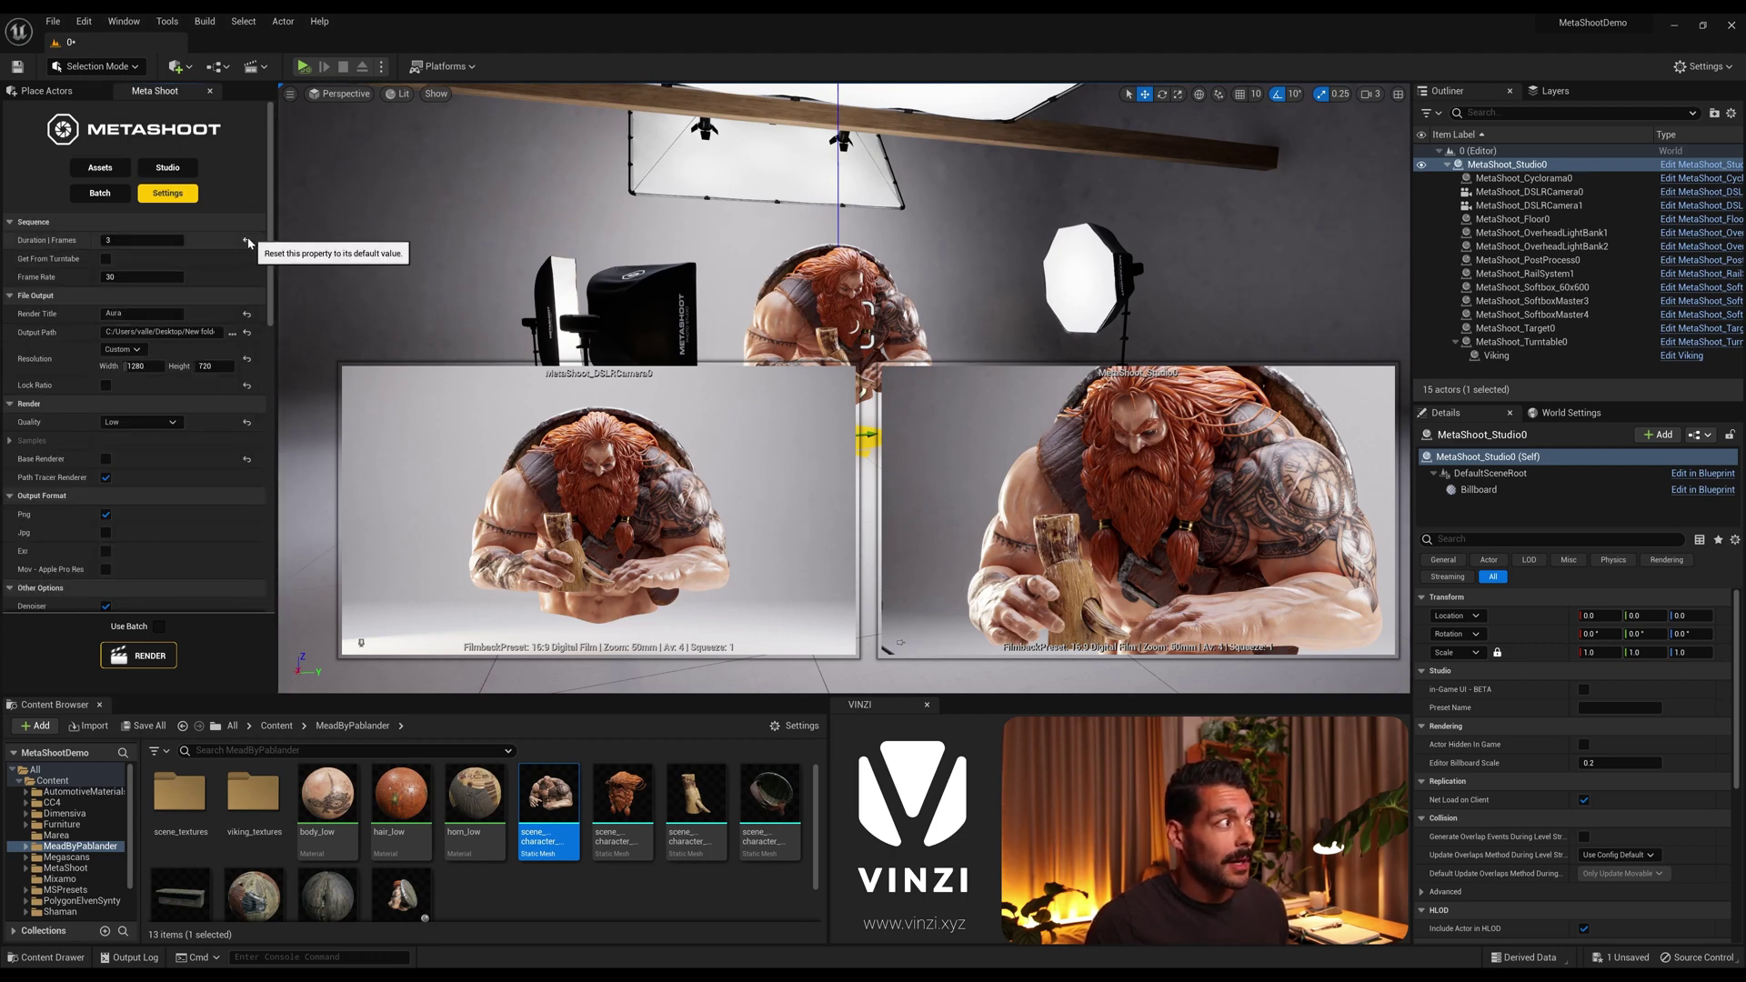
{"action": "left_click", "coordinate": [247, 333]}
{"action": "left_click", "coordinate": [248, 359]}
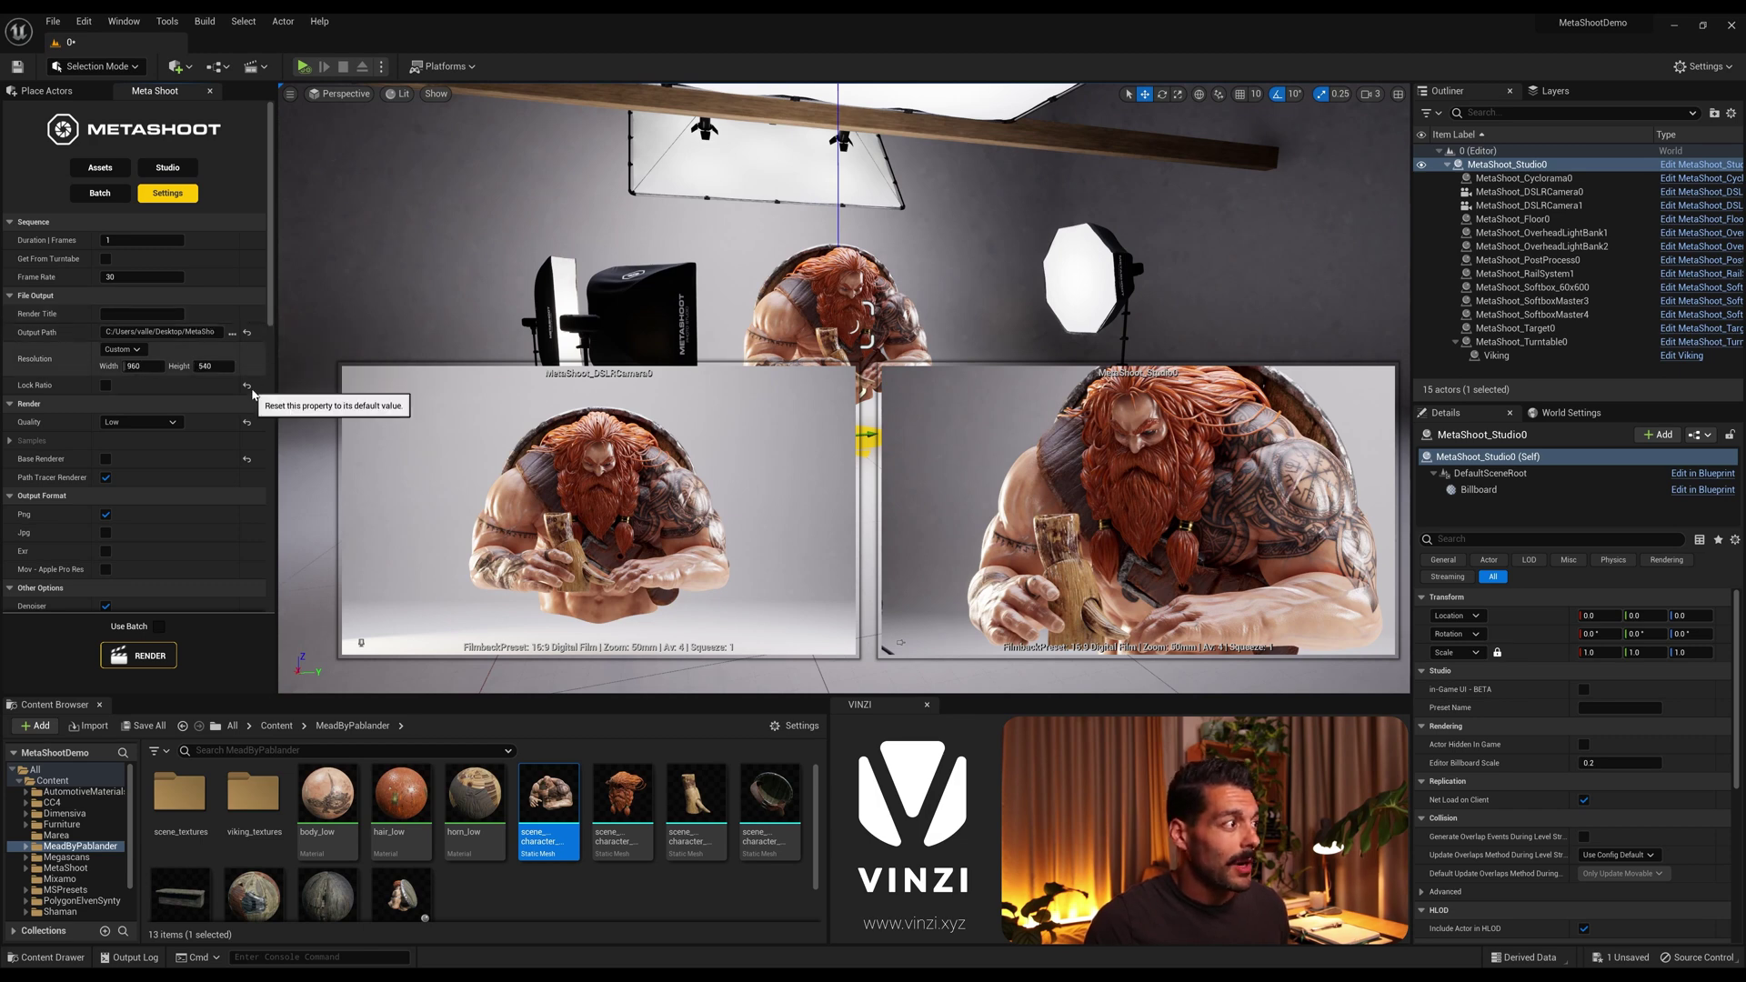
{"action": "left_click", "coordinate": [247, 385]}
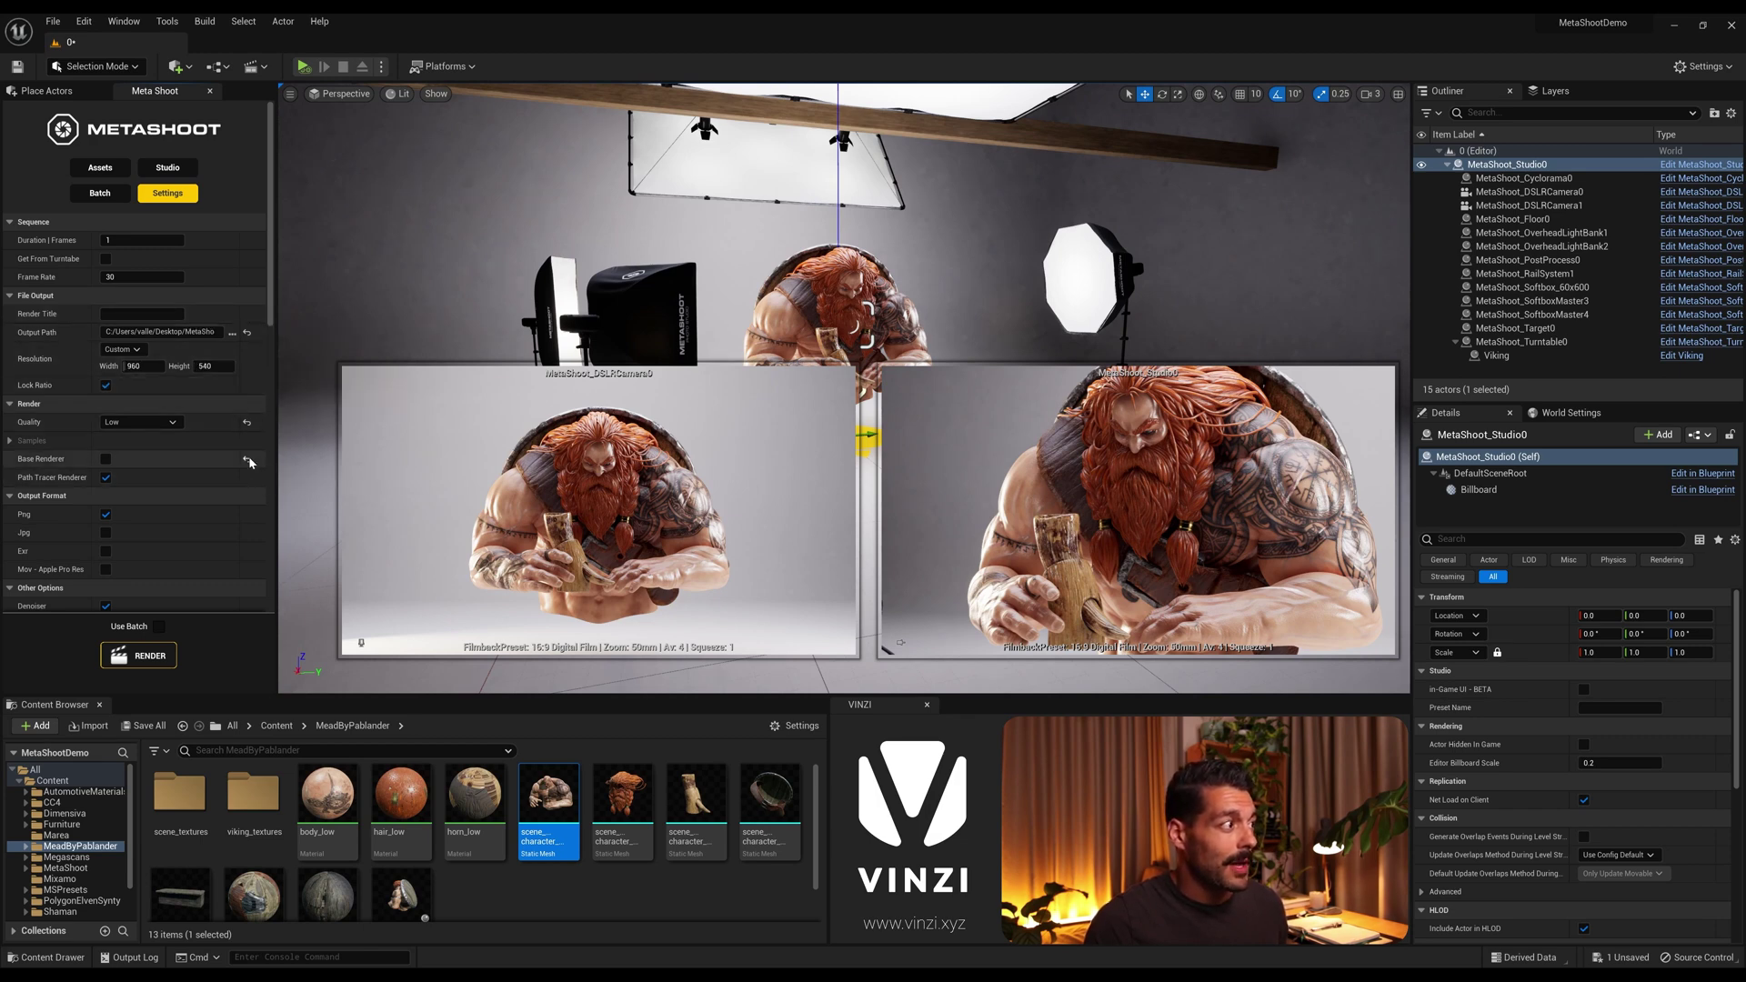
{"action": "left_click", "coordinate": [247, 459]}
{"action": "scroll", "coordinate": [178, 515], "scroll_direction": "down", "scroll_amount": 2}
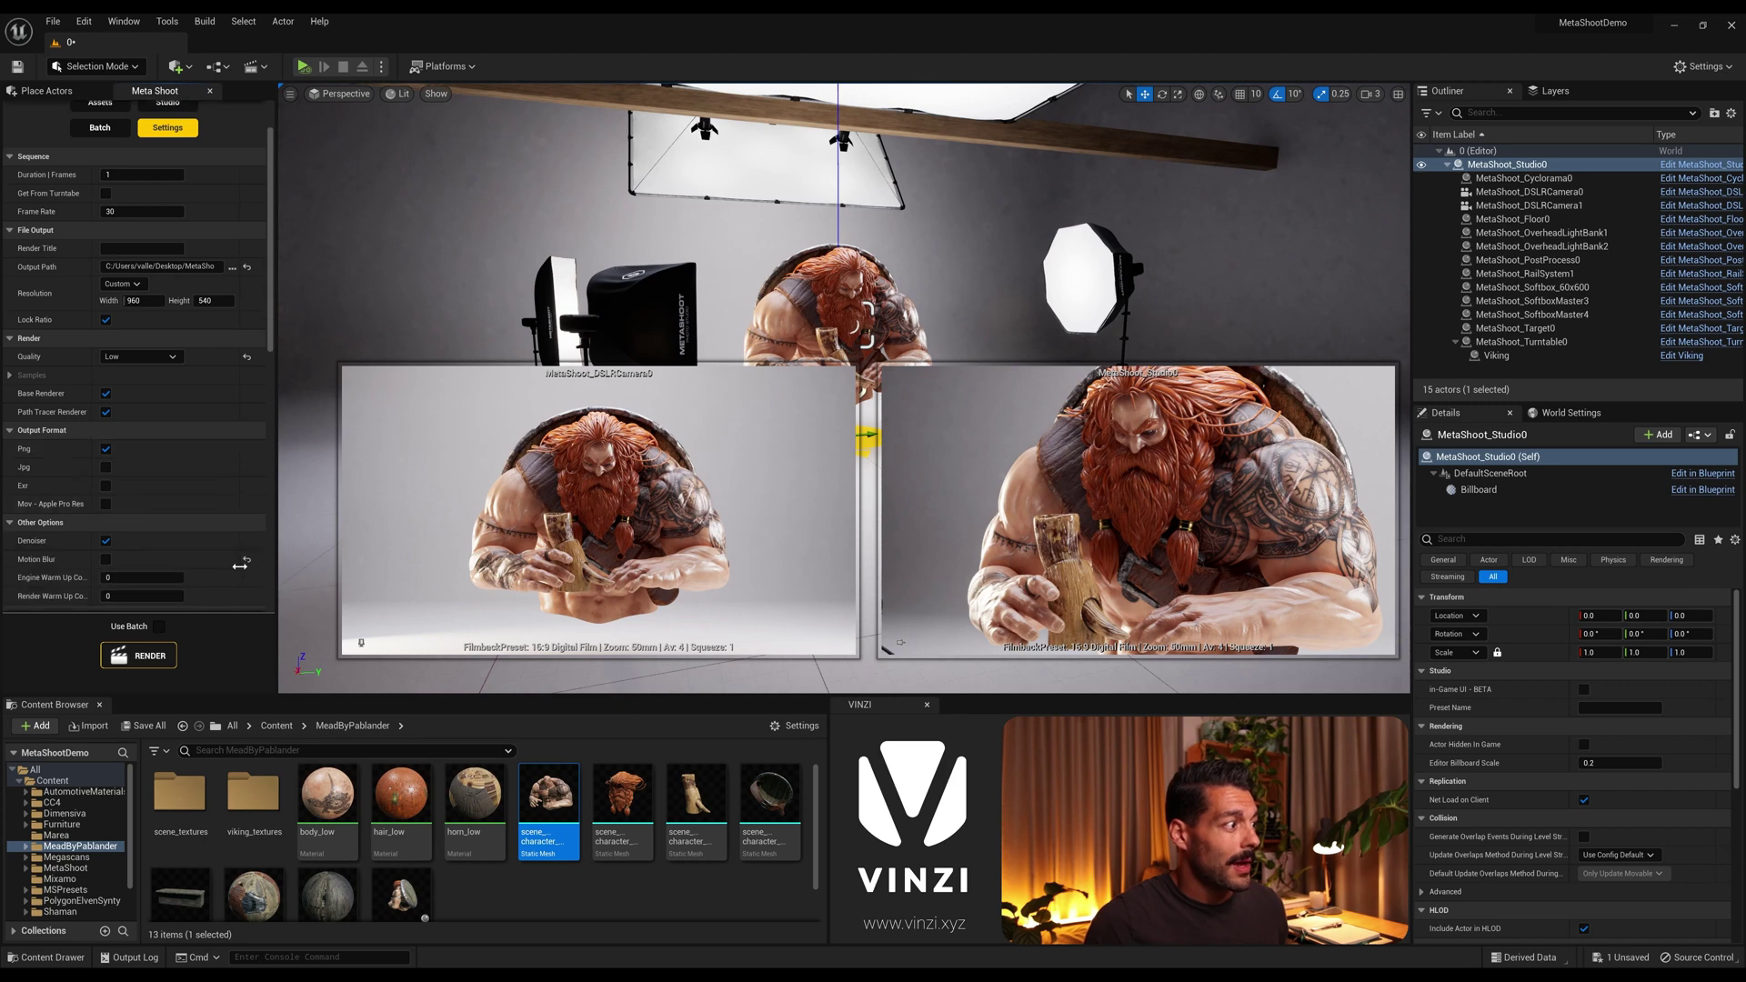
{"action": "scroll", "coordinate": [226, 460], "scroll_direction": "up", "scroll_amount": 2}
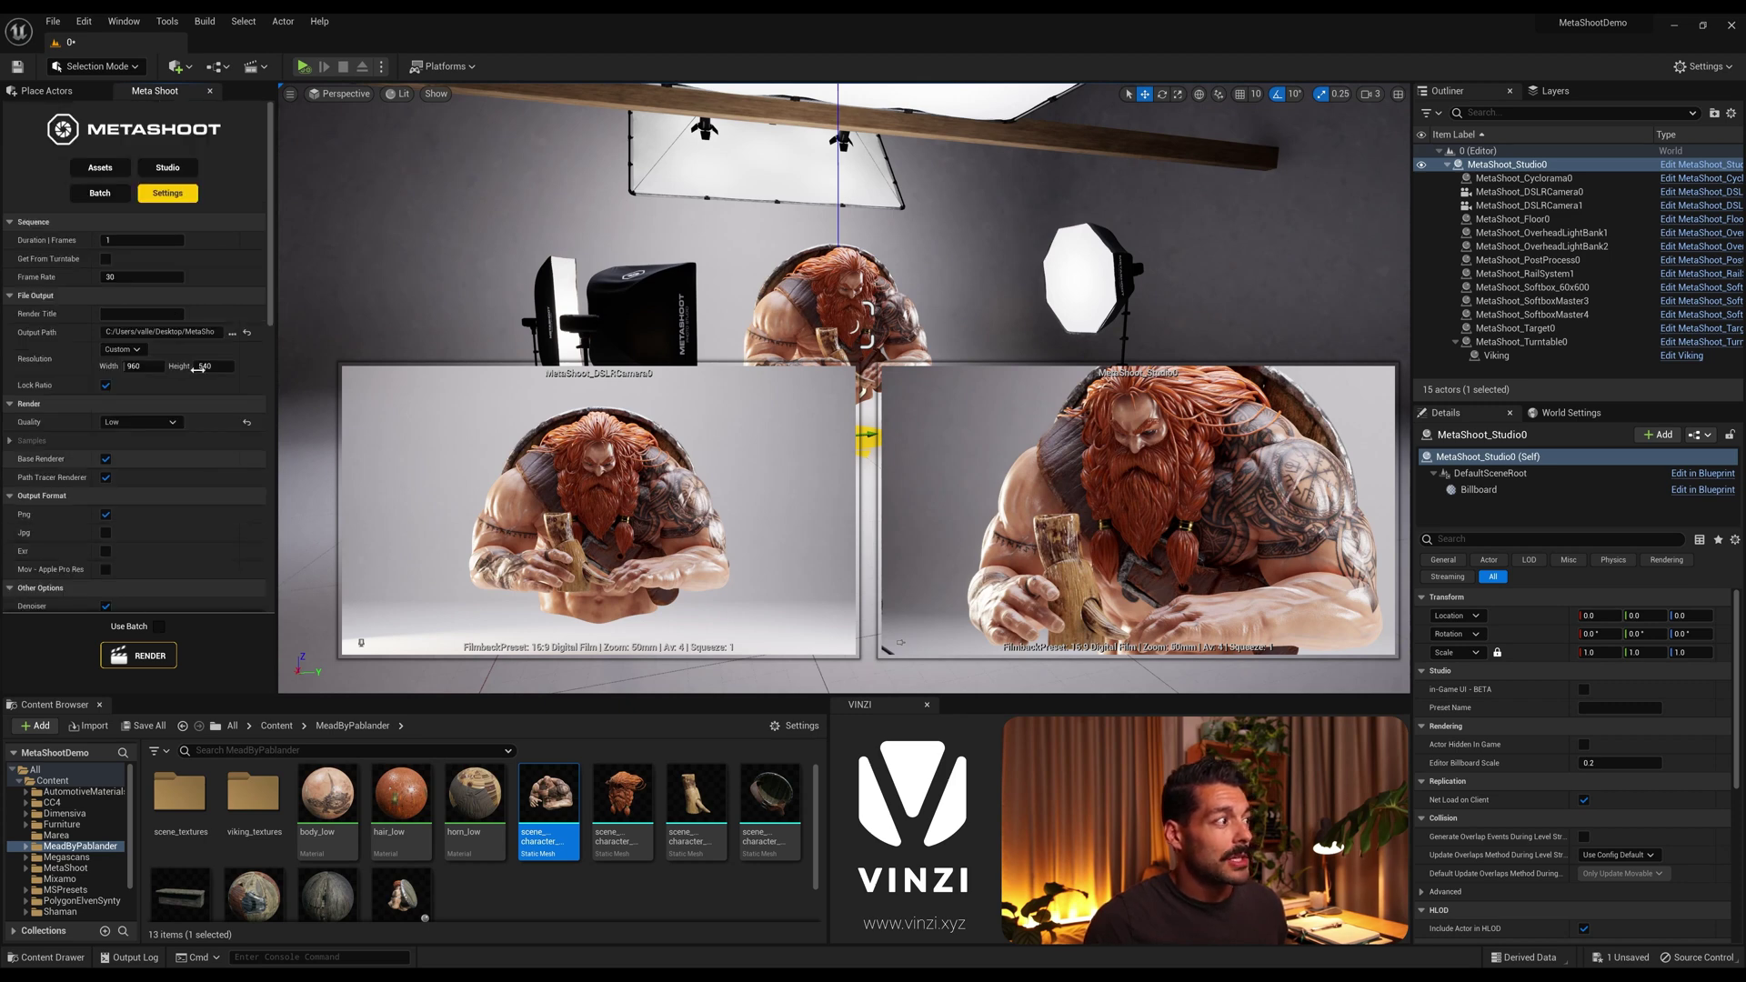
Set the render resolution to 1920 x 1080 (16:9), take the 180-frame duration from the turntable, and title the render Viking.
{"action": "left_click", "coordinate": [122, 350]}
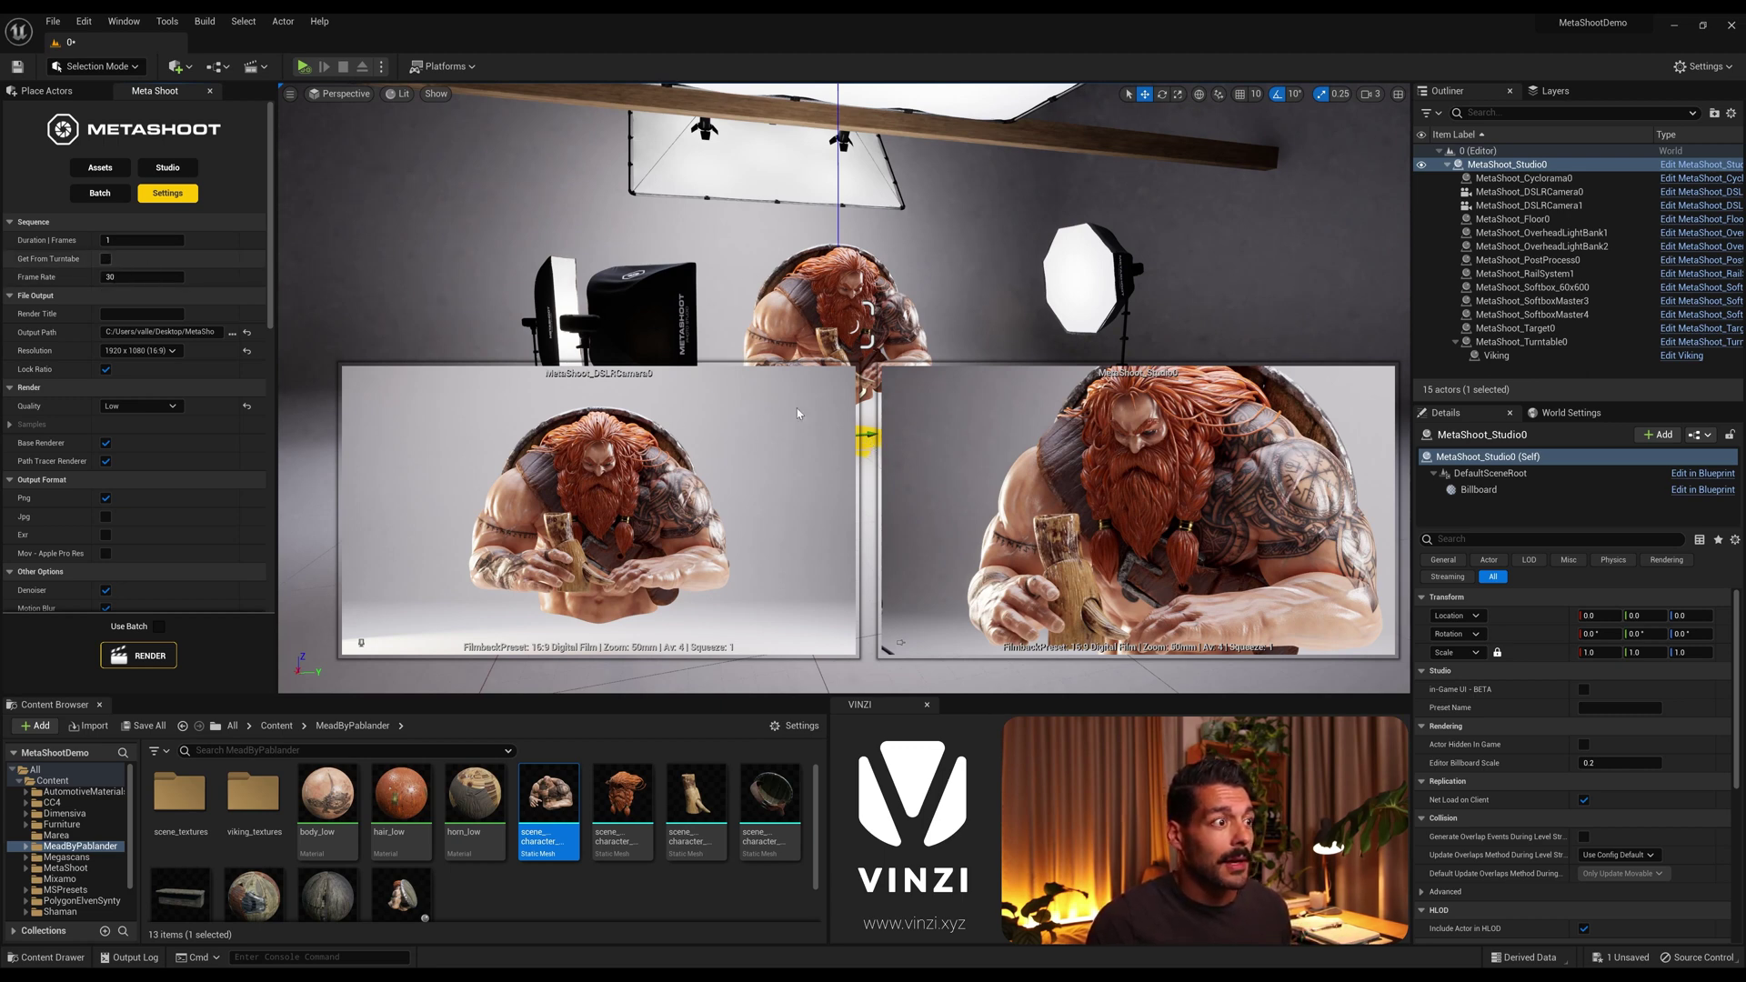
{"action": "left_click", "coordinate": [870, 437]}
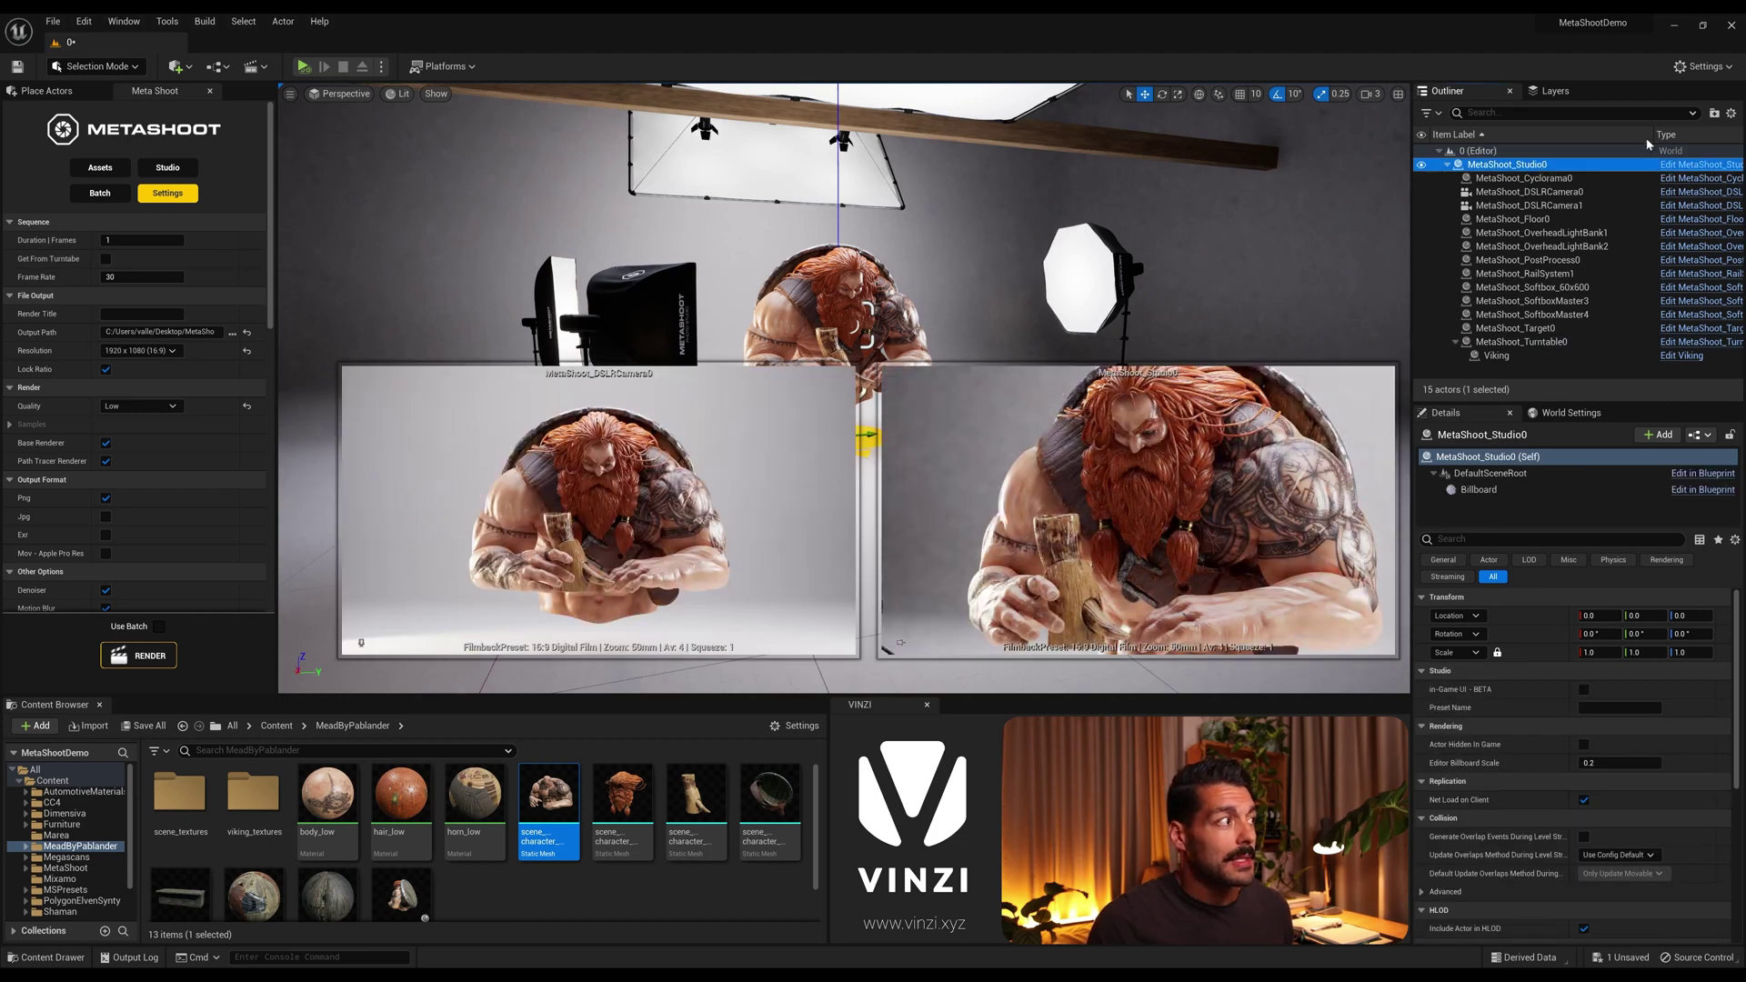
{"action": "left_click", "coordinate": [107, 260]}
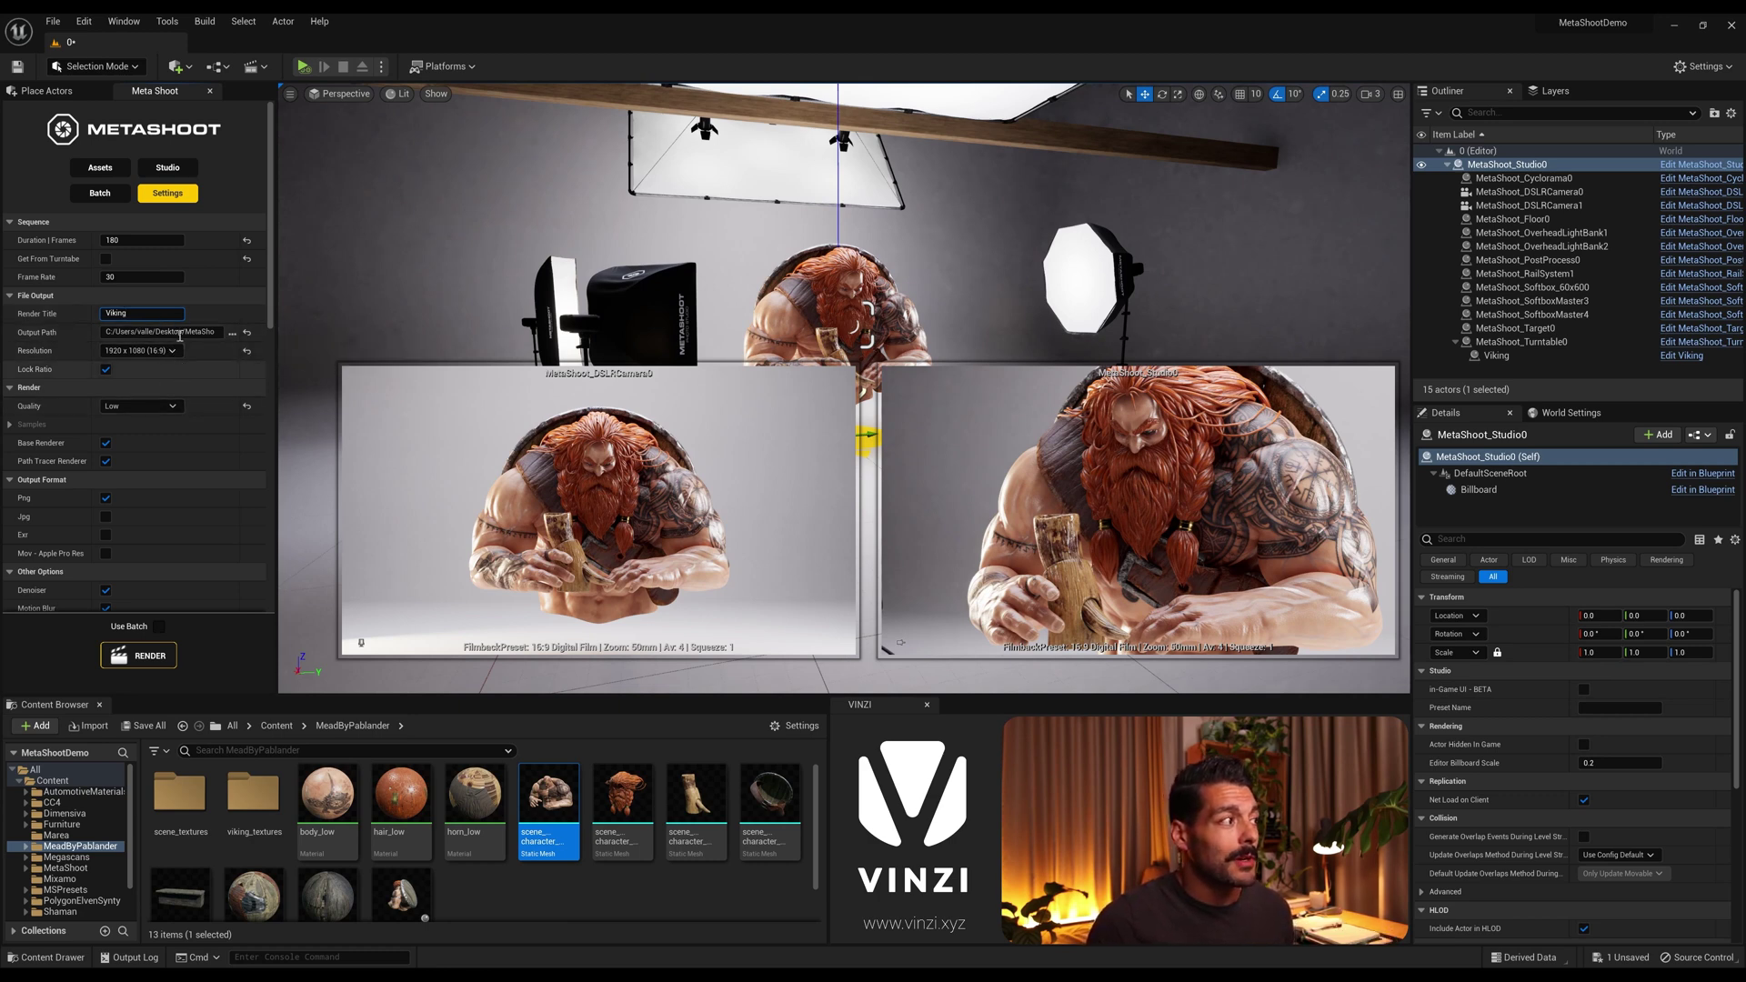
Create a new folder named Viking on the Desktop and set it as the render output path.
{"action": "left_click", "coordinate": [233, 333]}
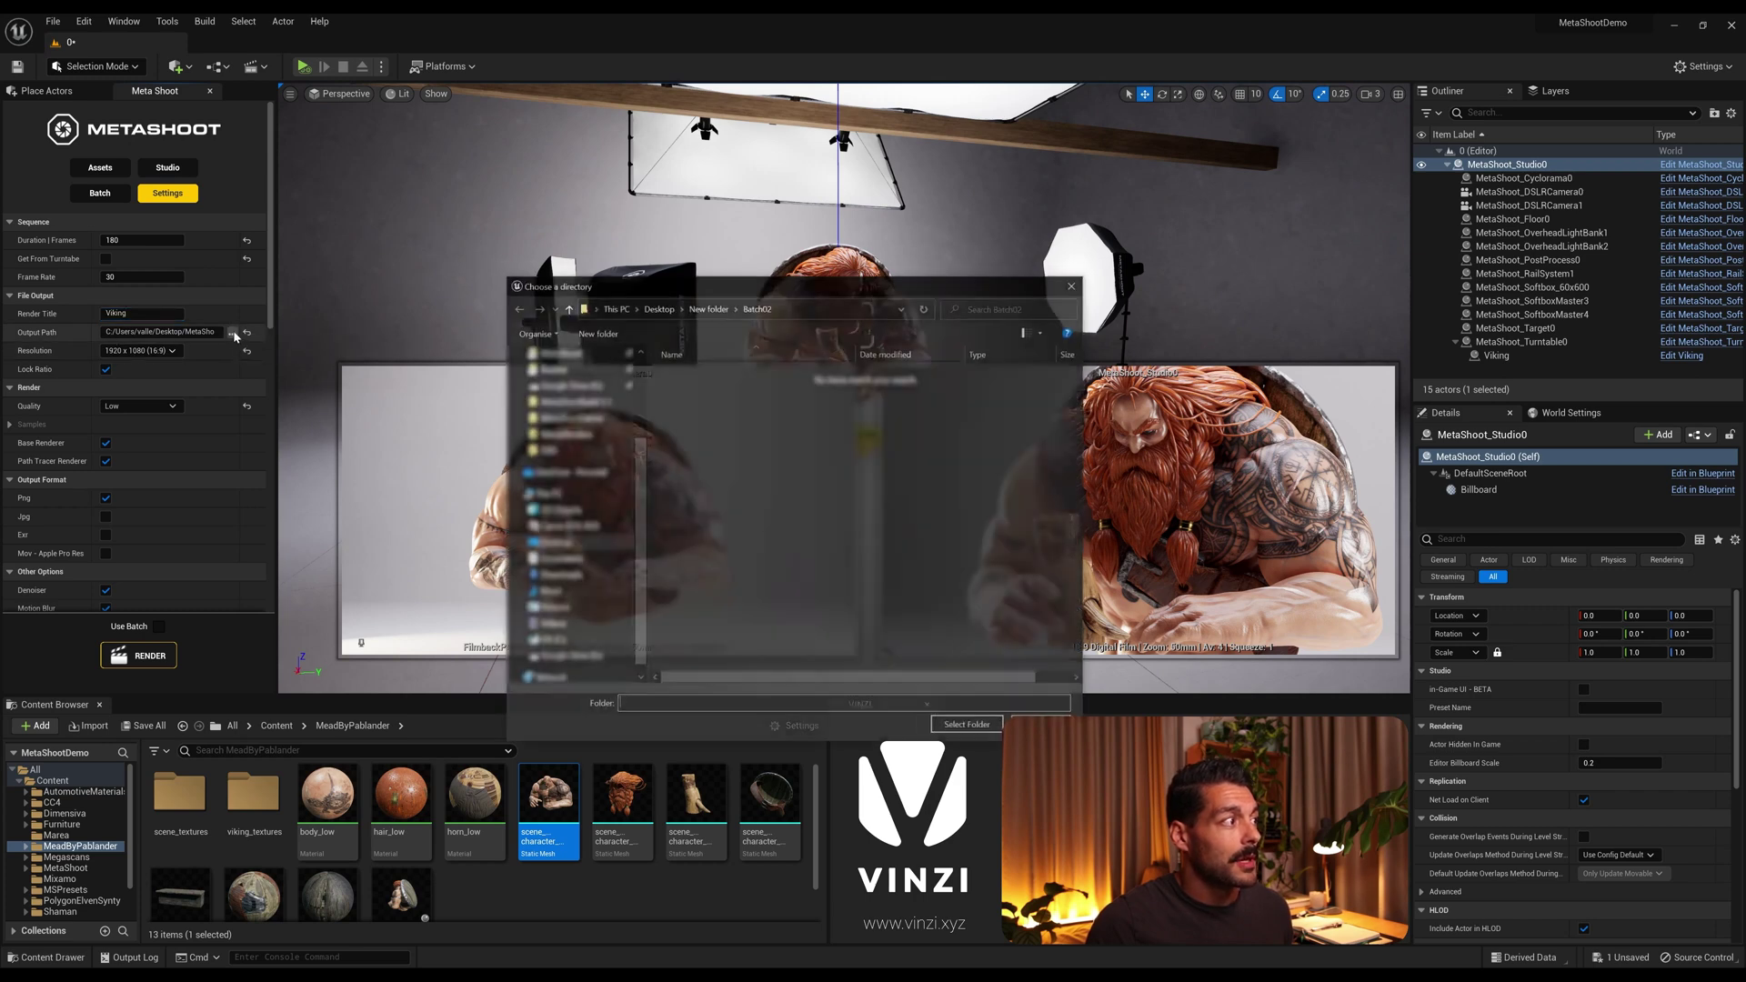
{"action": "scroll", "coordinate": [574, 423], "scroll_direction": "up", "scroll_amount": 1}
{"action": "left_click", "coordinate": [552, 378]}
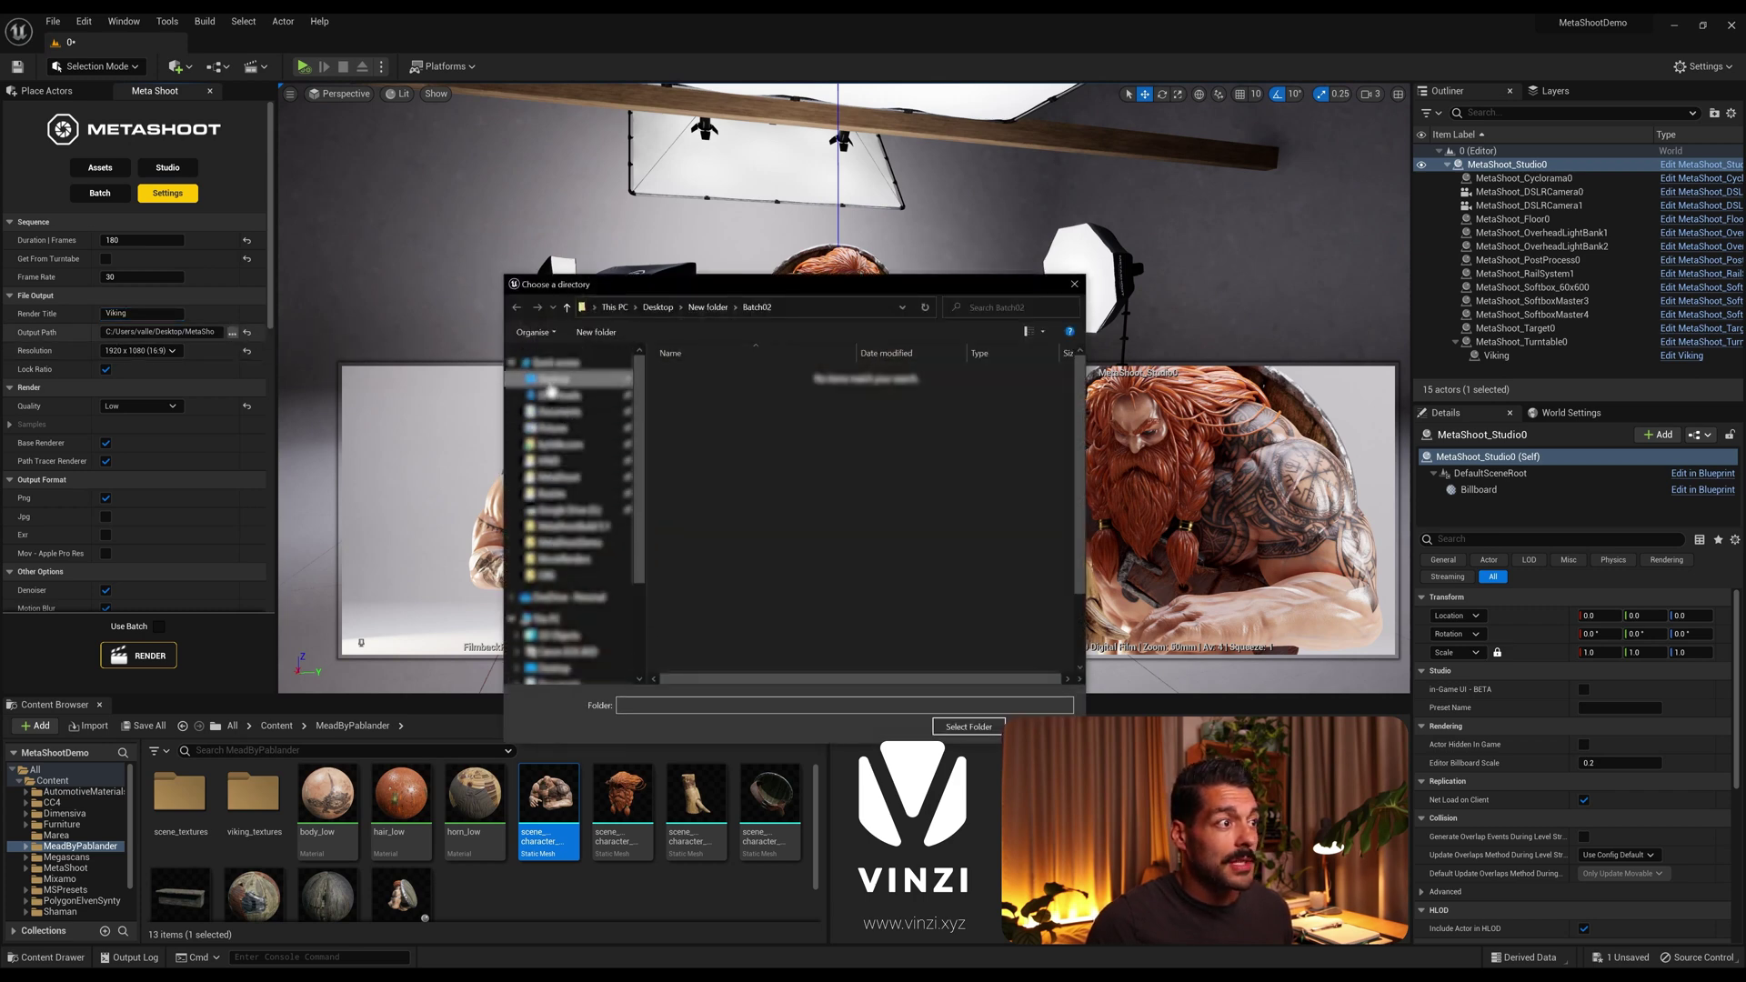
{"action": "left_click", "coordinate": [596, 332]}
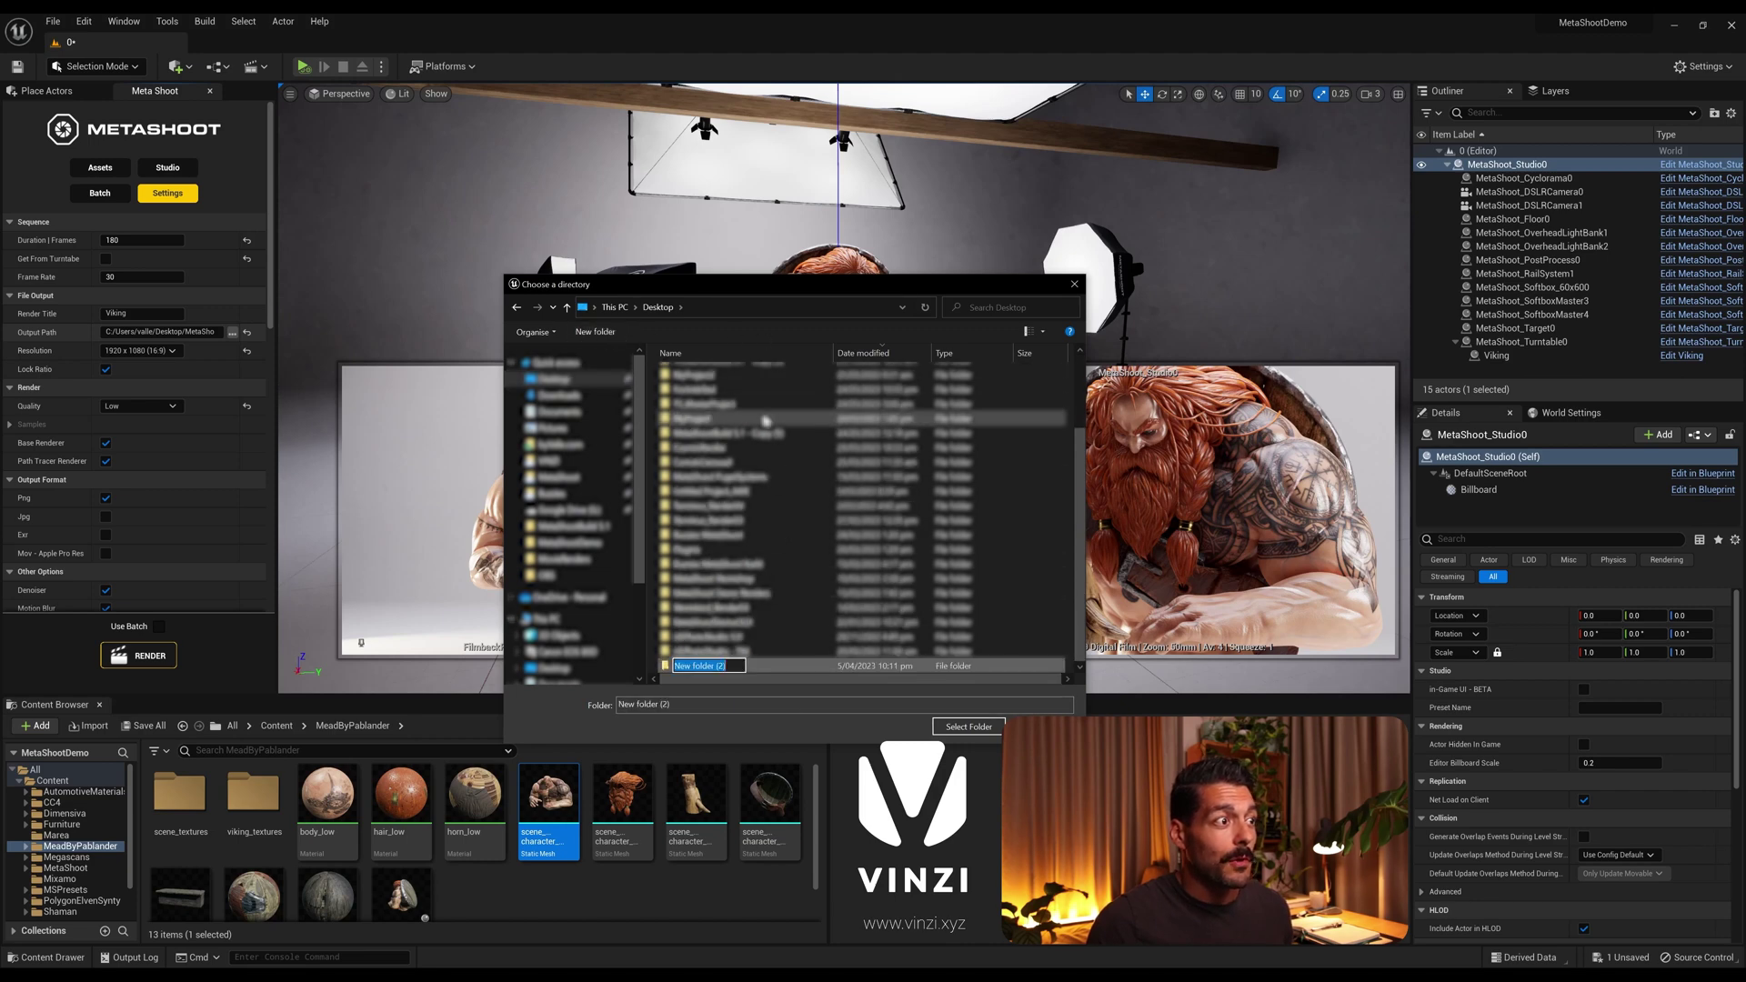
{"action": "type", "text": "Viking"}
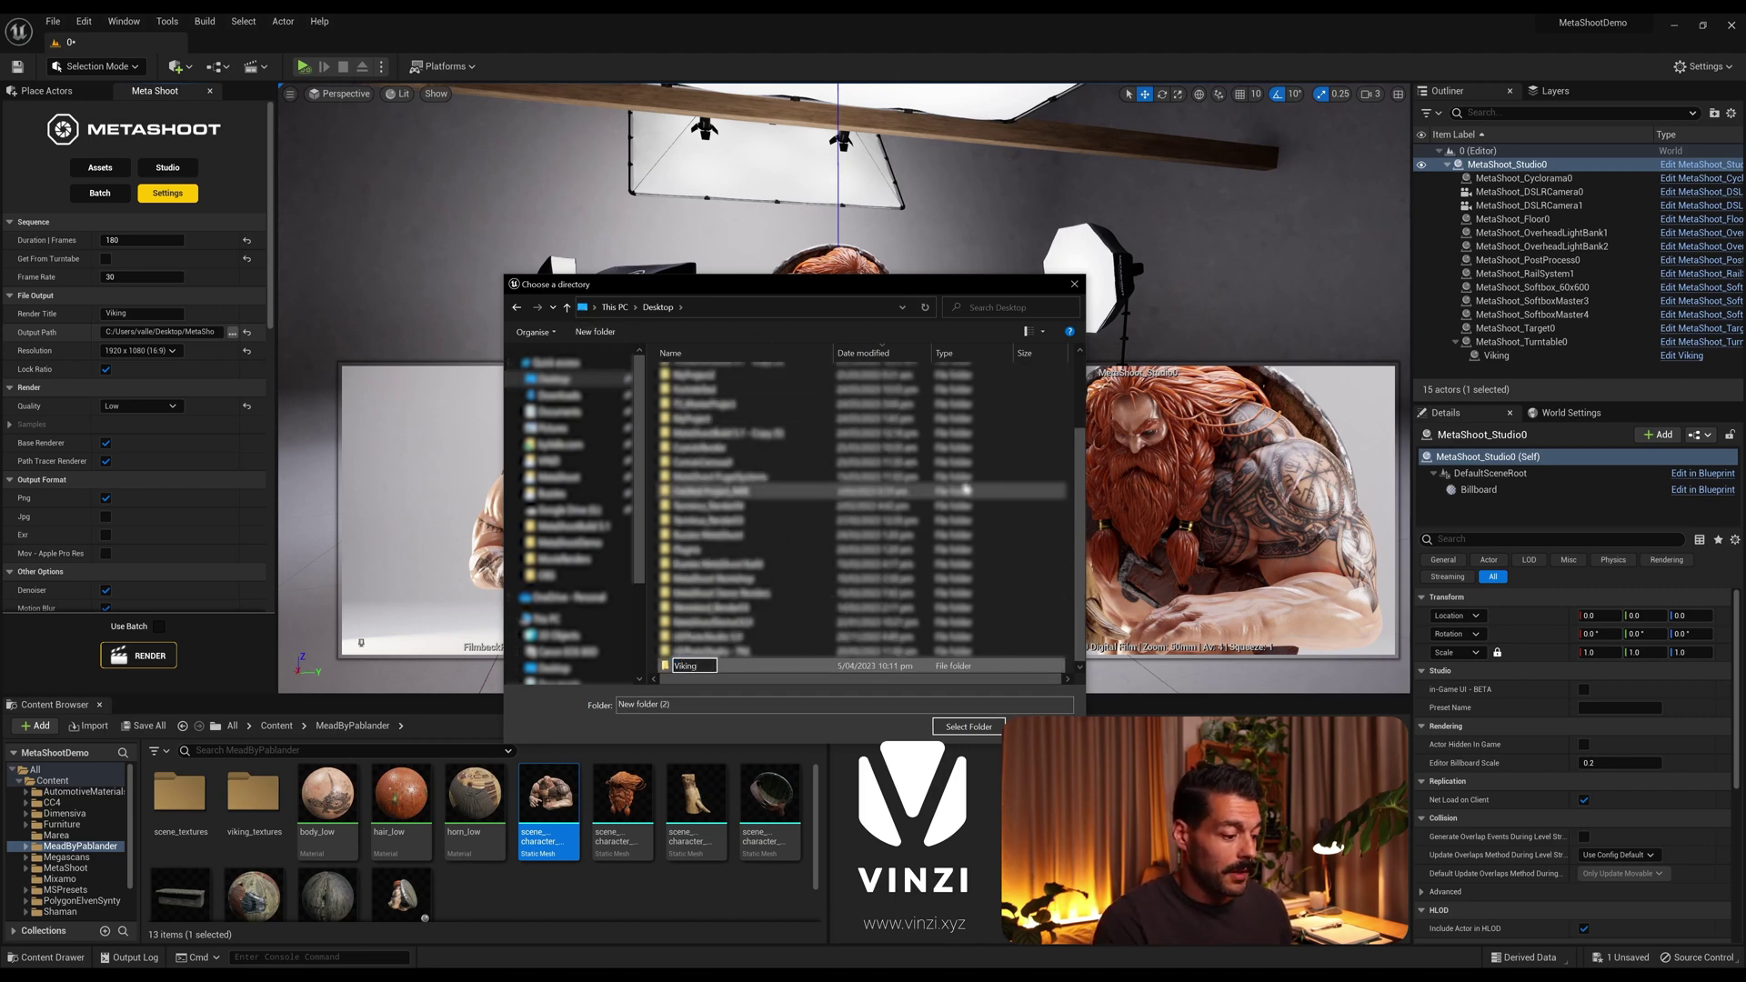
{"action": "key", "text": "Return"}
{"action": "key", "text": "Return"}
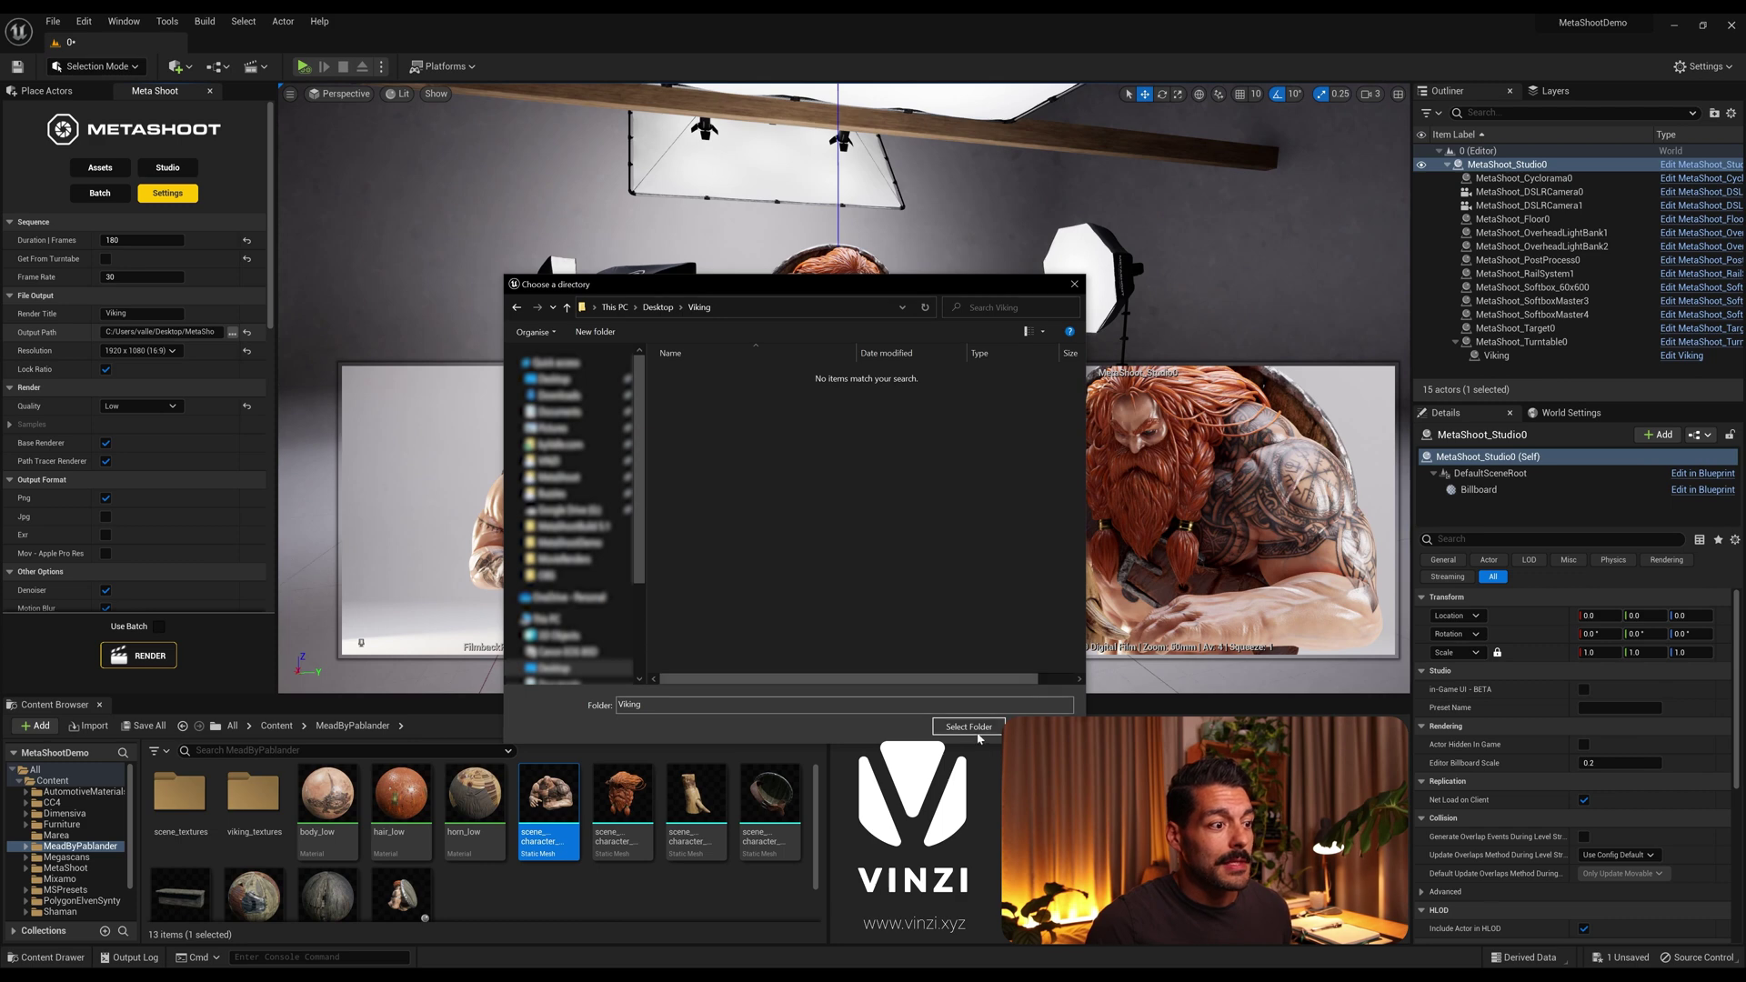
{"action": "left_click", "coordinate": [967, 728]}
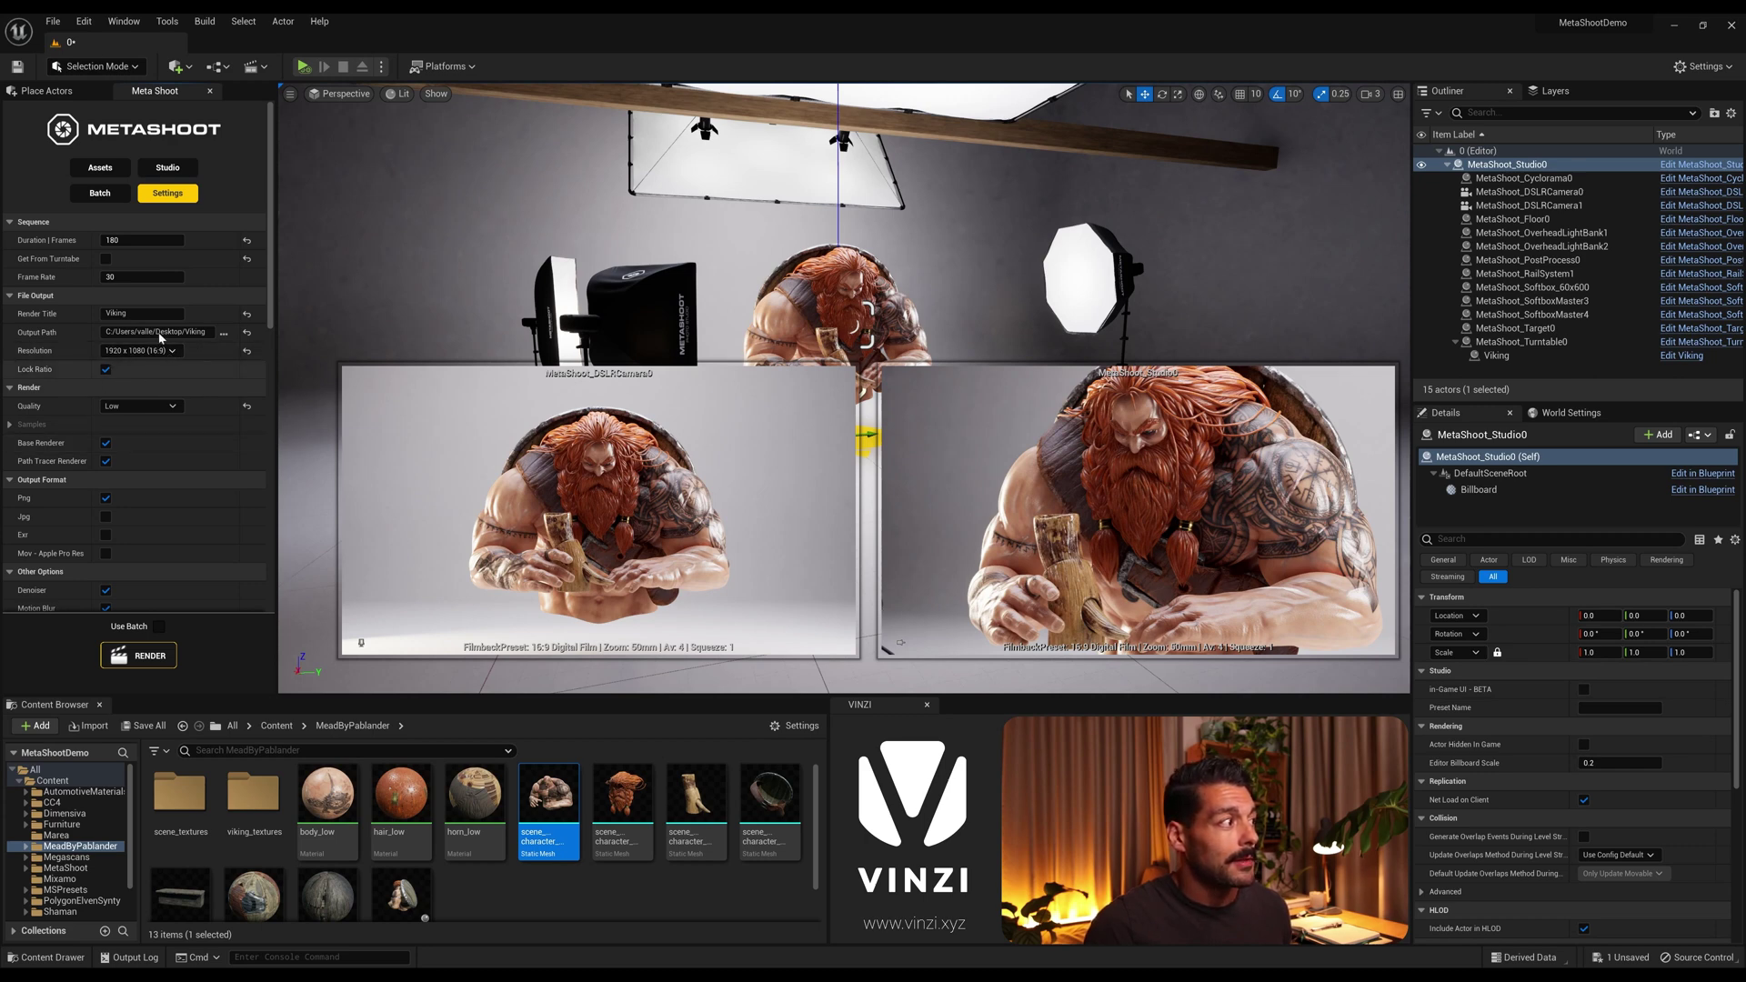
Set the render quality to High and disable the Path Tracer Renderer.
{"action": "left_click", "coordinate": [141, 406]}
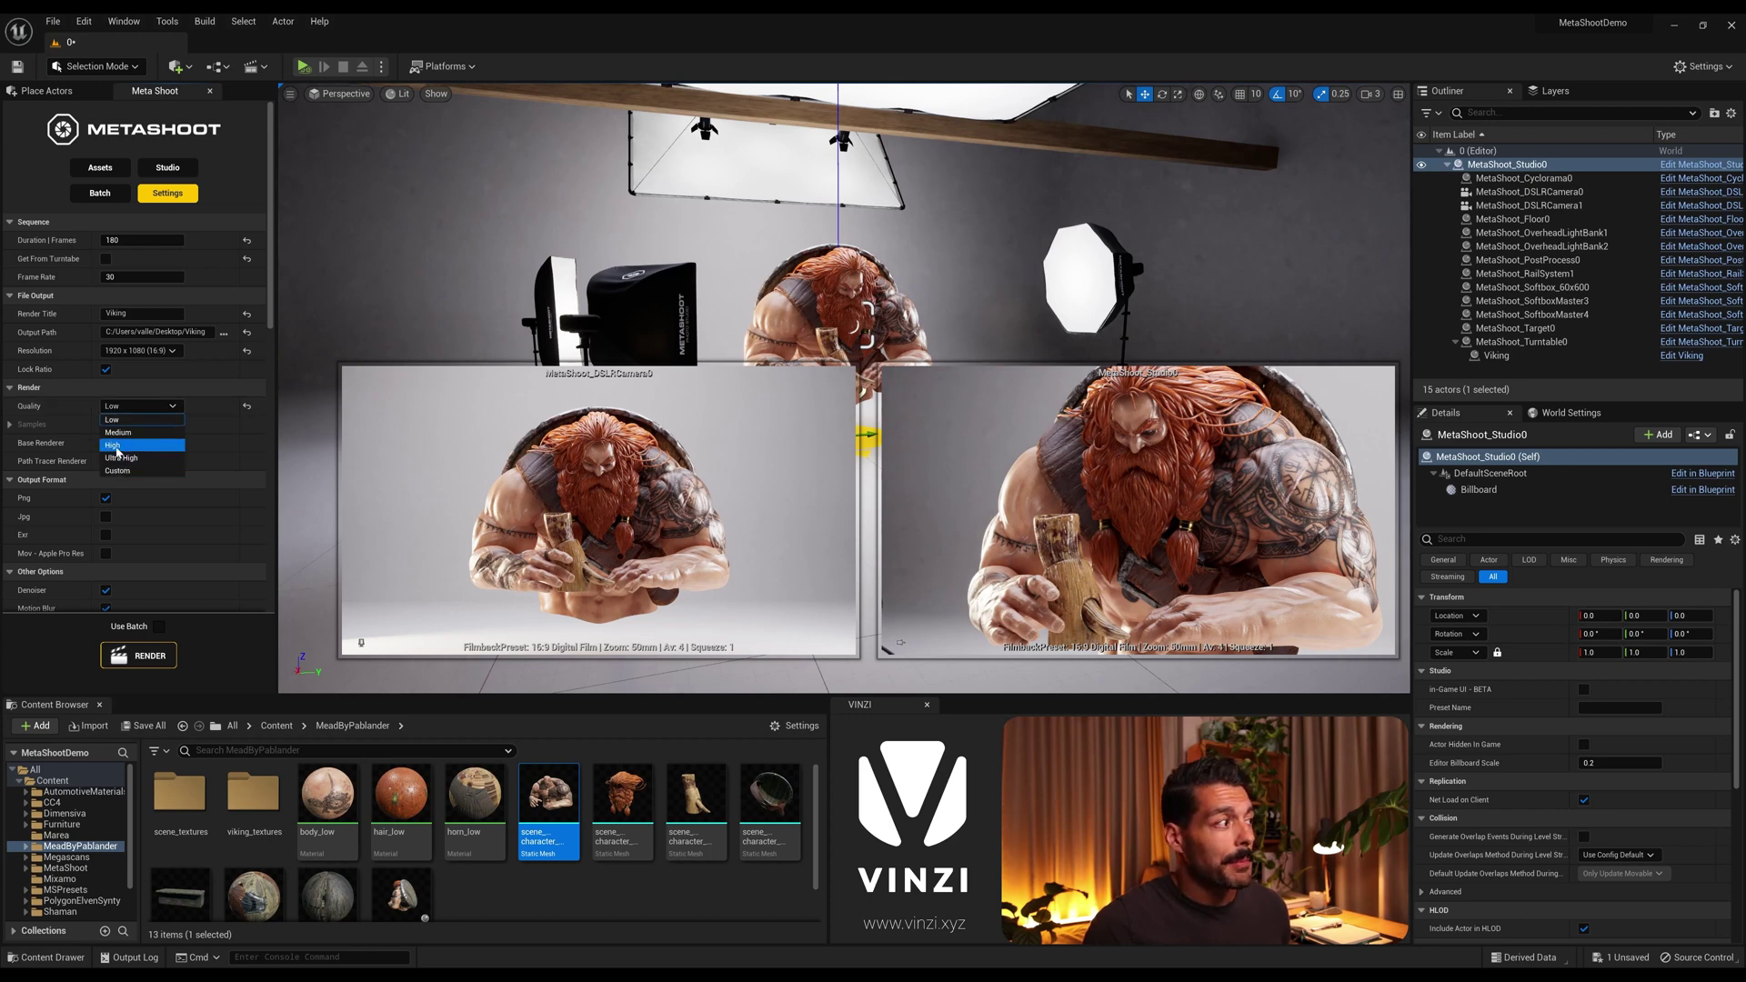
{"action": "left_click", "coordinate": [114, 447]}
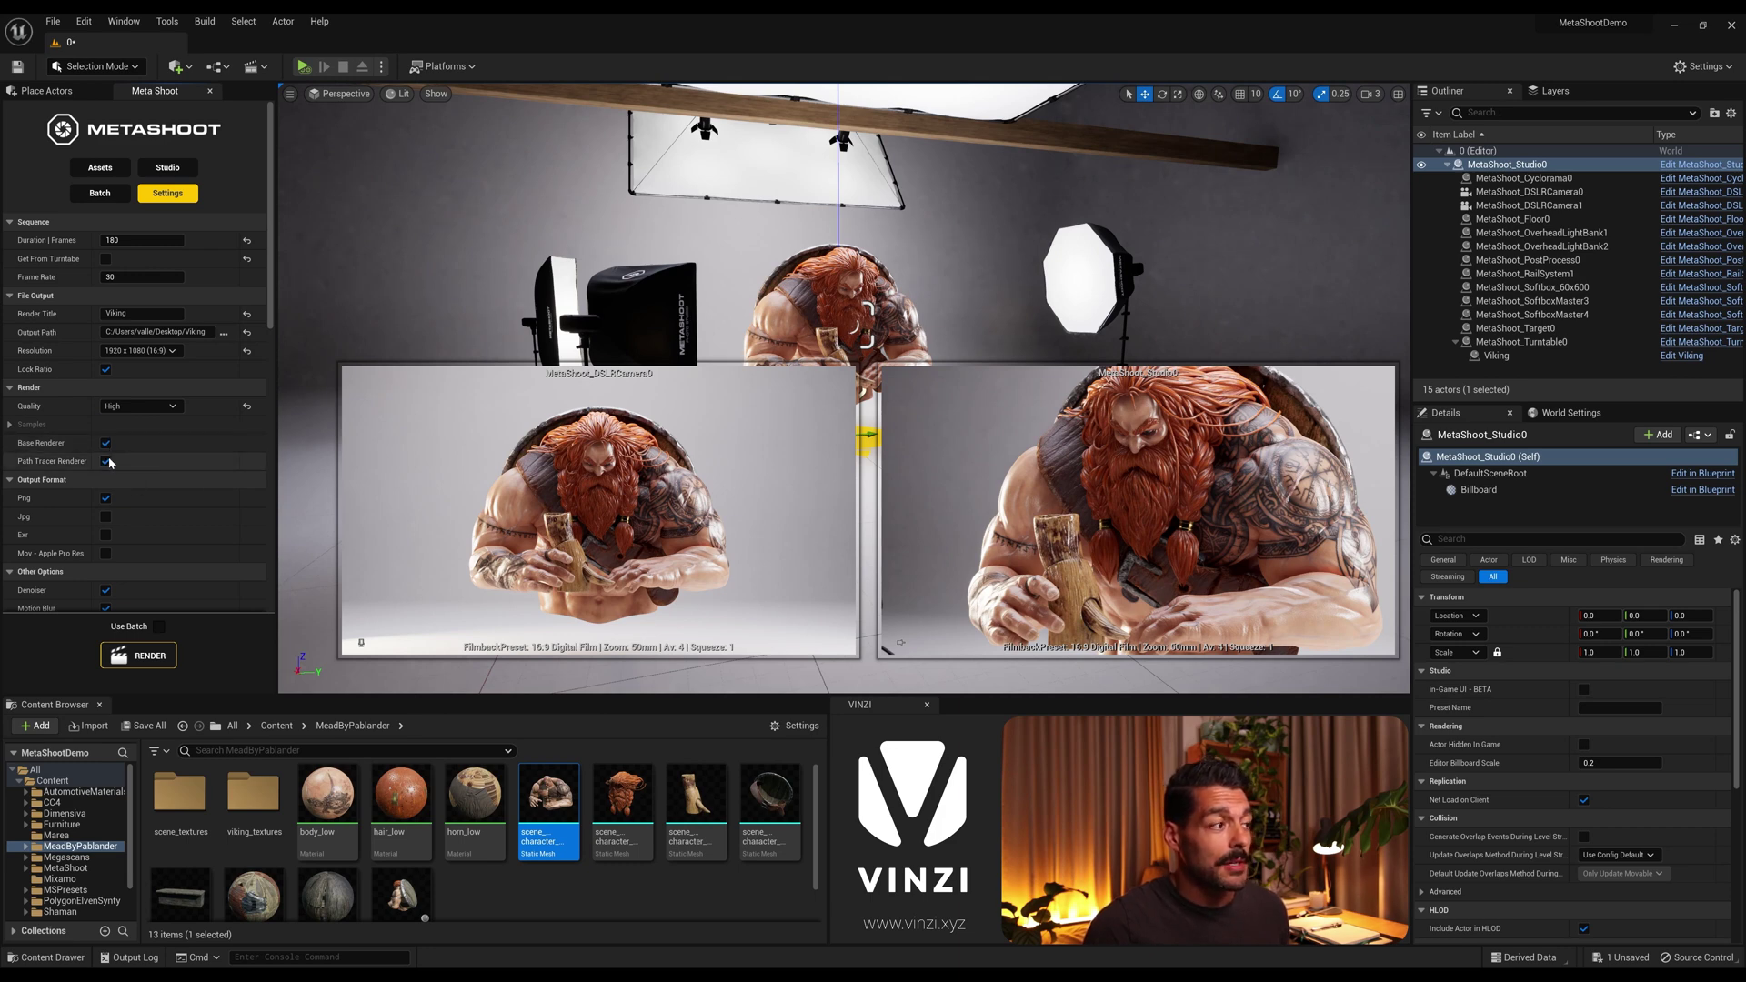
{"action": "left_click", "coordinate": [107, 461]}
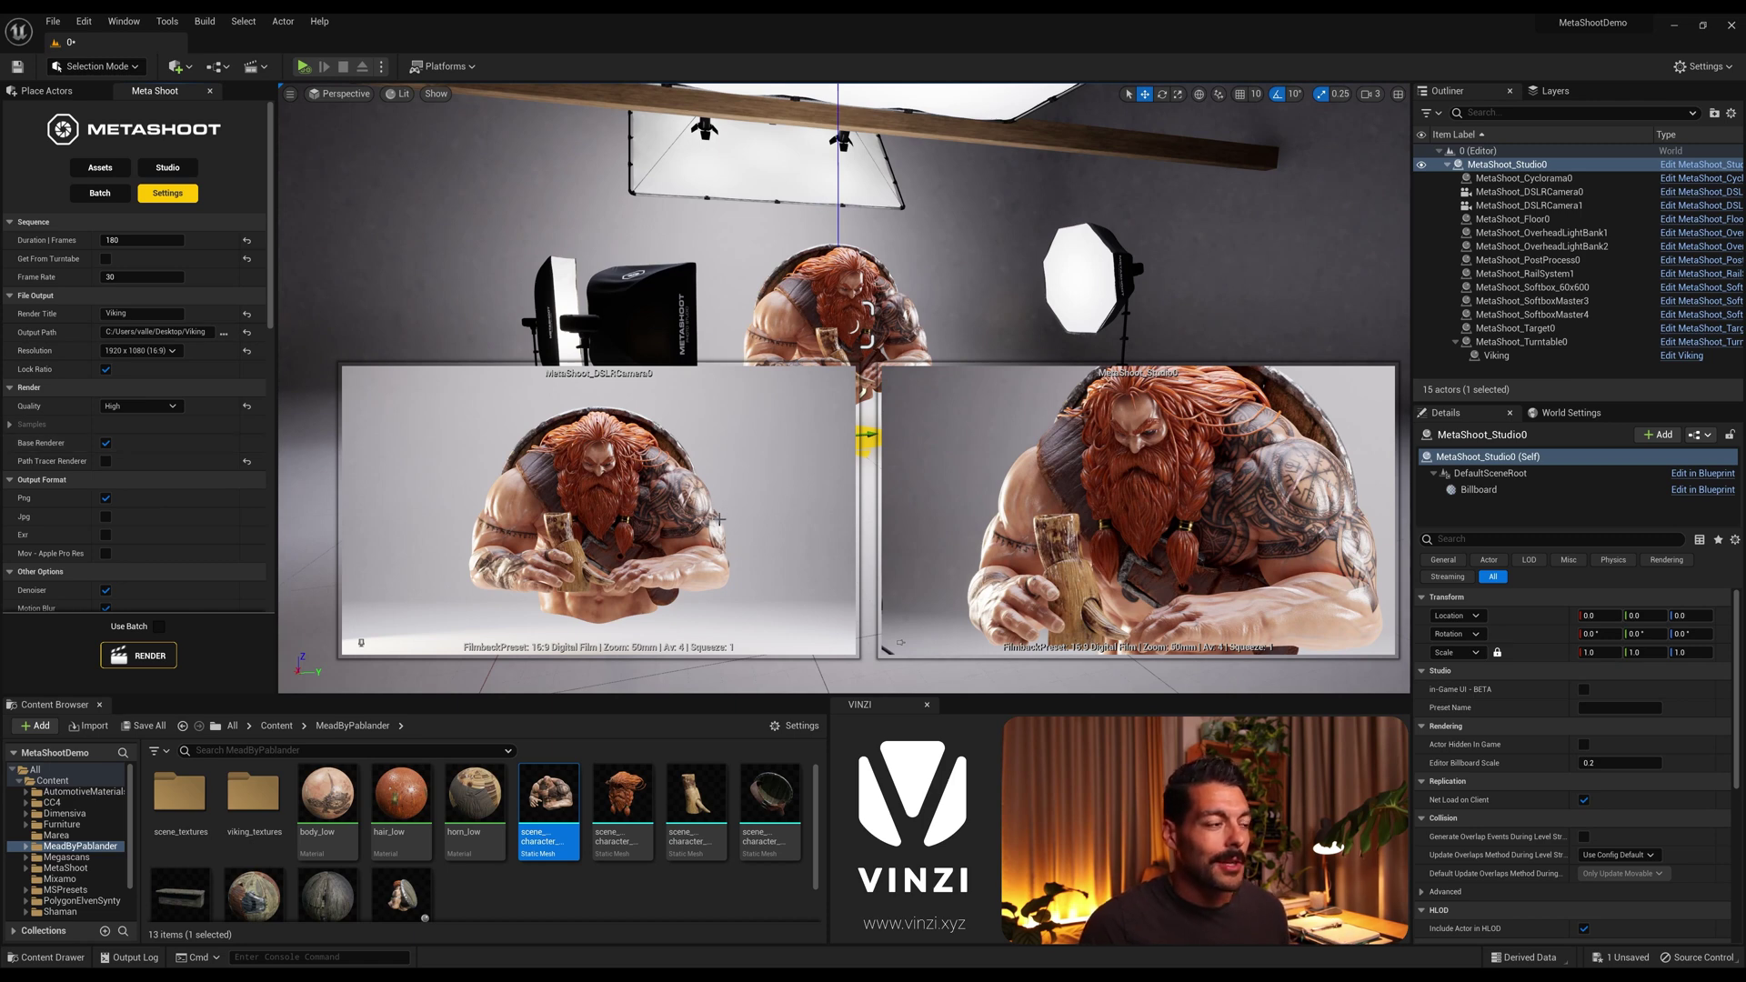
Enable Mov - Apple Pro Res as an additional render output format.
{"action": "scroll", "coordinate": [73, 450], "scroll_direction": "down", "scroll_amount": 2}
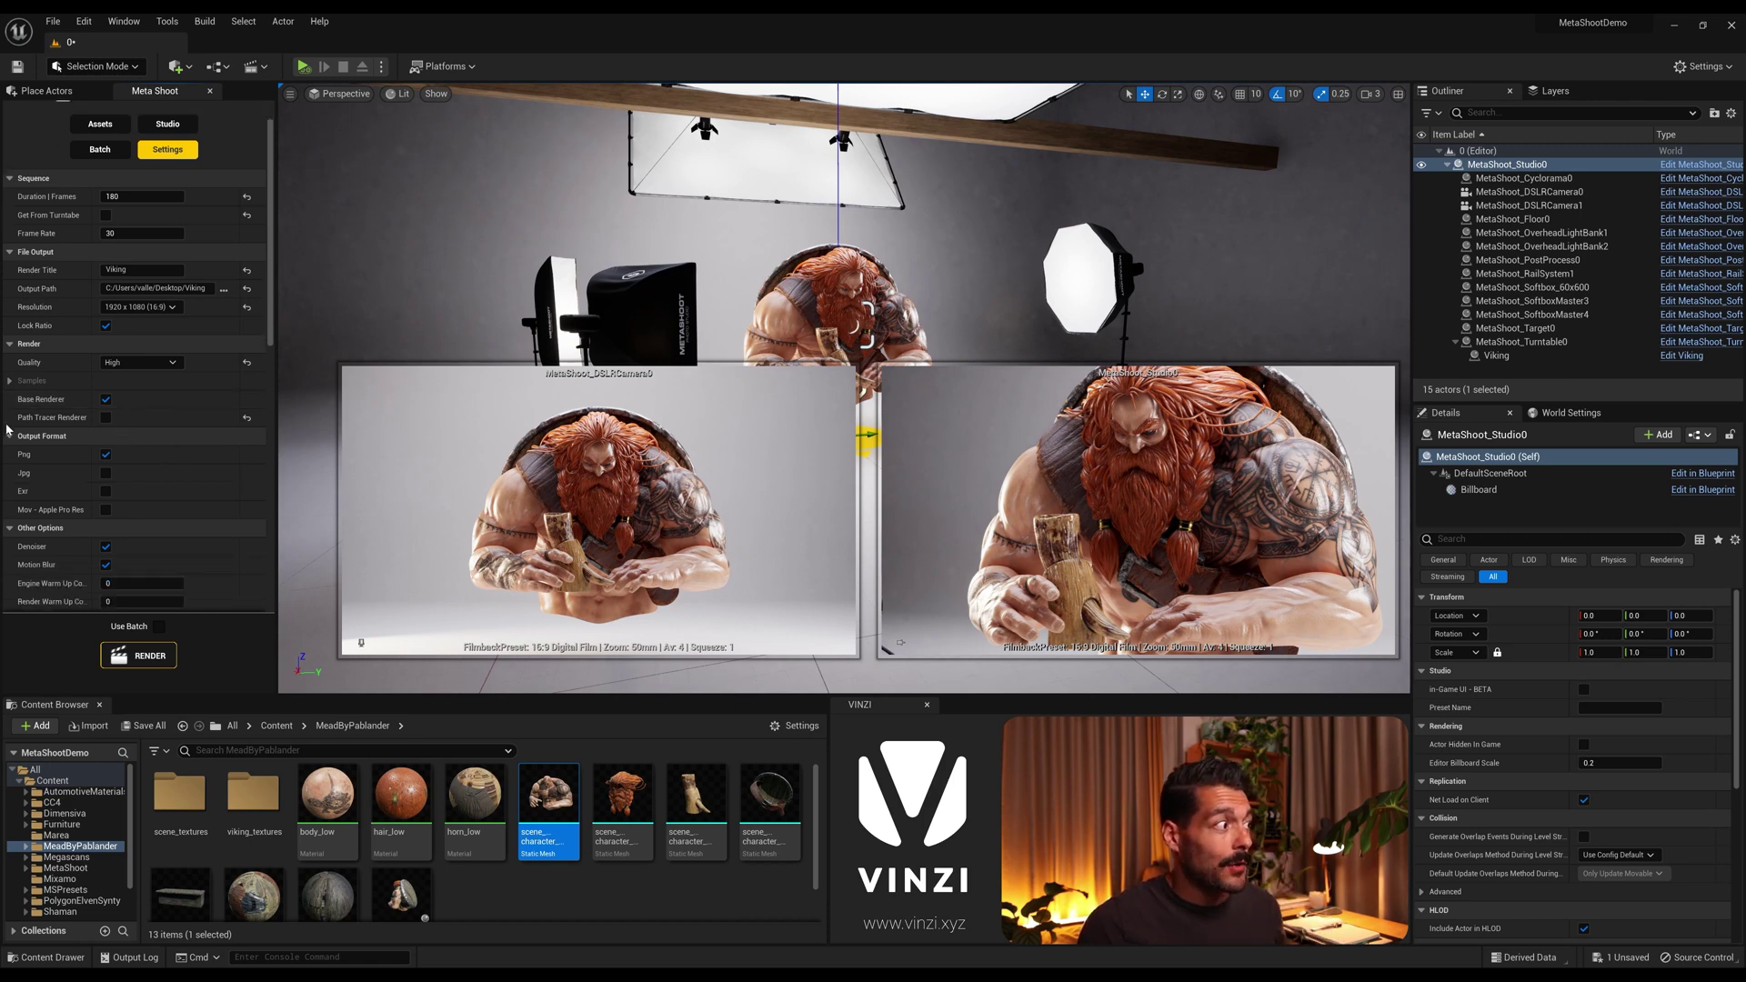
{"action": "scroll", "coordinate": [60, 445], "scroll_direction": "down", "scroll_amount": 1}
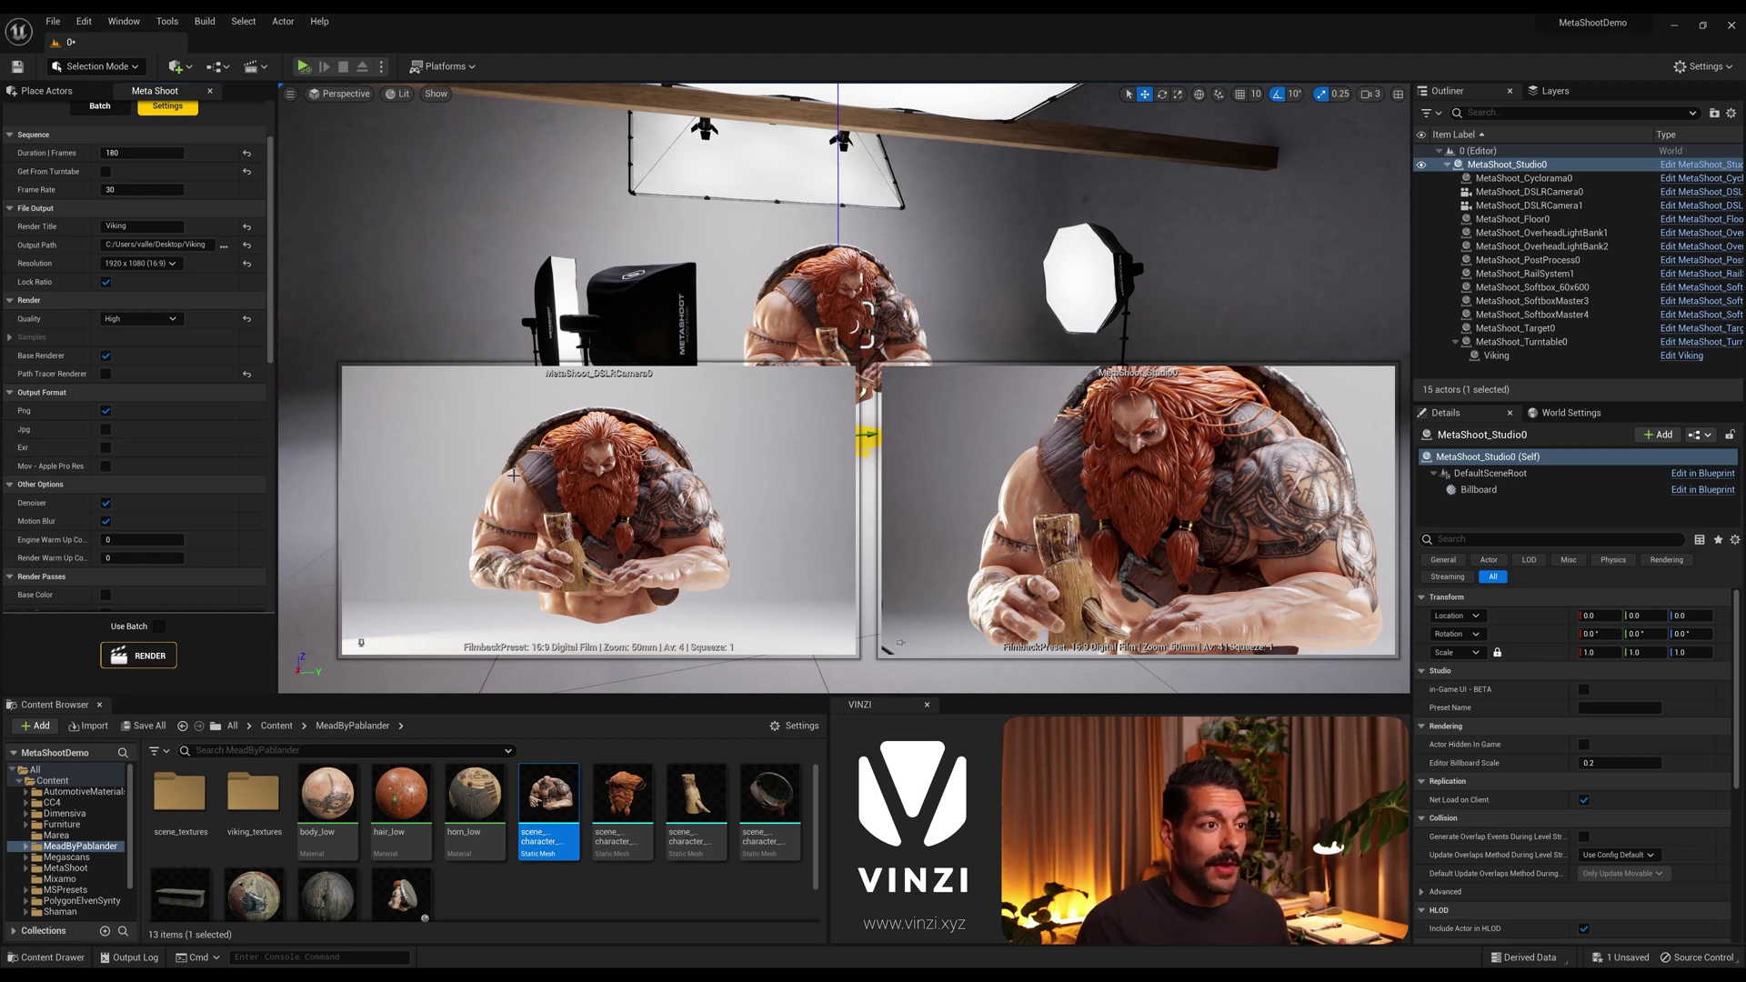
{"action": "left_click", "coordinate": [107, 467]}
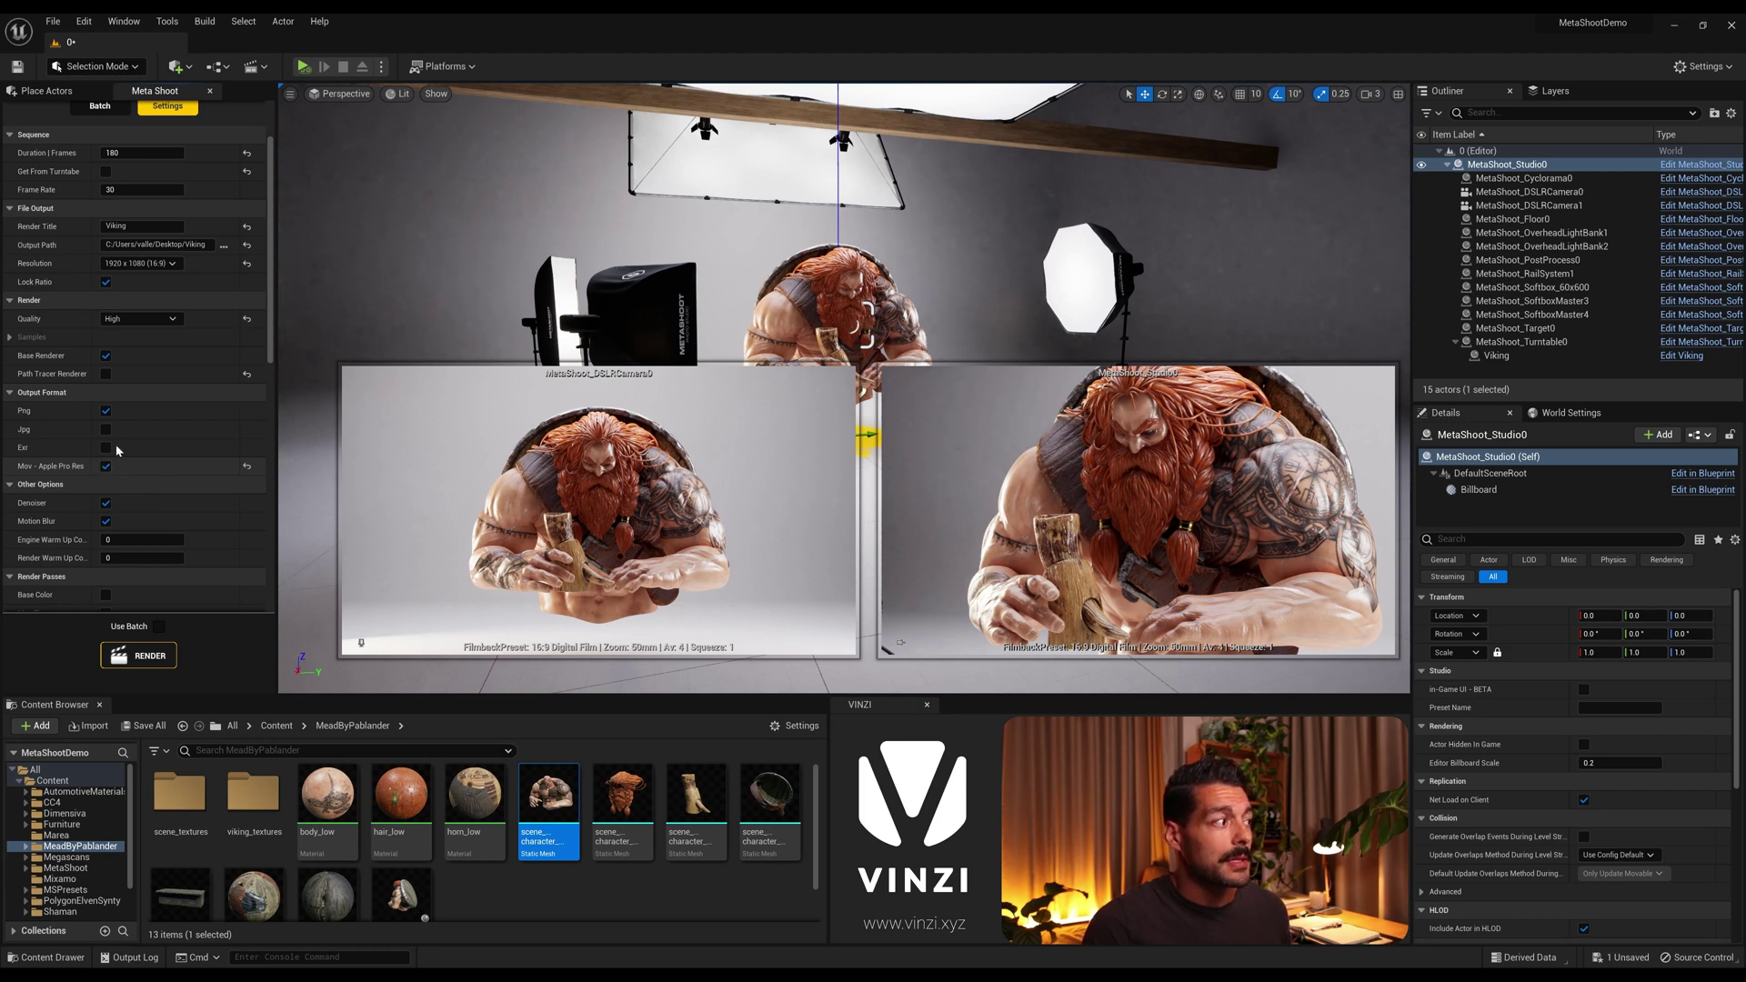
Look up the Apple ProRes Media plugin in the plugin list to check whether it is enabled.
{"action": "left_click", "coordinate": [85, 21]}
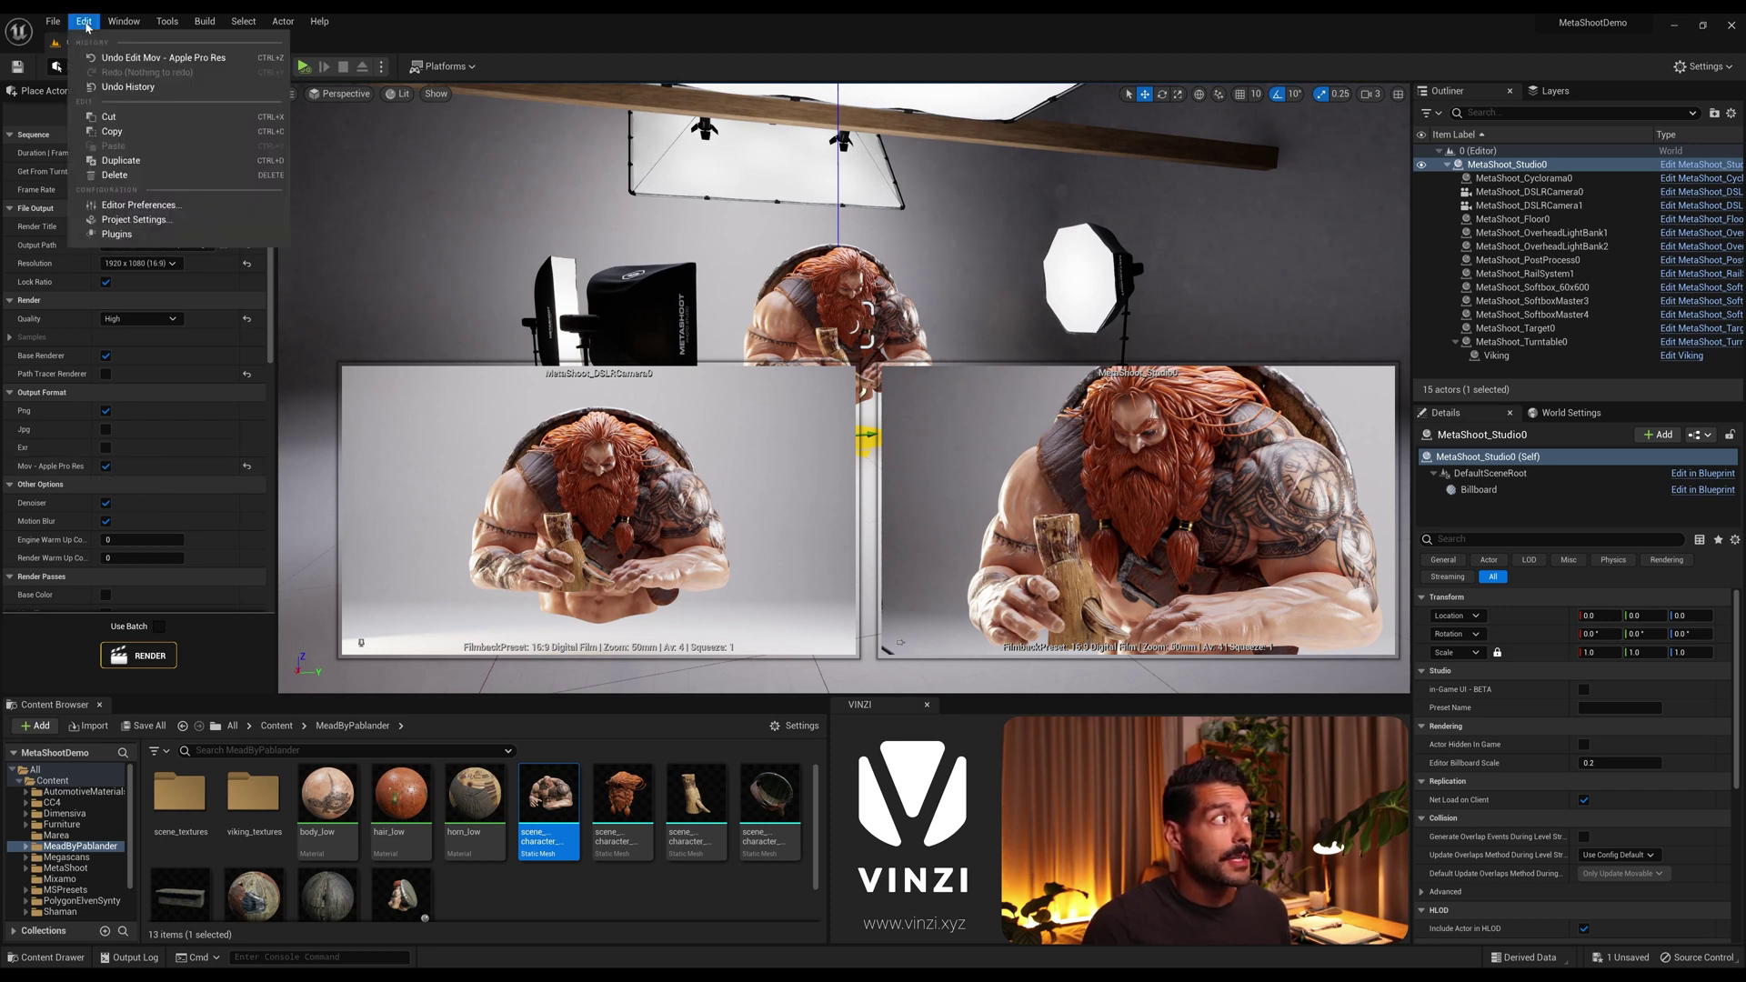
{"action": "left_click", "coordinate": [118, 235]}
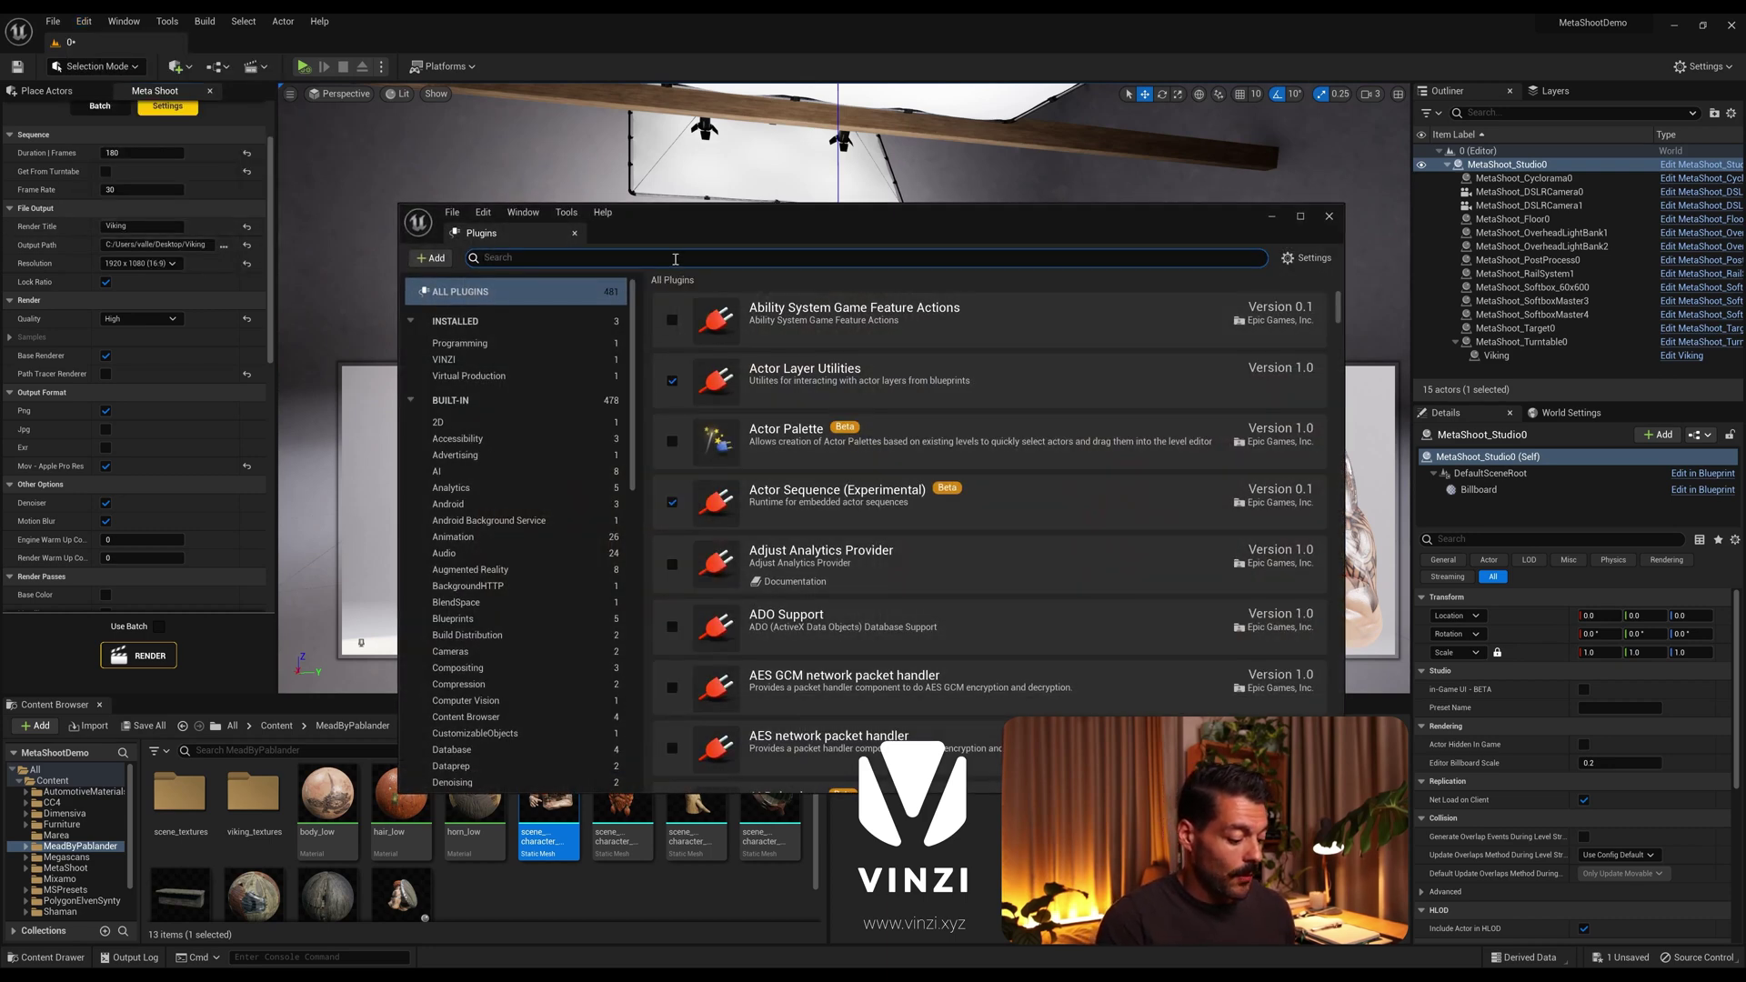
{"action": "type", "text": "apple"}
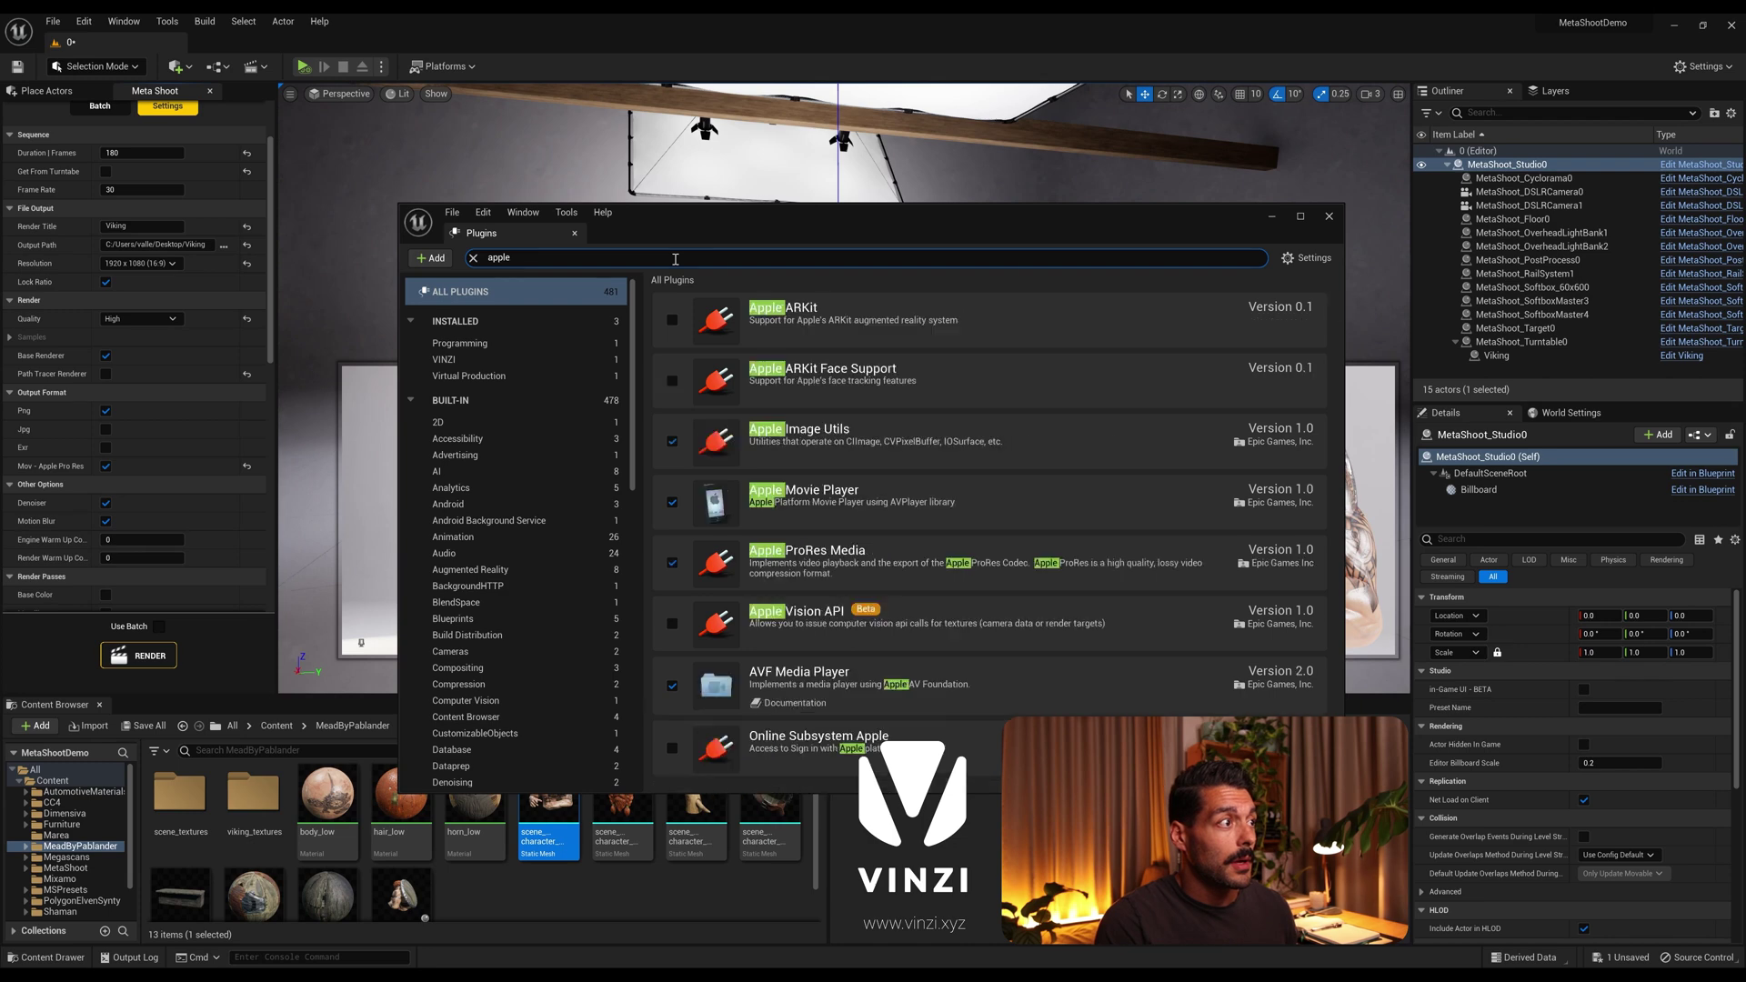
{"action": "type", "text": " prores"}
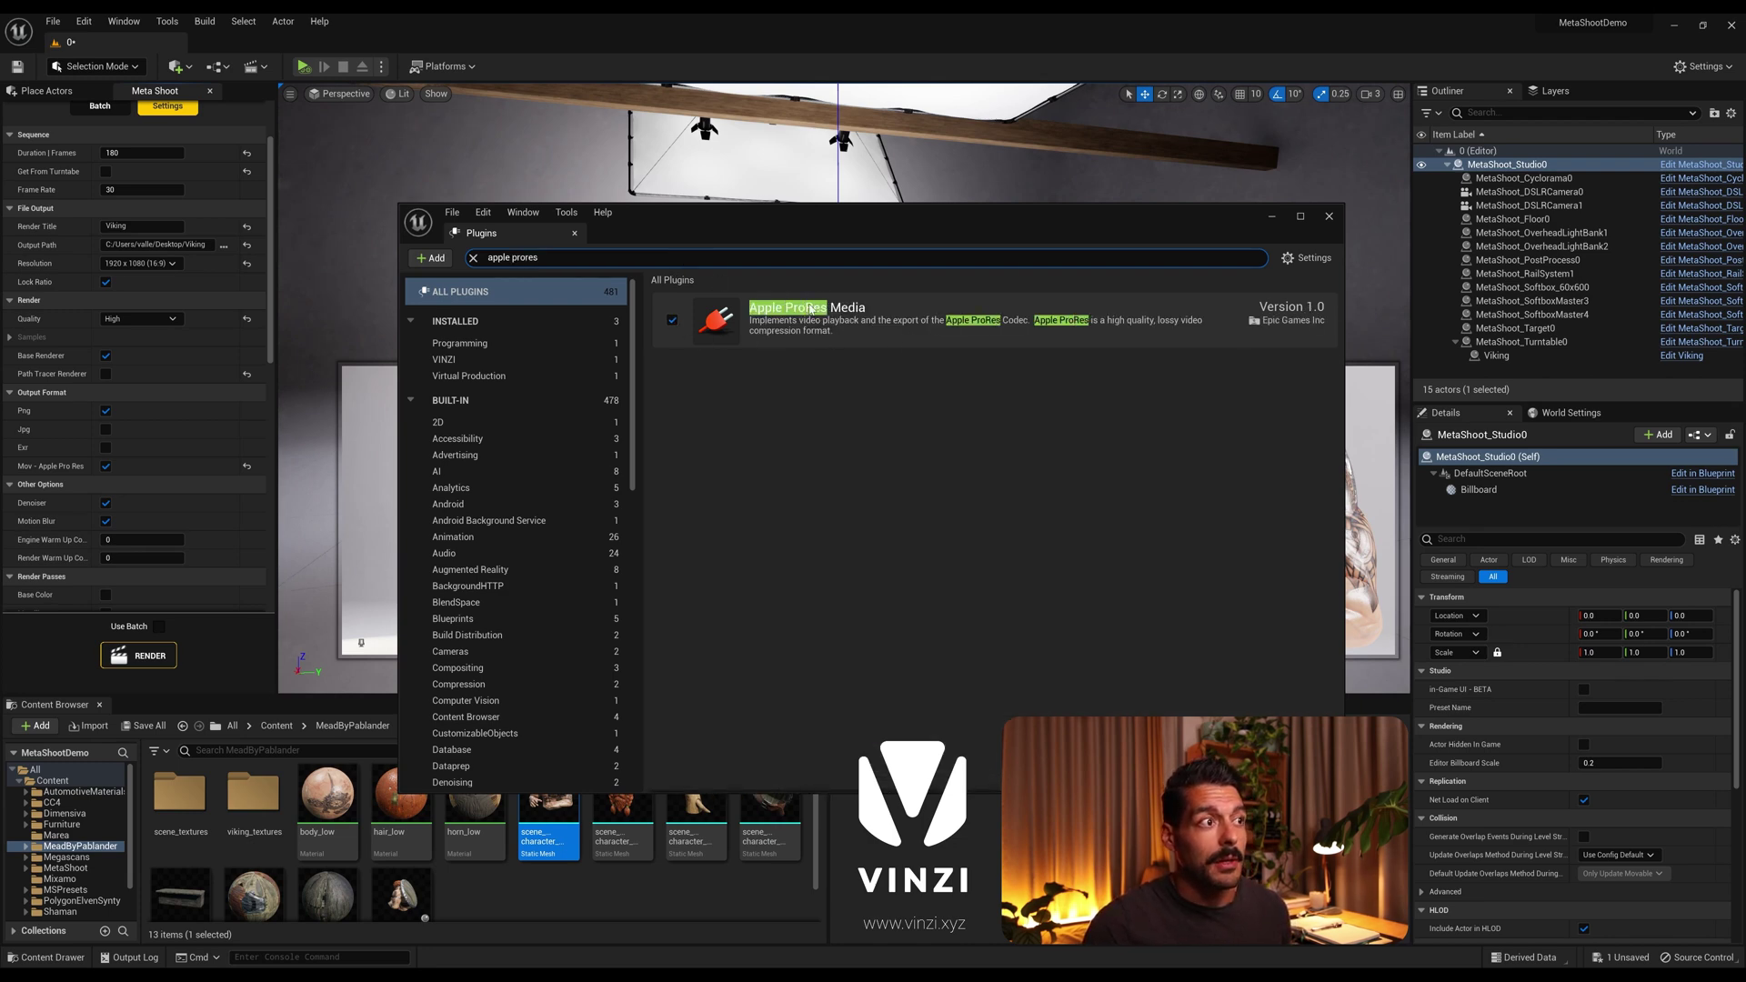
{"action": "left_click", "coordinate": [1330, 217]}
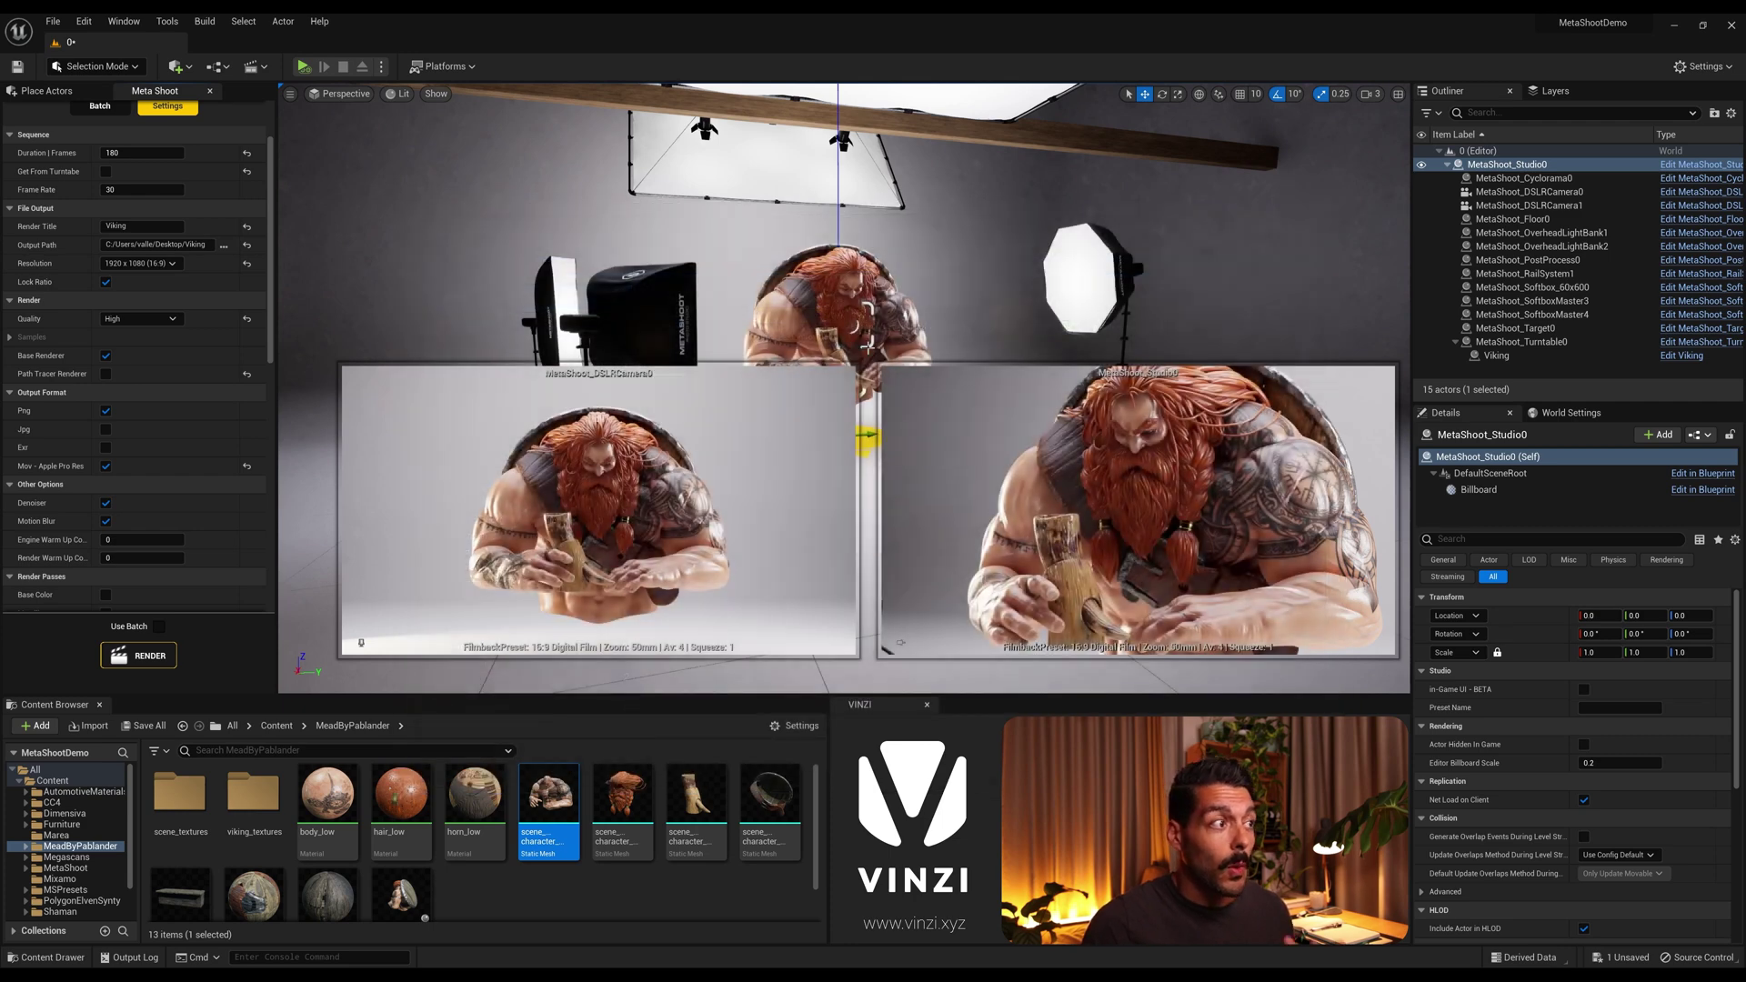
Disable the Mov - Apple Pro Res output format and start the render from the MetaShoot settings.
{"action": "left_click", "coordinate": [106, 466]}
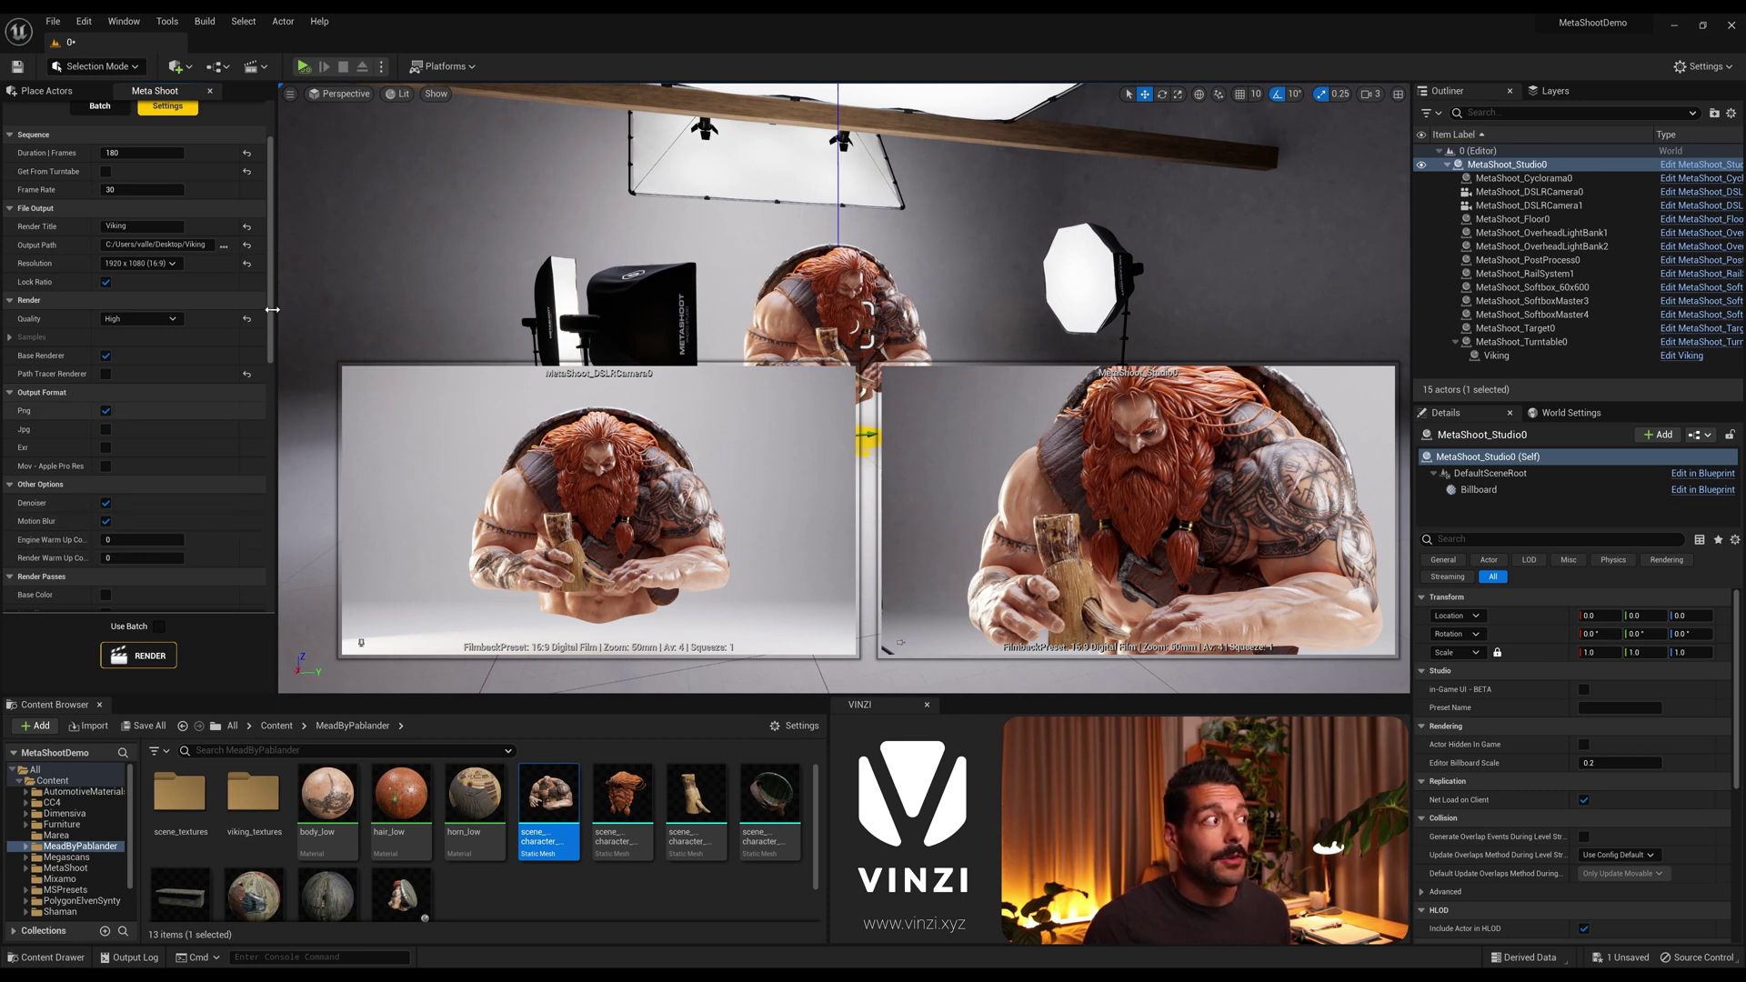
{"action": "scroll", "coordinate": [273, 322], "scroll_direction": "down", "scroll_amount": 2}
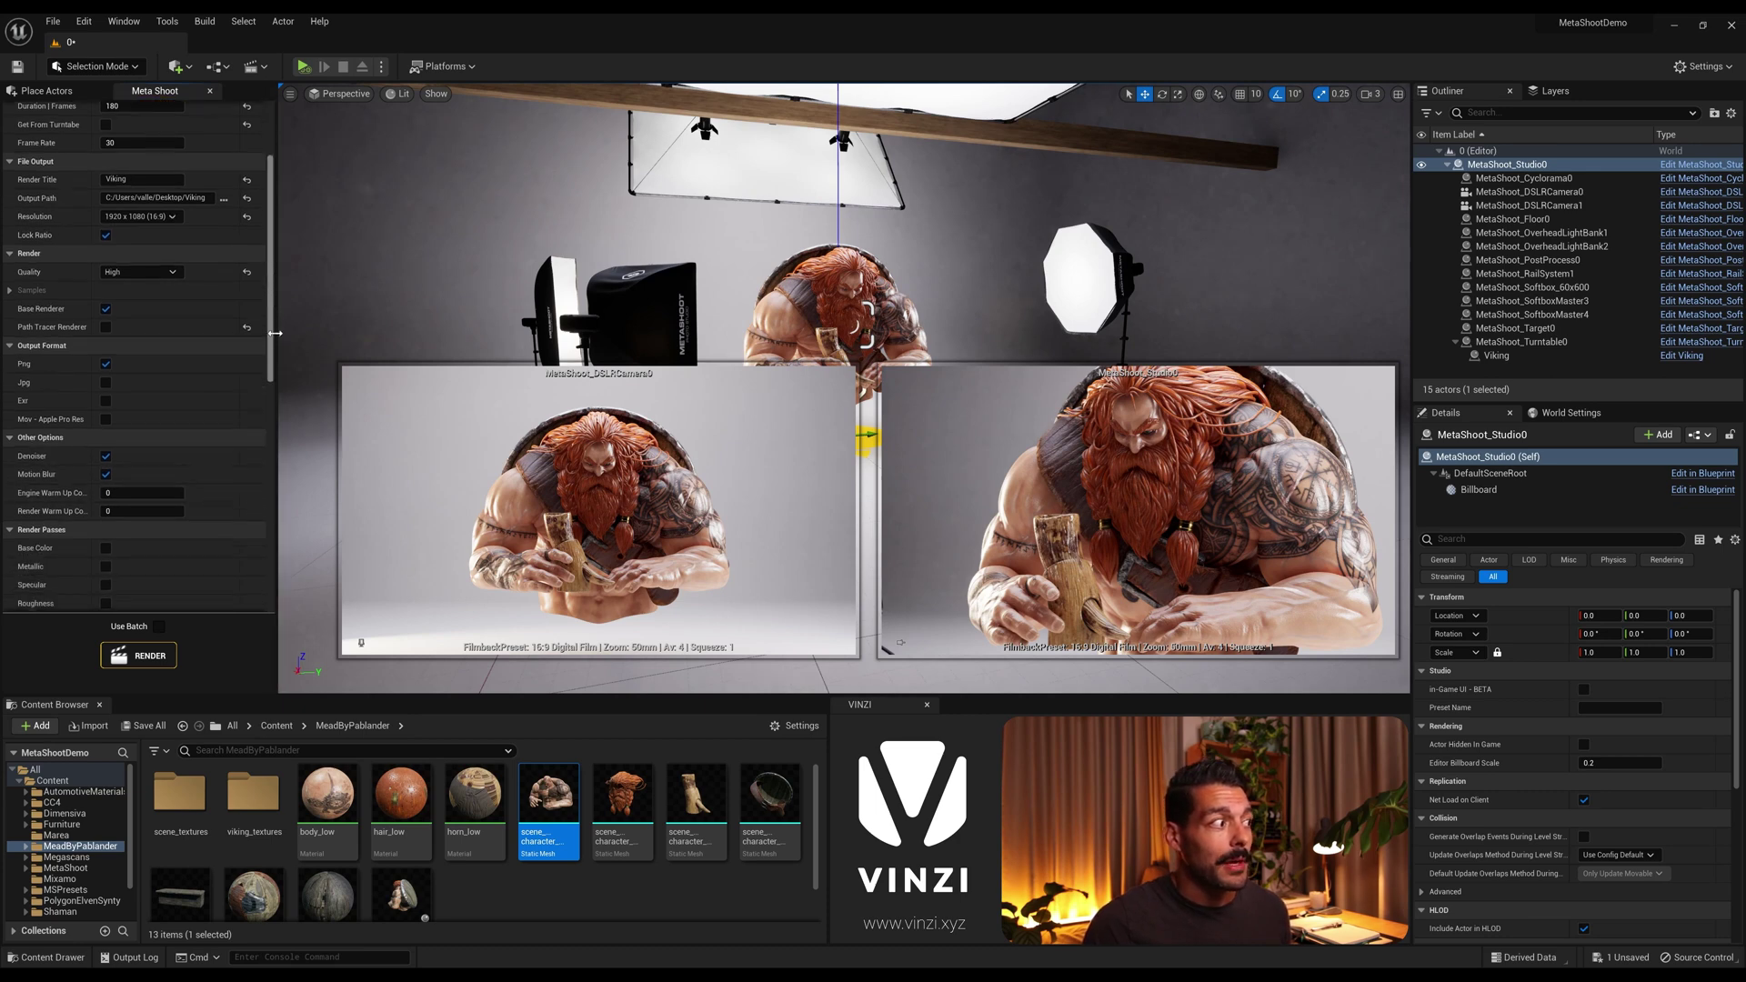
{"action": "scroll", "coordinate": [272, 333], "scroll_direction": "down", "scroll_amount": 2}
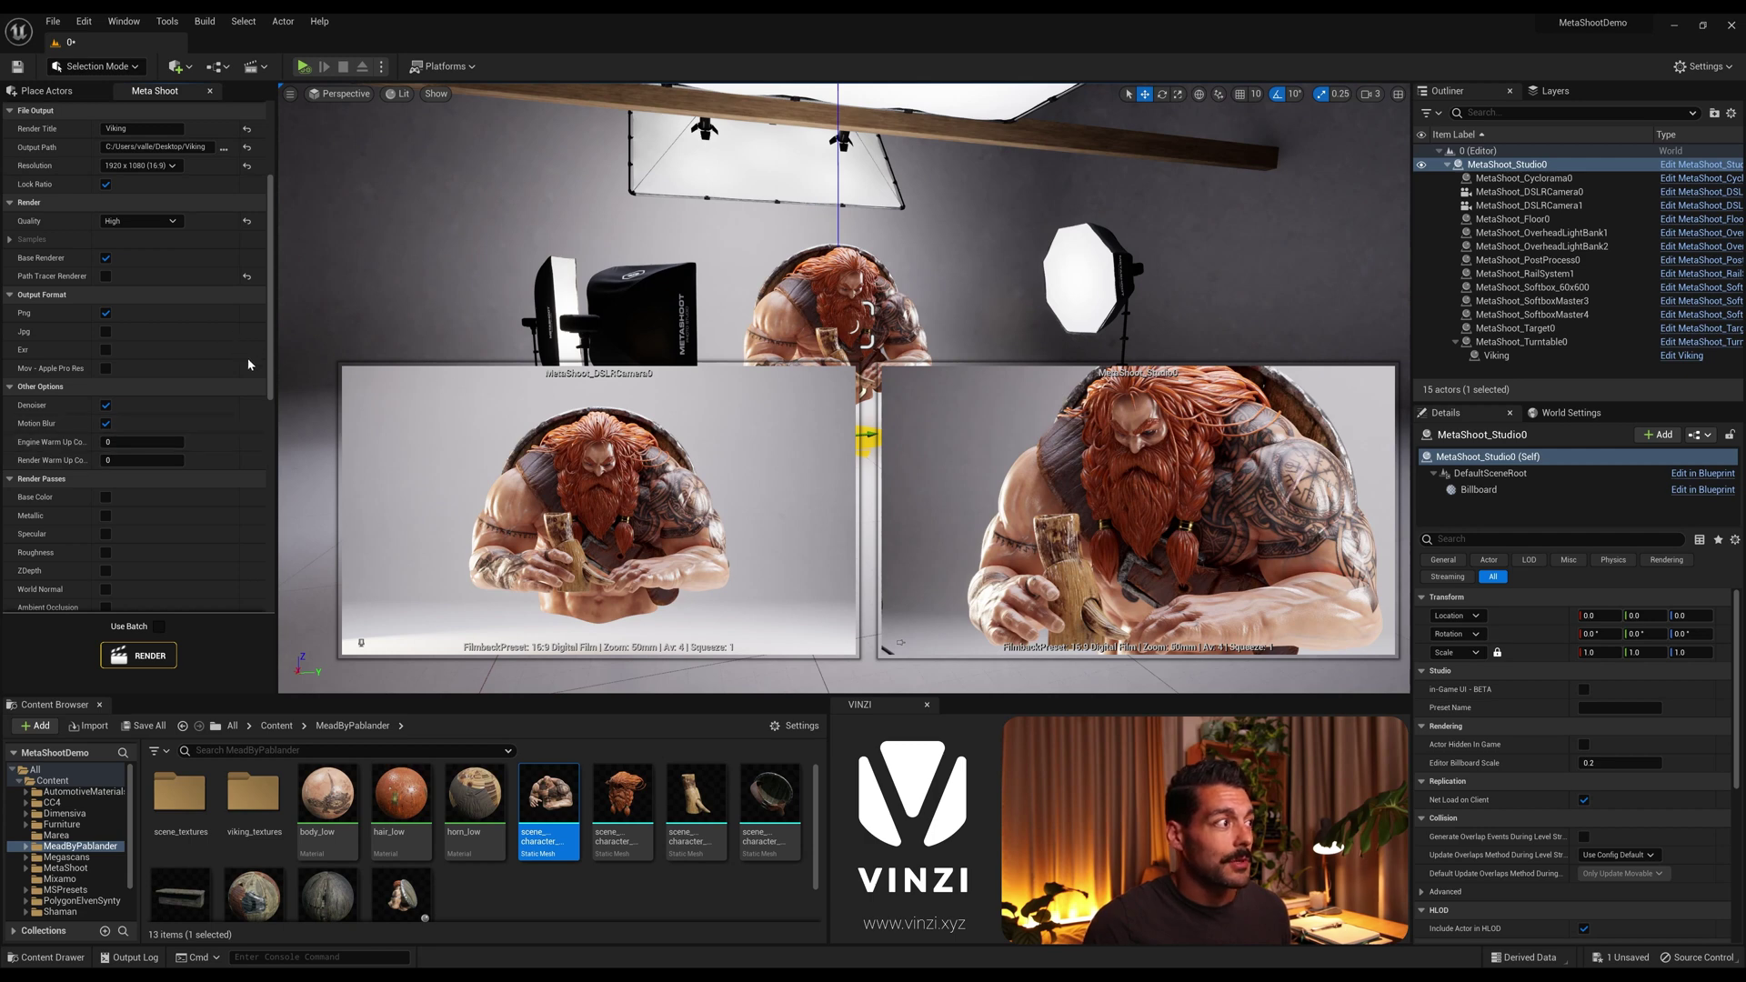
{"action": "scroll", "coordinate": [271, 400], "scroll_direction": "down", "scroll_amount": 4}
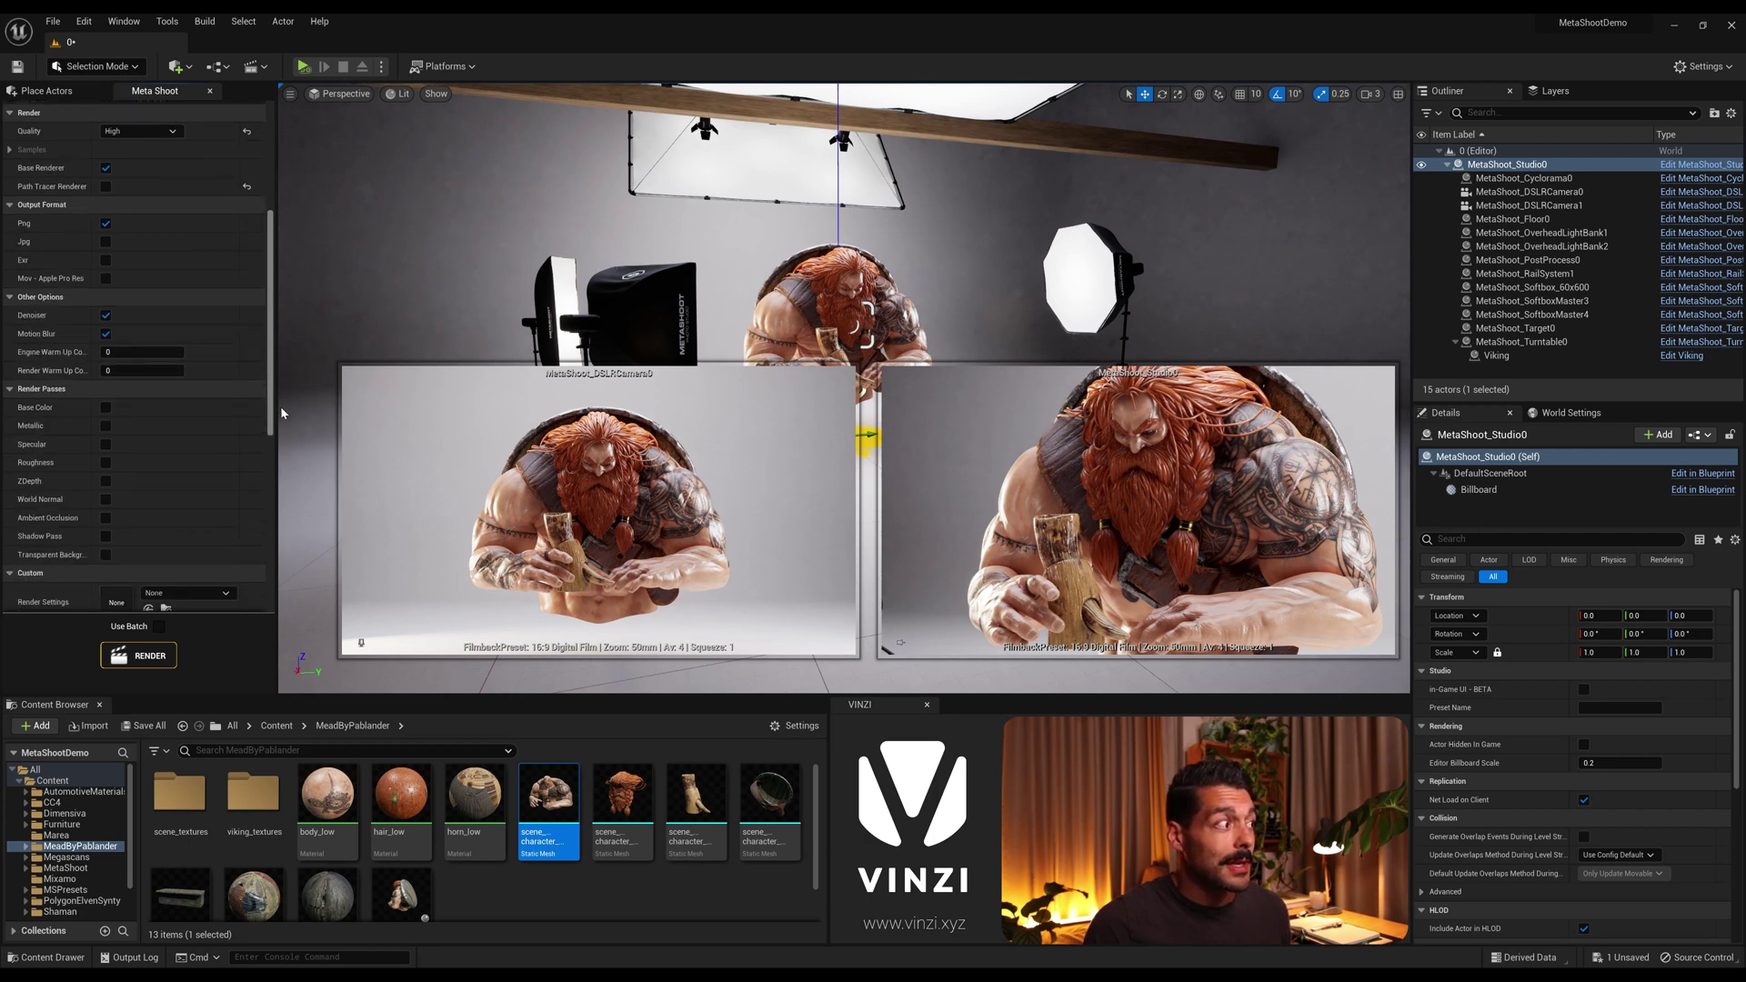
{"action": "mouse_move", "coordinate": [281, 408]}
{"action": "left_mouse_down"}
{"action": "mouse_move", "coordinate": [276, 448]}
{"action": "mouse_move", "coordinate": [286, 372]}
{"action": "mouse_move", "coordinate": [293, 407]}
{"action": "left_mouse_up"}
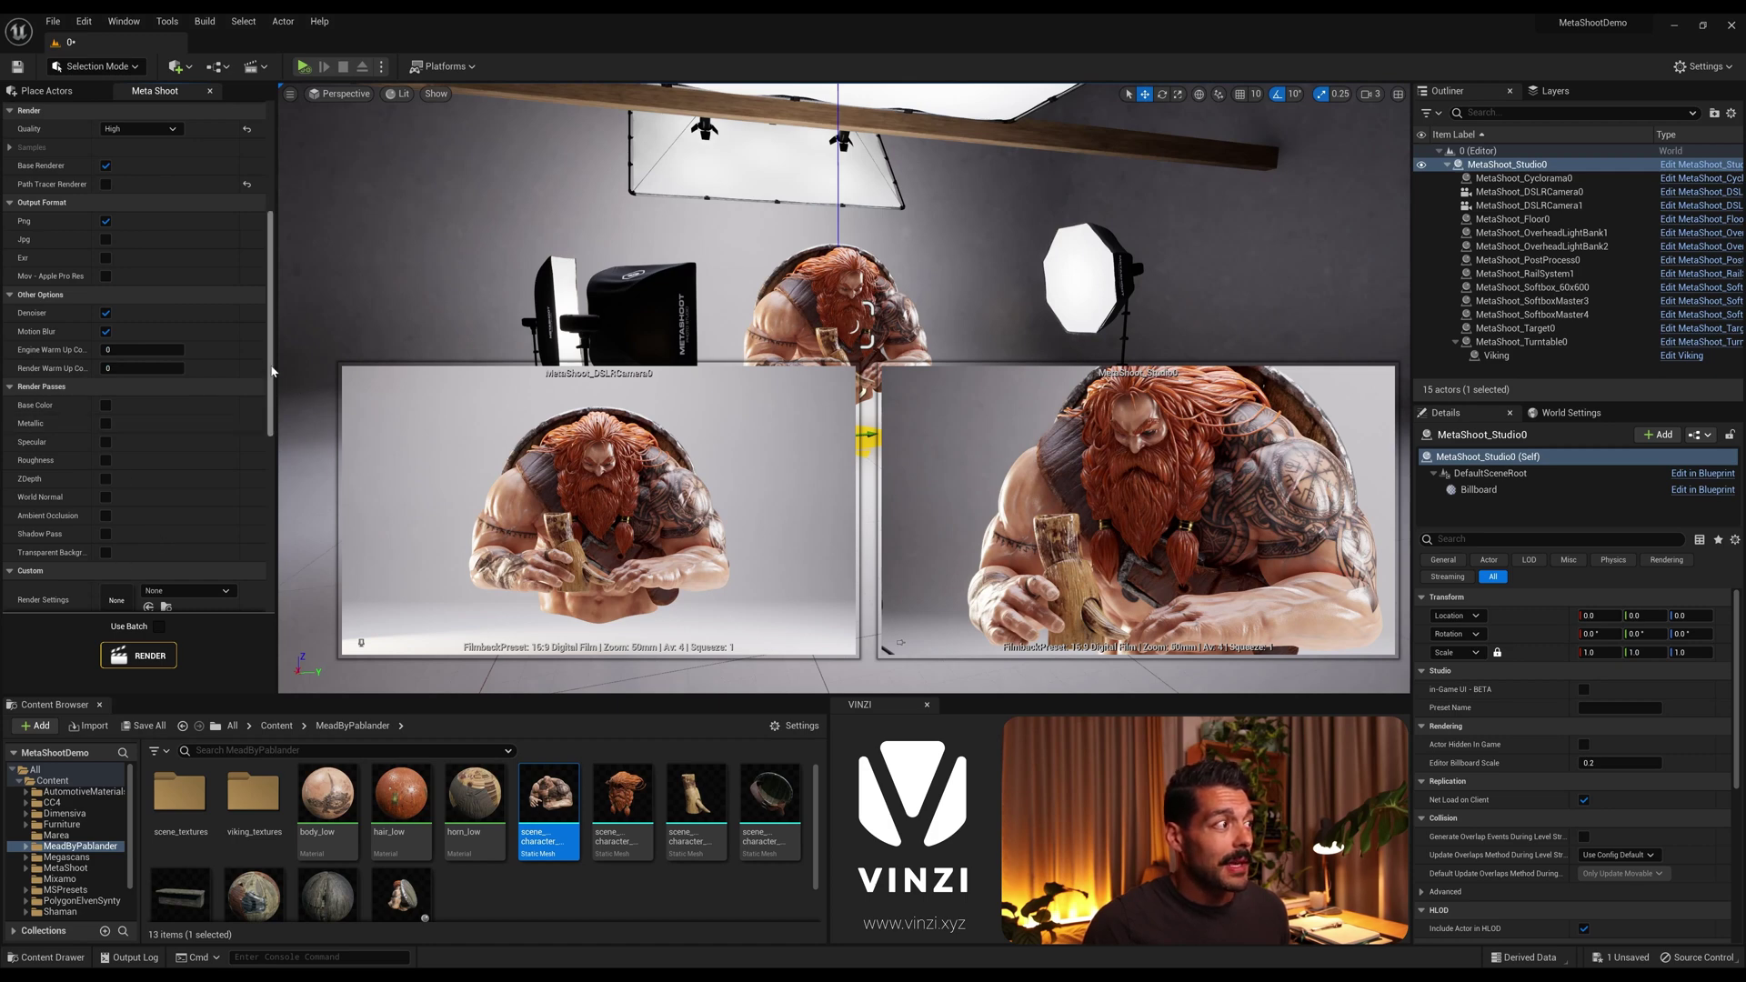
{"action": "scroll", "coordinate": [271, 371], "scroll_direction": "up", "scroll_amount": 10}
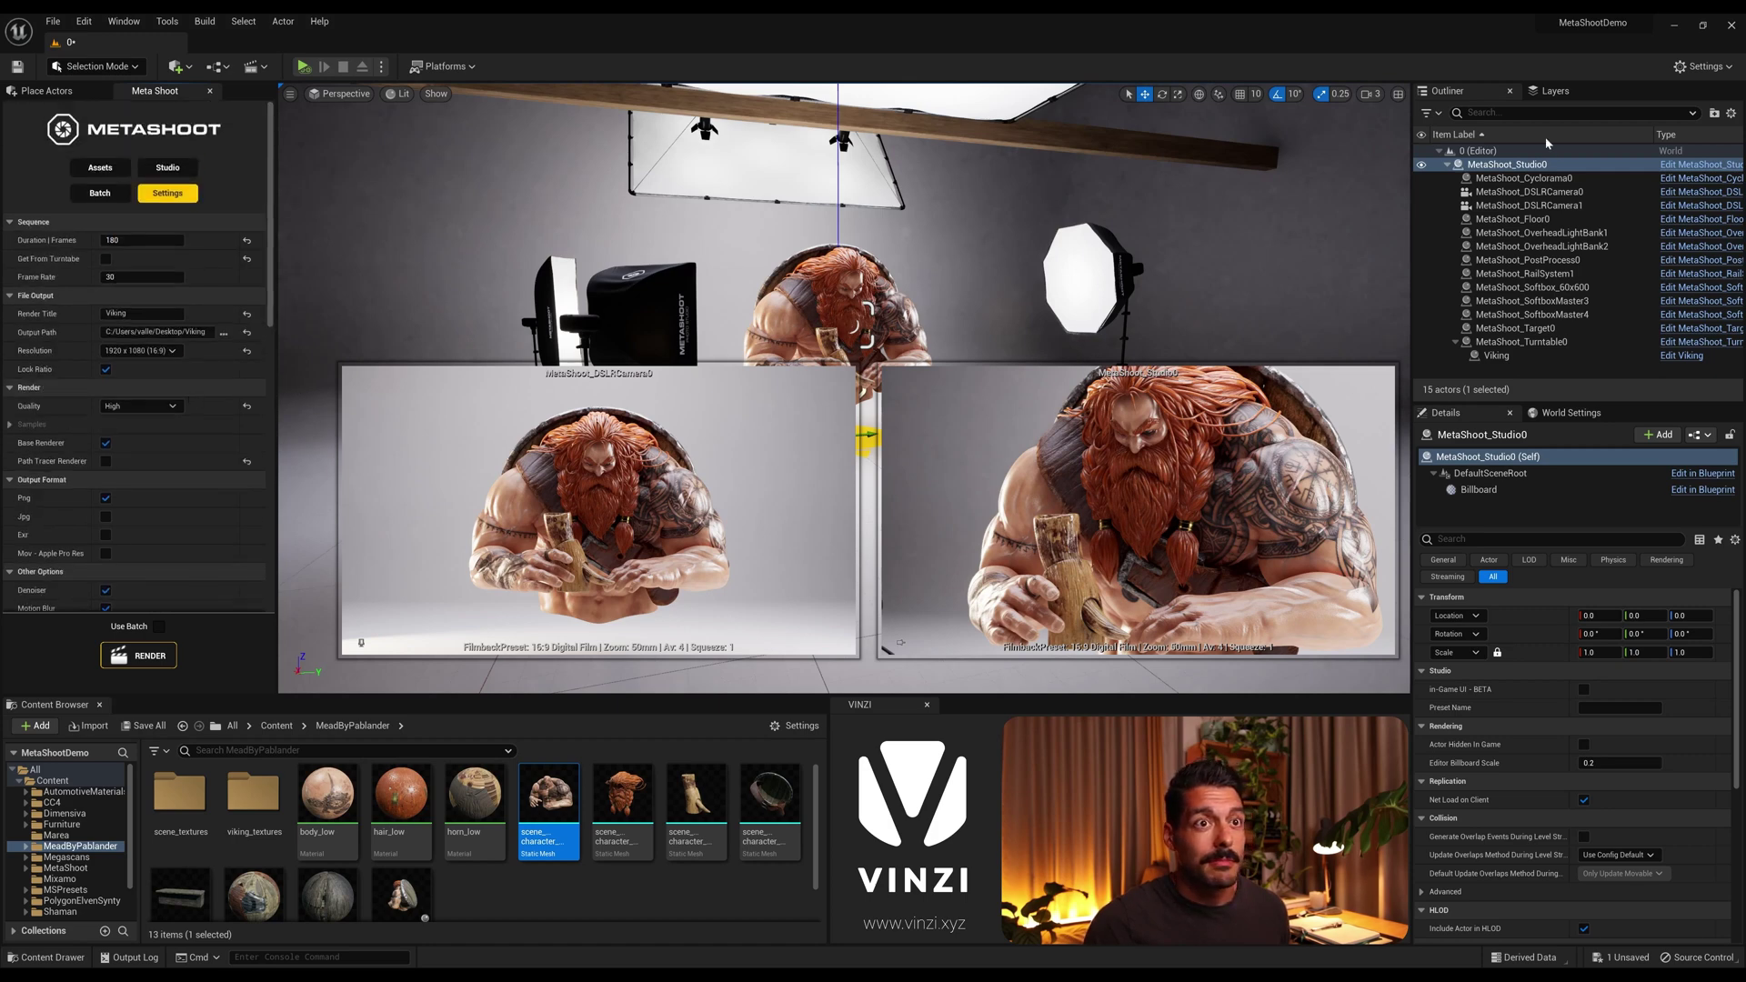
{"action": "left_click", "coordinate": [160, 661]}
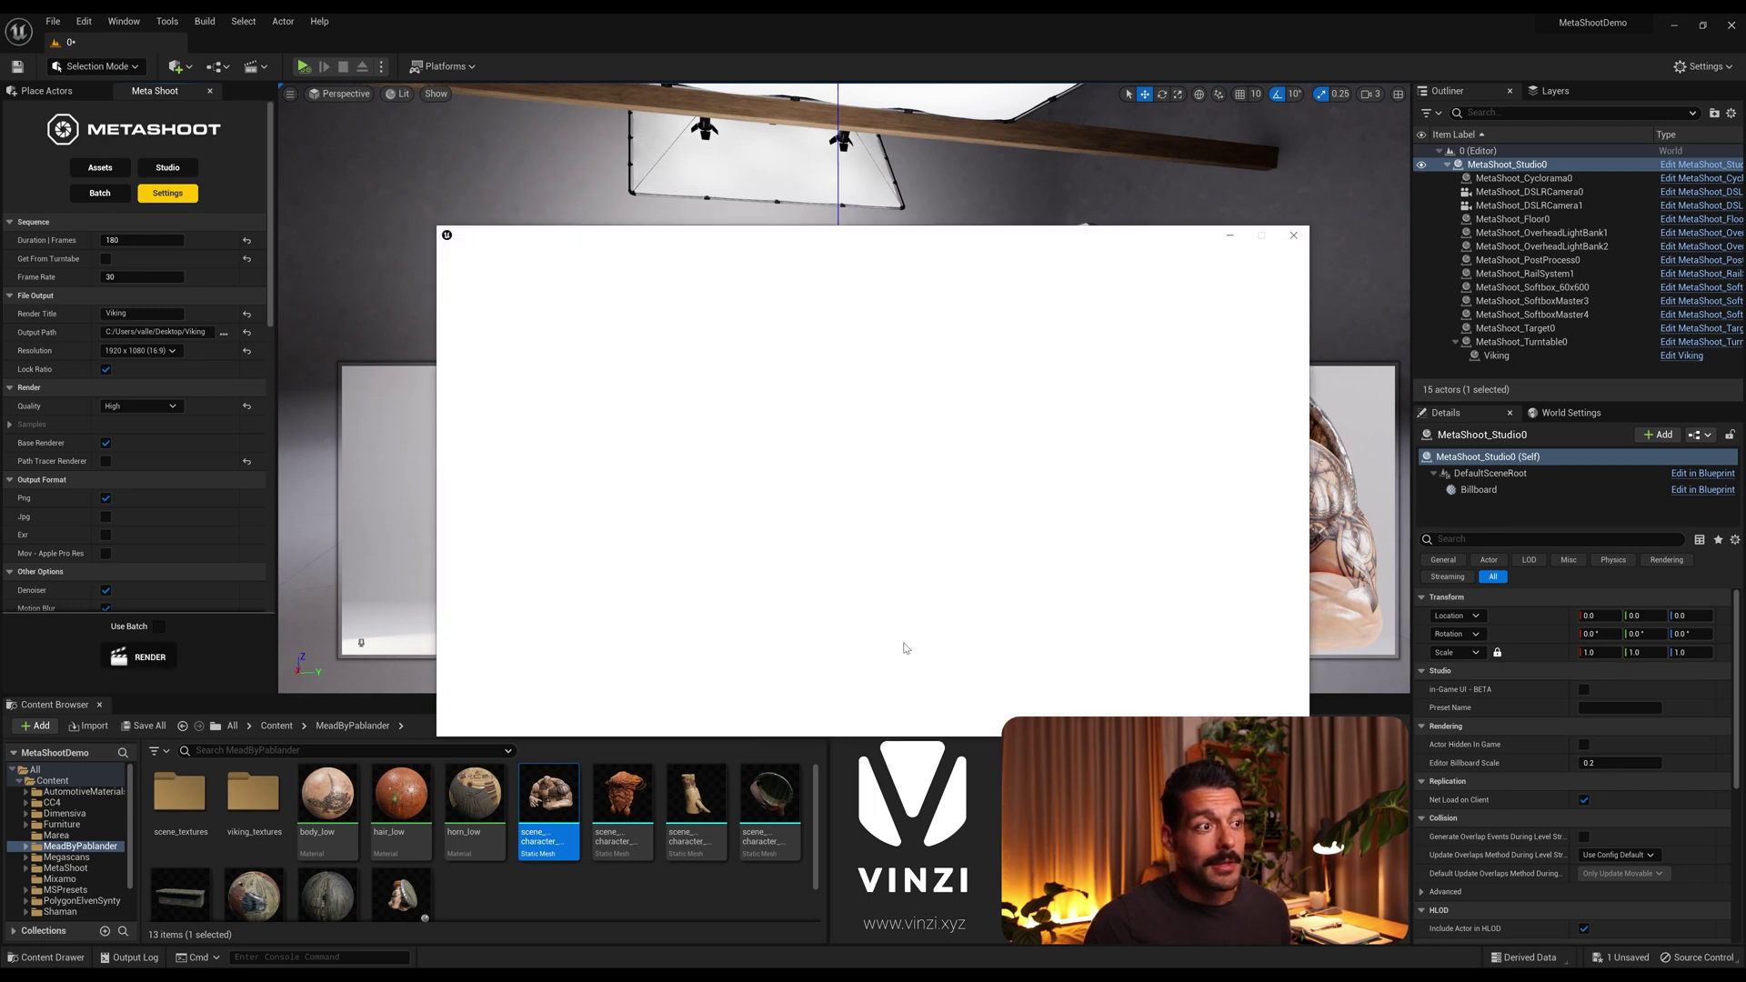